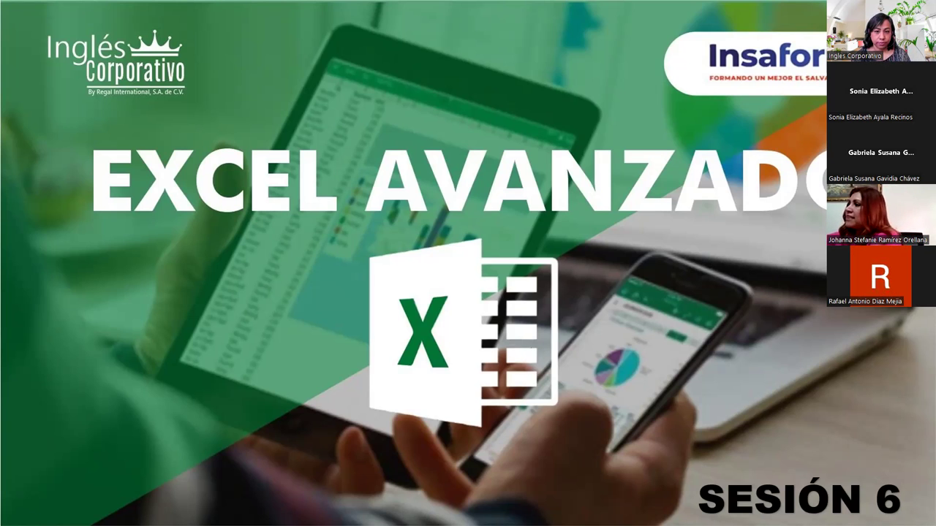
Advance the PowerPoint slides to 'Lista de validación con BUSCARV'.
key(Right)
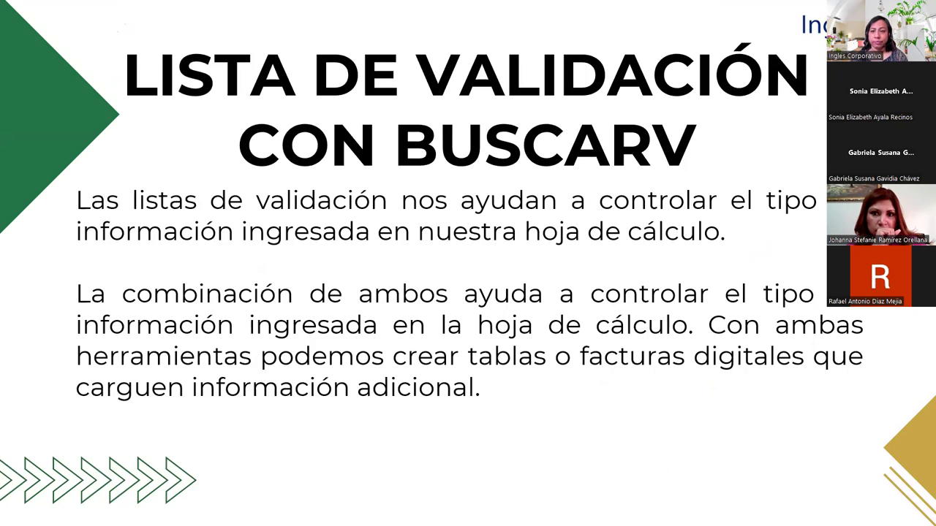
Advance the PowerPoint deck one slide toward the DESARROLLO slide.
key(Right)
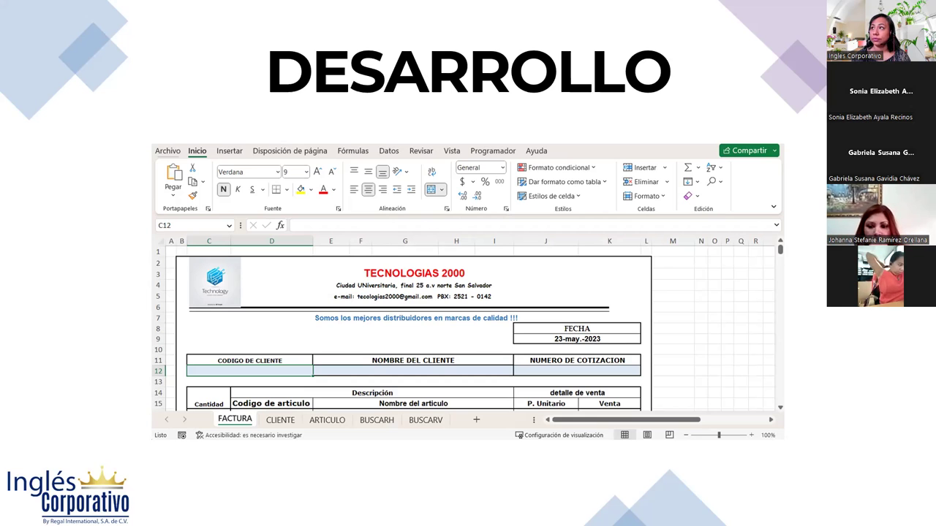
Switch to Excel and maximize the Práctica sesión 6 workbook window.
key(alt+Tab)
double_click(351, 61)
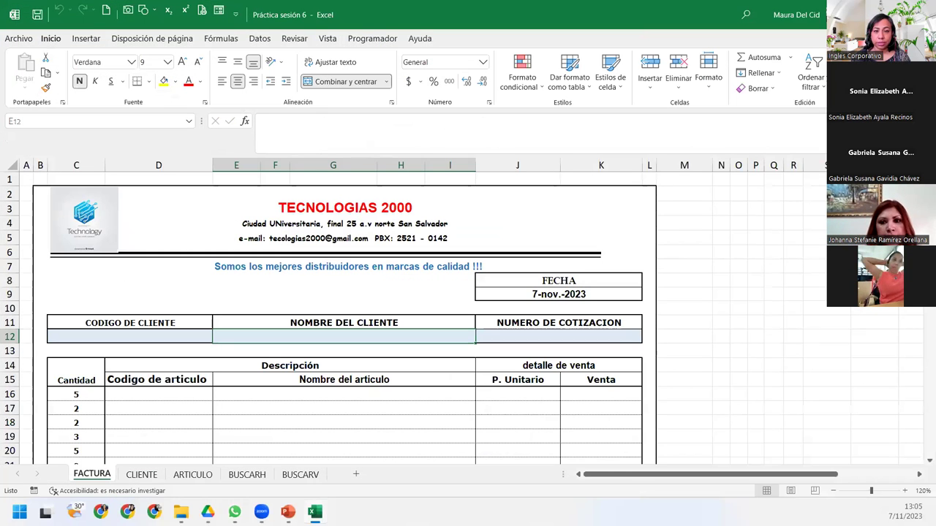
key(alt+Tab)
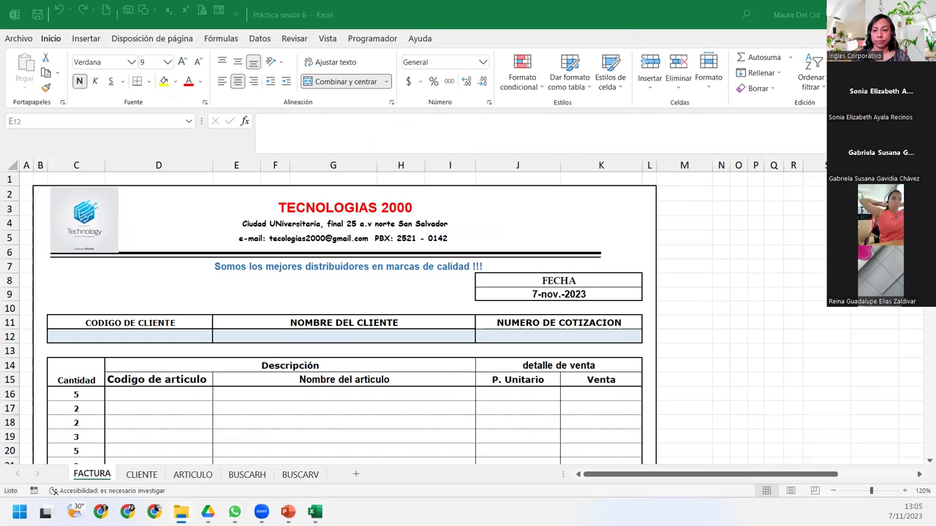
click(344, 336)
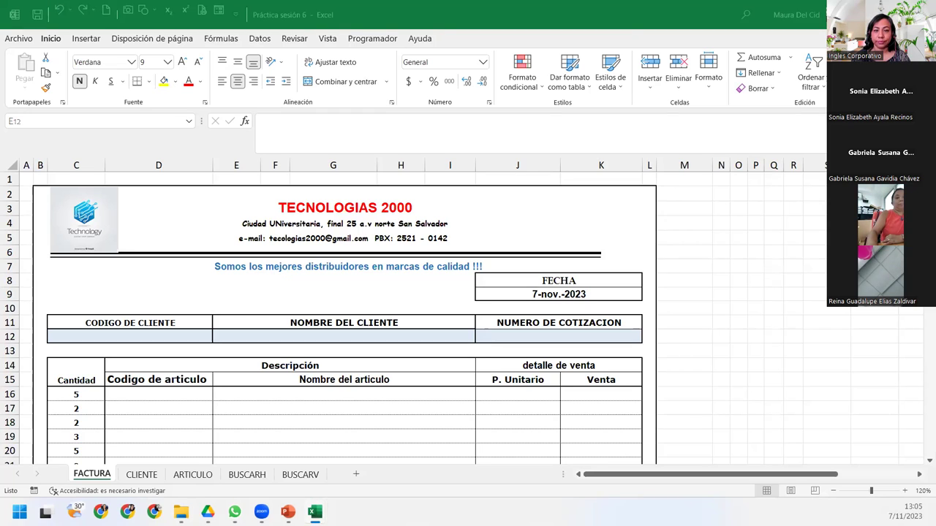
click(343, 336)
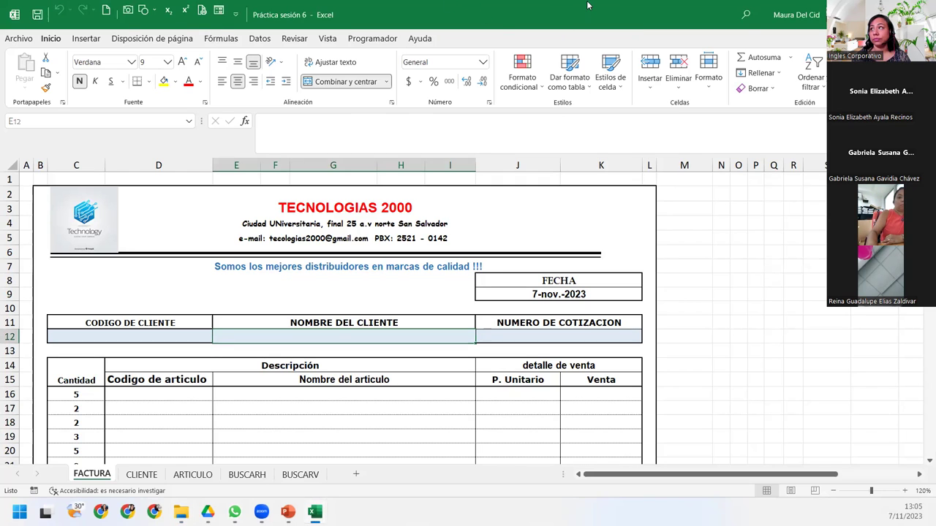
key(alt+Tab)
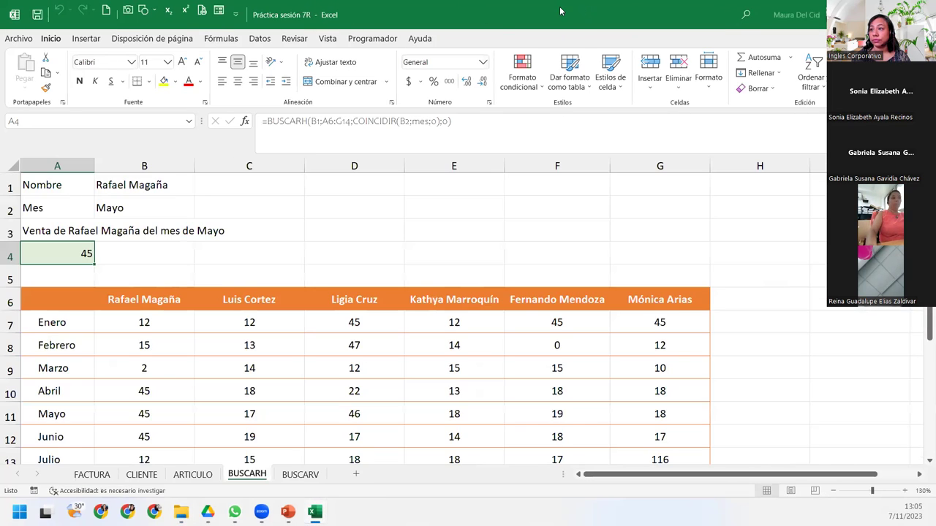
key(alt+Tab)
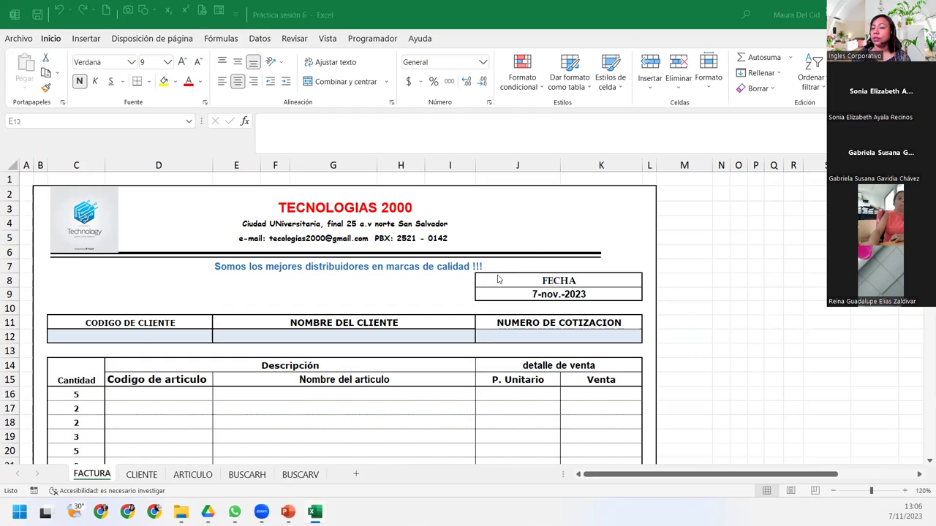
click(117, 330)
Point out the invoice header fields: client code C12, client name E12, quotation number J12.
click(117, 330)
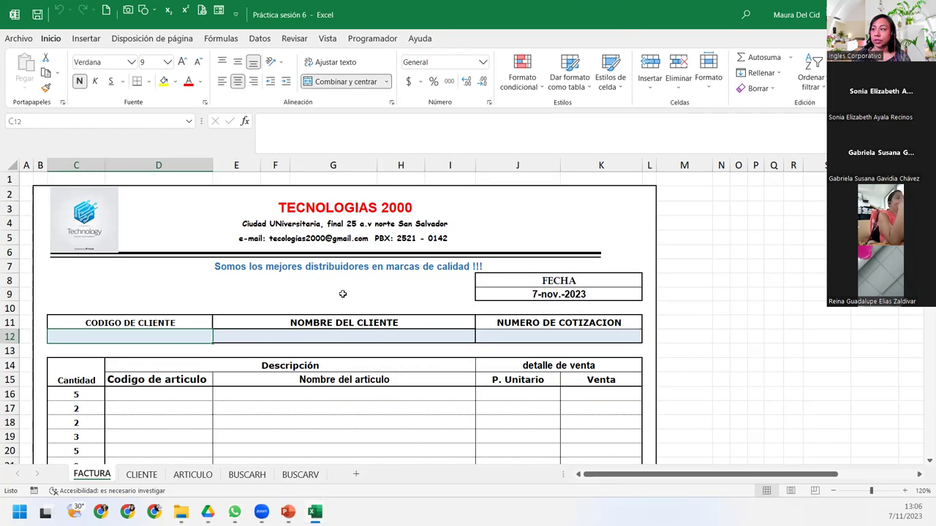
scroll(378, 341, down, 2)
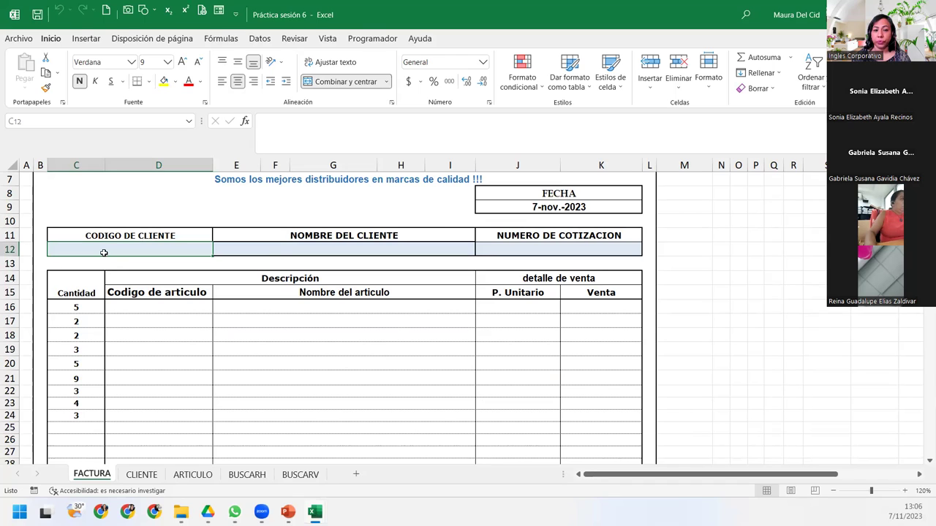
click(299, 250)
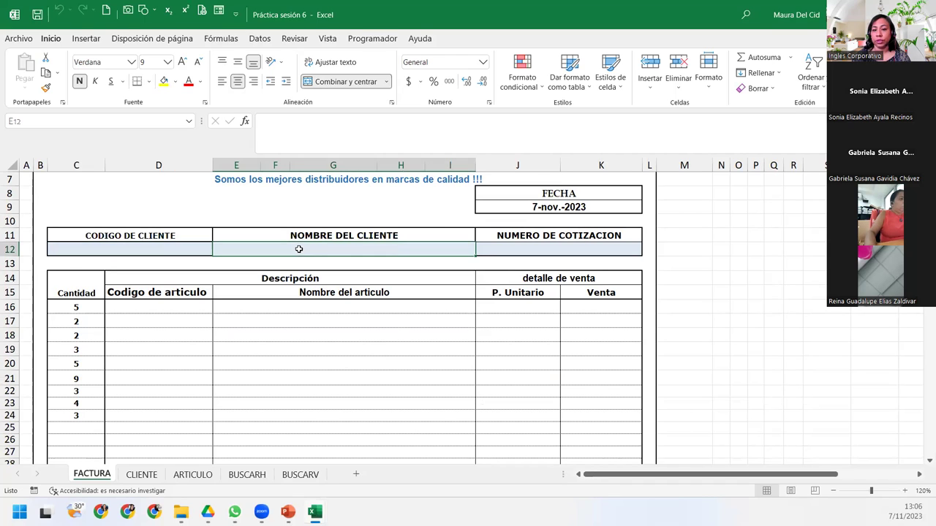
click(522, 251)
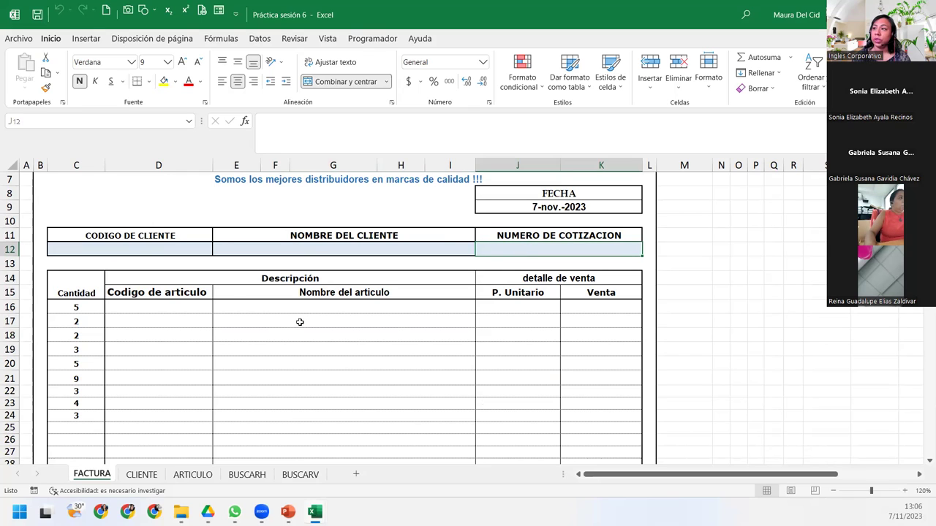
Point out the line-item cells D16, E16, J16 and K16, returning to D16.
click(178, 309)
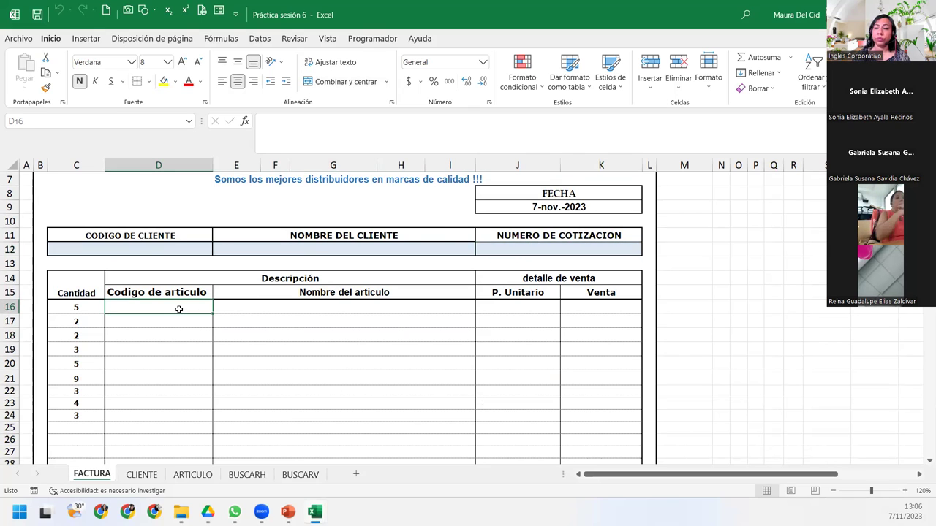
scroll(178, 307, down, 2)
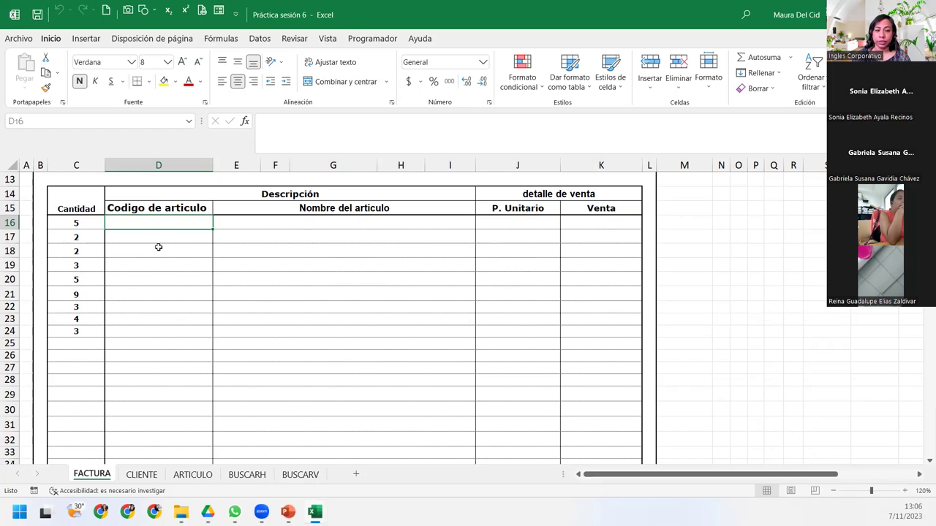
click(350, 222)
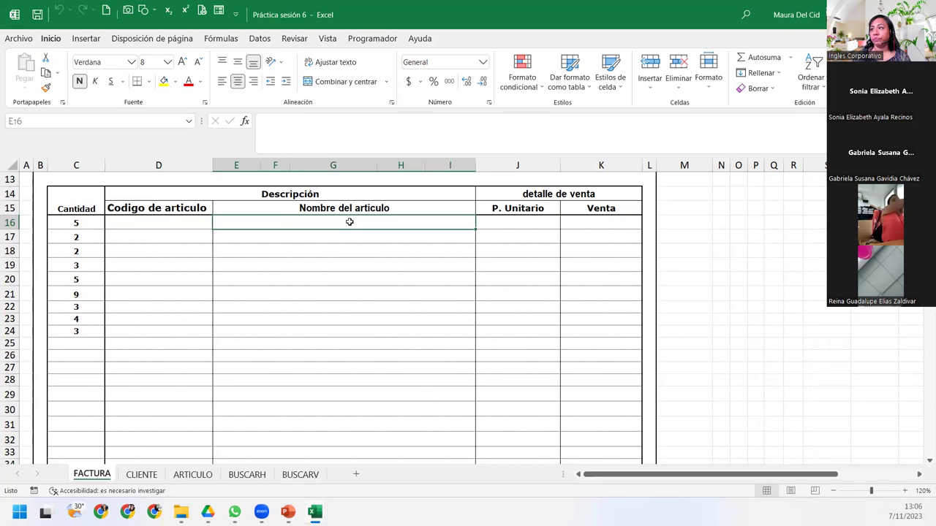
click(534, 223)
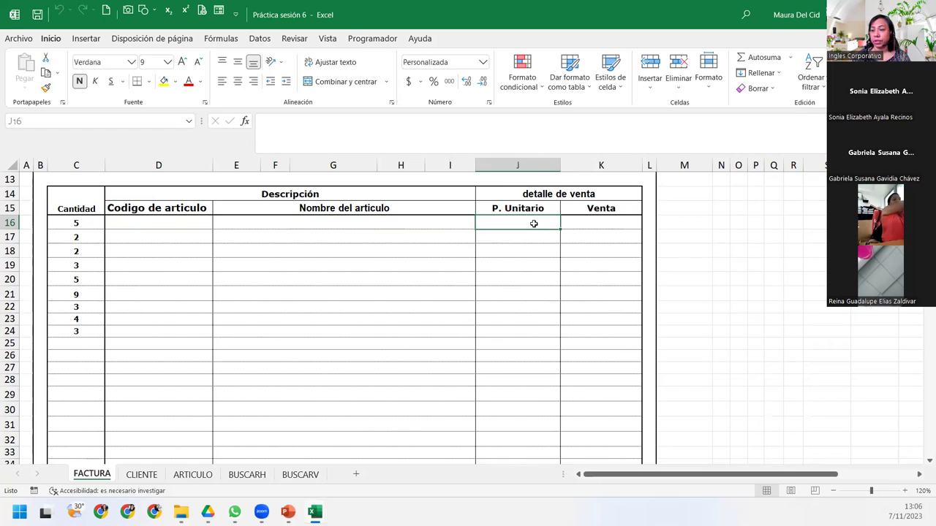
click(572, 221)
click(180, 224)
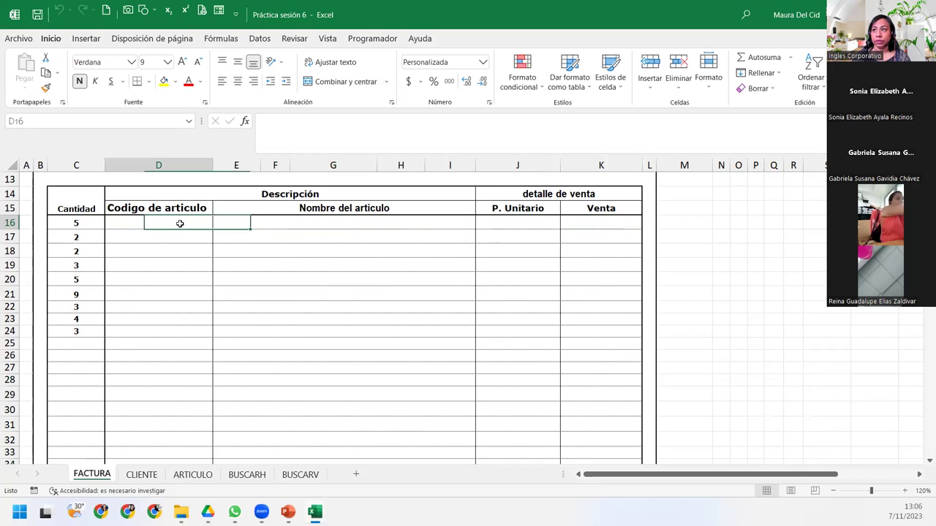
scroll(173, 344, up, 3)
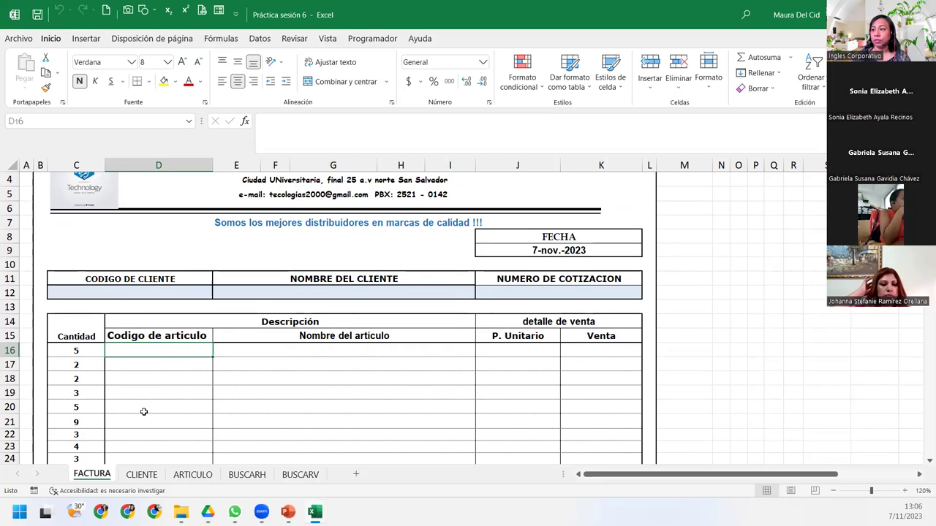
Look over the CLIENTE and ARTICULO sheets, ending on the CLIENTE client table.
click(143, 475)
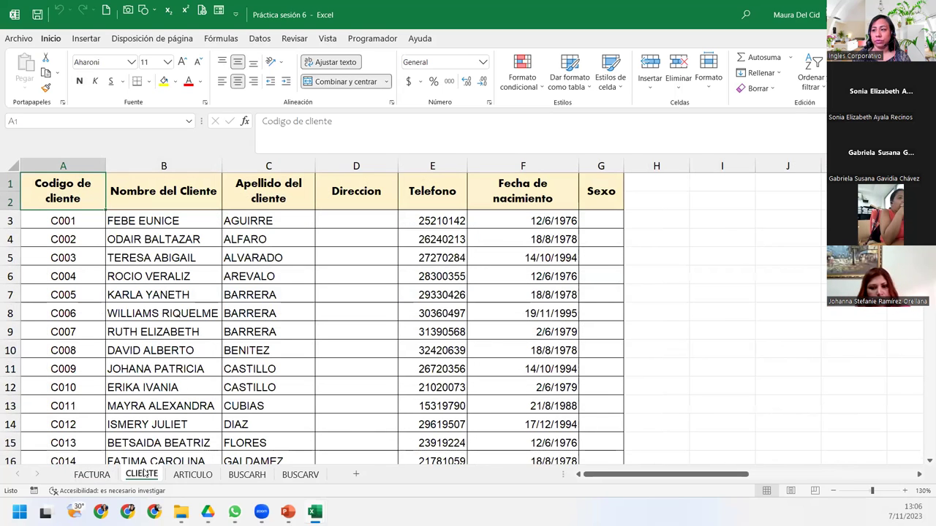
click(182, 477)
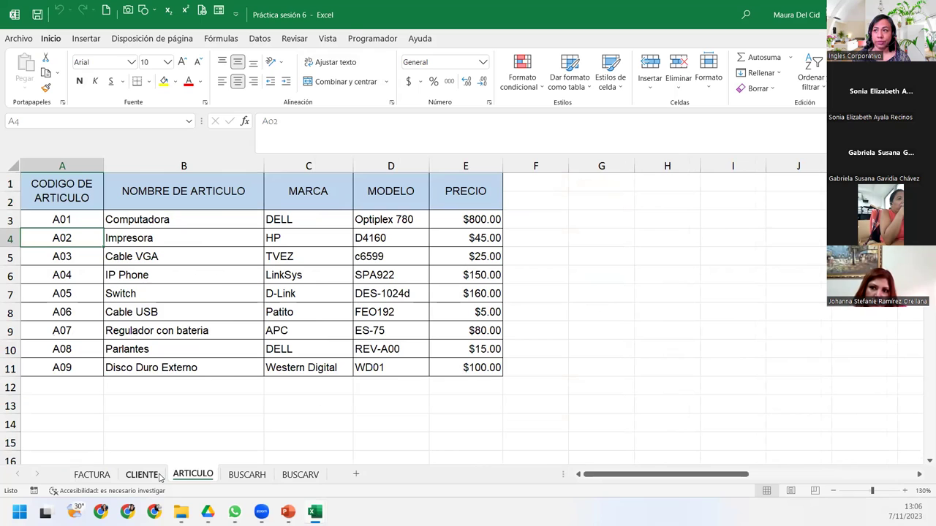
click(160, 477)
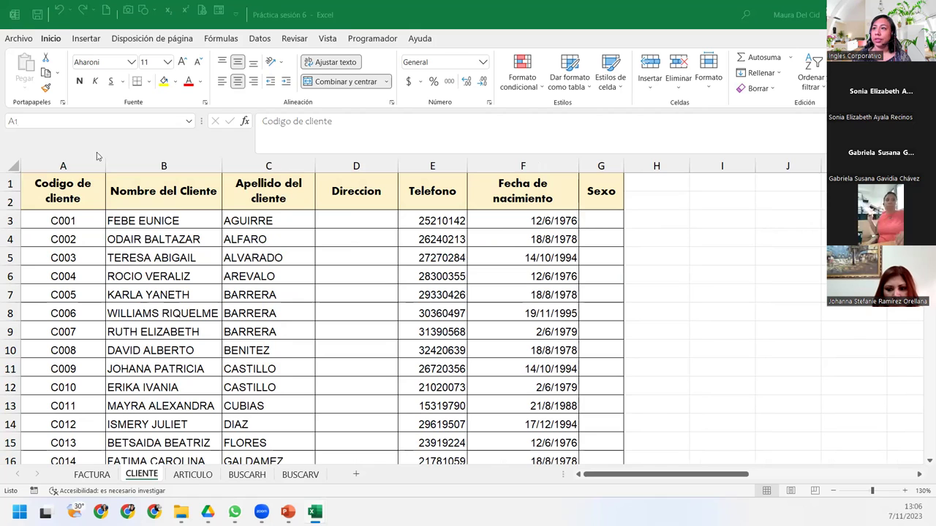
click(60, 209)
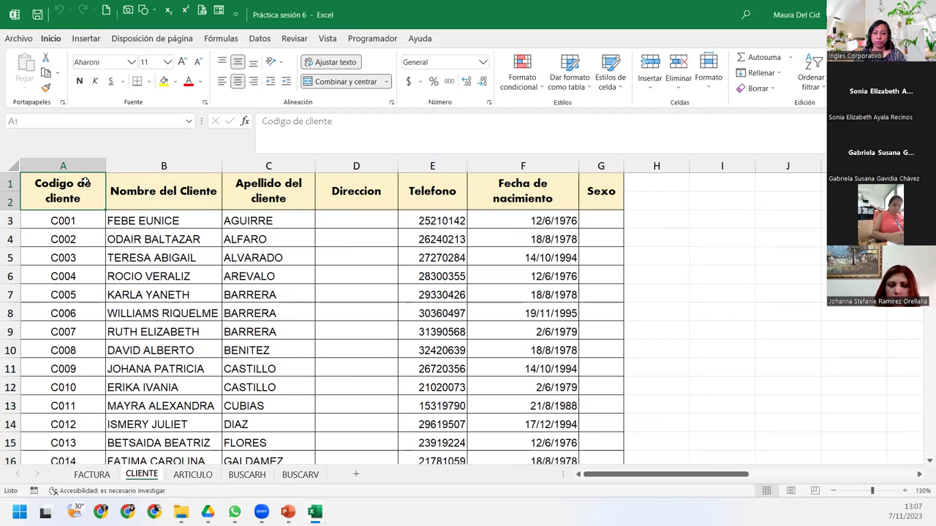
Name the client code range A3:A23 as Cod_Cliente using the Name Box.
click(63, 220)
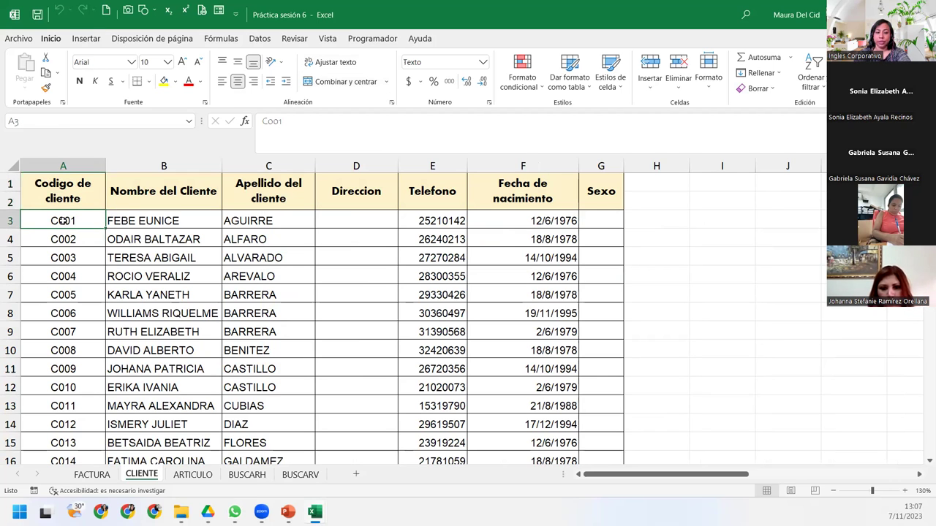
key(ctrl+shift+Down)
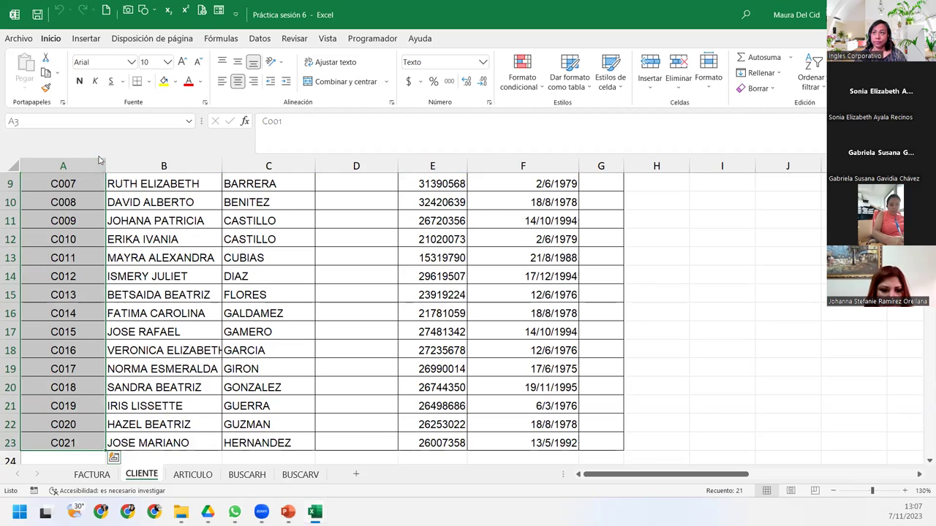
click(110, 123)
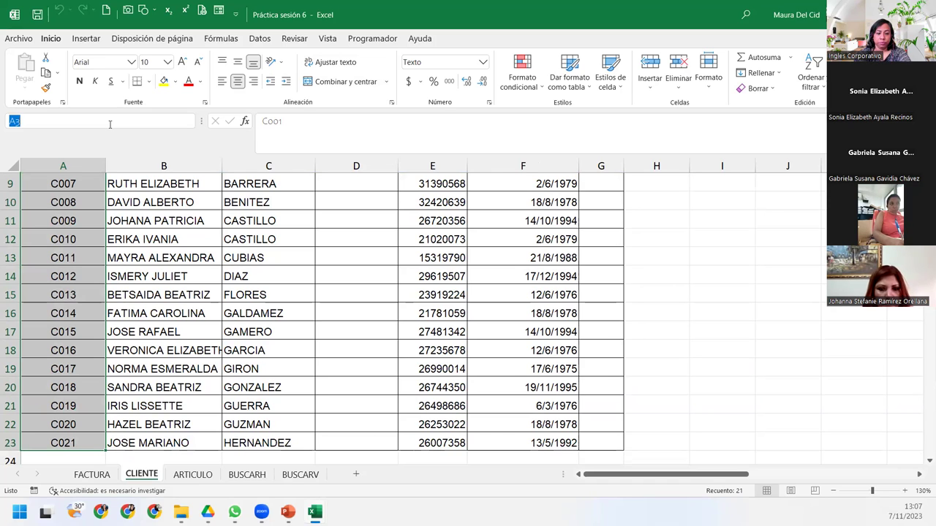
text(Cod)
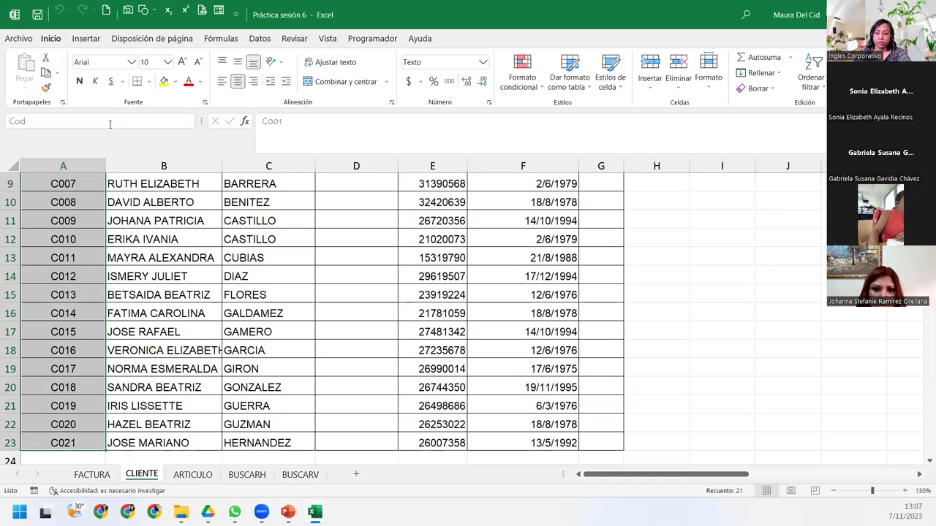
text(_Cliente)
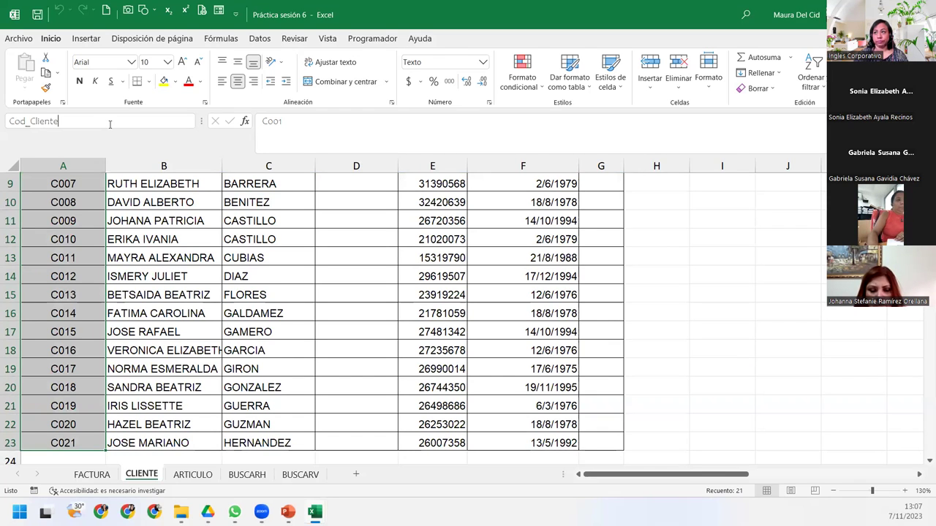
key(Return)
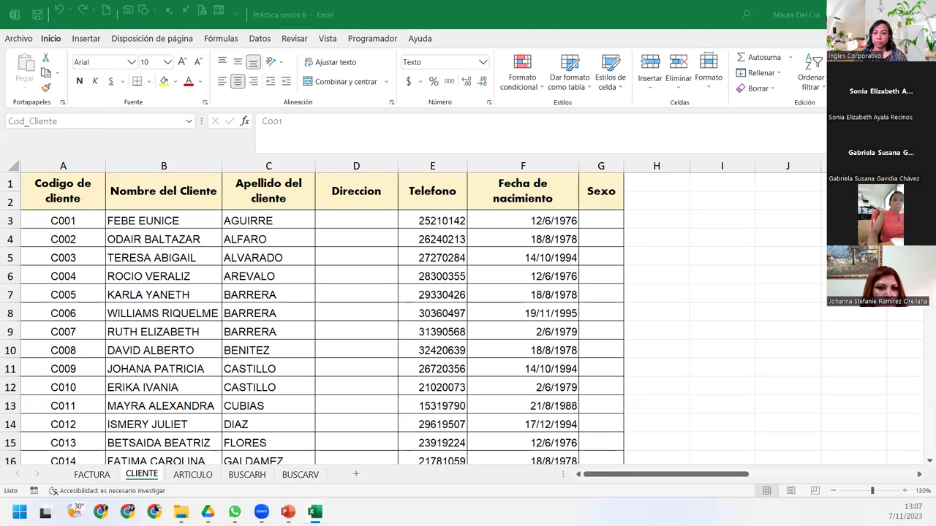
Check the Cod_Cliente range and inspect cell B4 without changing anything.
key(F2)
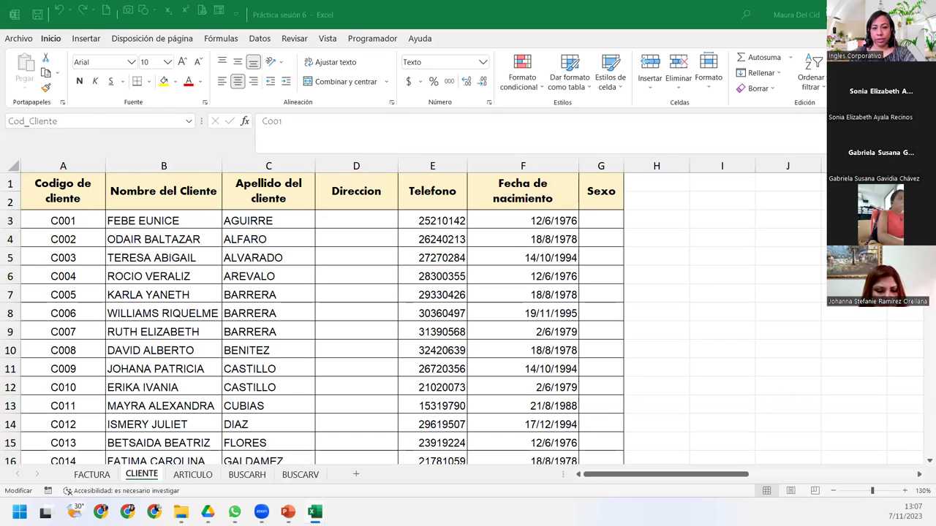
key(Escape)
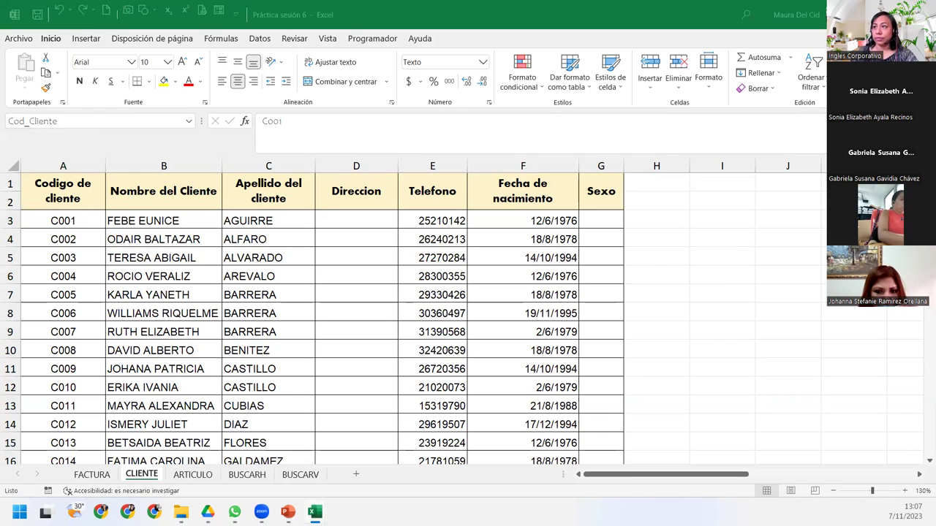
key(Return)
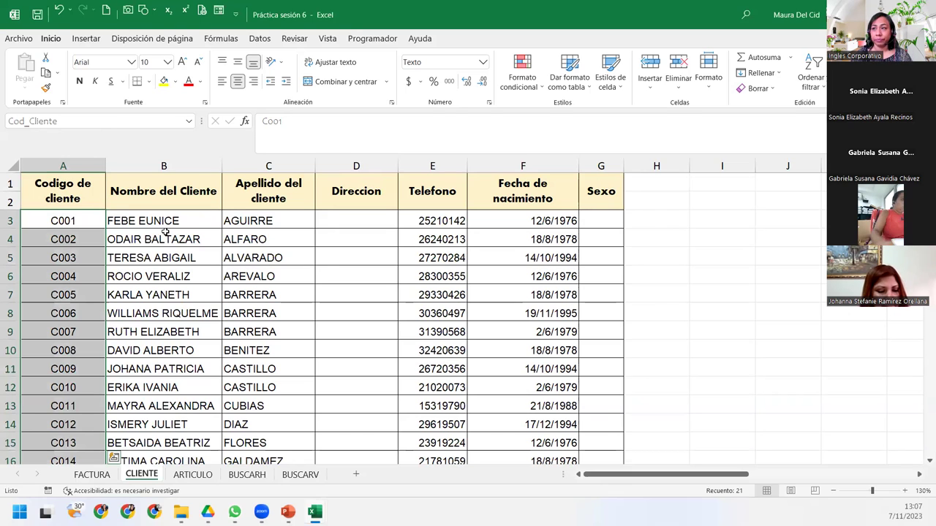
click(166, 232)
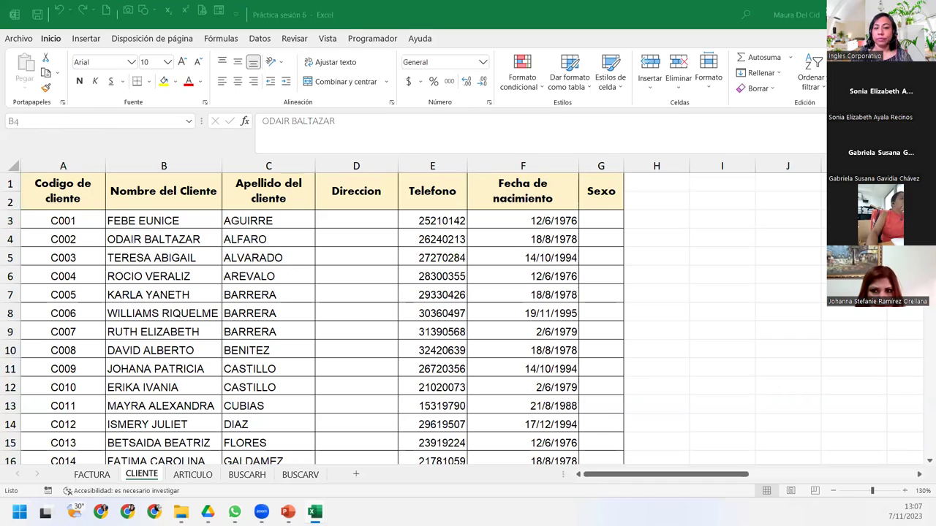
key(F2)
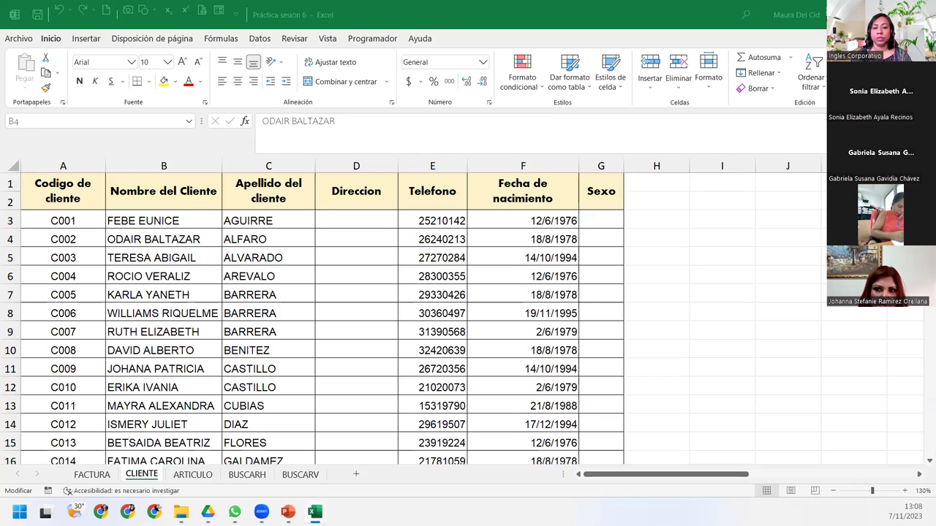
key(Escape)
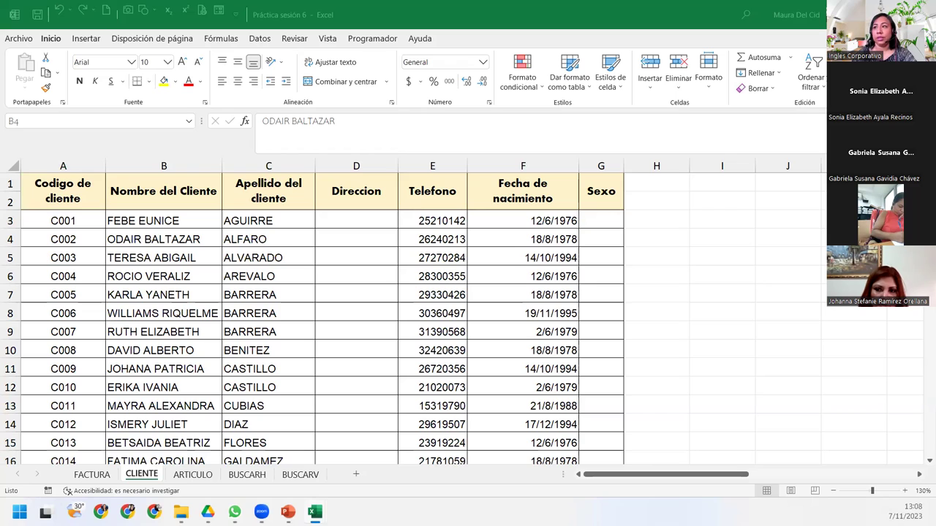
Name the whole client table A1:G23 TCliente, then go to the ARTICULO sheet.
click(47, 181)
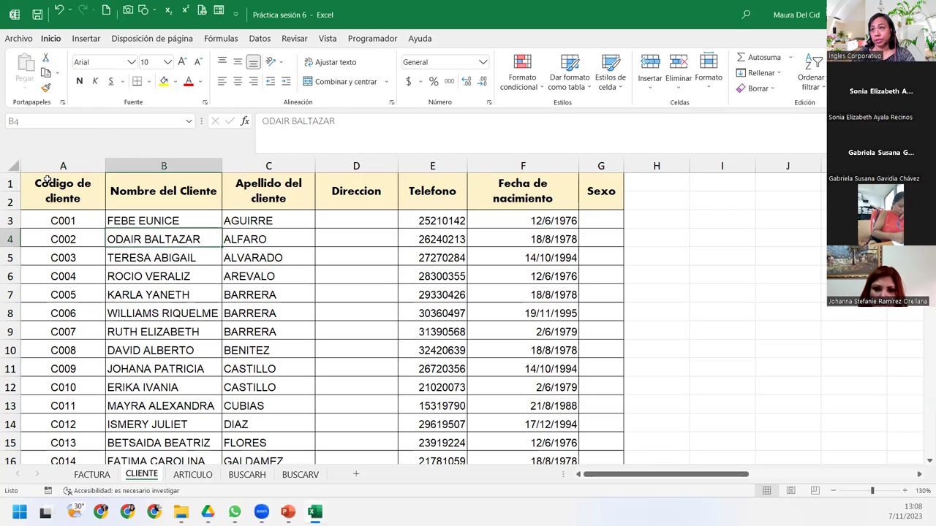
drag(47, 181, 47, 179)
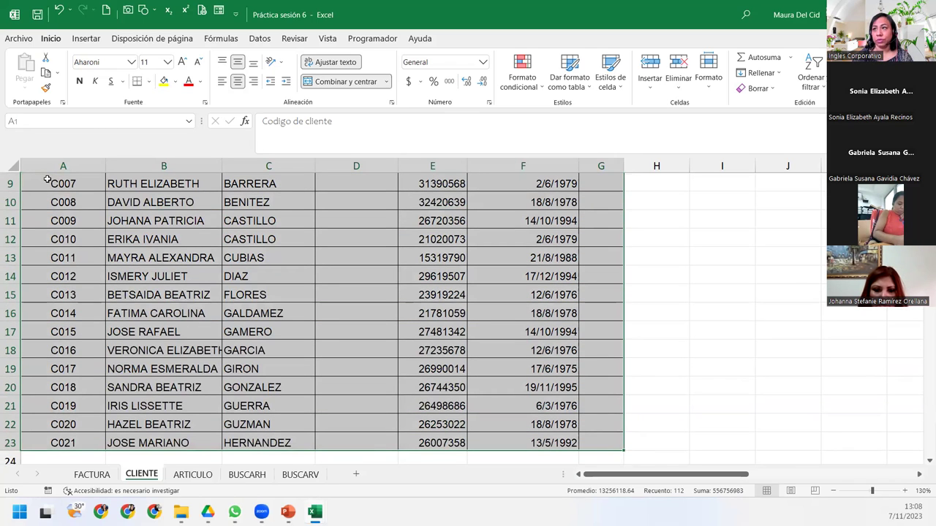
click(47, 181)
key(ctrl+a)
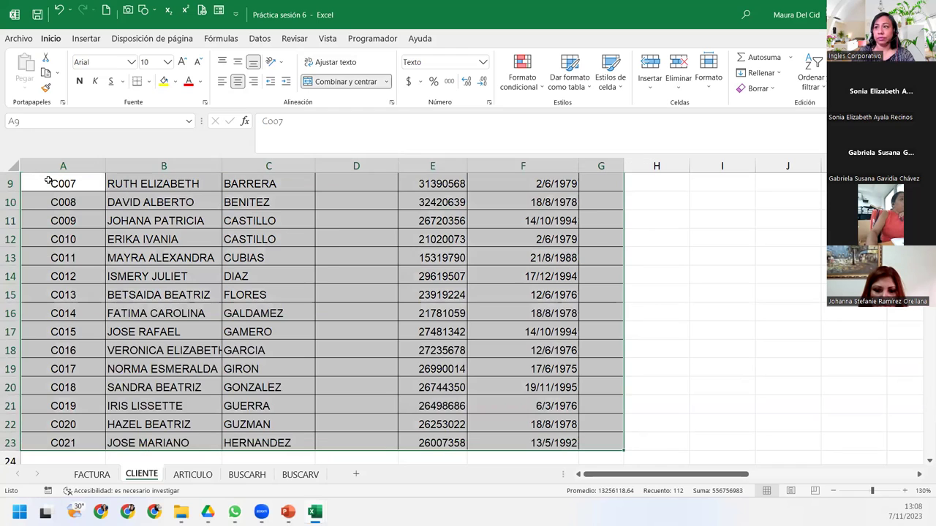
scroll(47, 181, up, 3)
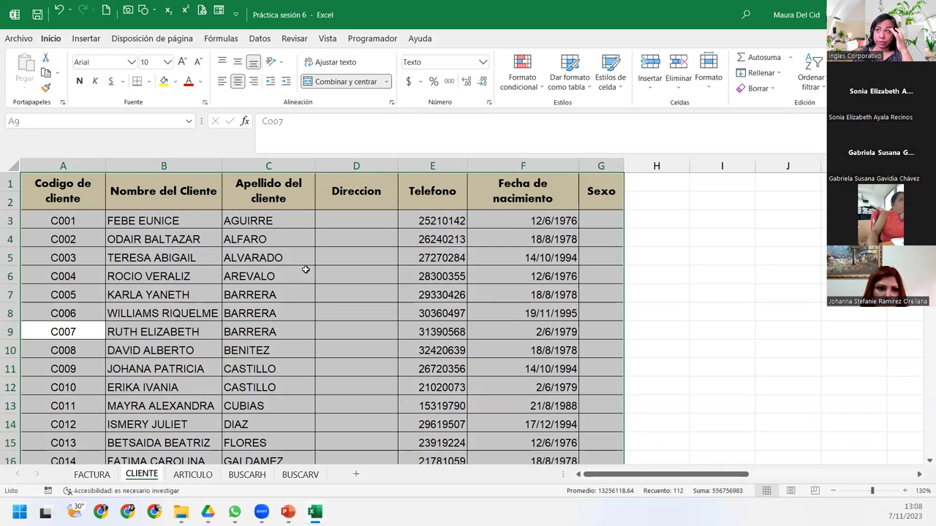
click(114, 120)
text(TCliente)
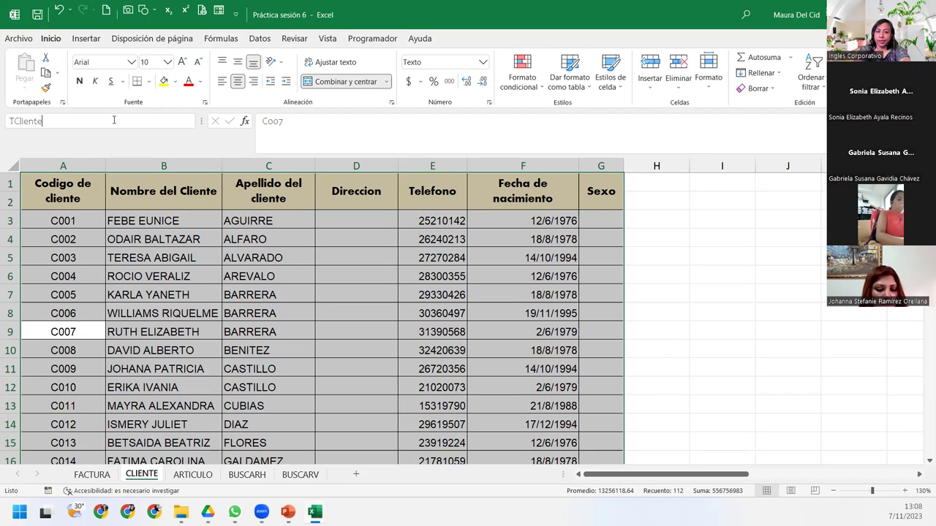
key(Return)
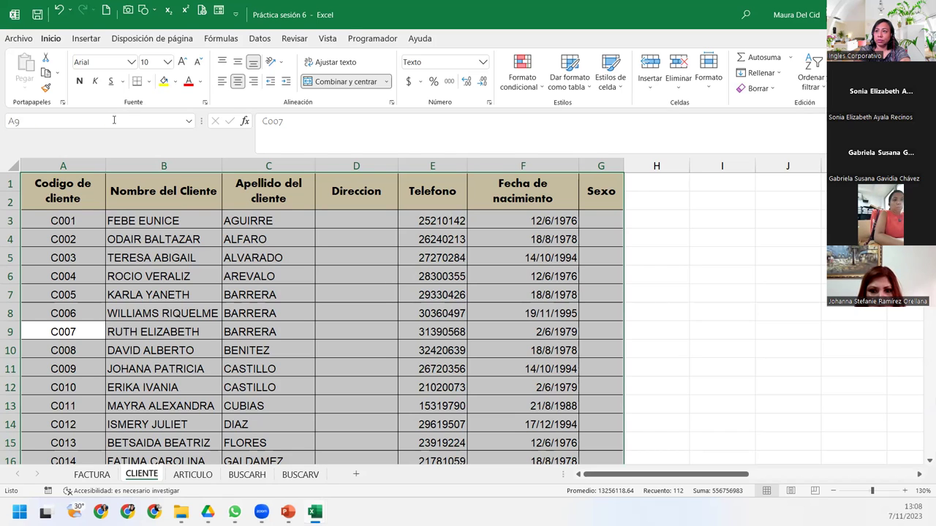
click(216, 481)
click(38, 200)
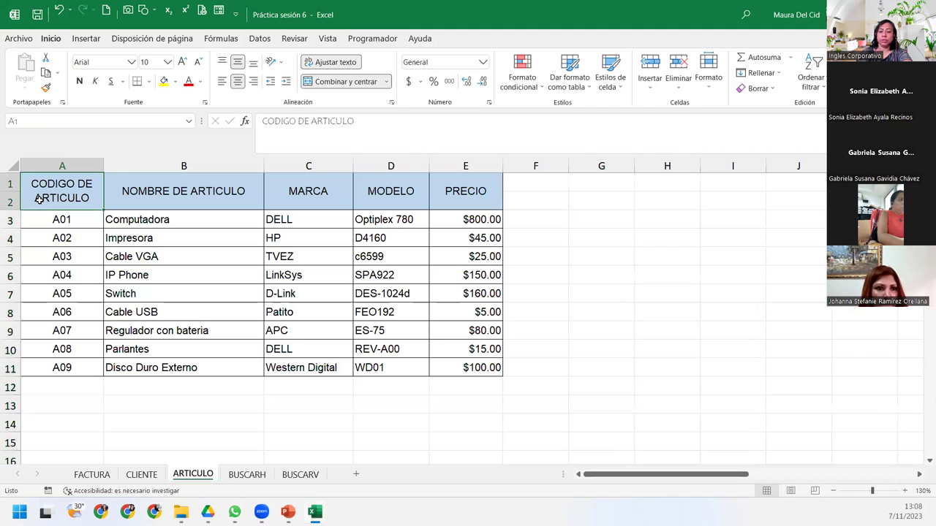
Name the whole article table A1:E11 as TArticulos.
key(ctrl+a)
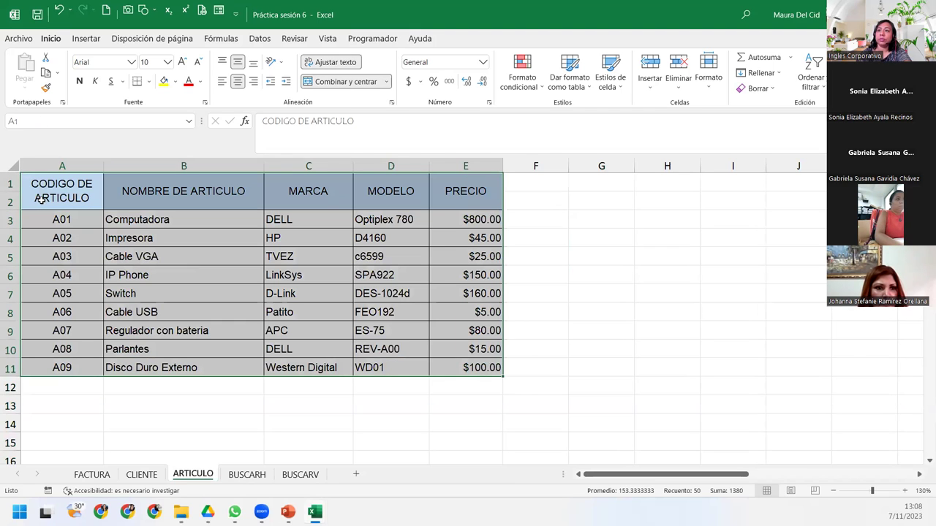
click(72, 121)
text(TArticulo)
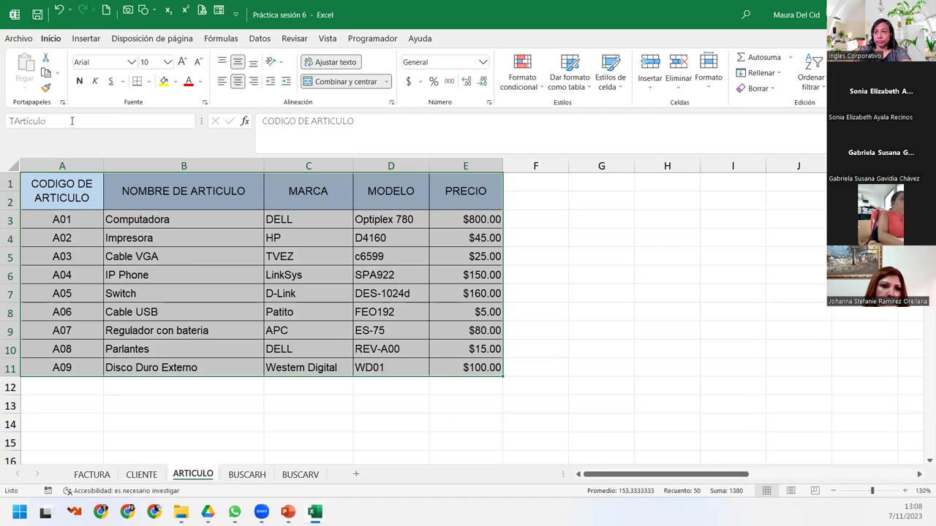
text(s)
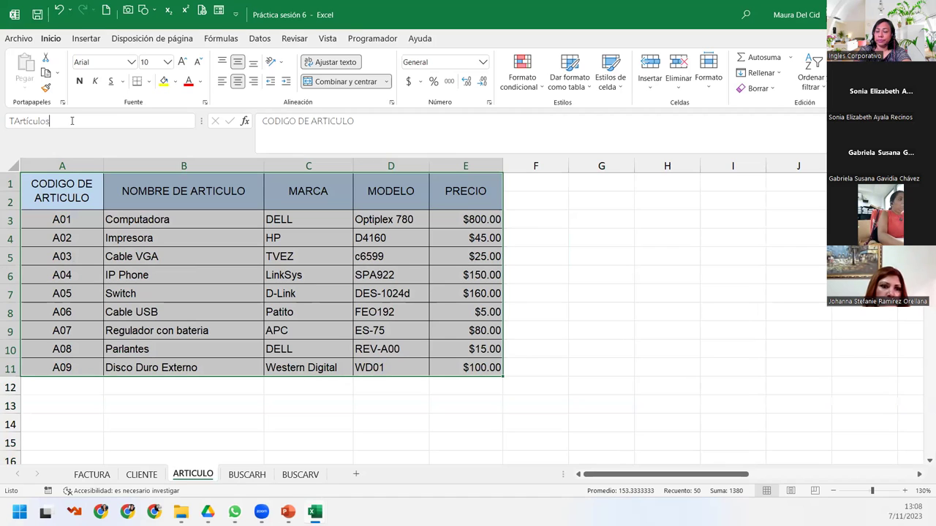
key(Return)
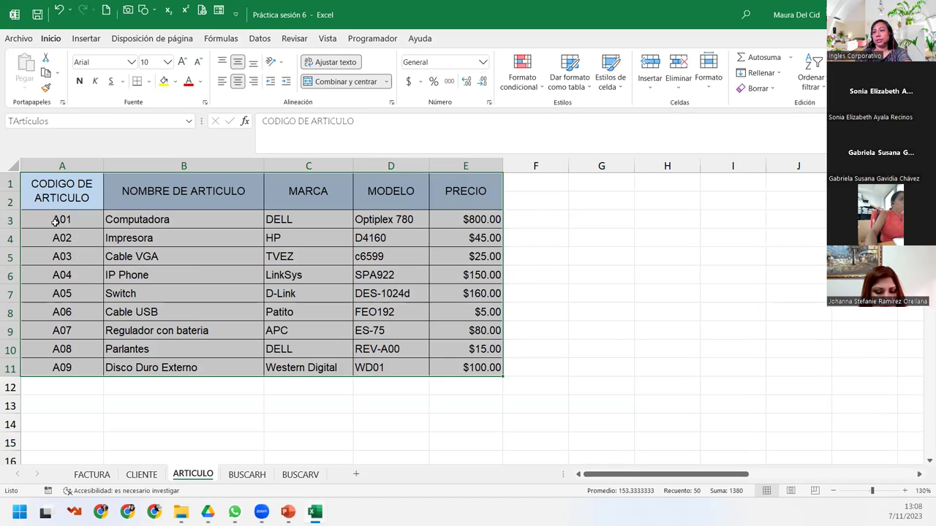
Name the article codes A3:A11 (A01–A09) as Cod_articulos.
drag(55, 221, 62, 368)
click(87, 119)
text(Cod_articulos)
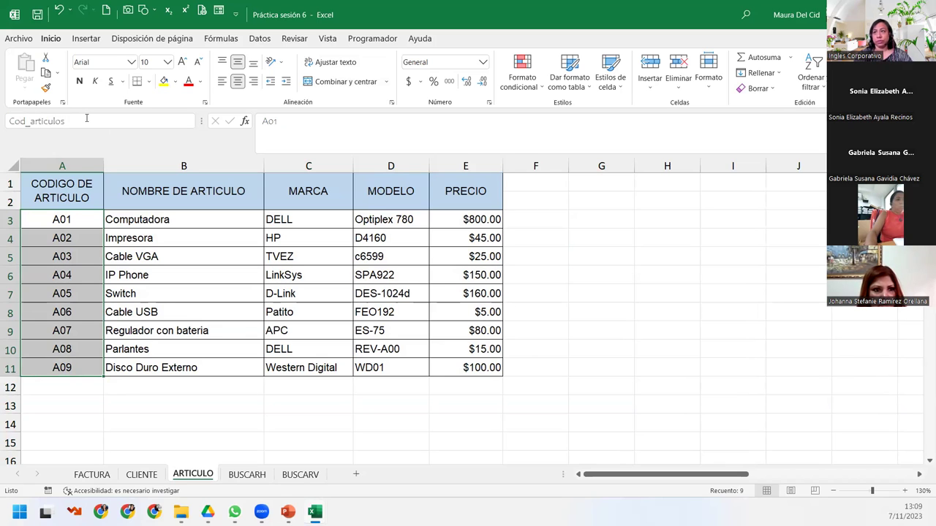
key(Return)
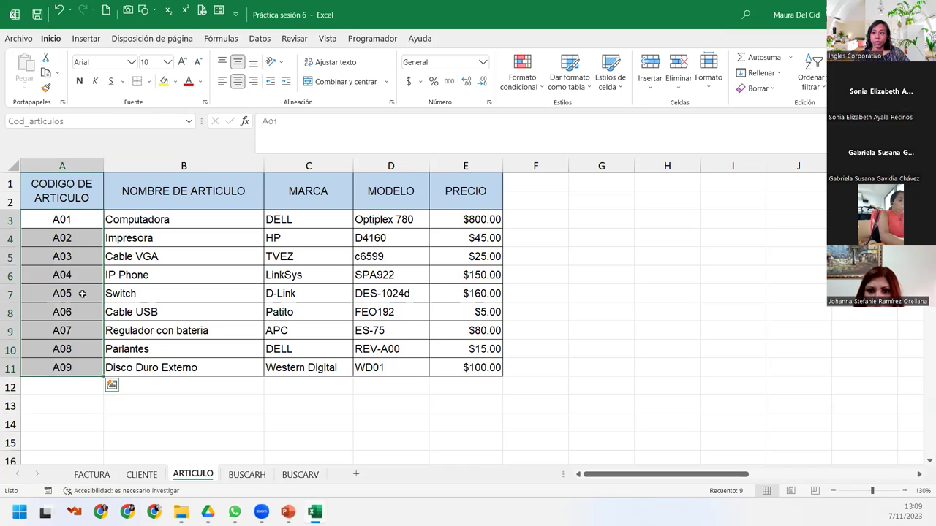
click(52, 218)
click(91, 475)
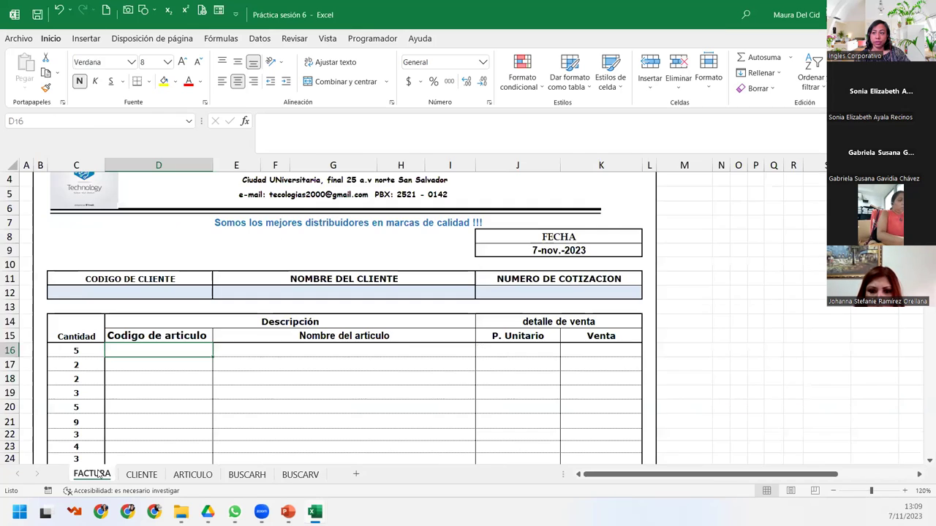
click(127, 289)
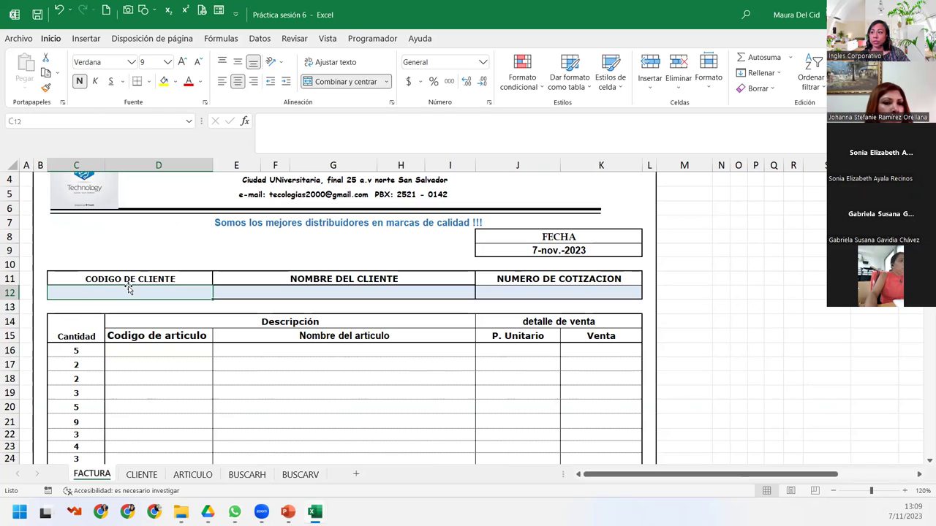
click(193, 474)
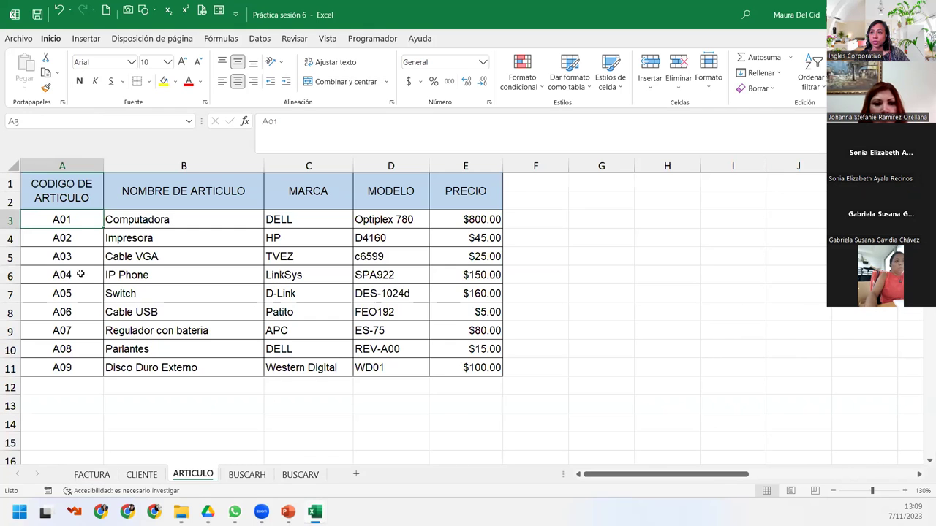
drag(78, 220, 87, 367)
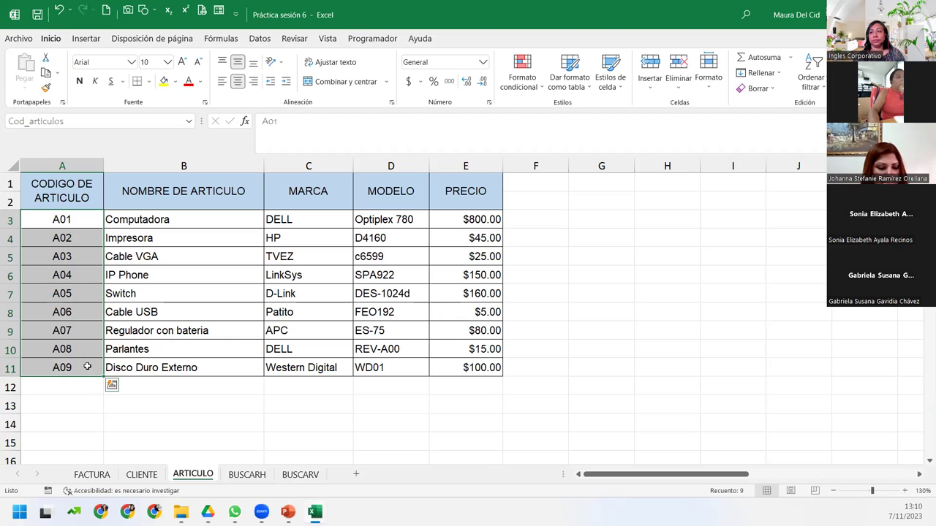
click(143, 475)
click(94, 475)
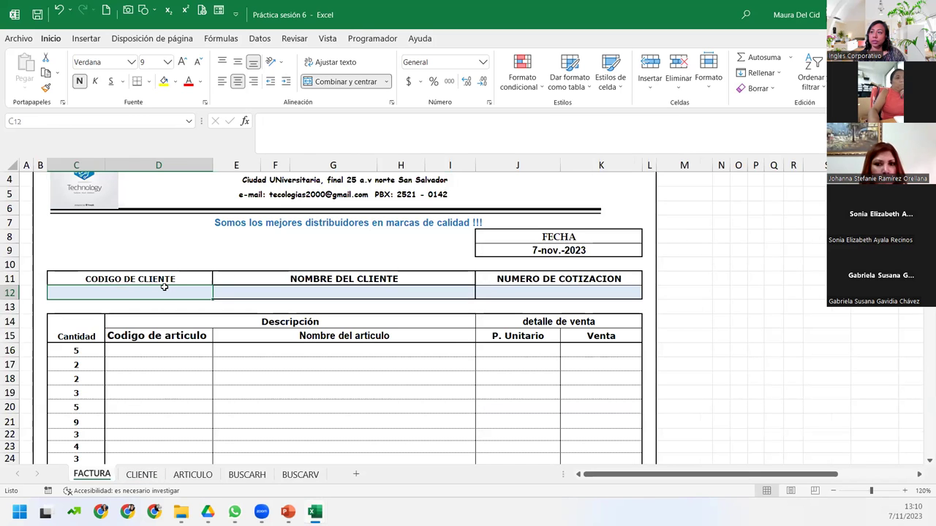
Add a List data validation to C12 with source =cod_cliente.
click(240, 42)
click(259, 39)
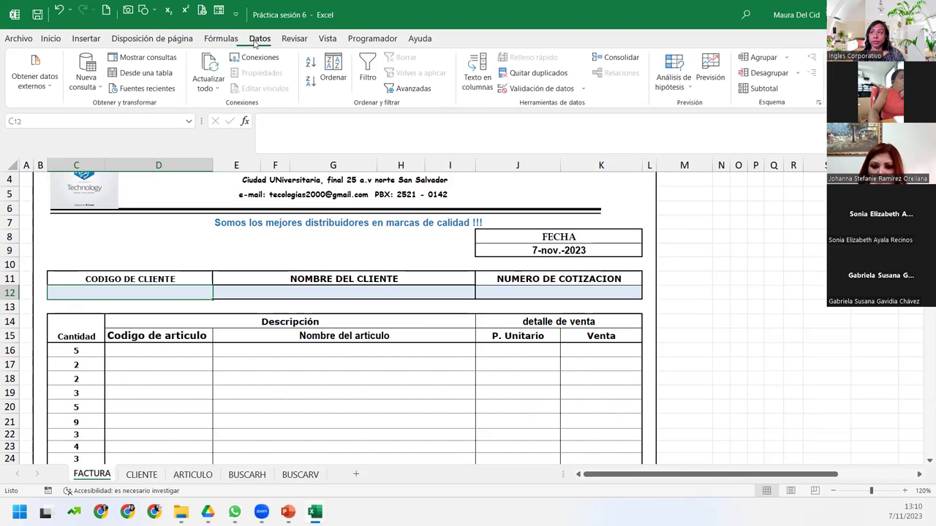
click(526, 88)
click(399, 265)
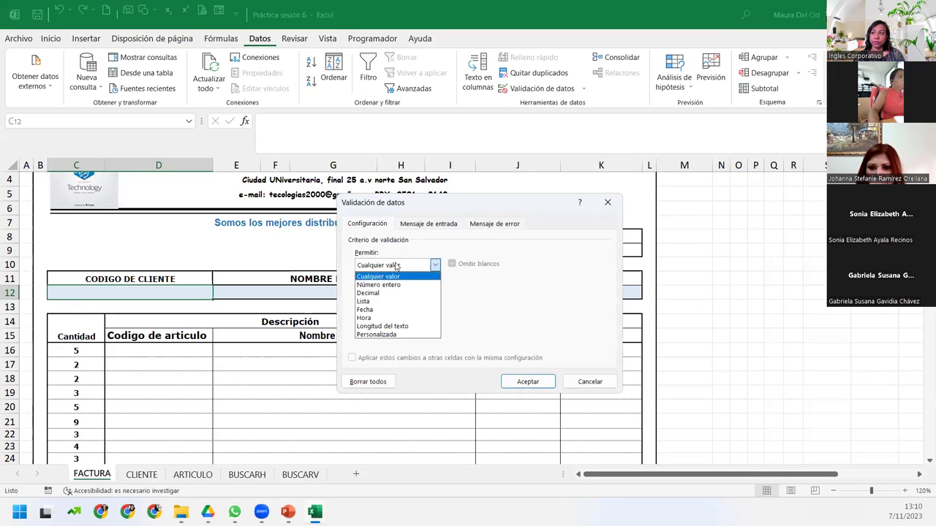
click(381, 301)
click(382, 317)
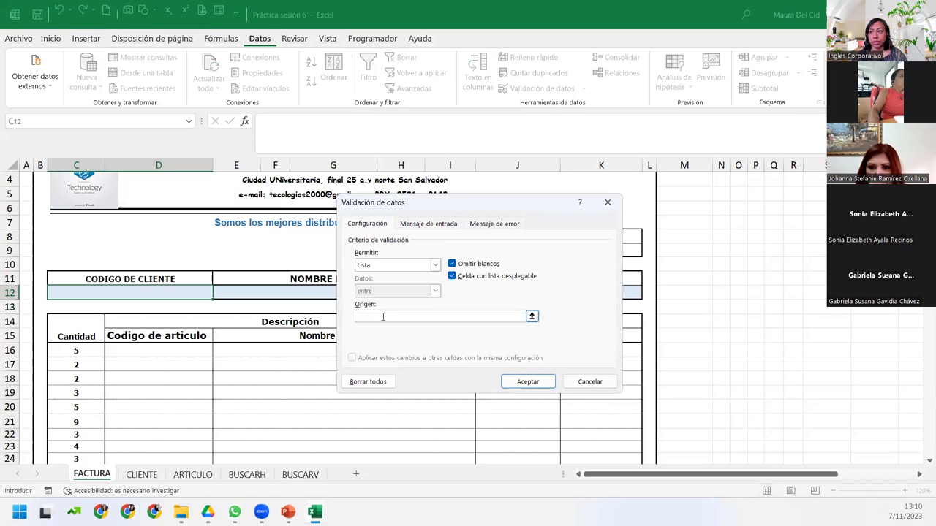
text(=cod_cliente)
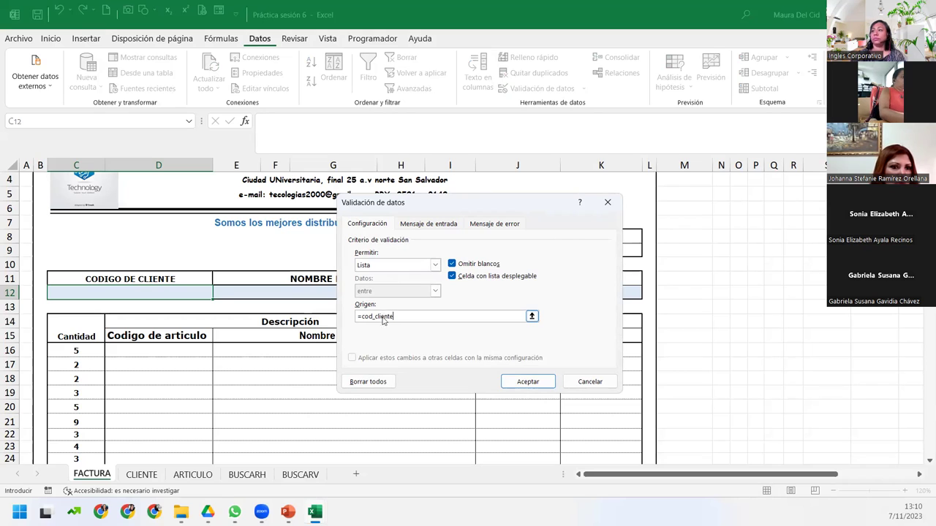
key(Return)
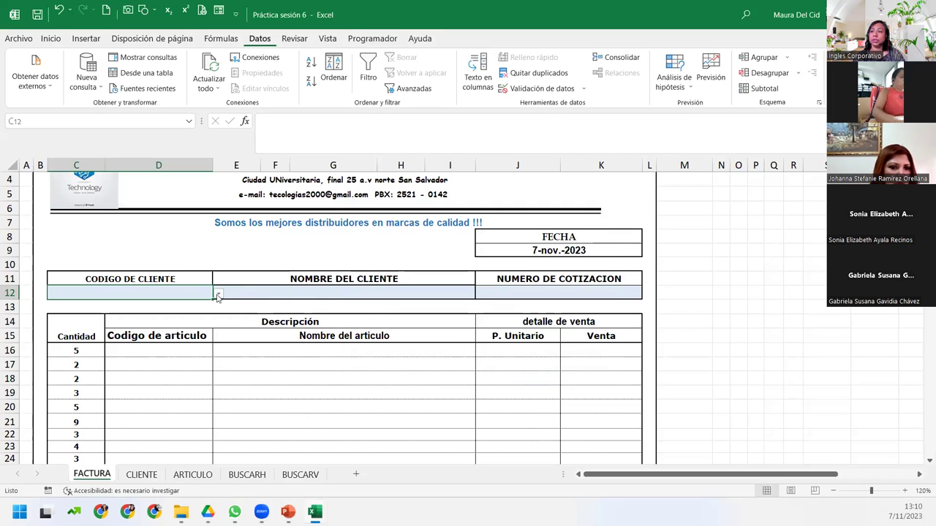
click(218, 293)
Try client codes C006 and C012 from C12's dropdown, settling on C021.
click(130, 354)
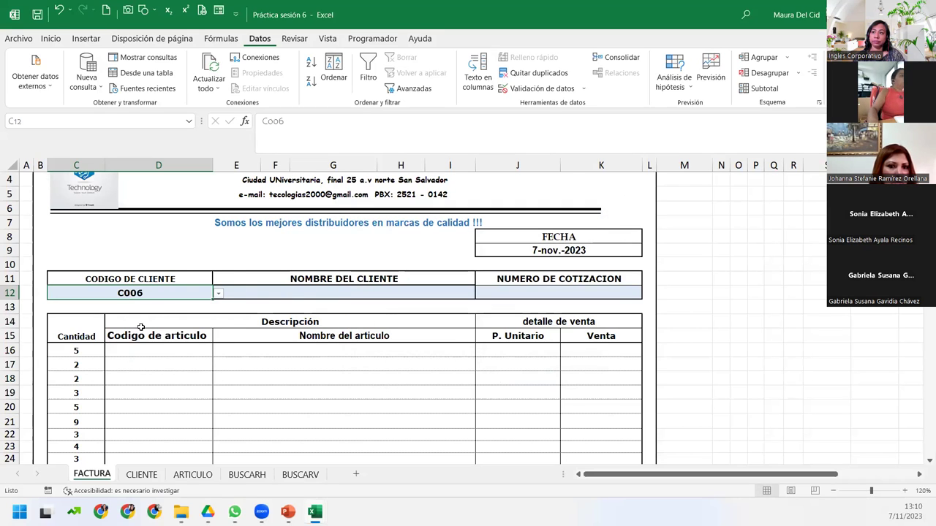
click(218, 294)
click(147, 364)
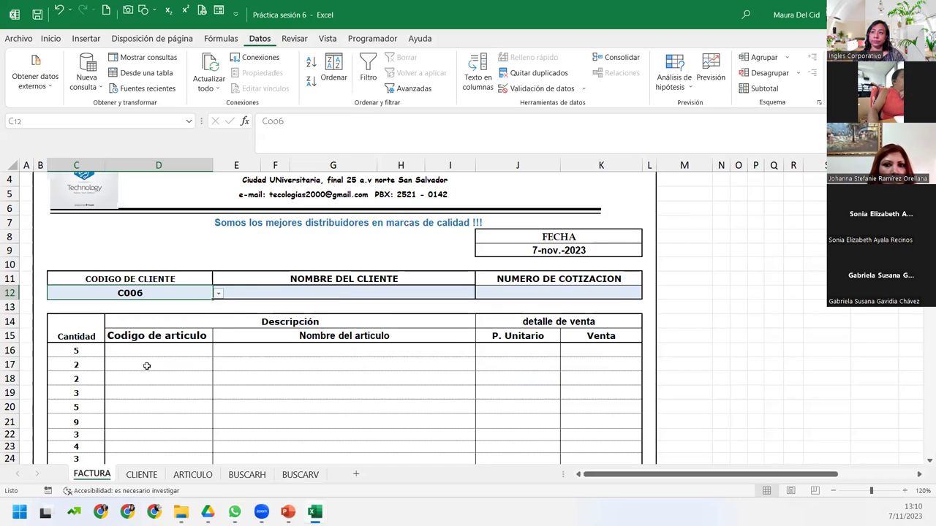
click(218, 293)
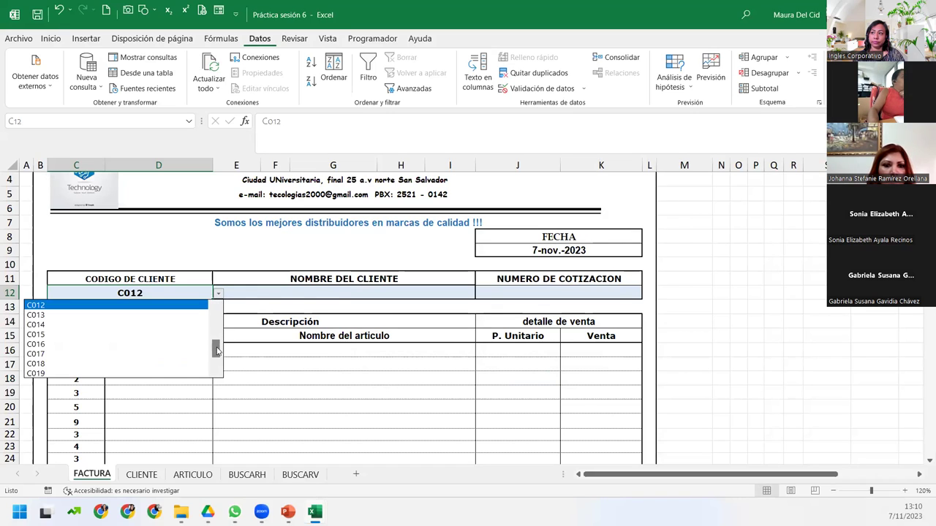
scroll(217, 351, down, 1)
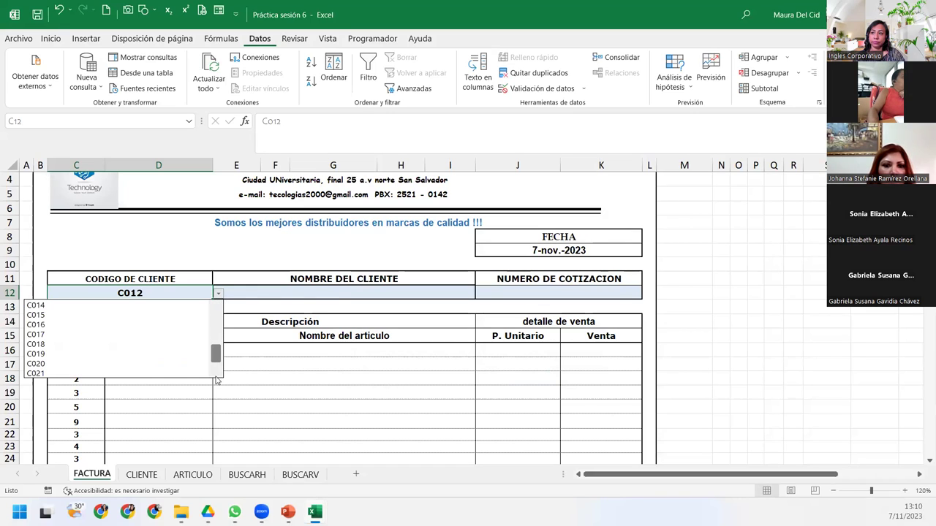
click(72, 374)
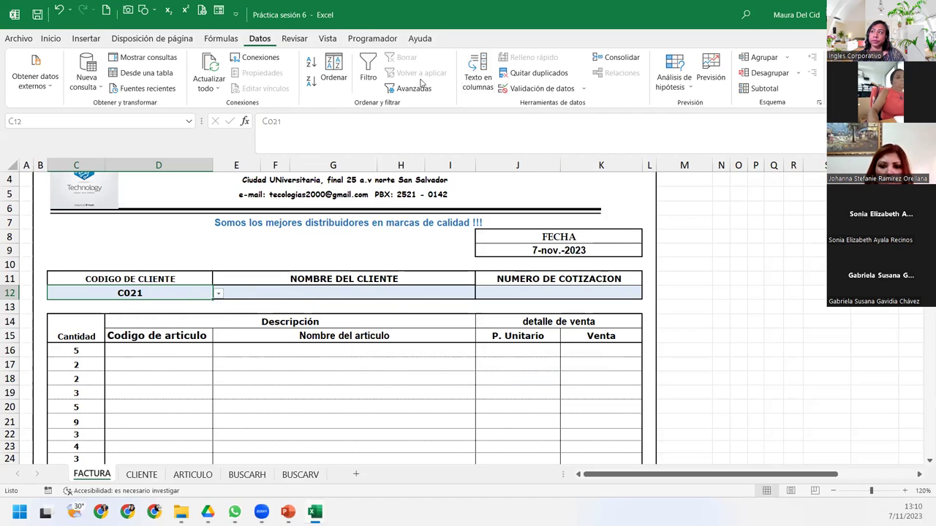
Verify C12's validation is a List sourced from =Cod_Cliente and accept it unchanged.
click(541, 88)
click(414, 265)
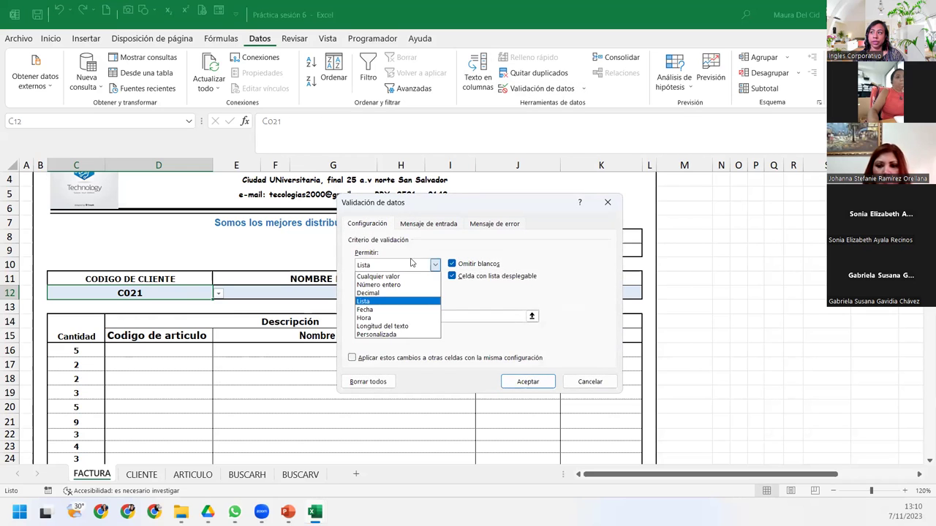
click(413, 265)
click(410, 316)
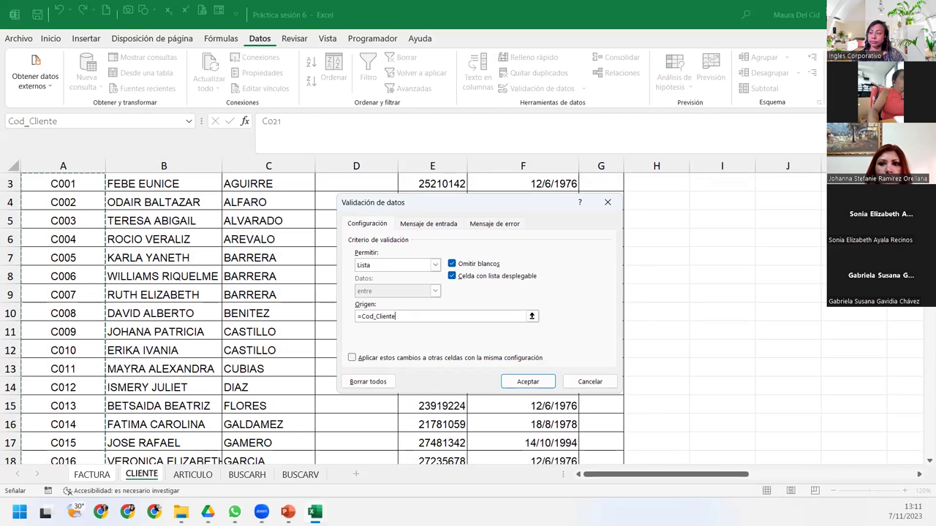
click(526, 382)
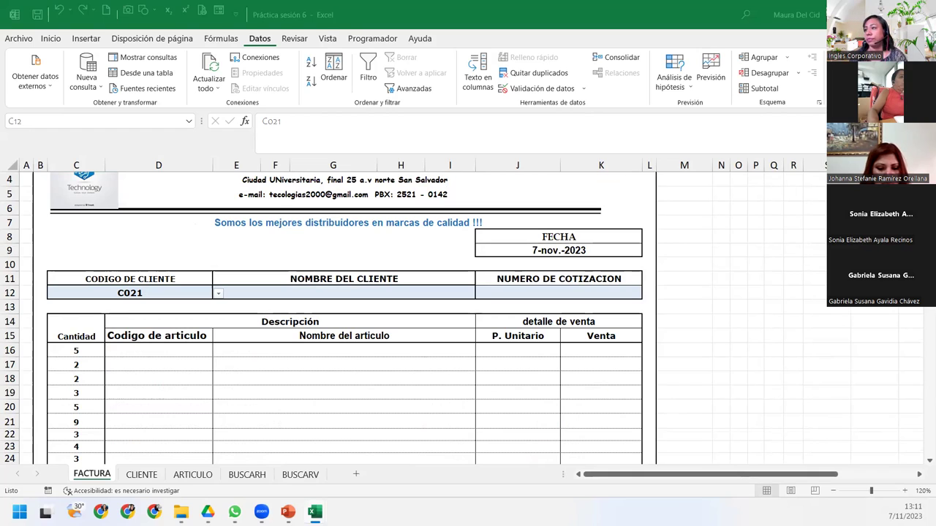
click(245, 291)
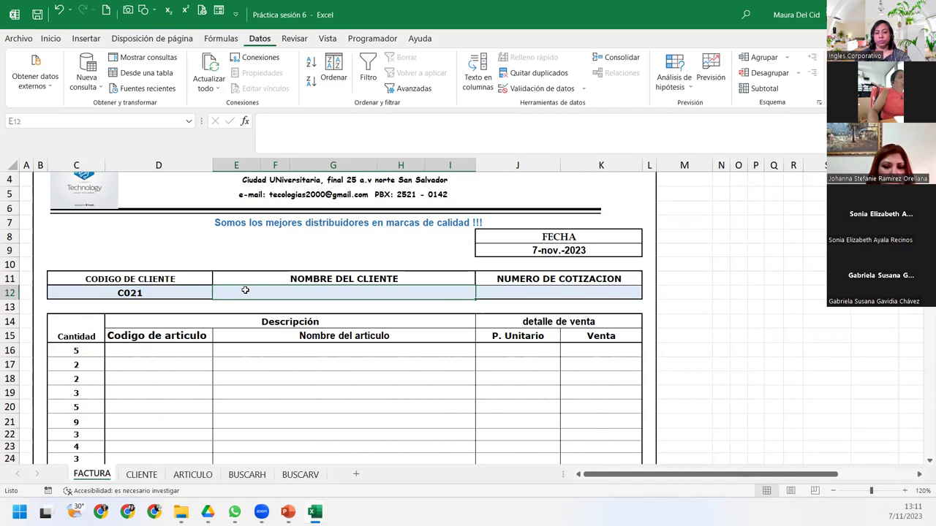
text(=buscar)
key(Down)
key(Down)
key(Tab)
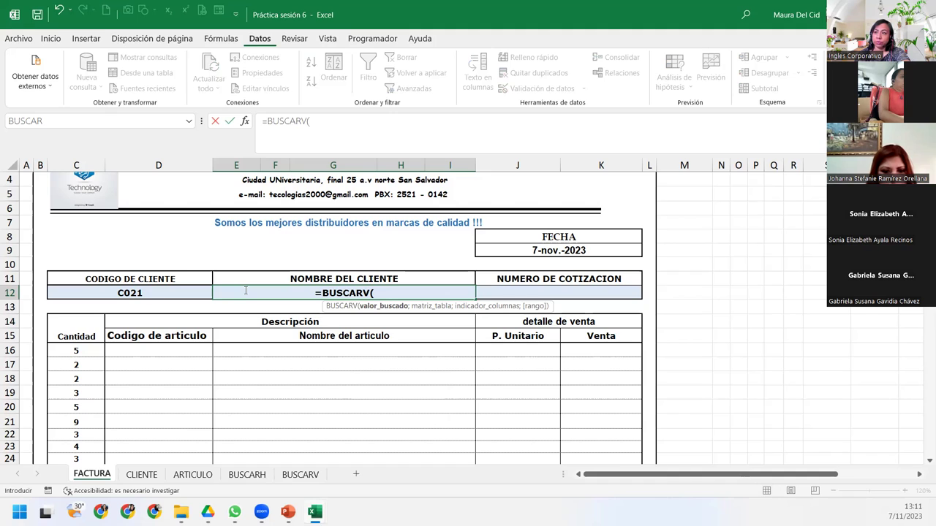
click(163, 293)
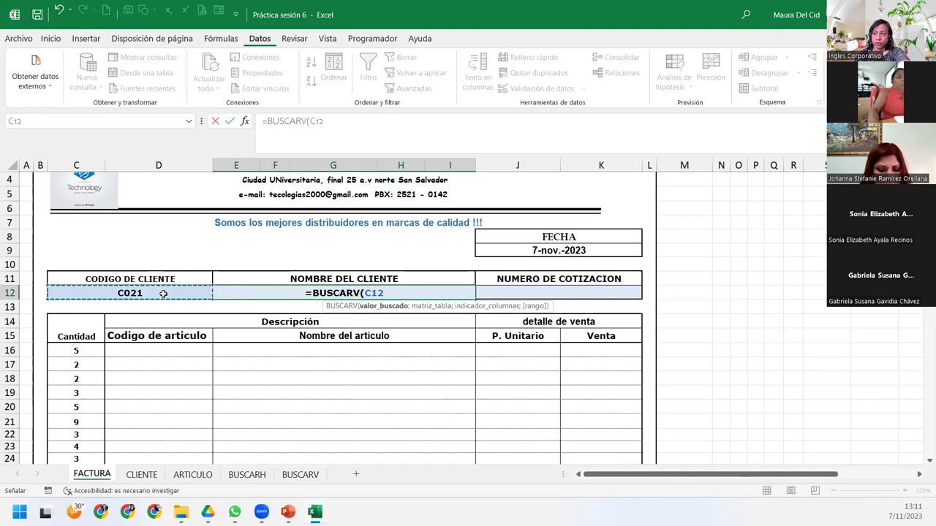
text(;Tv)
key(BackSpace)
text(C12;Tcliente)
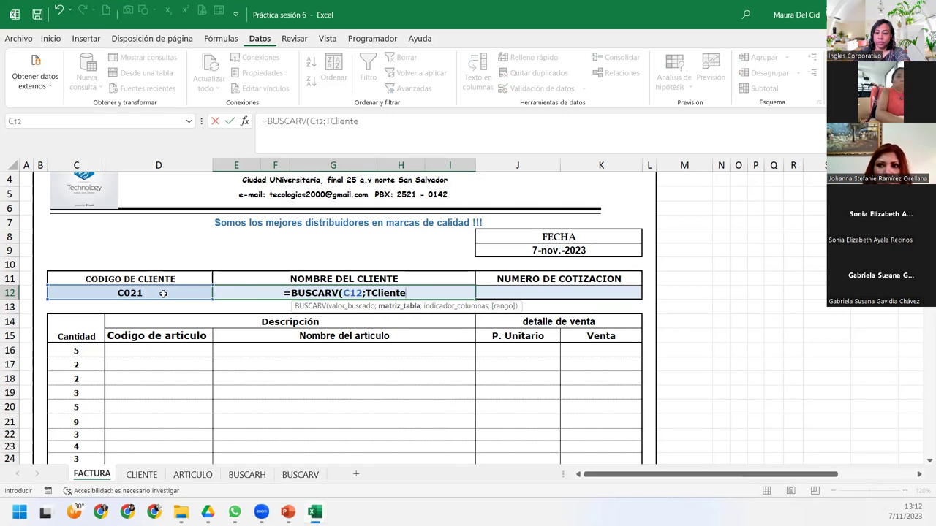
text(;)
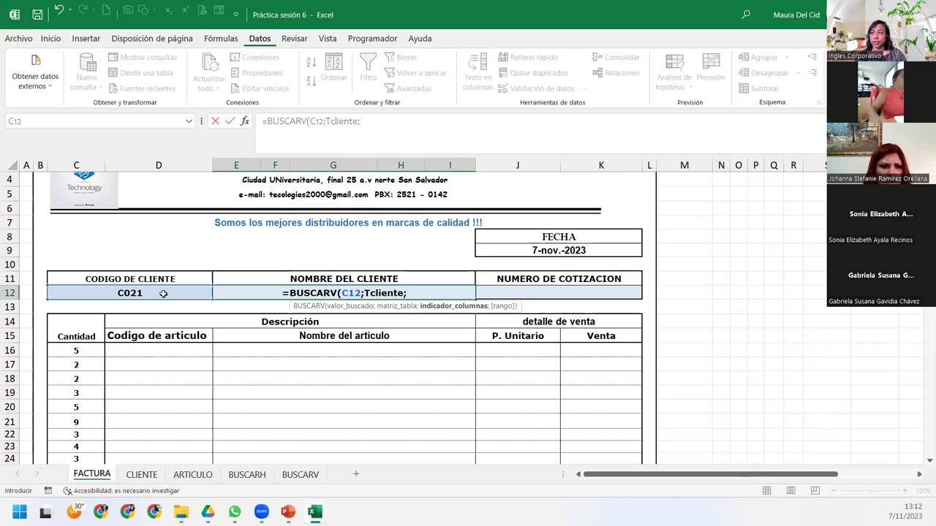
text(2)
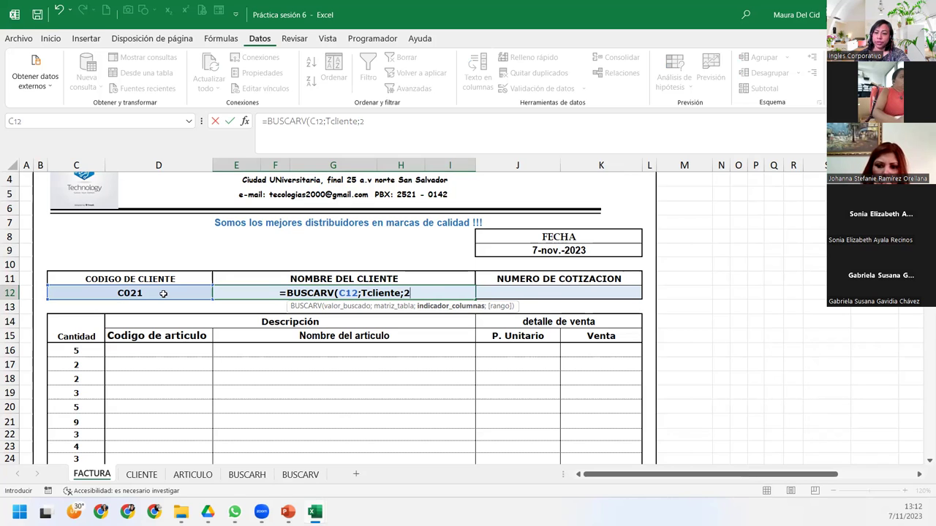
text(;)
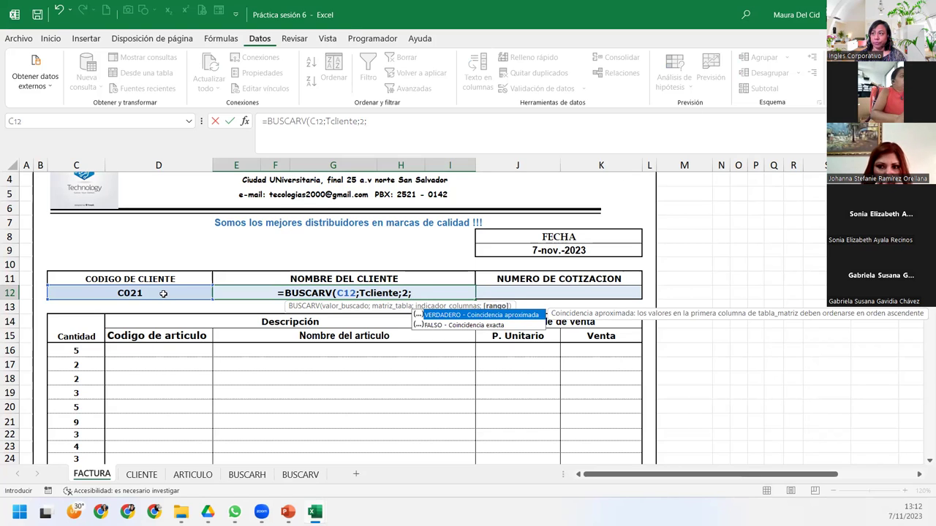
text(0))
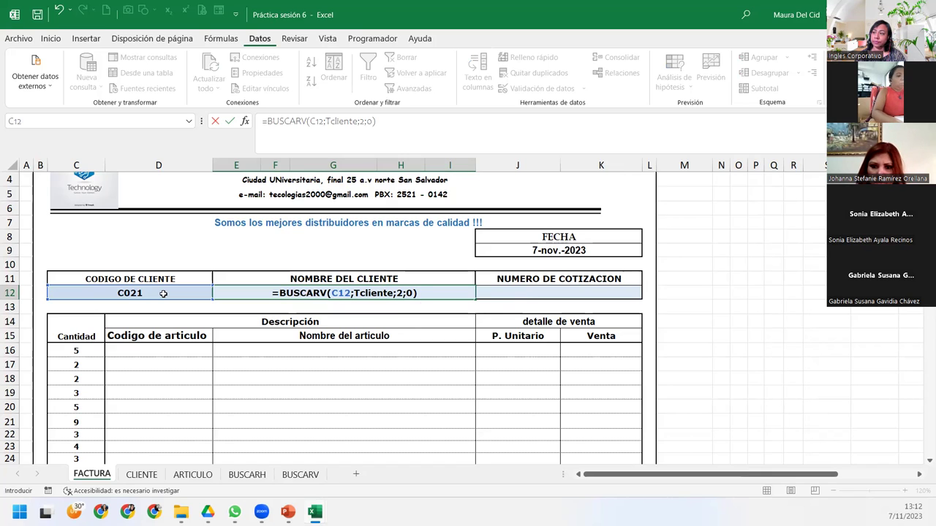
key(Return)
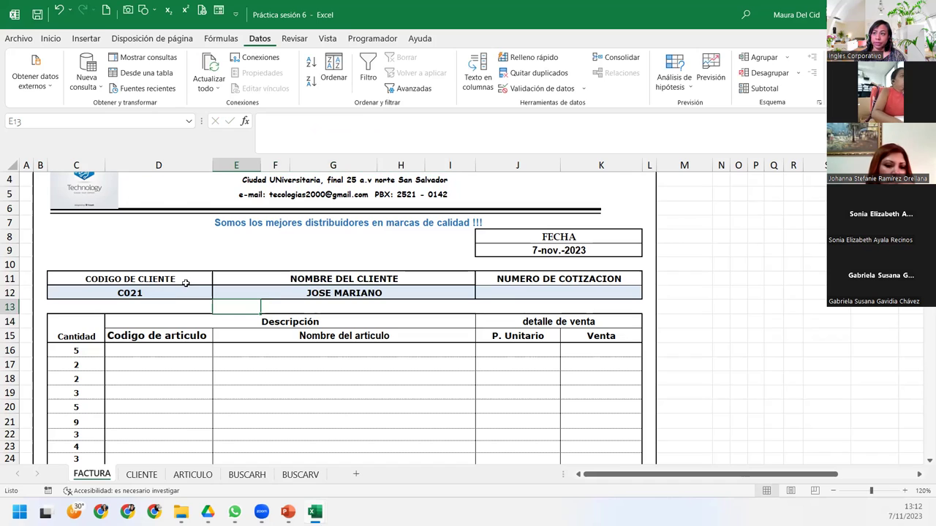
Set client code C19 to C019 in C12 and select E12 to view its lookup formula.
click(183, 279)
click(203, 293)
click(218, 293)
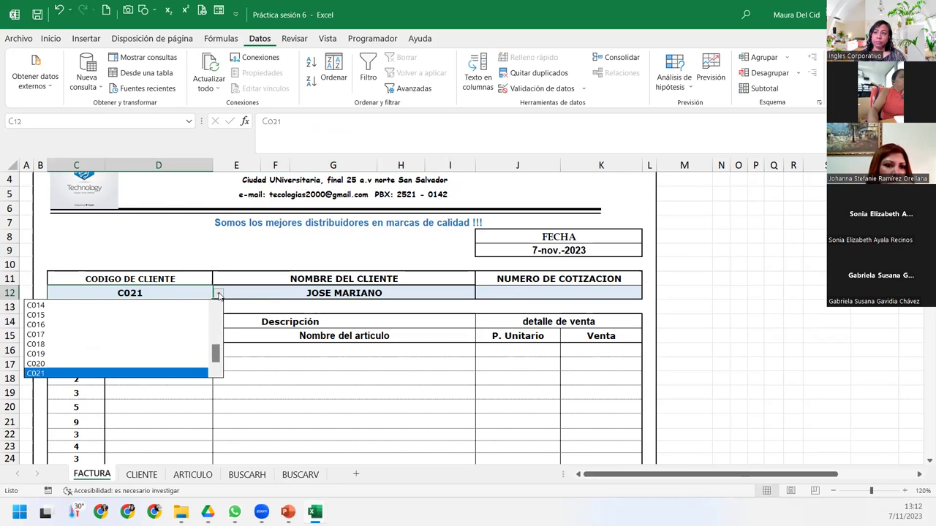
click(114, 358)
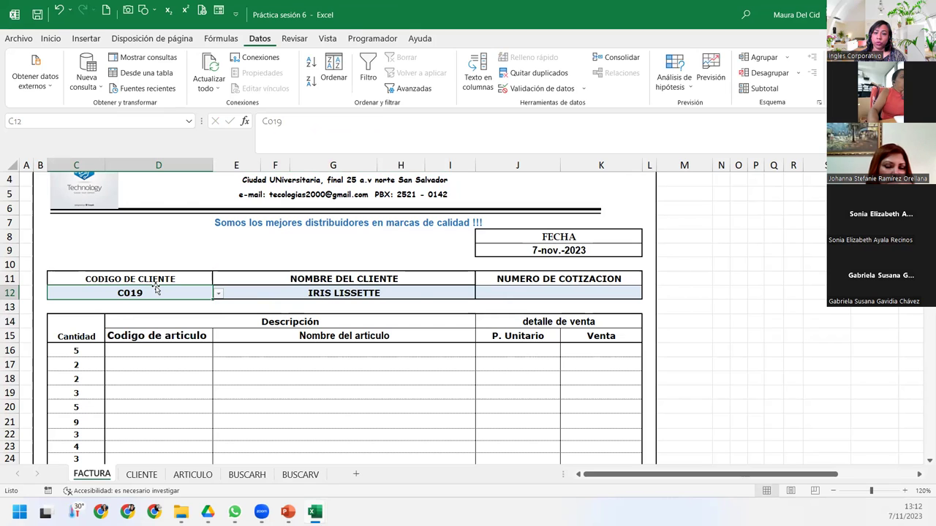
click(345, 294)
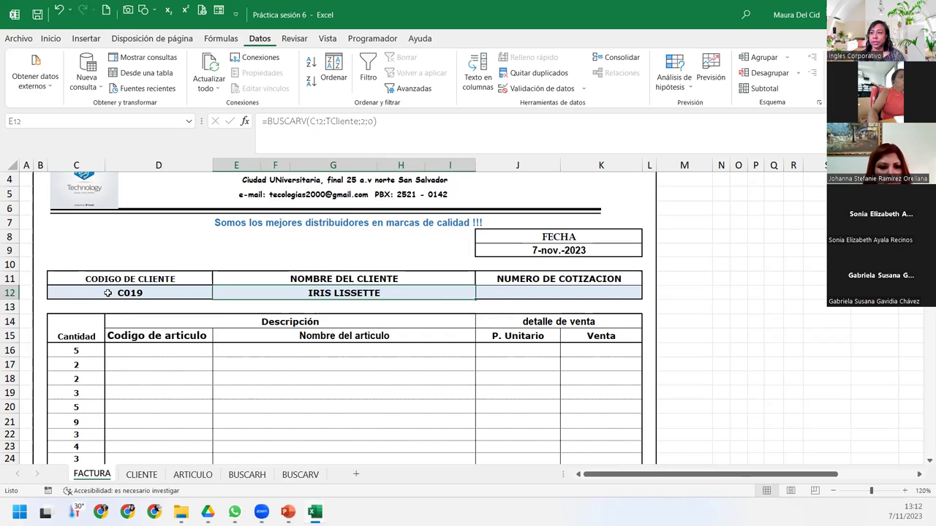
Verify client C019's name and surname in row 21 of the CLIENTE sheet, then return to FACTURA.
click(150, 476)
click(85, 381)
scroll(83, 384, down, 5)
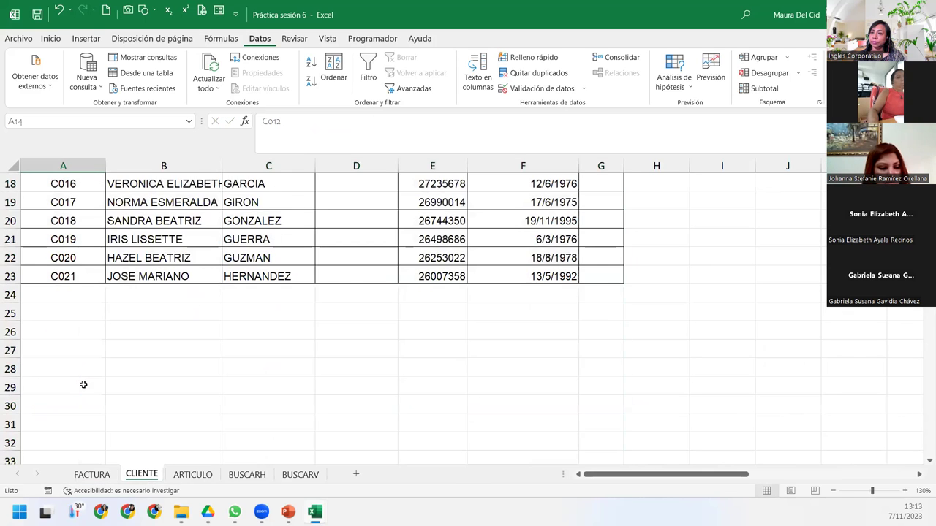
scroll(84, 385, up, 1)
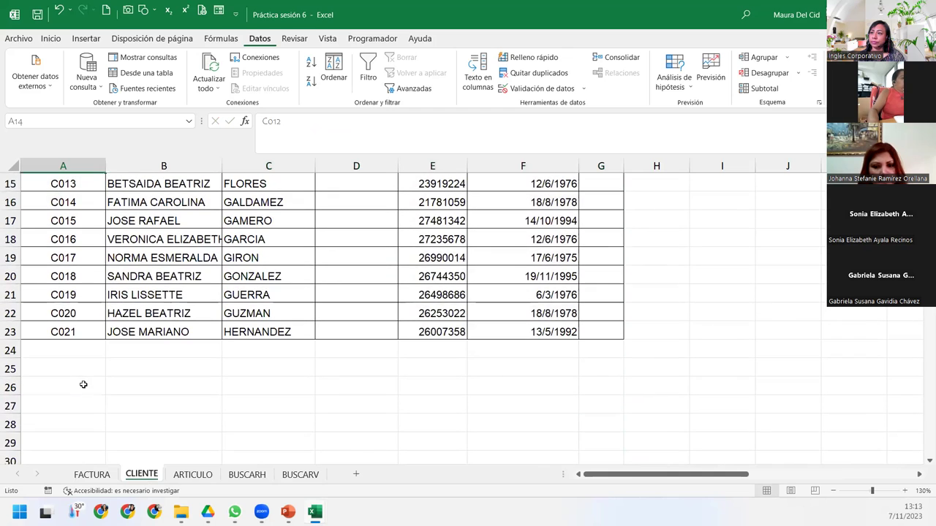
click(11, 294)
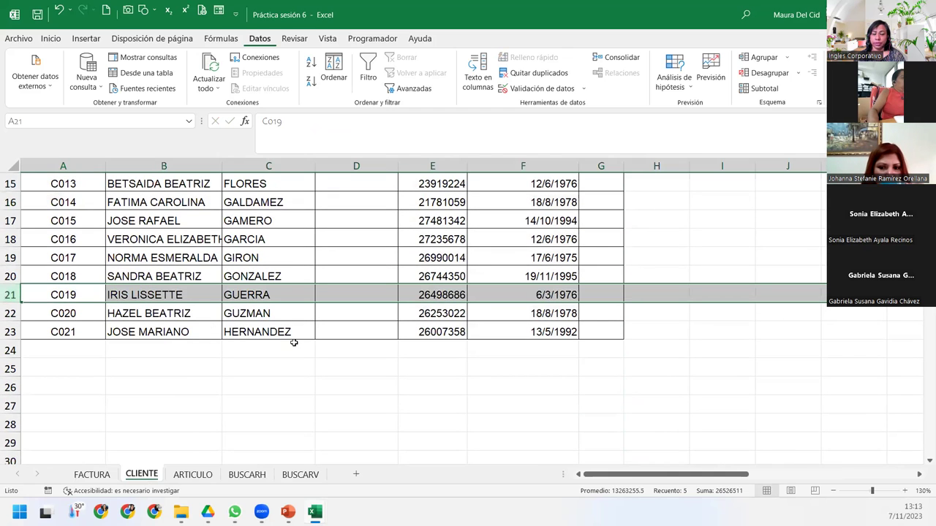
click(267, 296)
scroll(267, 296, up, 5)
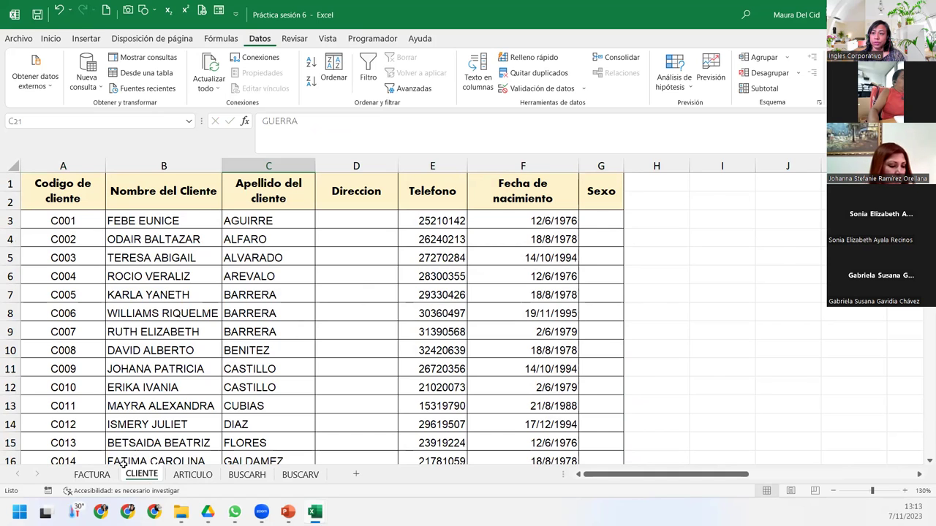
click(98, 476)
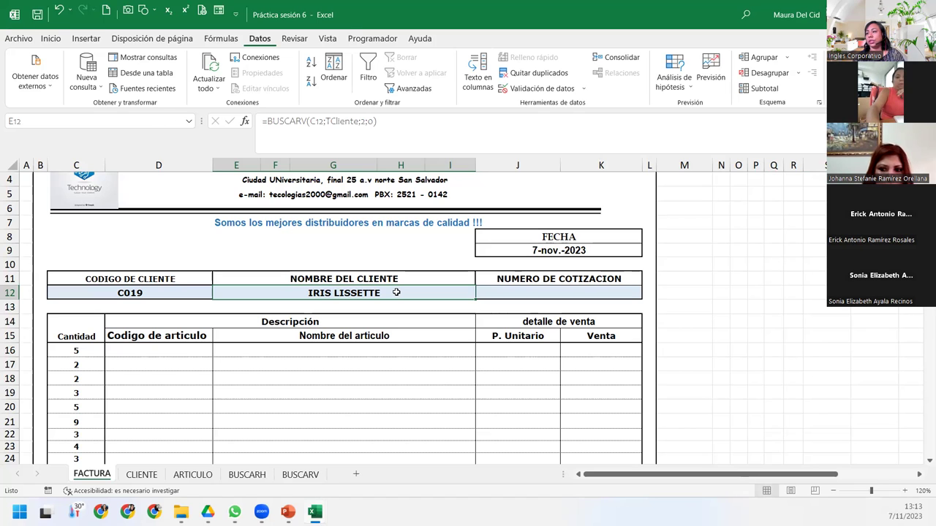
Extend E12 to =BUSCARV(C12;TCliente;2;0)&" "&BUSCARV(C12;TCliente;3;0), joining first name and surname.
double_click(395, 292)
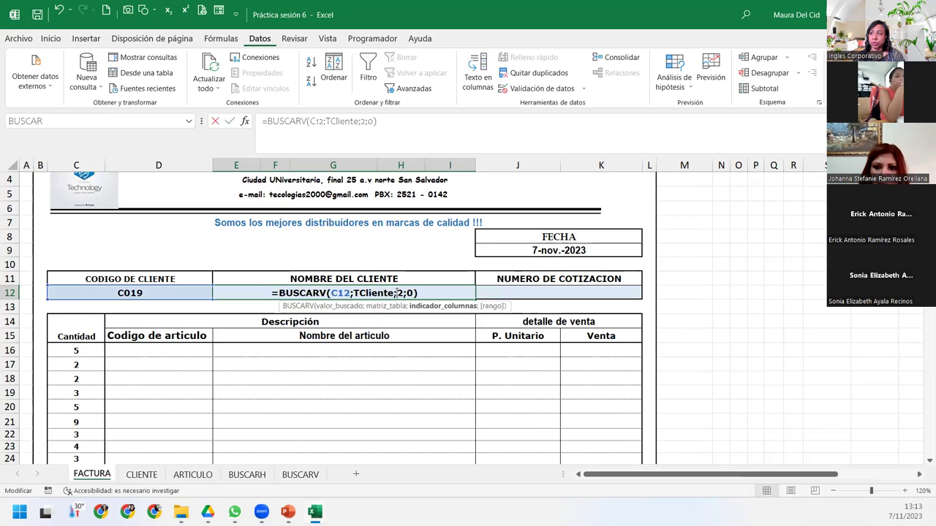
click(444, 292)
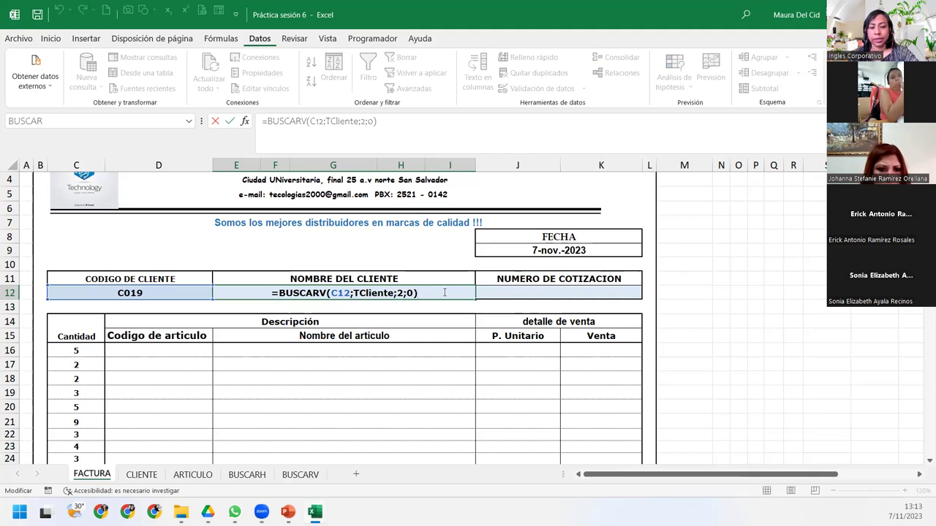
text(&)
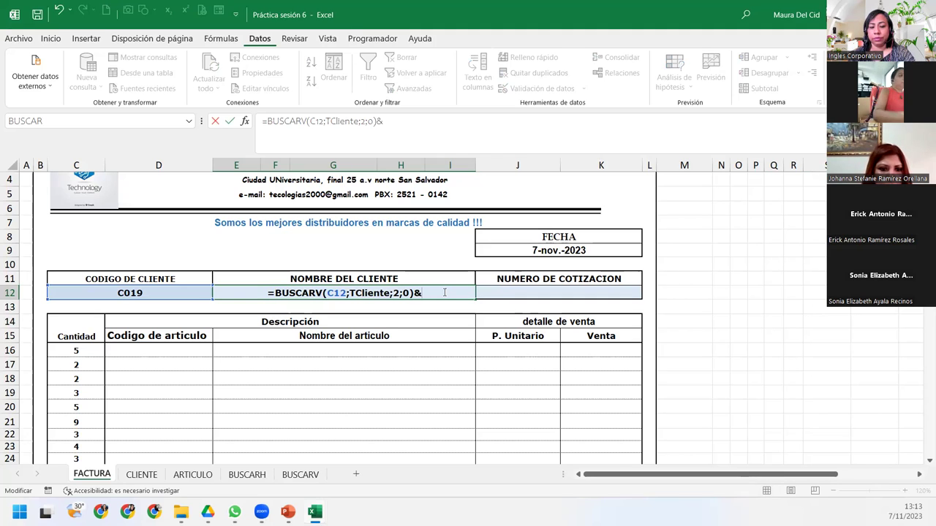
text(" ")
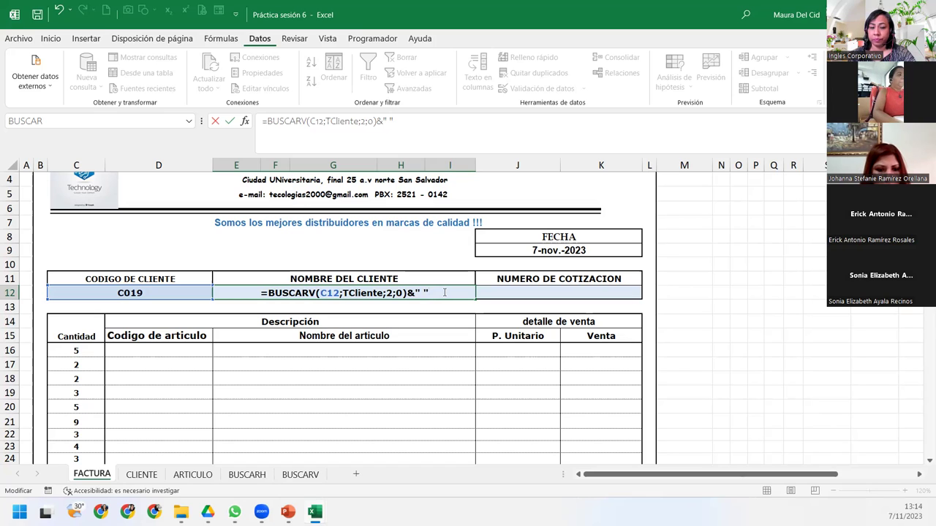
text(&)
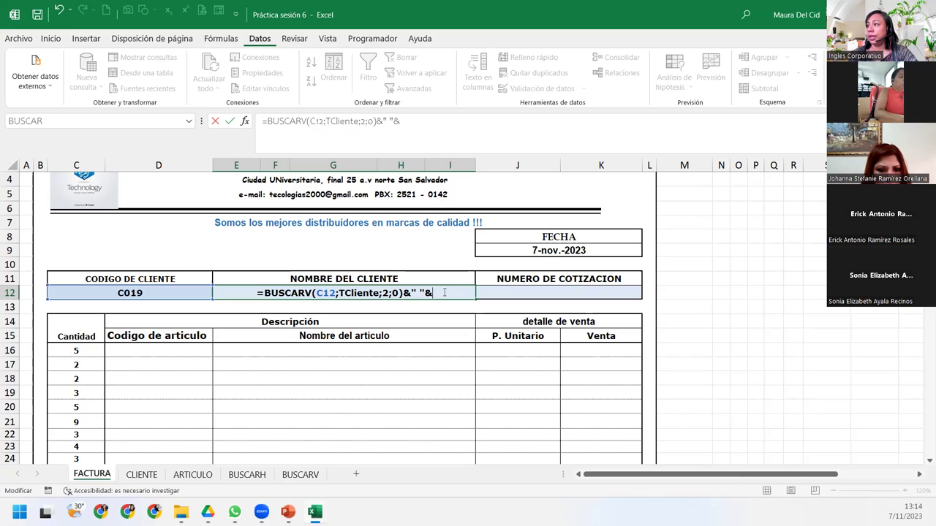
text(buscar)
key(Down)
key(Down)
key(Tab)
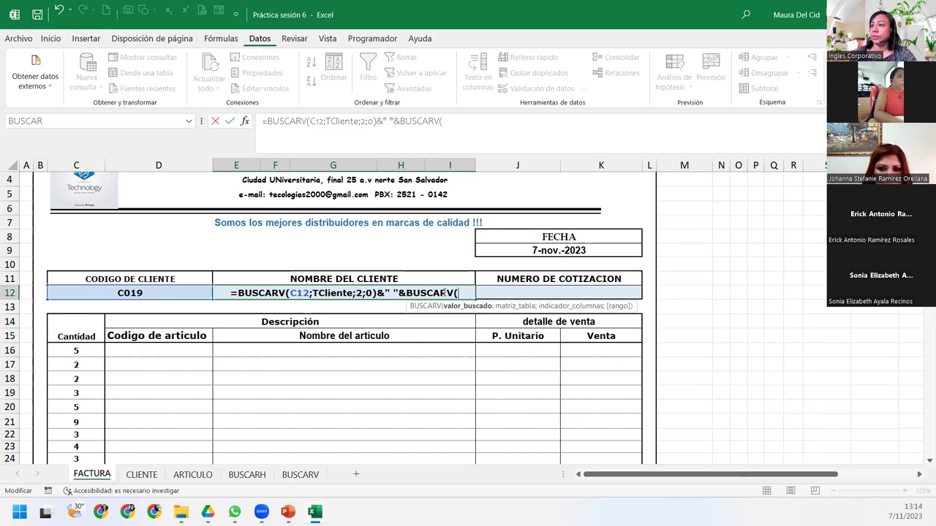
click(169, 293)
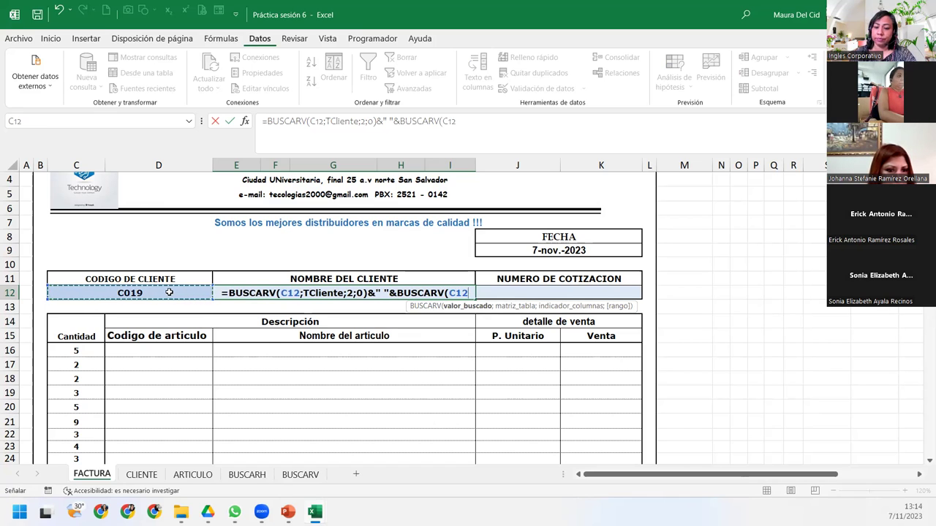
text(;t)
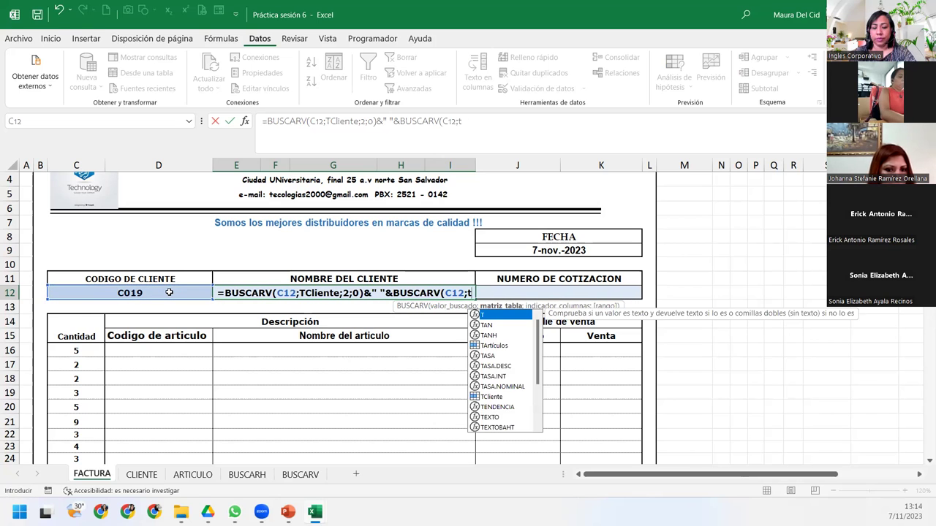
text(cl)
key(Tab)
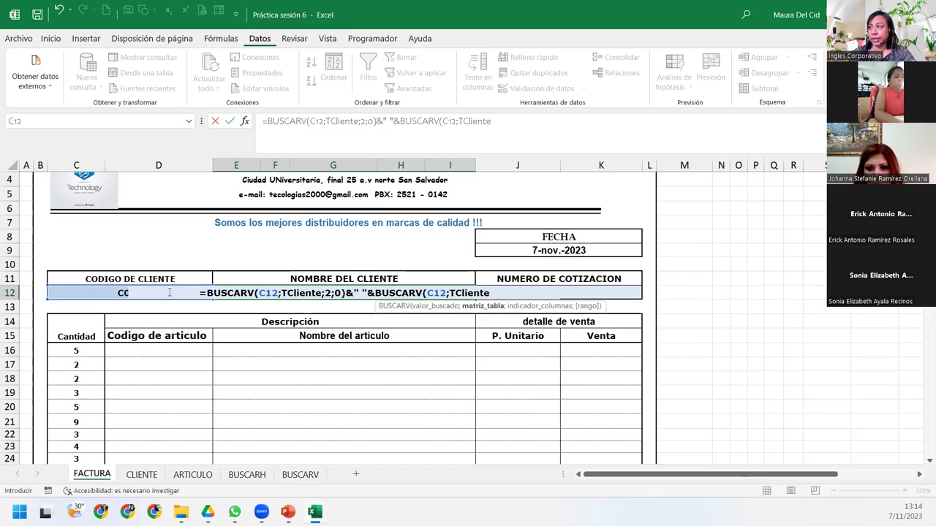
text(;3;0))
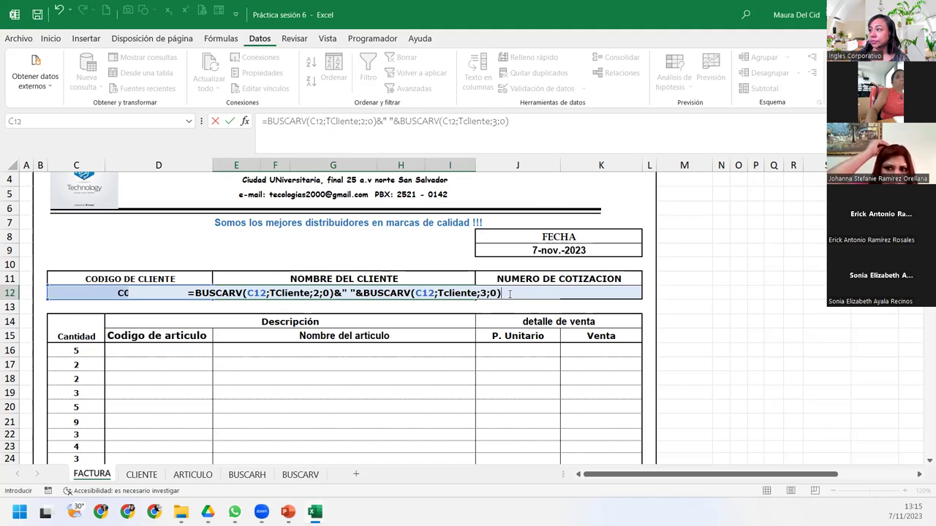
key(Return)
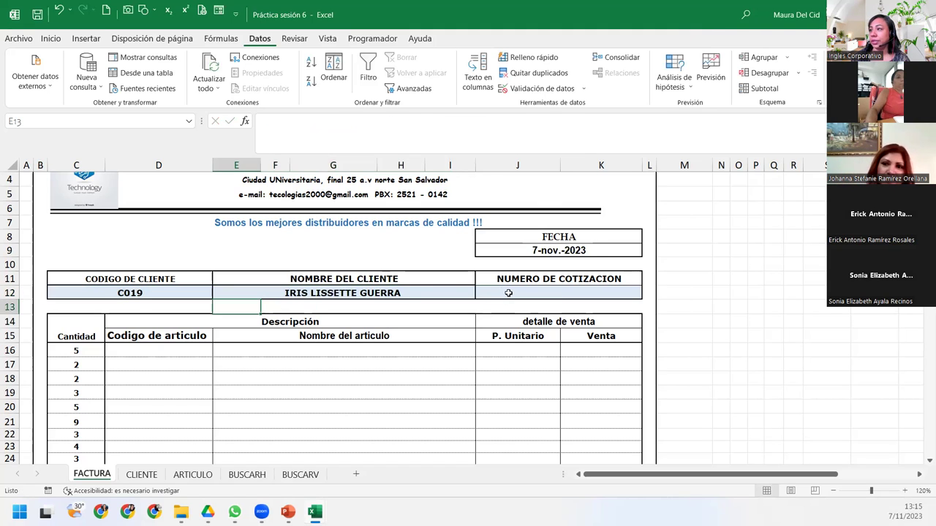
Change the invoice's client code in C12 to C014, then to C003.
click(426, 292)
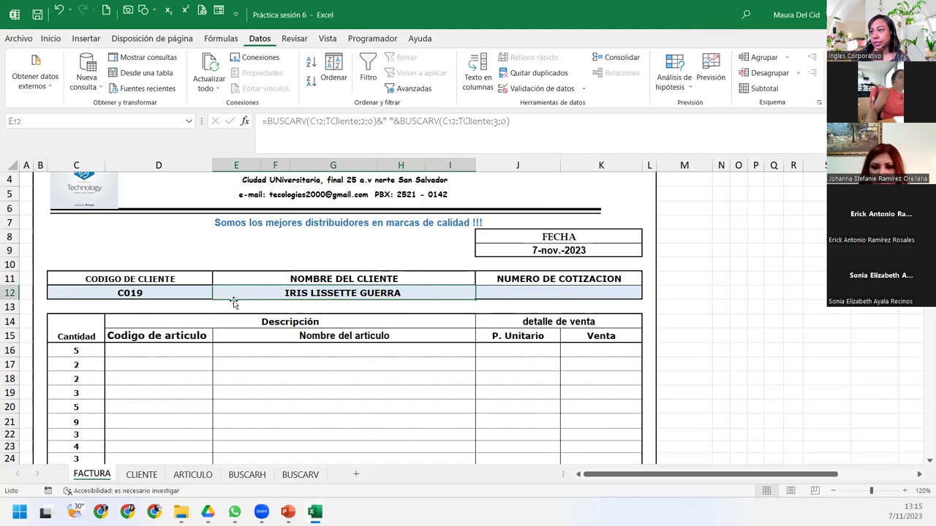
click(201, 294)
click(218, 294)
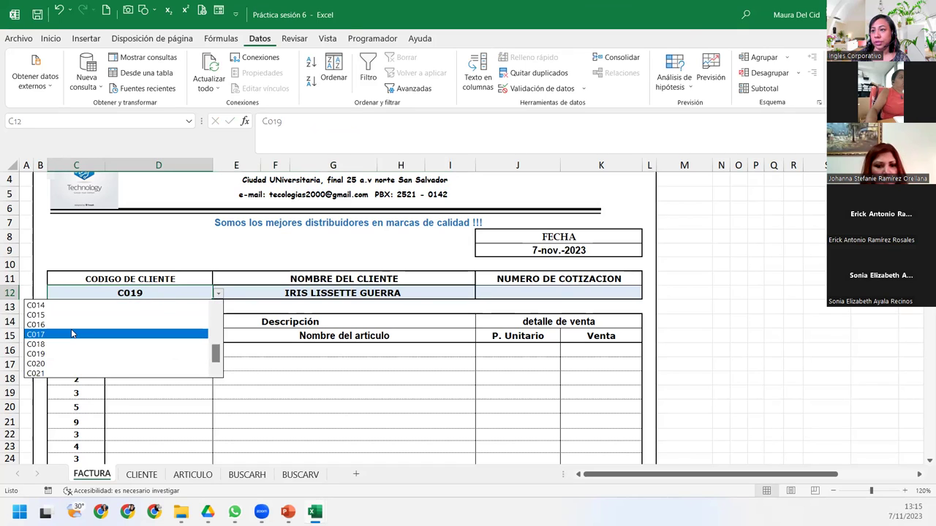
click(92, 305)
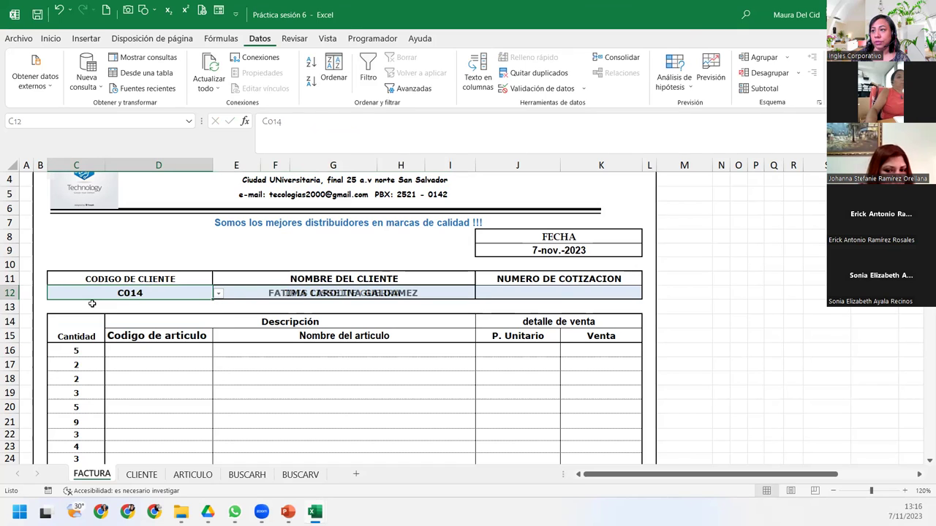
click(218, 293)
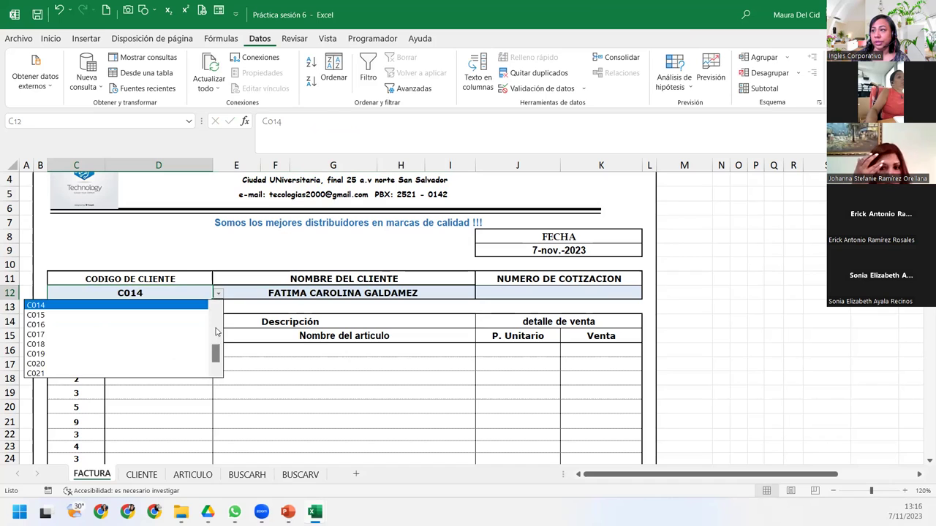
scroll(176, 320, up, 4)
click(111, 324)
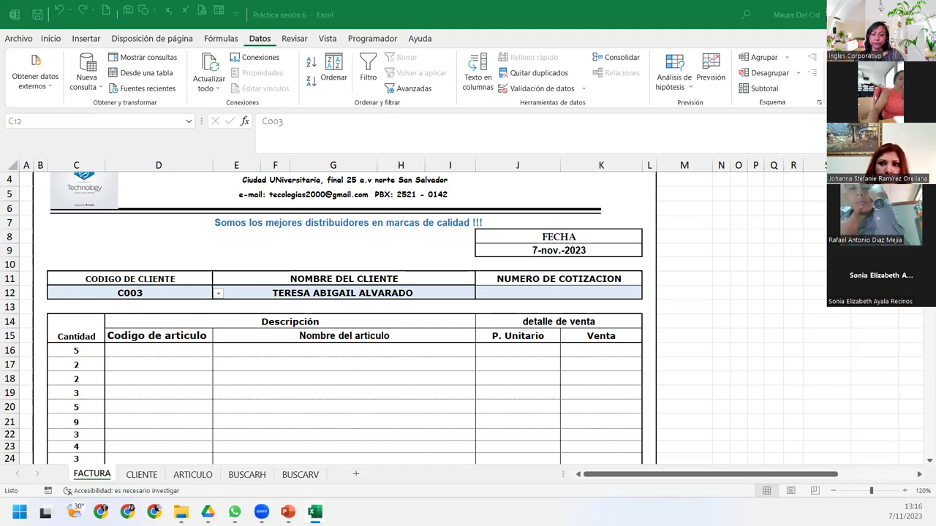
Reopen E12's combined name formula for editing at its end.
click(449, 289)
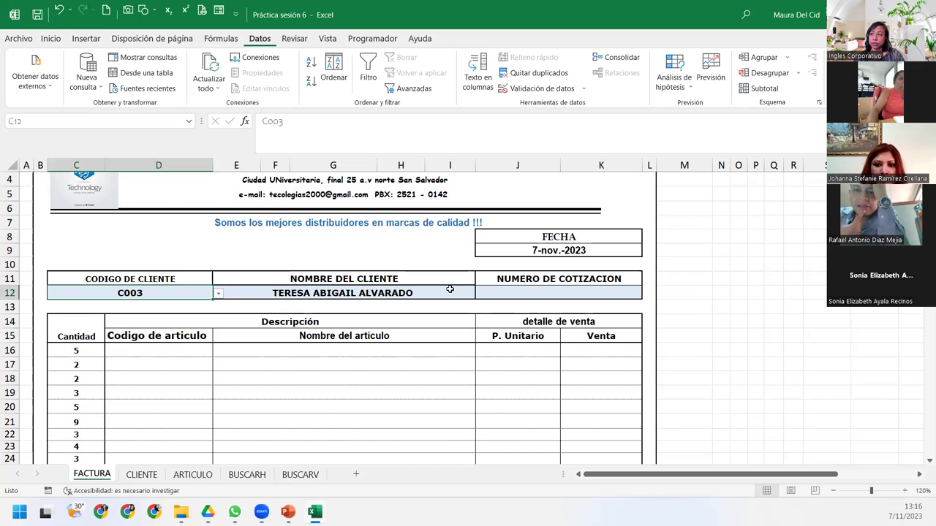
double_click(449, 289)
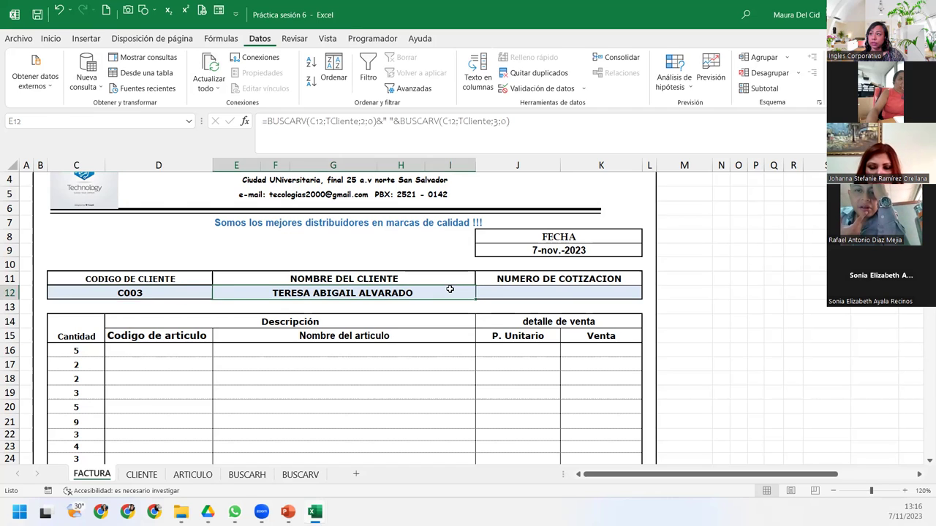
click(507, 292)
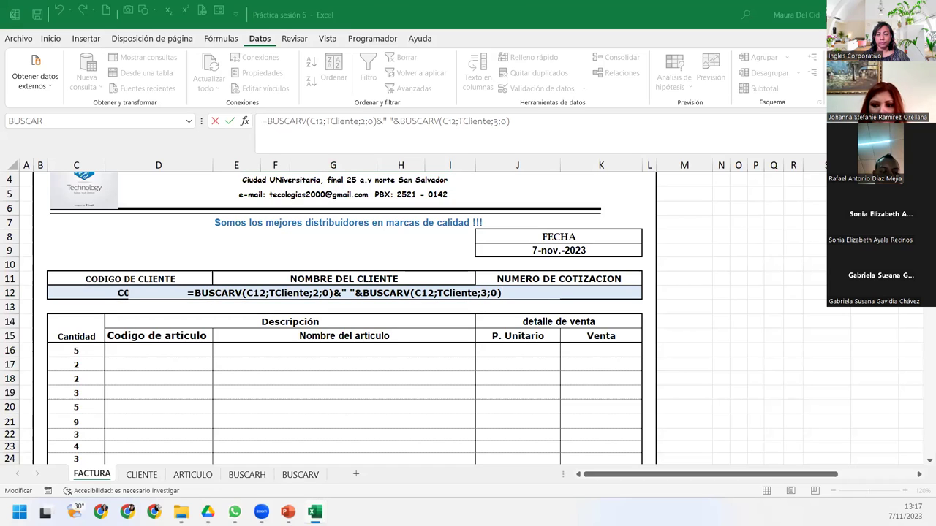
Leave E12's formula unchanged and scroll from D16 down to the article rows.
click(508, 290)
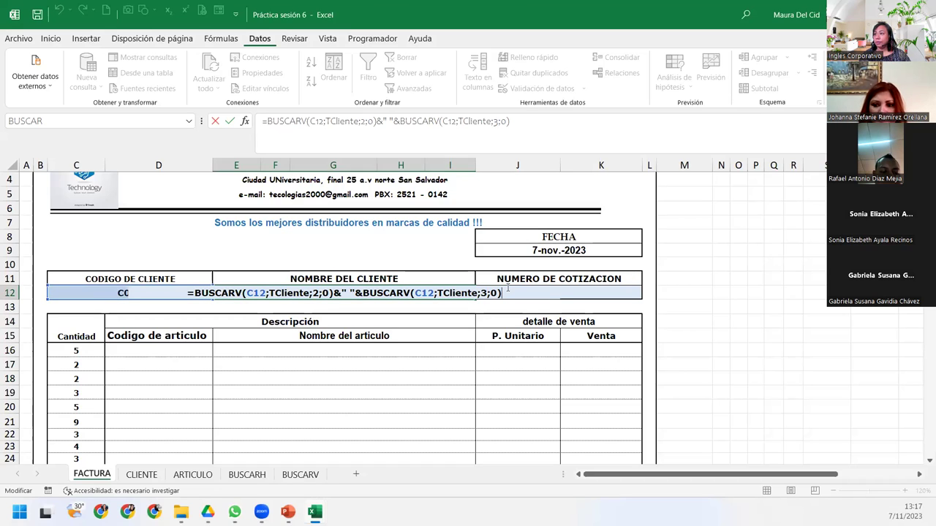
key(Return)
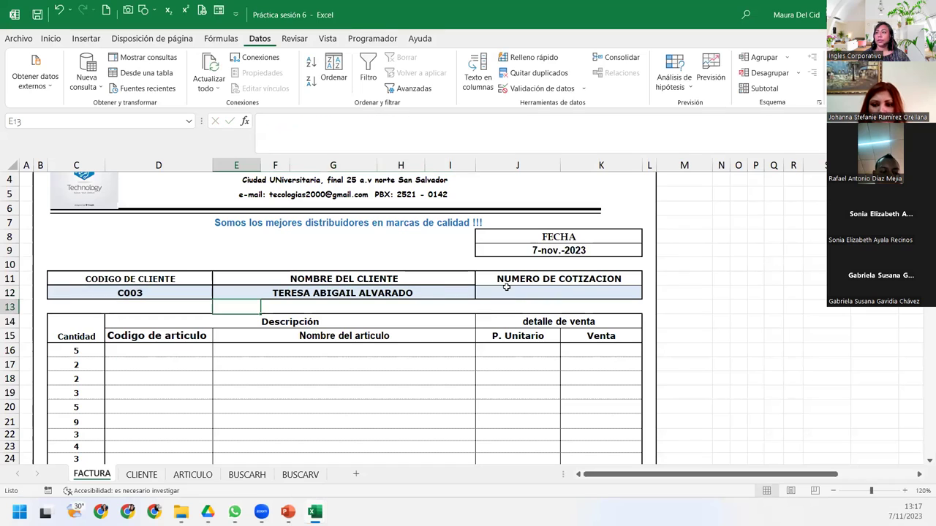
click(152, 354)
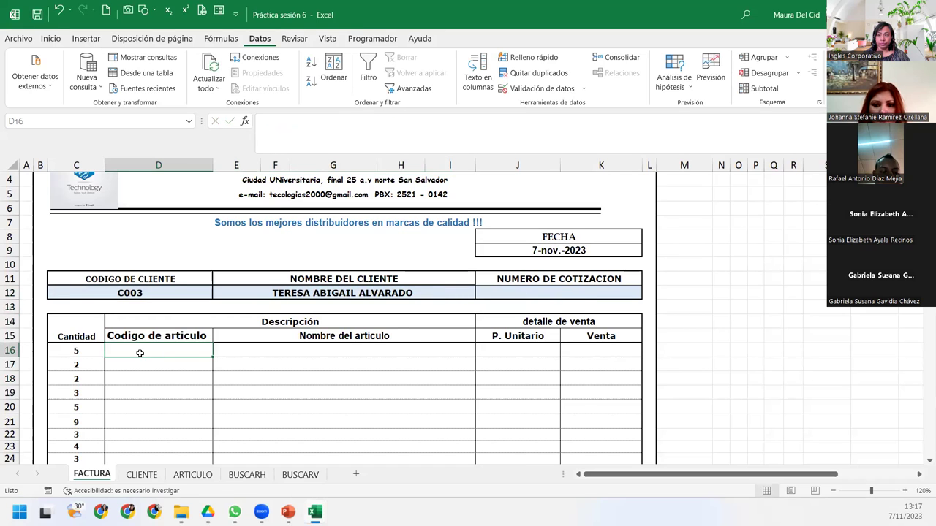
scroll(139, 353, down, 3)
scroll(206, 350, down, 1)
scroll(197, 345, down, 4)
scroll(191, 342, up, 4)
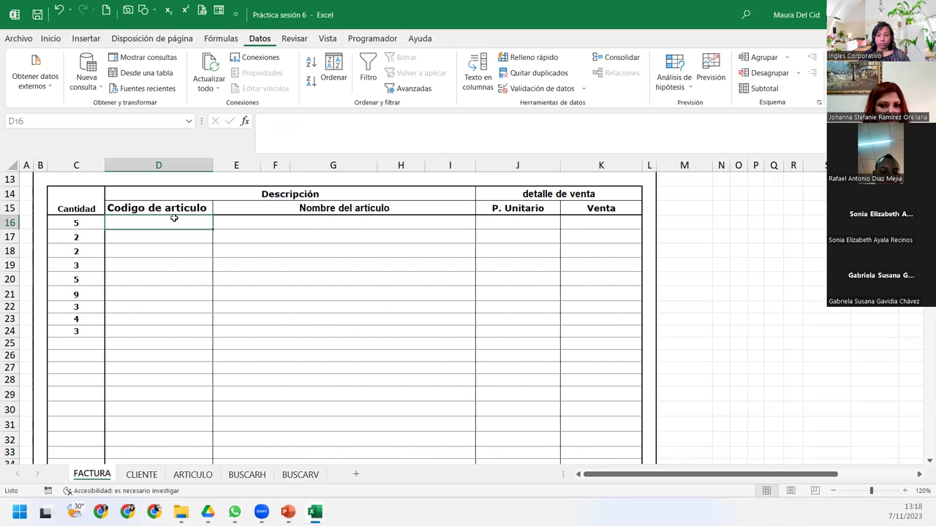
Select article code cells D16:D38 and bring up Datos > Validación de datos.
drag(174, 218, 184, 331)
scroll(183, 333, up, 5)
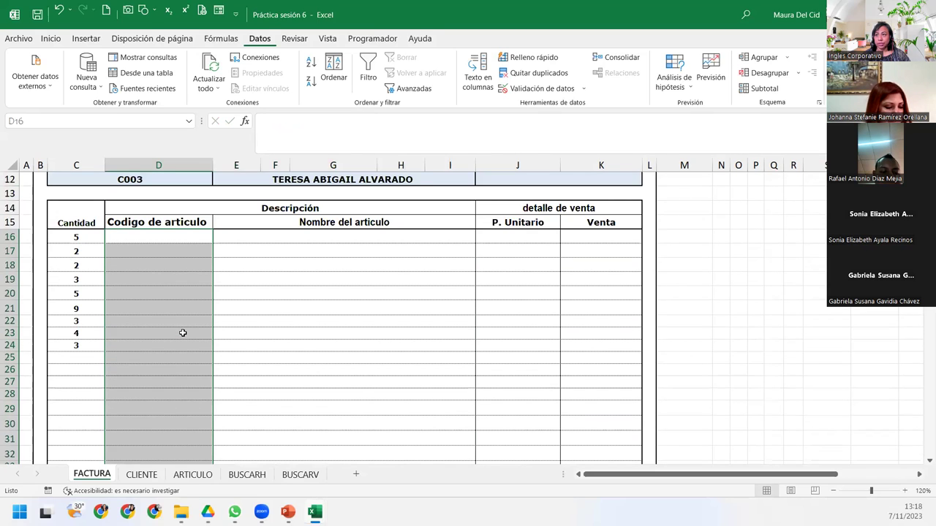
scroll(183, 333, down, 2)
scroll(183, 333, down, 1)
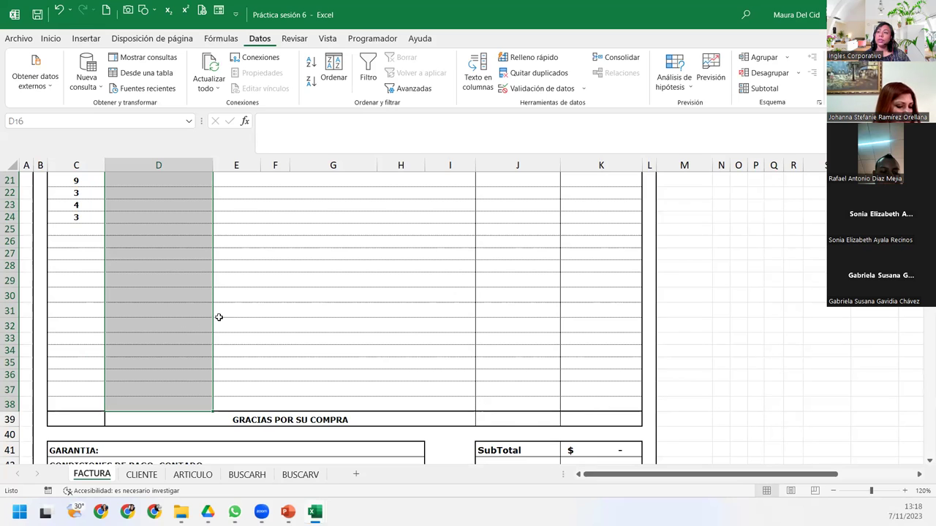
click(530, 89)
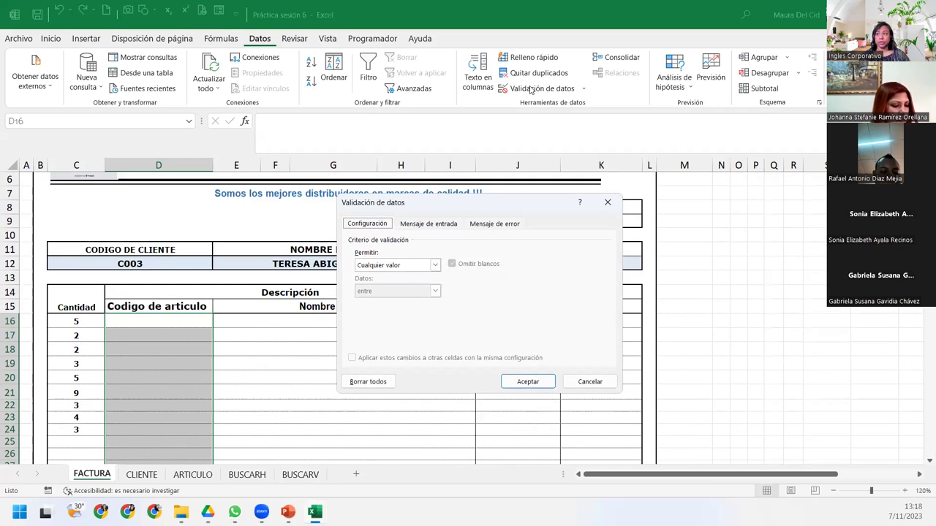
Allow a Lista sourced from =cod_articulos, correcting the range name after the not-found error.
click(401, 266)
click(385, 301)
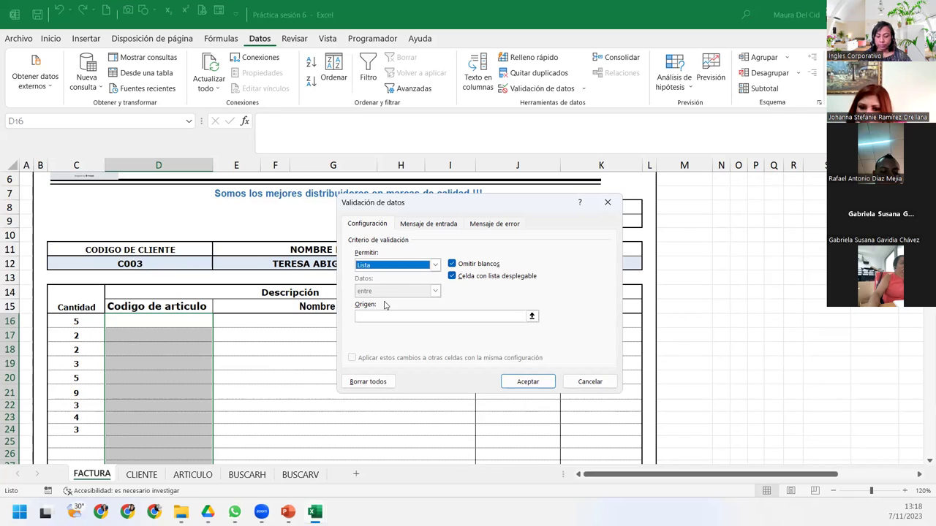
click(364, 315)
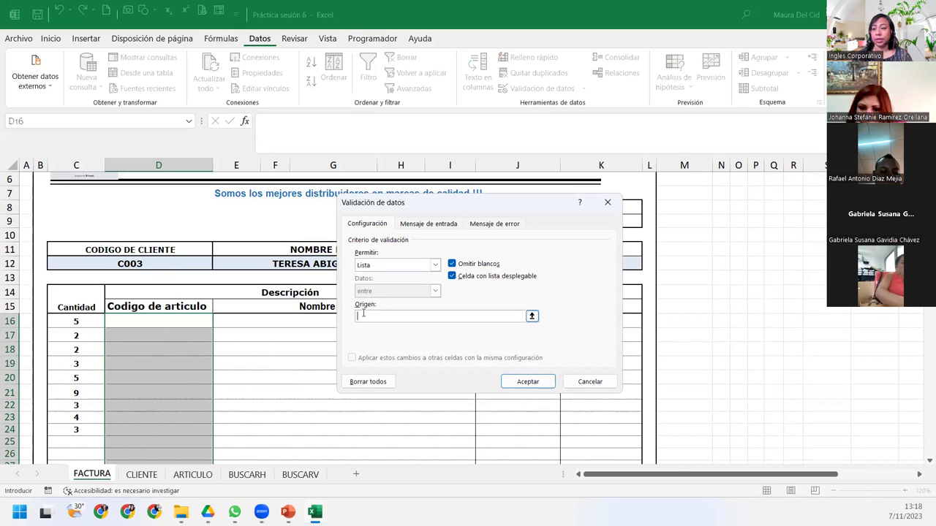
text(=cod_articulo)
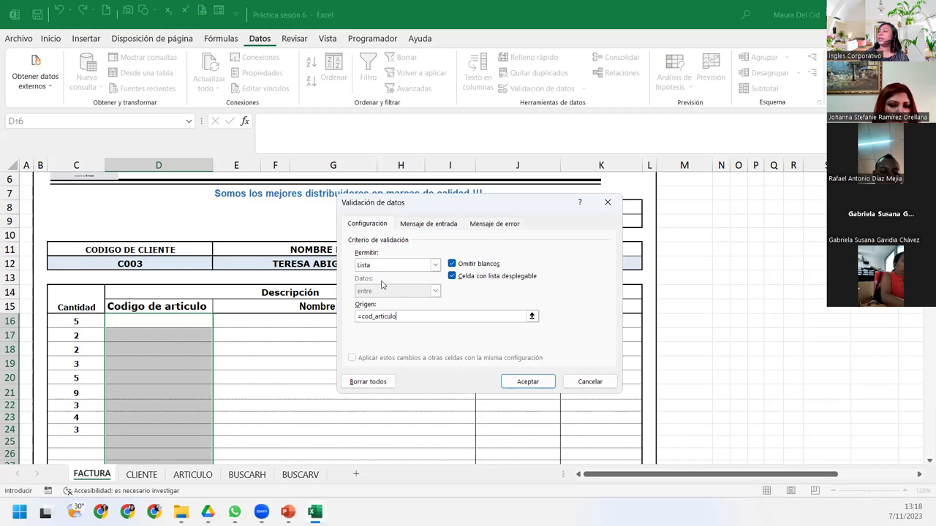
click(528, 381)
click(480, 291)
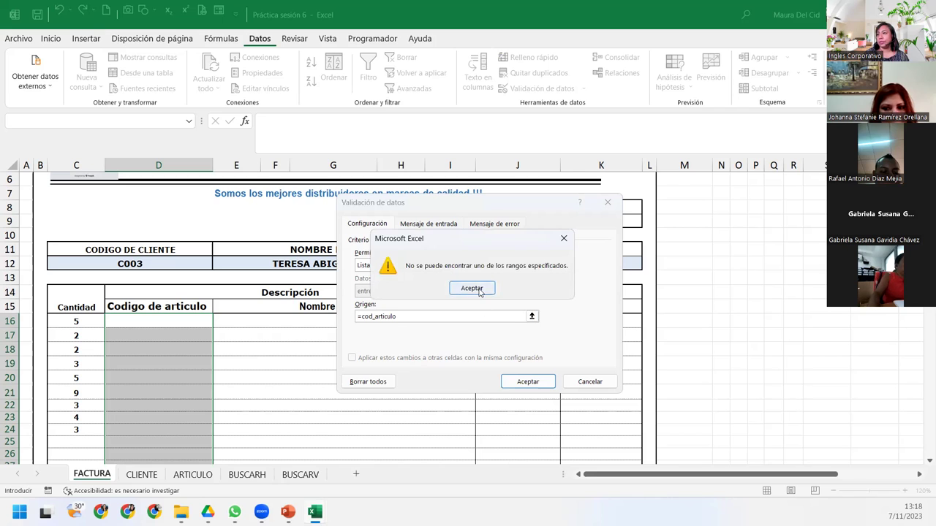
click(412, 313)
text(s)
click(521, 382)
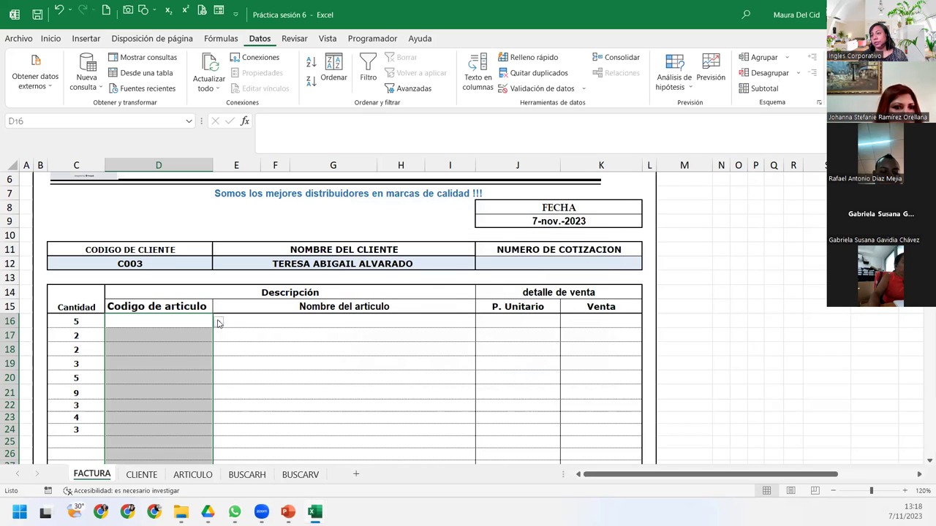
click(174, 321)
click(218, 322)
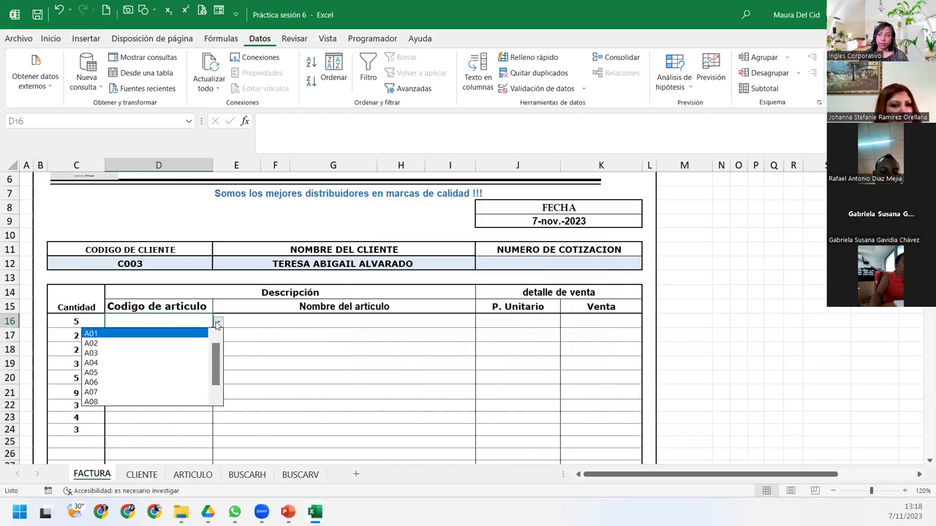
key(Escape)
click(156, 378)
click(218, 380)
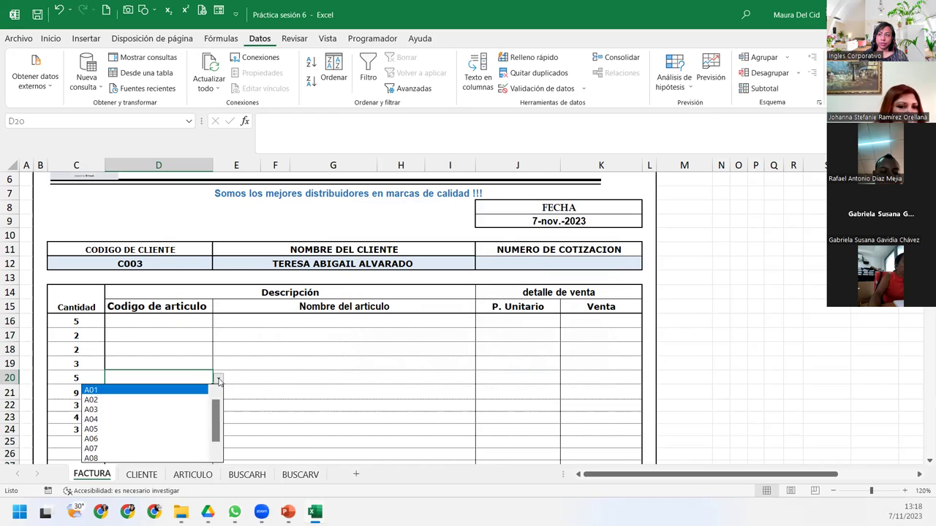
key(Escape)
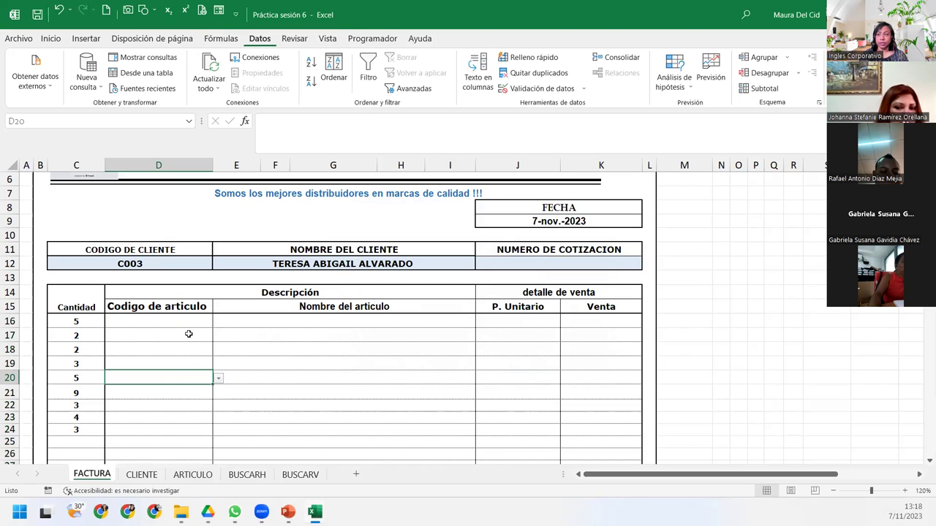
scroll(188, 334, down, 2)
scroll(192, 363, down, 1)
click(180, 413)
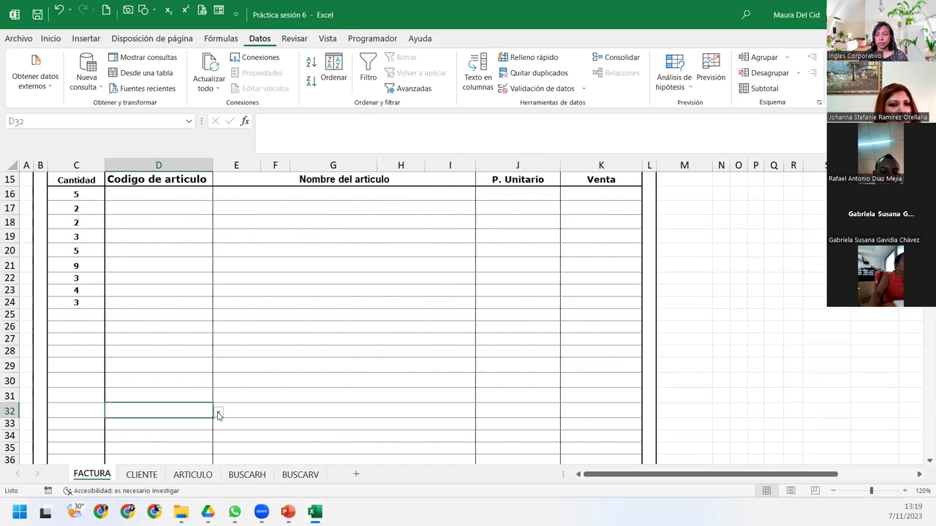
click(218, 414)
click(218, 414)
click(183, 220)
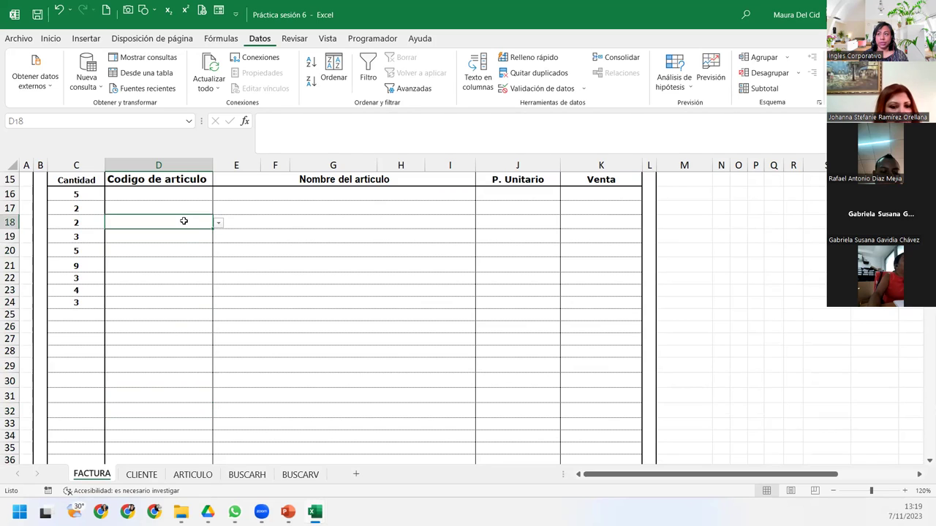
click(184, 191)
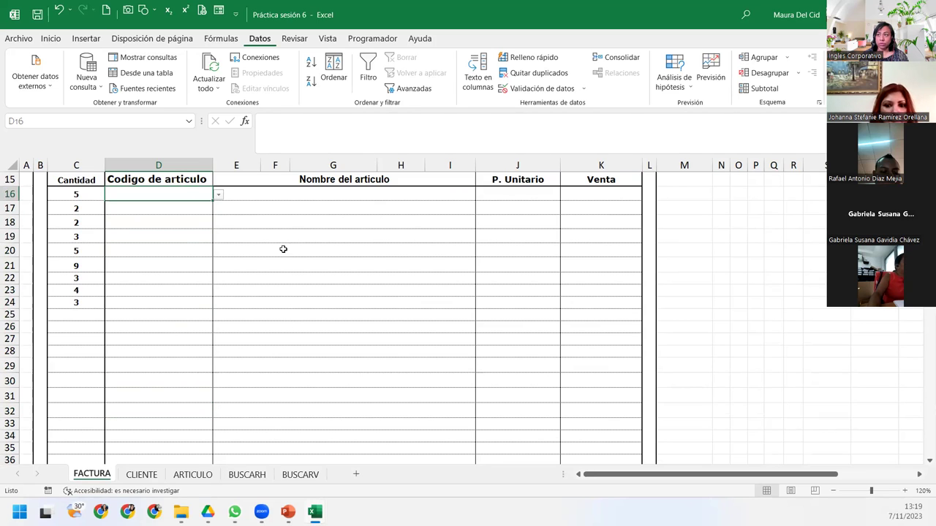
click(306, 222)
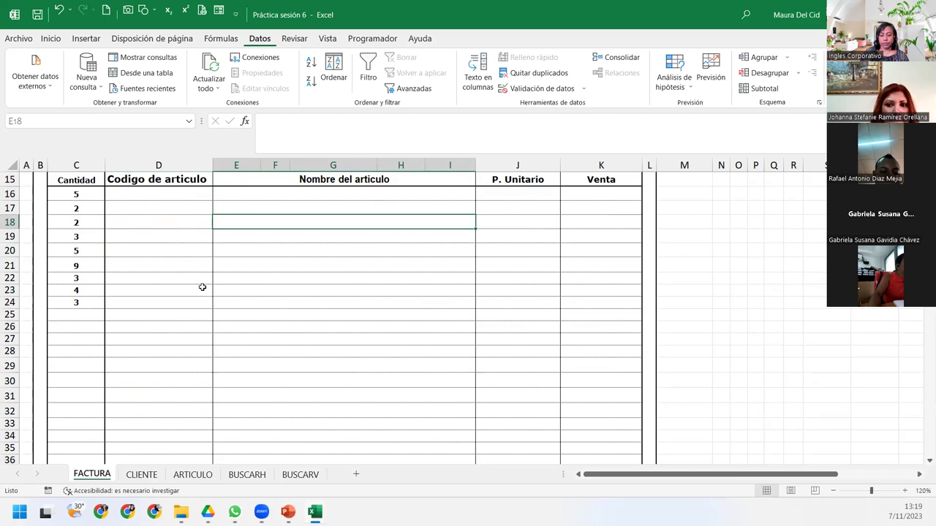
click(198, 205)
click(198, 194)
click(207, 234)
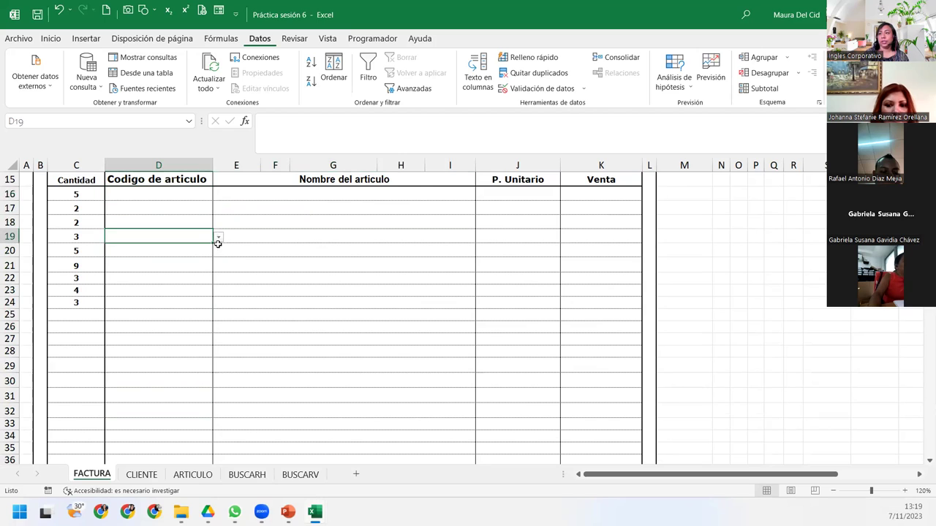
click(218, 239)
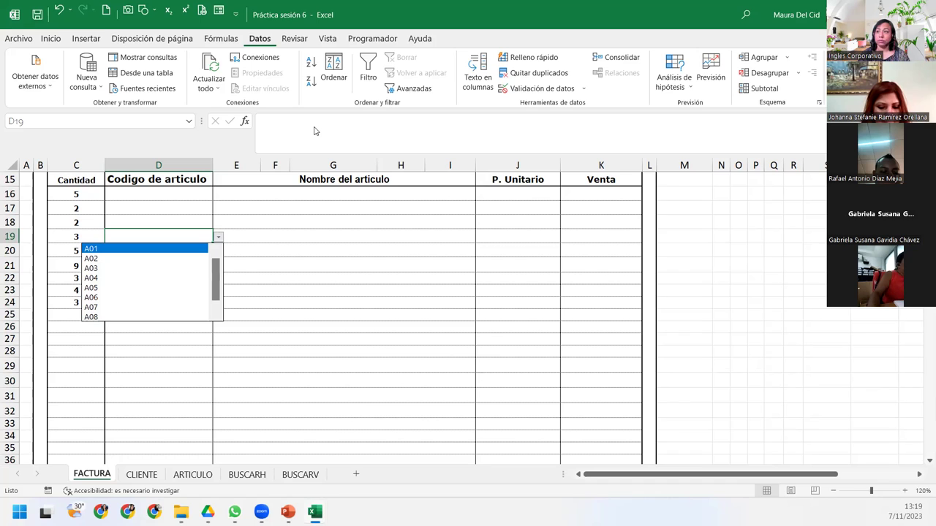
click(379, 194)
click(380, 193)
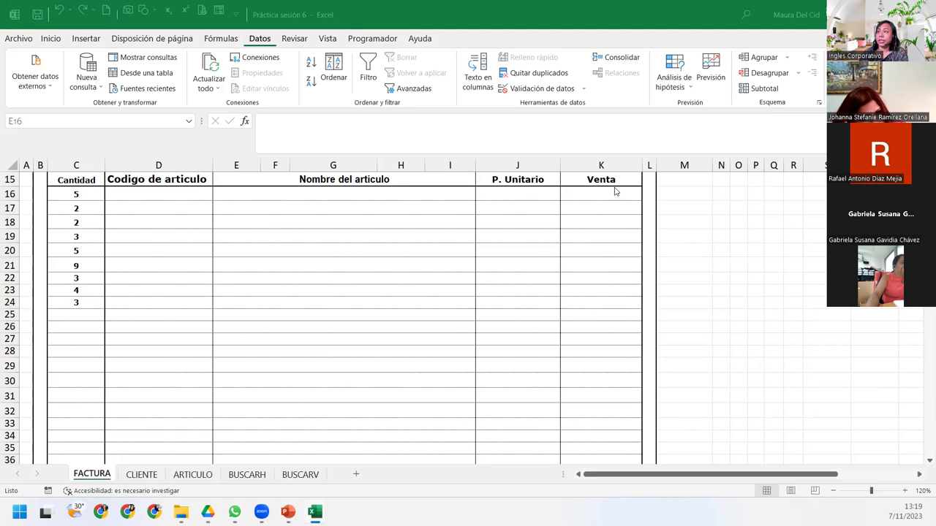
click(531, 193)
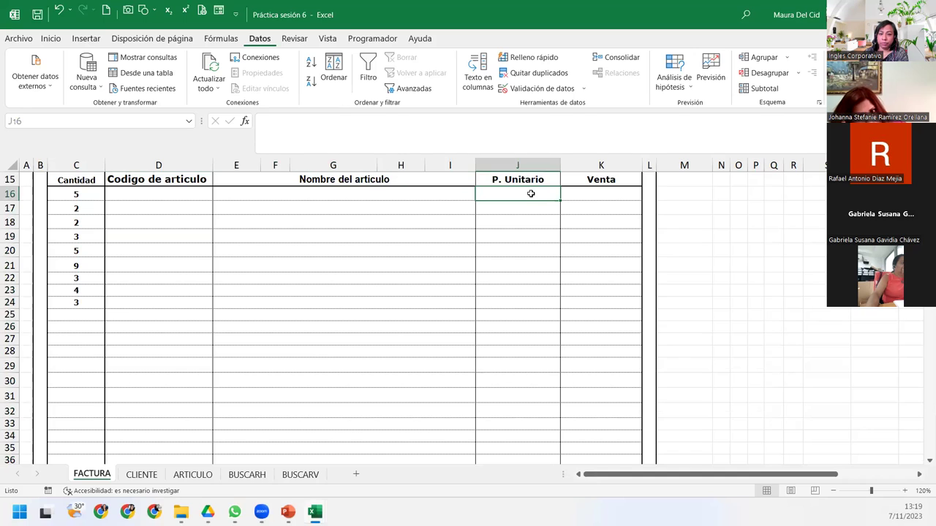
click(236, 189)
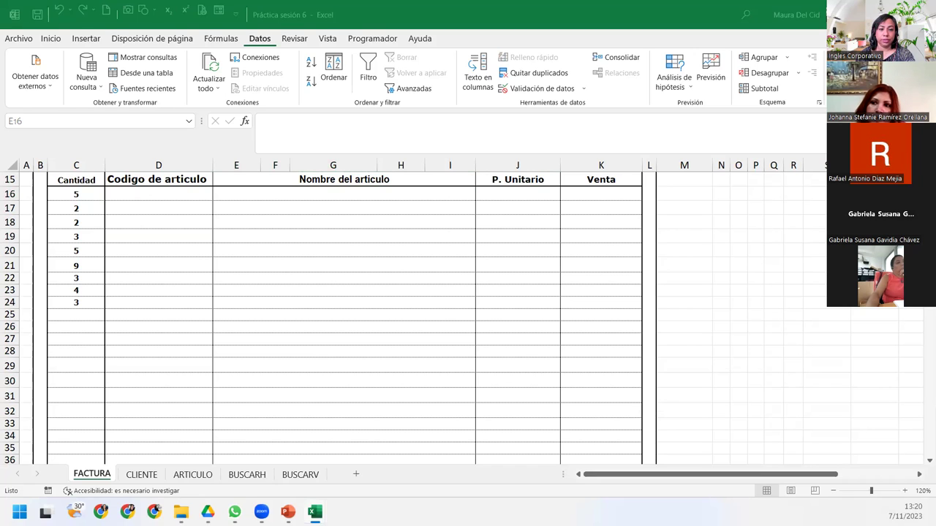
Enter =BUSCARV(D16;TArticulos;2;0) in E16 to look up the article name.
click(250, 193)
text(=)
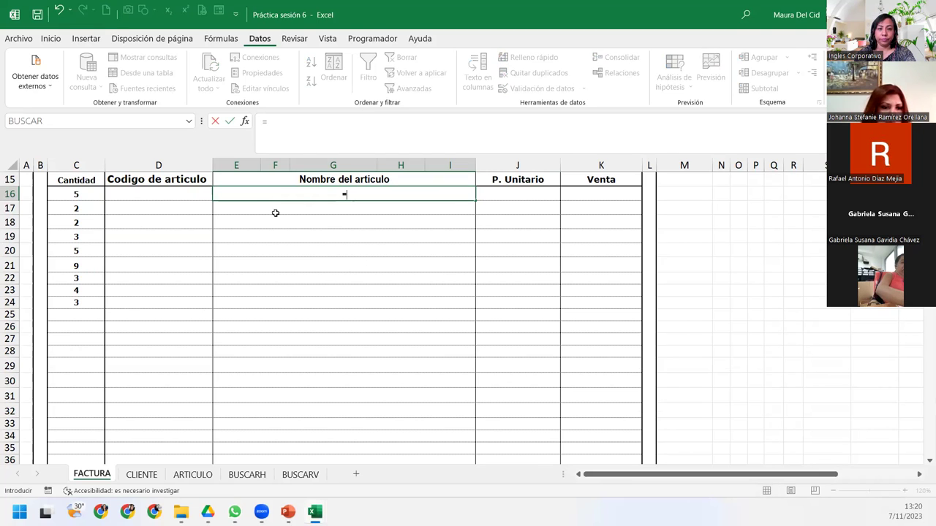
text(buscar)
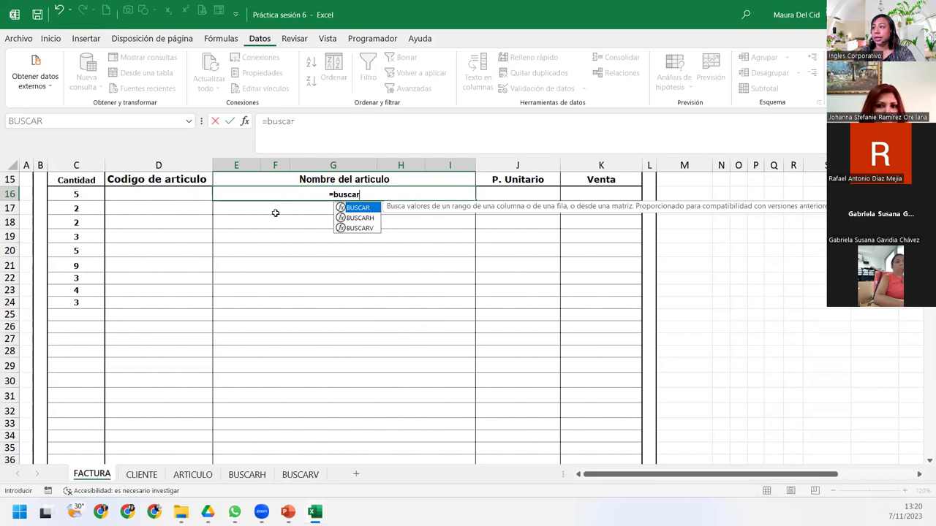
key(Down)
key(Down)
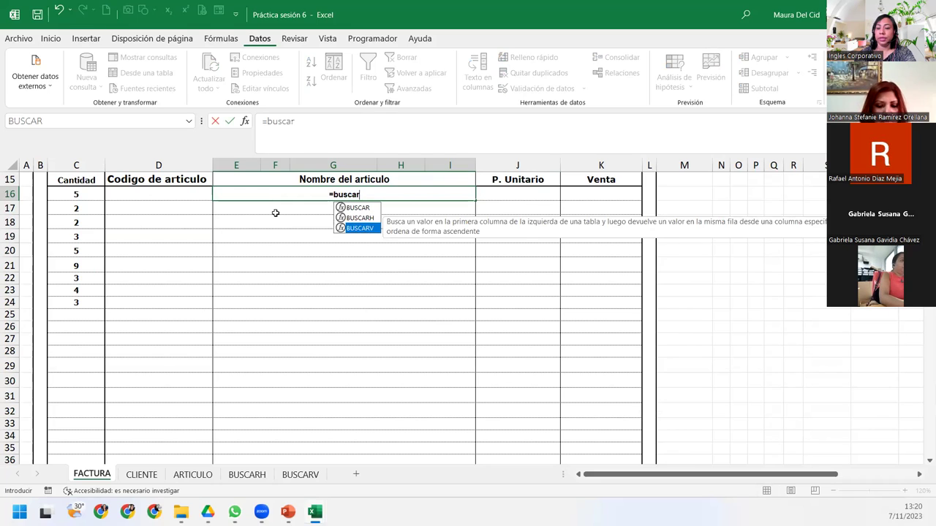
key(Tab)
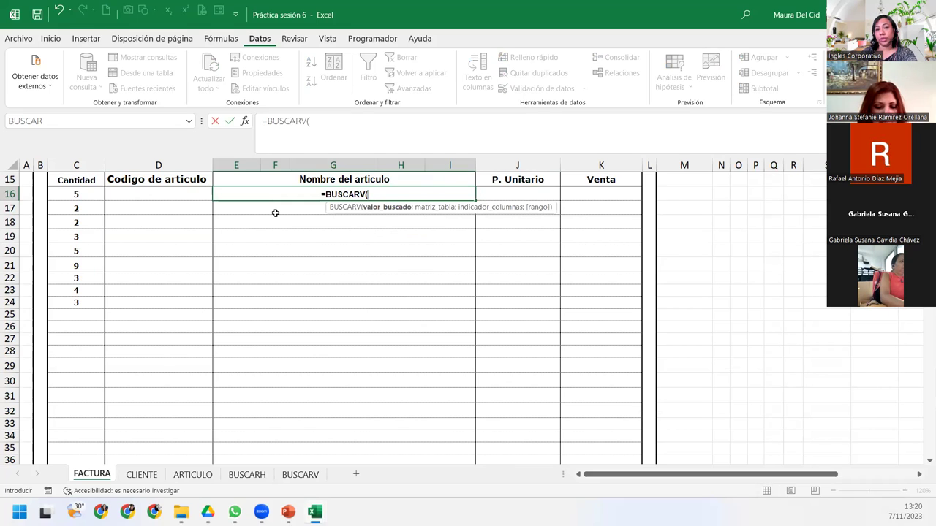
click(192, 195)
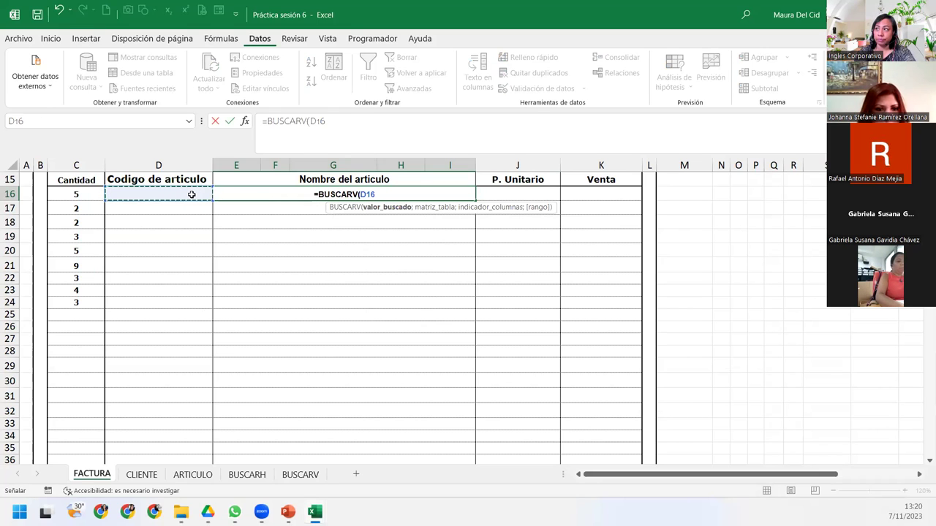
text(;)
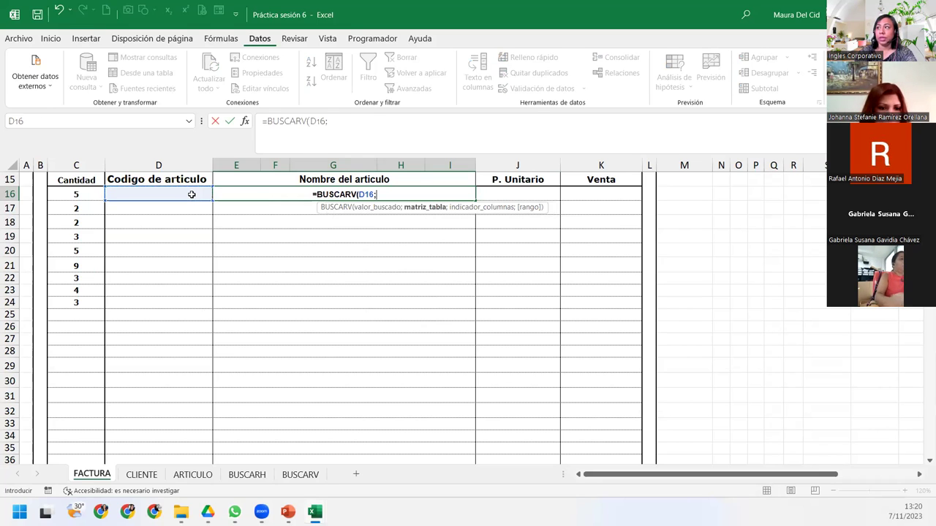
text(T)
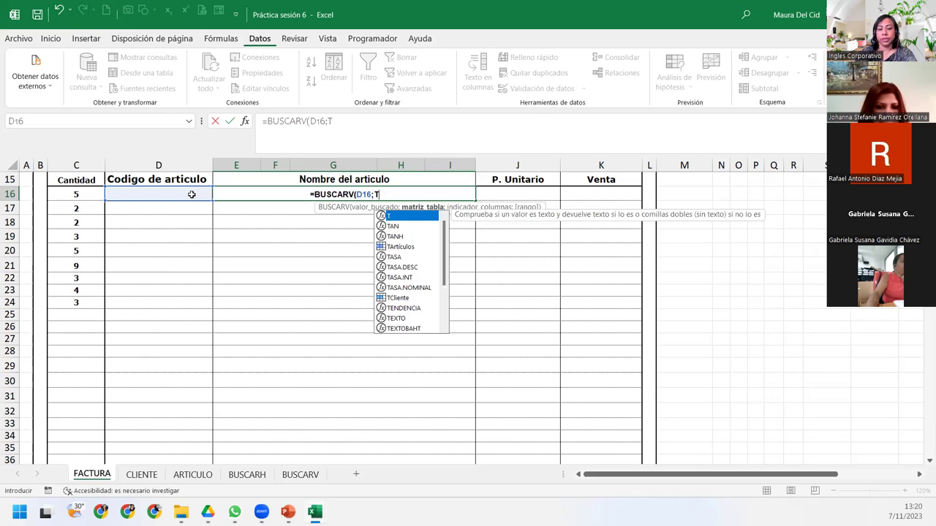
key(Escape)
text(Codigo)
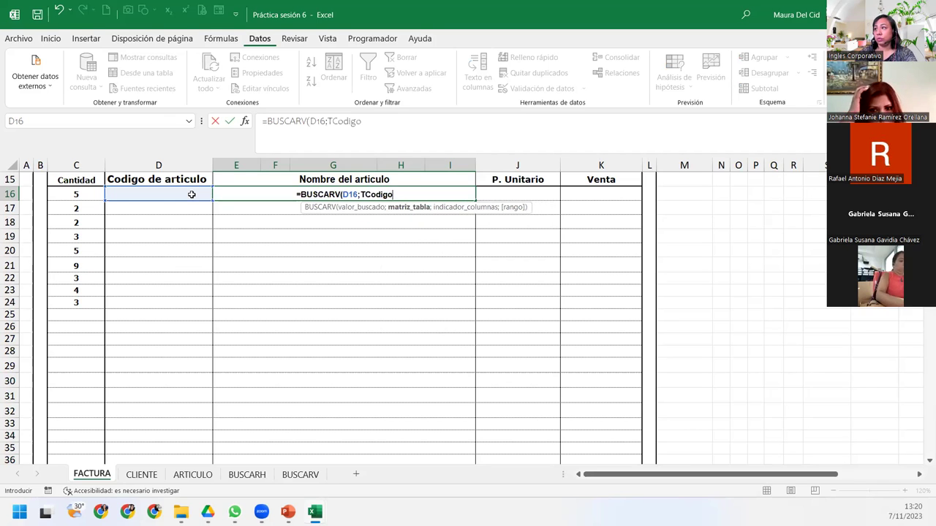
key(BackSpace)
key(BackSpace)
key(BackSpace)
key(BackSpace)
key(BackSpace)
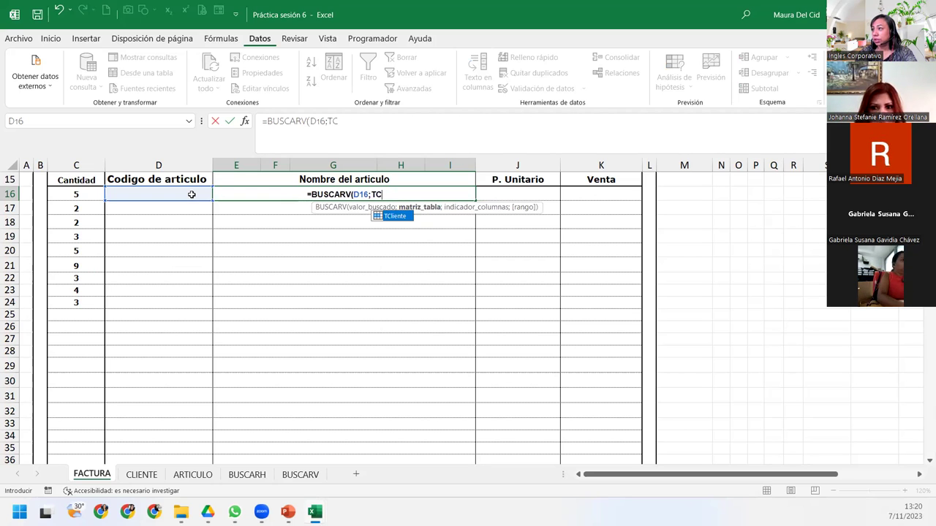
text(lien)
key(BackSpace)
key(BackSpace)
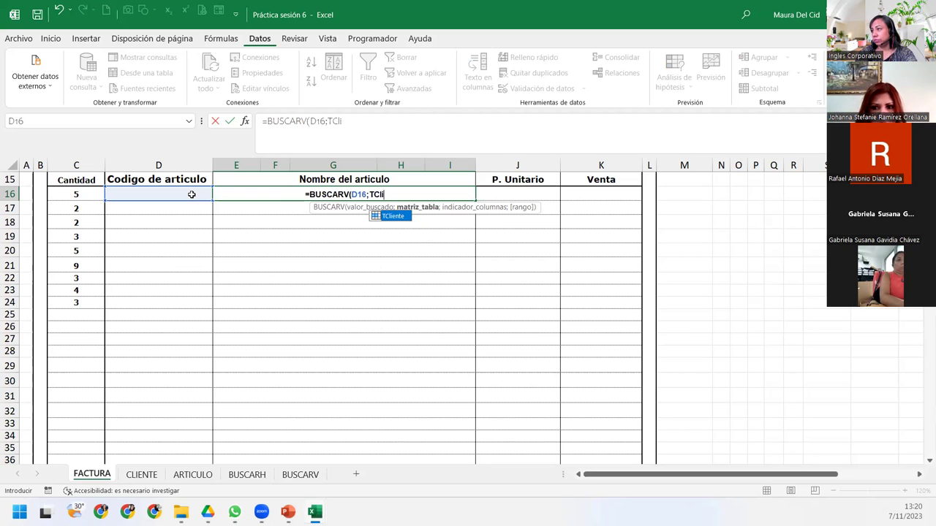
key(BackSpace)
key(BackSpace)
key(BackSpace)
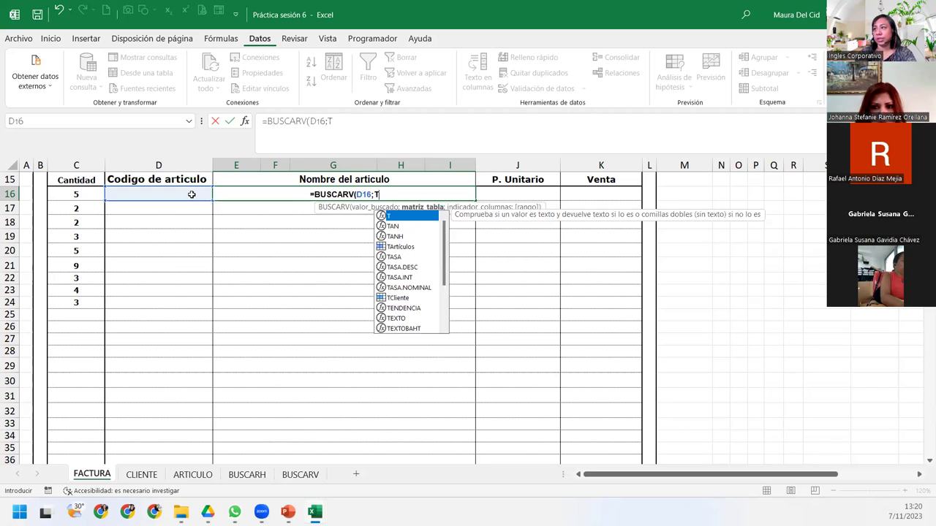
text(art)
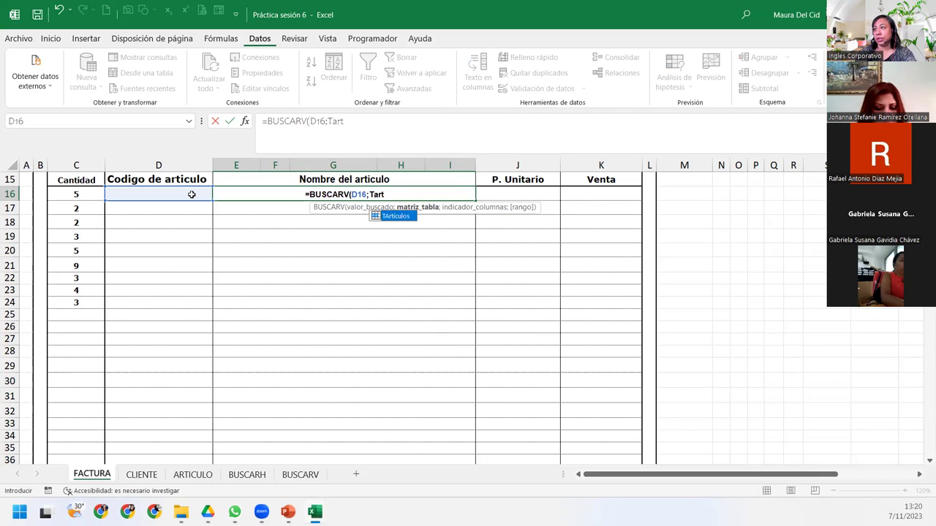
key(Tab)
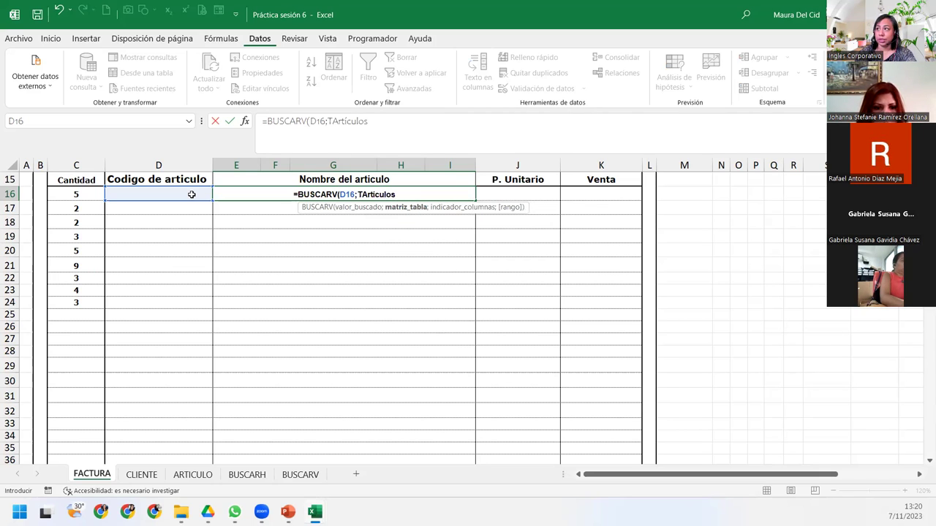
text(;)
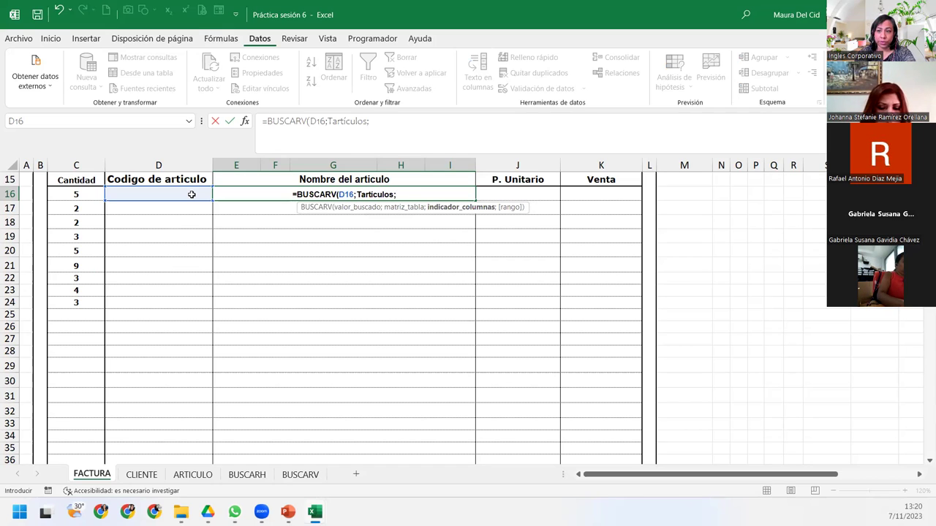
text(2)
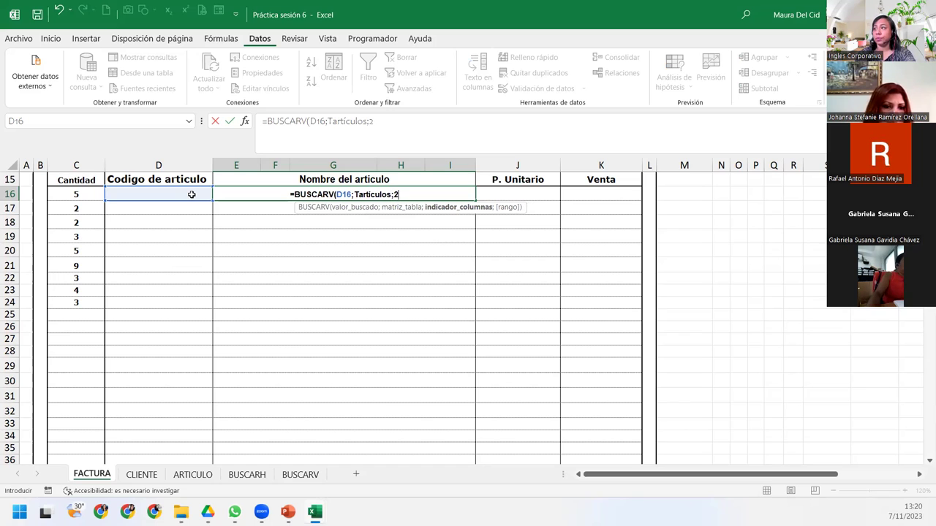
text(;)
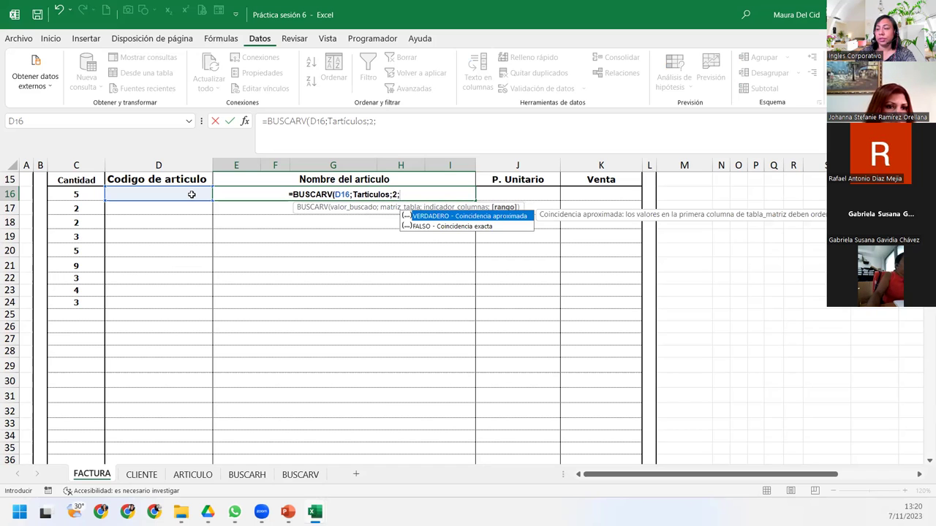
text(0)
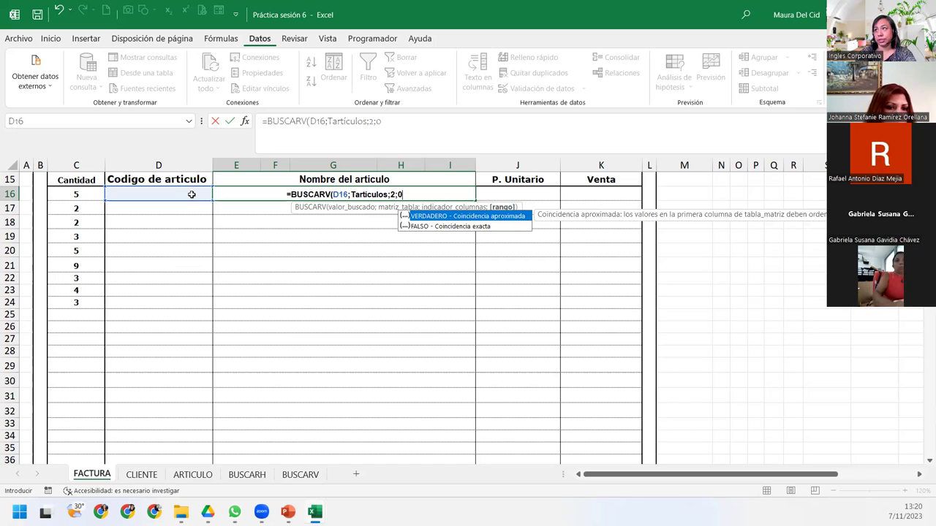
text())
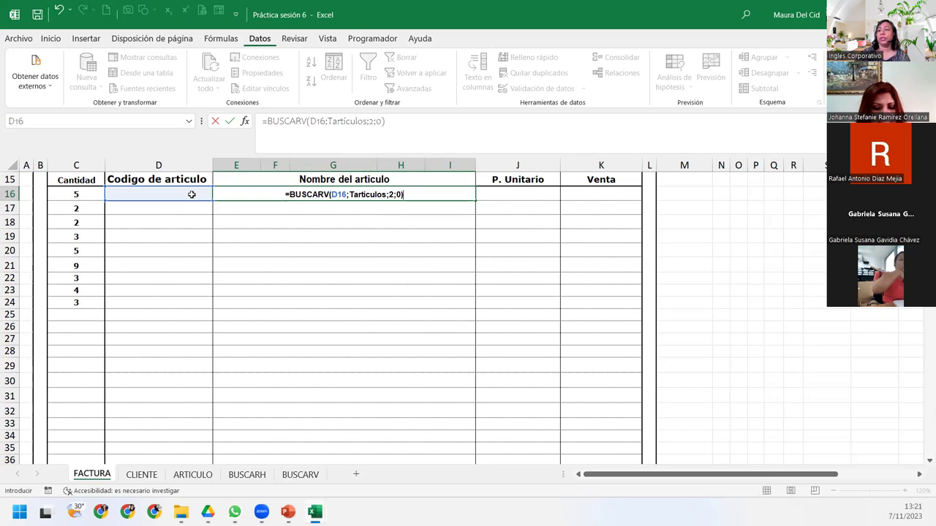
key(Return)
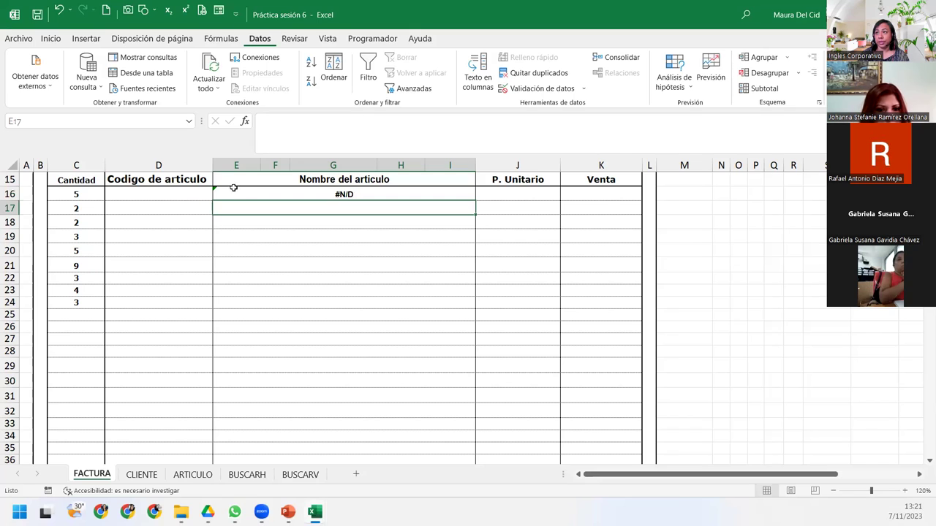
Choose article code A06 in D16 so E16 shows Cable USB, then reselect E16.
click(234, 192)
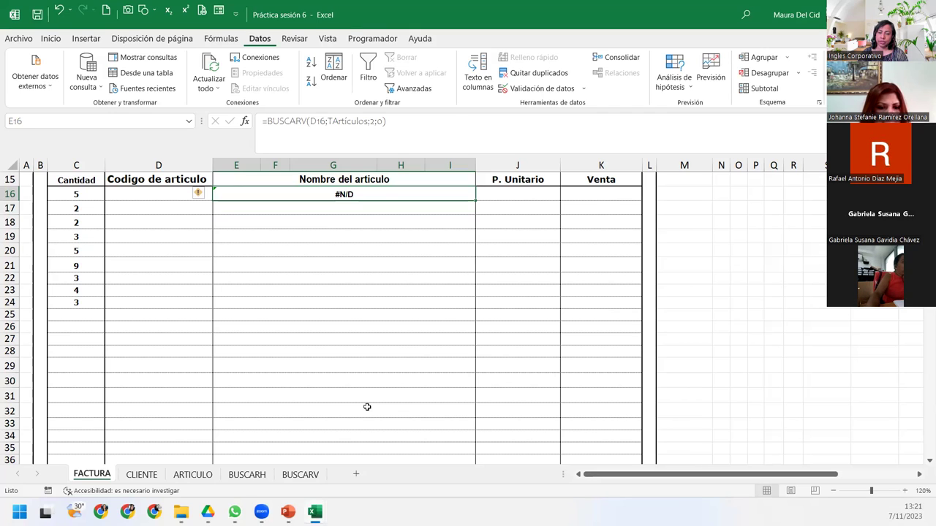
click(181, 195)
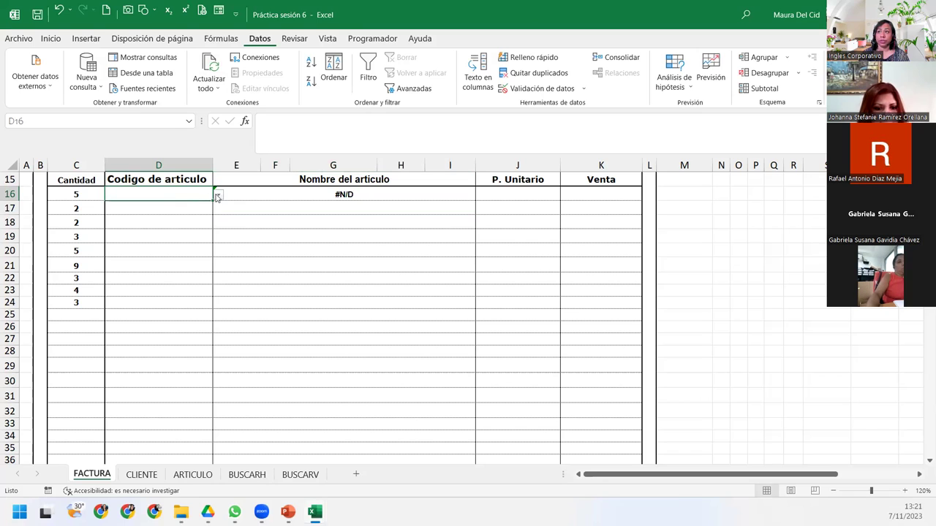
click(218, 195)
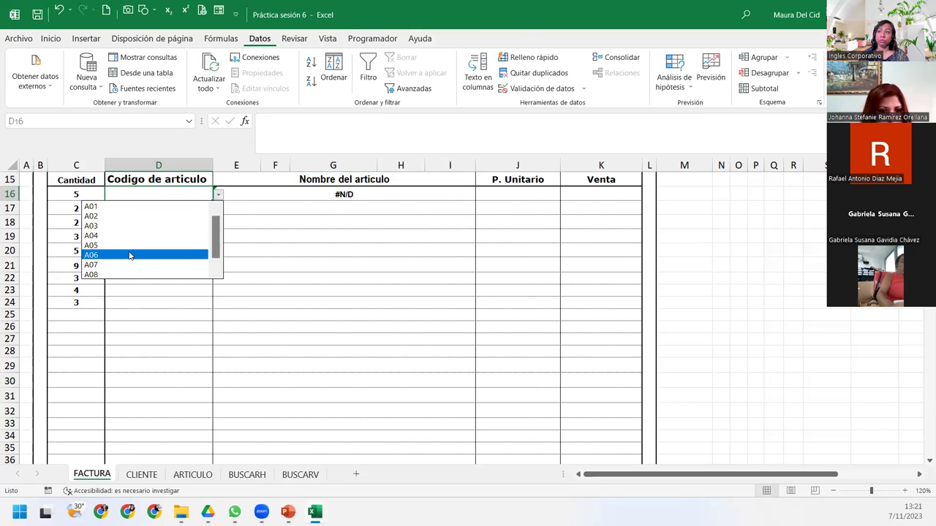
click(130, 256)
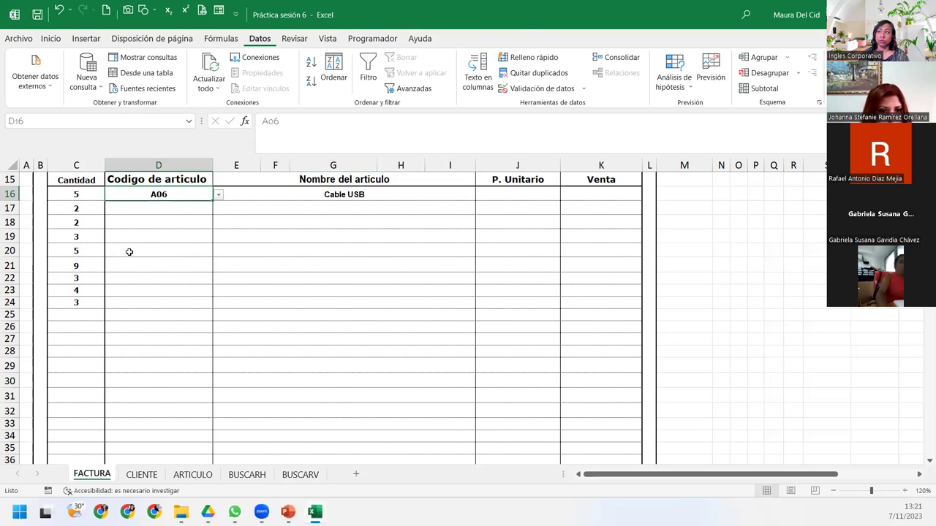
click(356, 193)
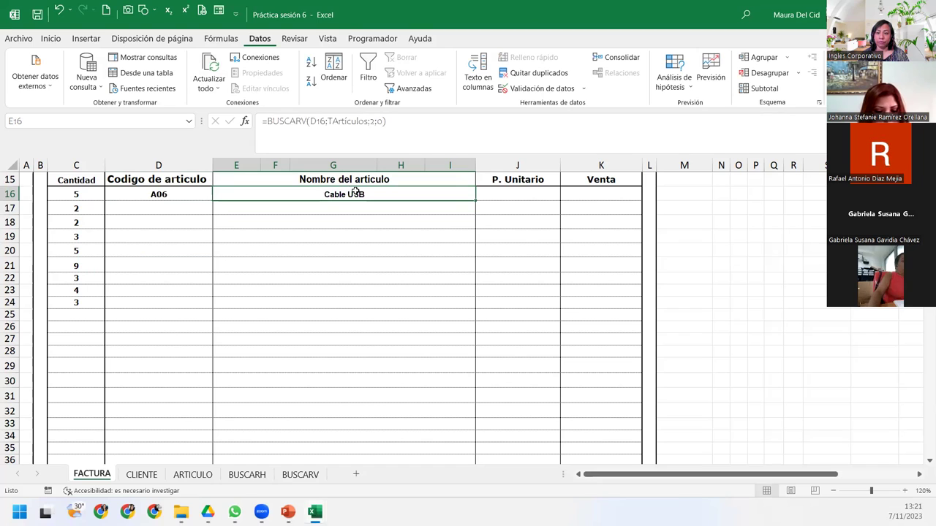
click(186, 193)
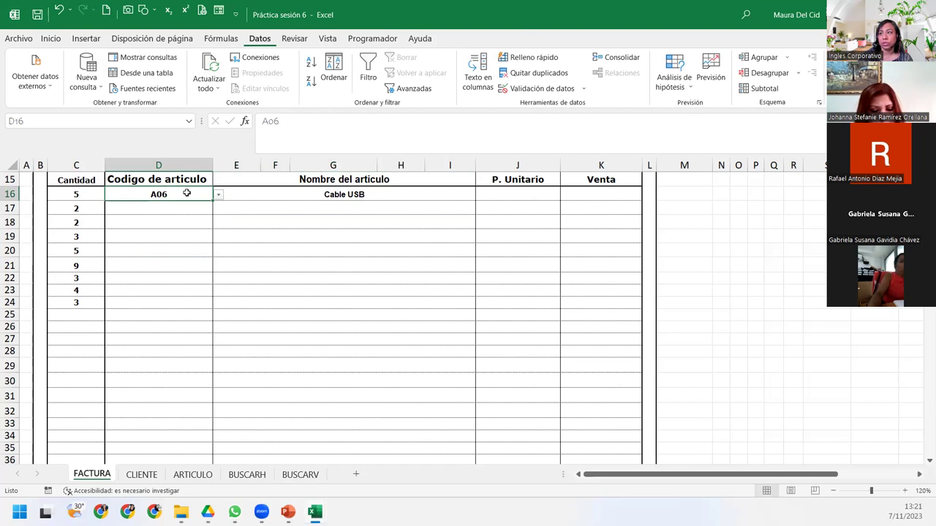
click(374, 195)
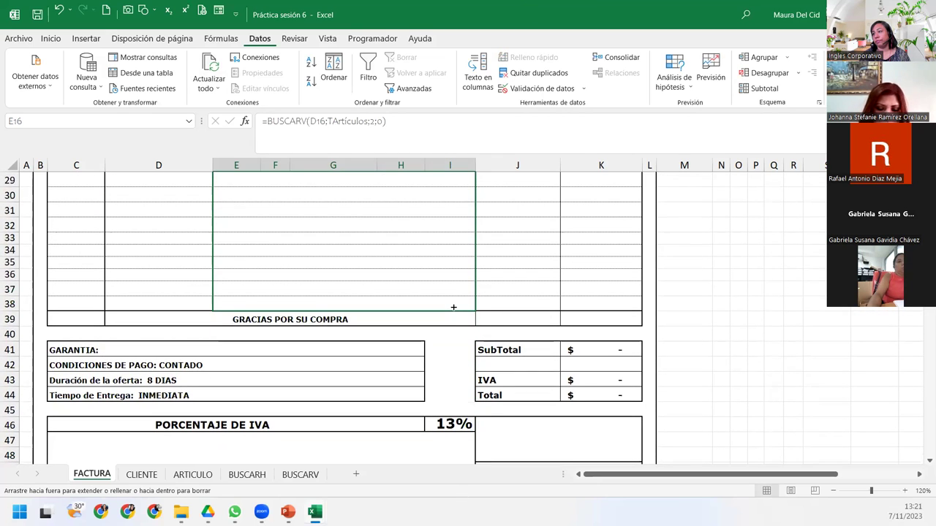
Fill E16's name lookup down to row 38 using Rellenar sin formato.
drag(474, 203, 452, 306)
click(485, 319)
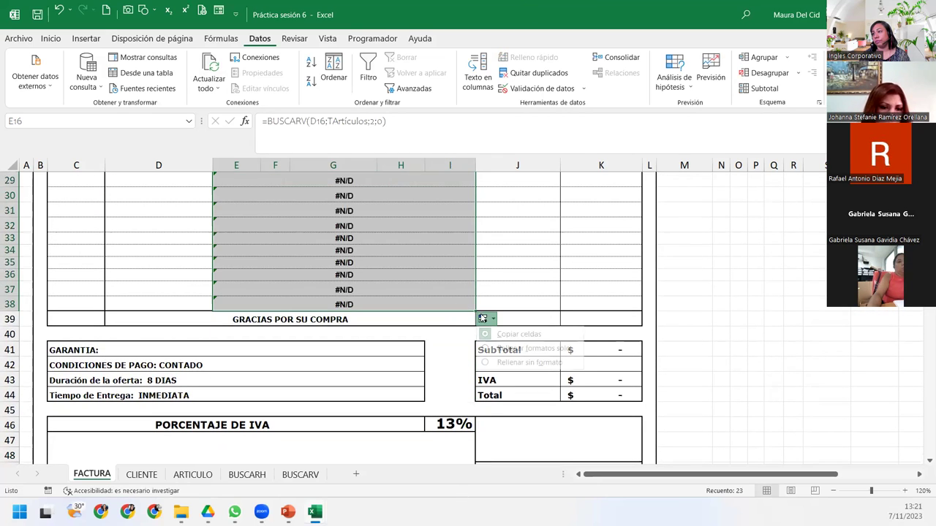
click(512, 362)
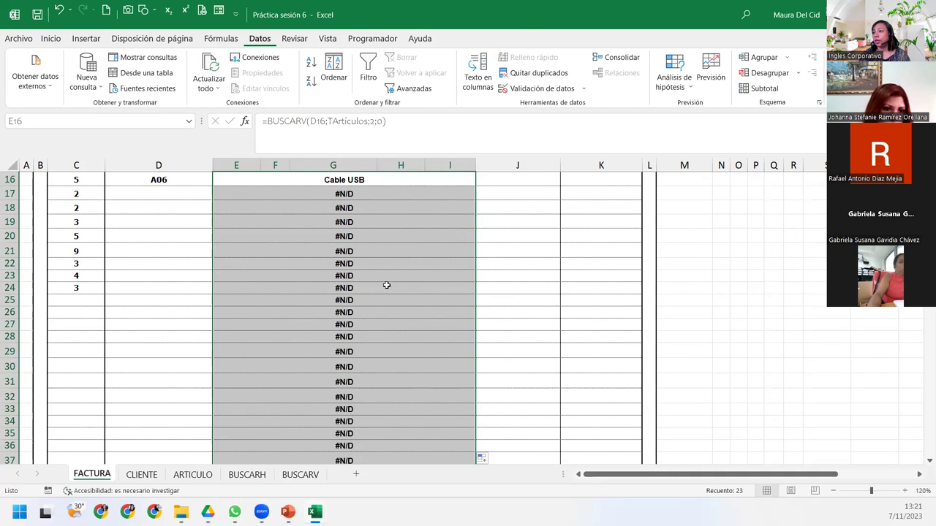
click(385, 287)
click(383, 236)
click(386, 208)
click(384, 194)
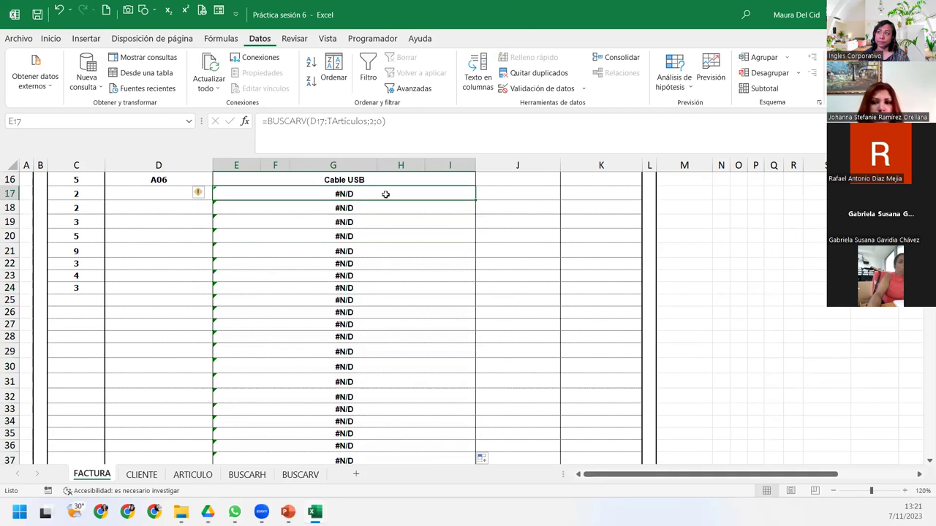
Set D17's article code to A08 so its name shows Parlantes.
click(135, 194)
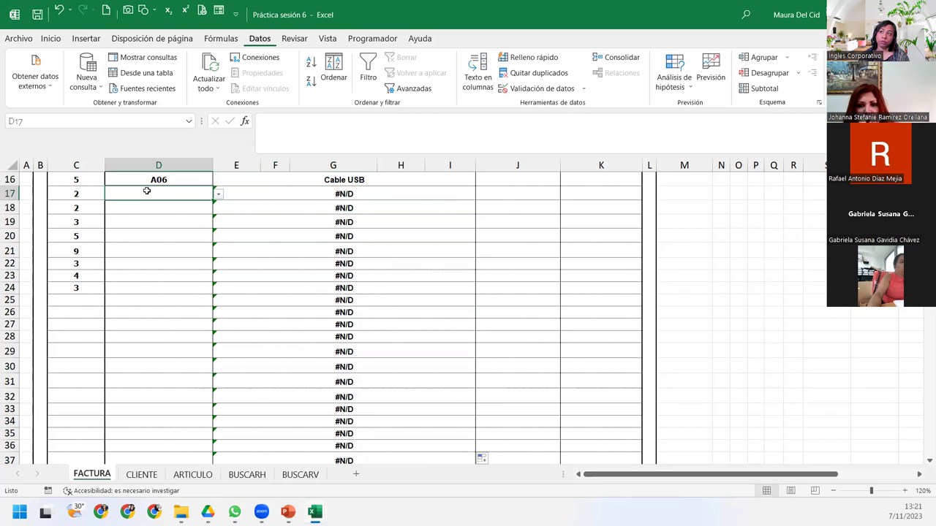
click(217, 195)
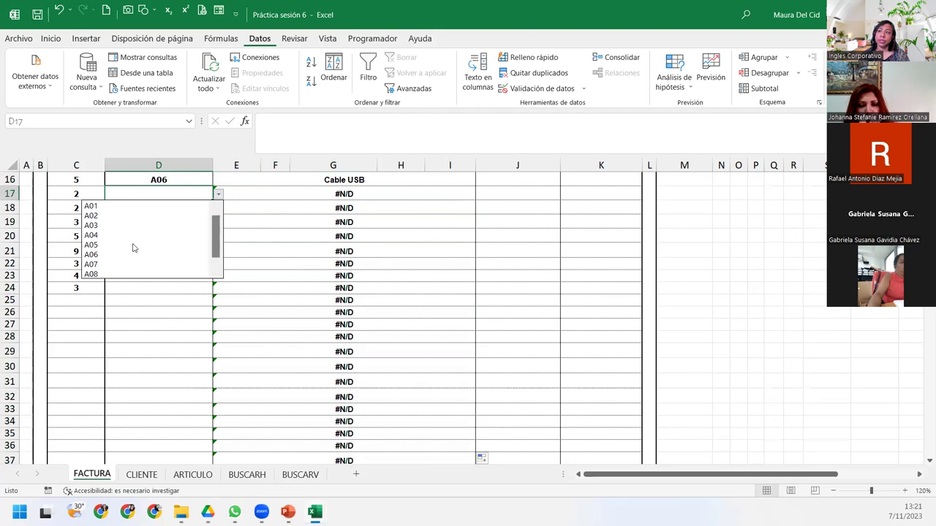
click(131, 278)
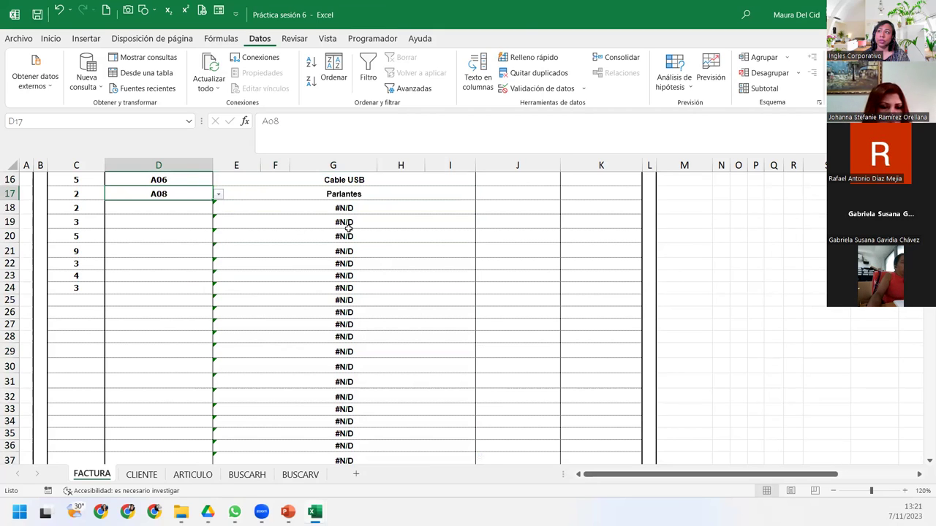
scroll(348, 227, up, 1)
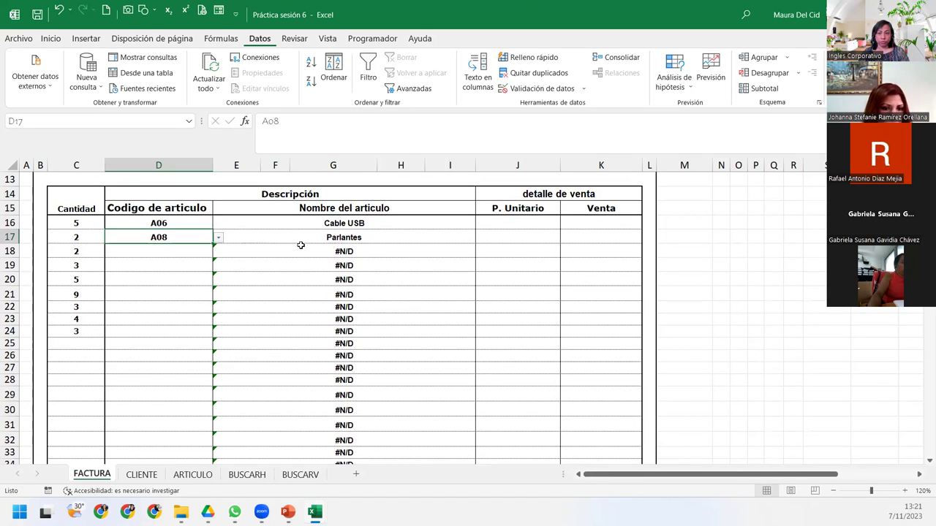
click(300, 246)
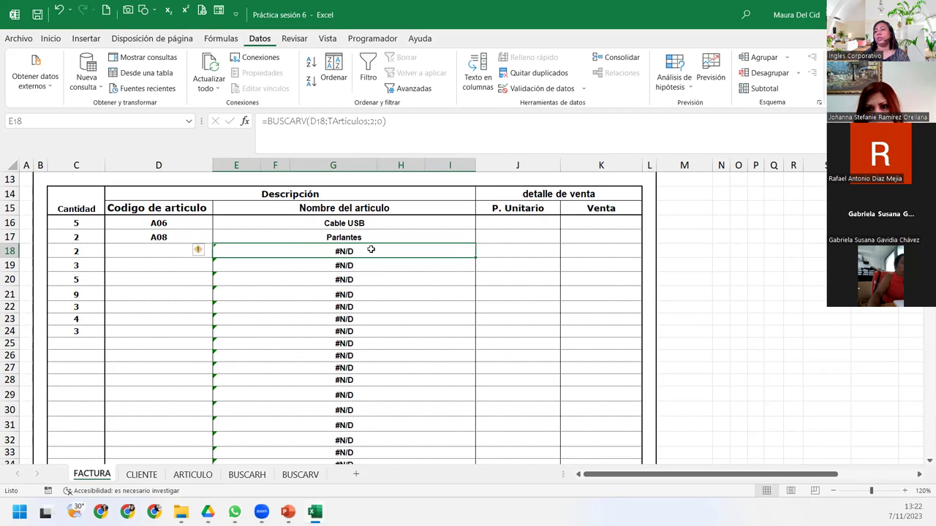
Wrap E16's lookup as =SI.ERROR(BUSCARV(D16;TArticulos;2;0);" ").
click(374, 225)
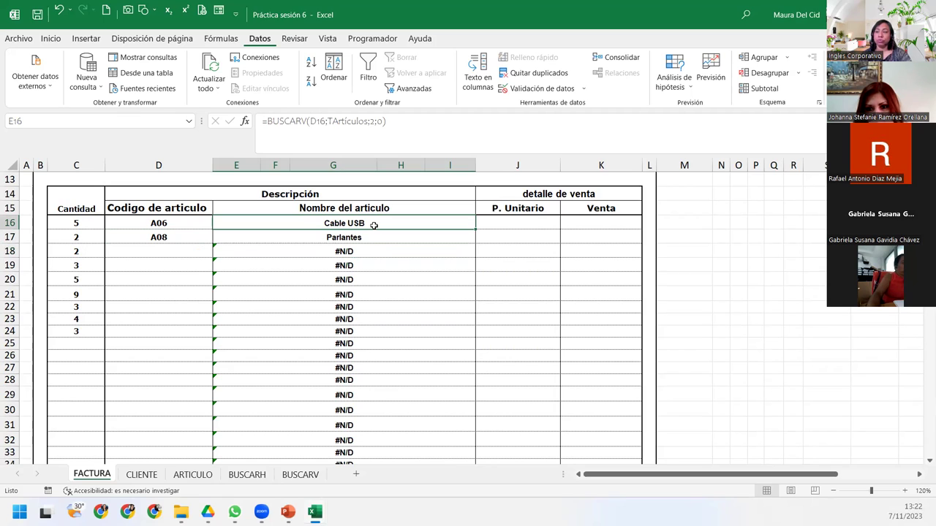
double_click(373, 225)
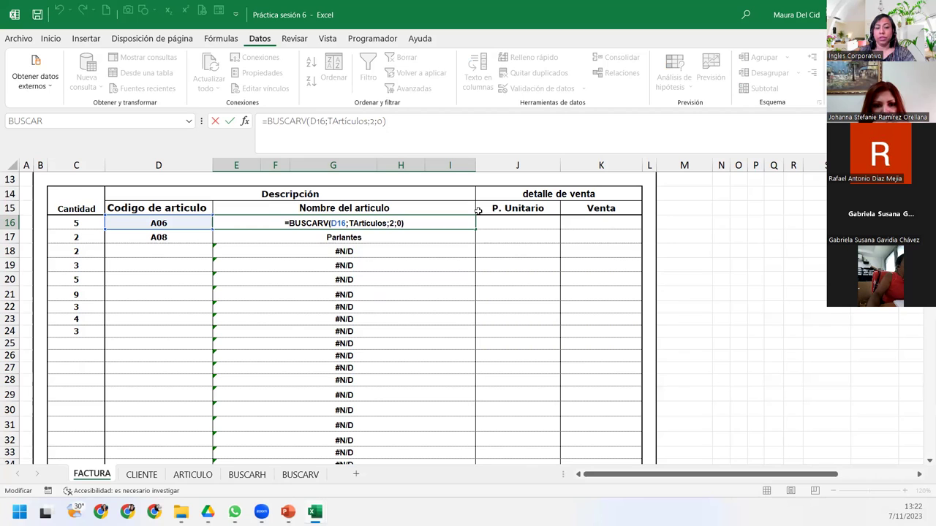
text(si)
key(Down)
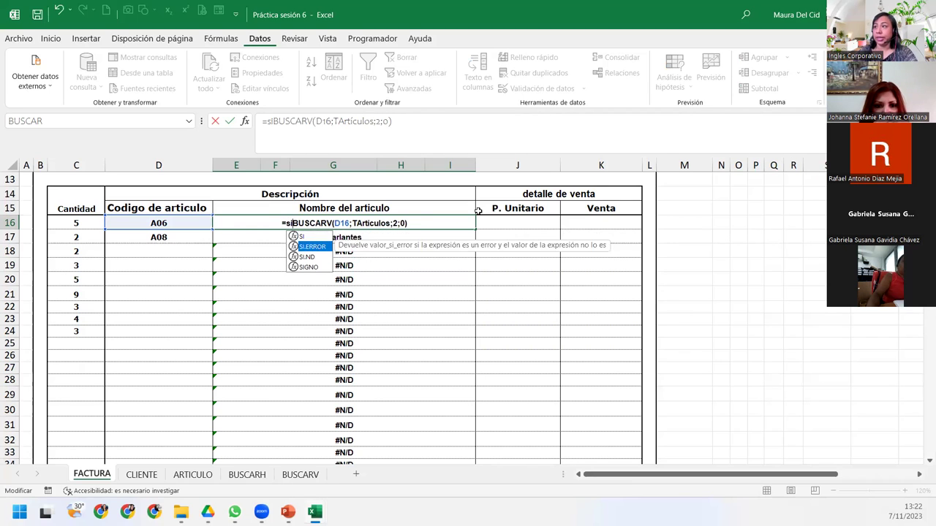
key(Tab)
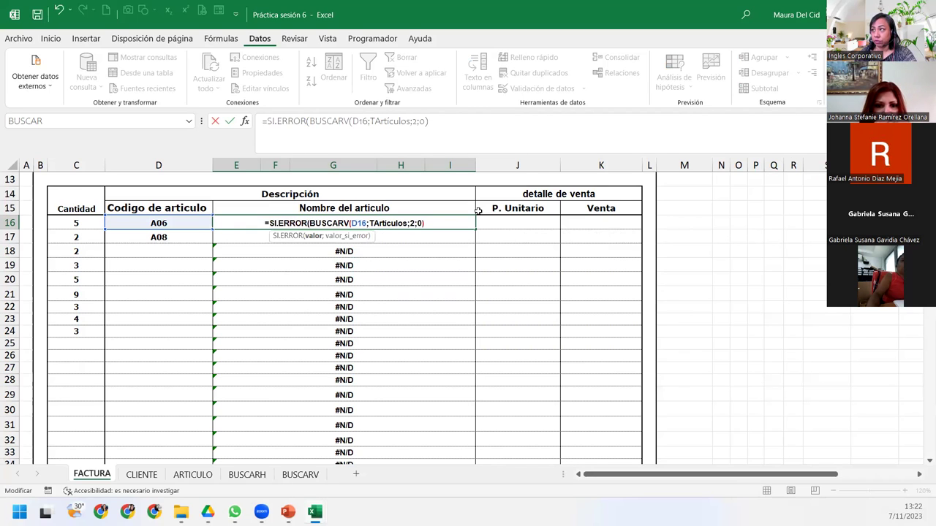
click(429, 224)
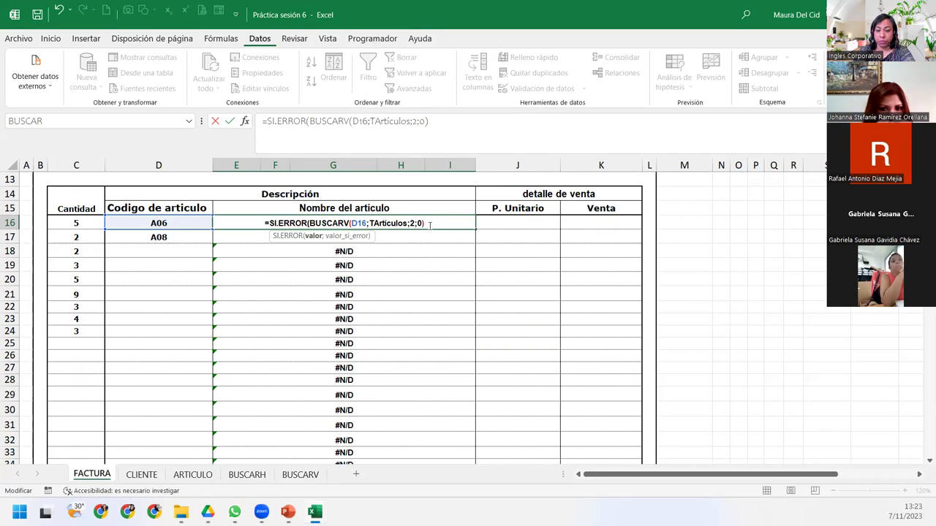
text(;" ")
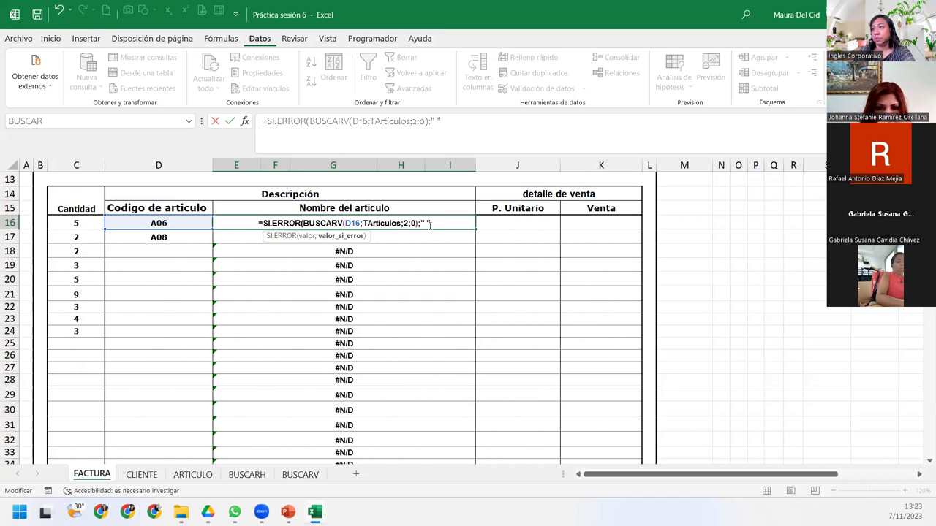
text())
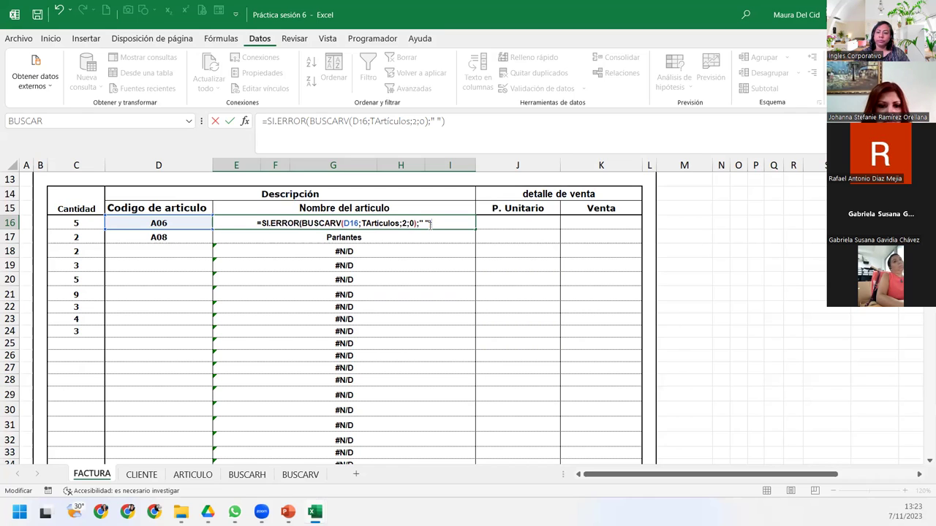
key(Return)
Fill the SI.ERROR name formula down to row 37 without formatting, so empty rows show blank.
click(428, 225)
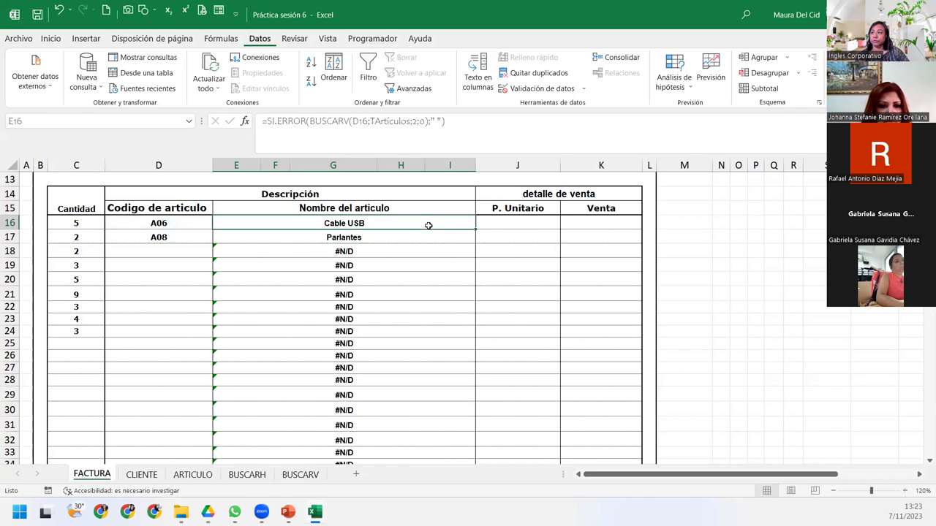
mouse_move(475, 230)
mouse_down()
mouse_move(477, 503)
mouse_move(476, 421)
mouse_up()
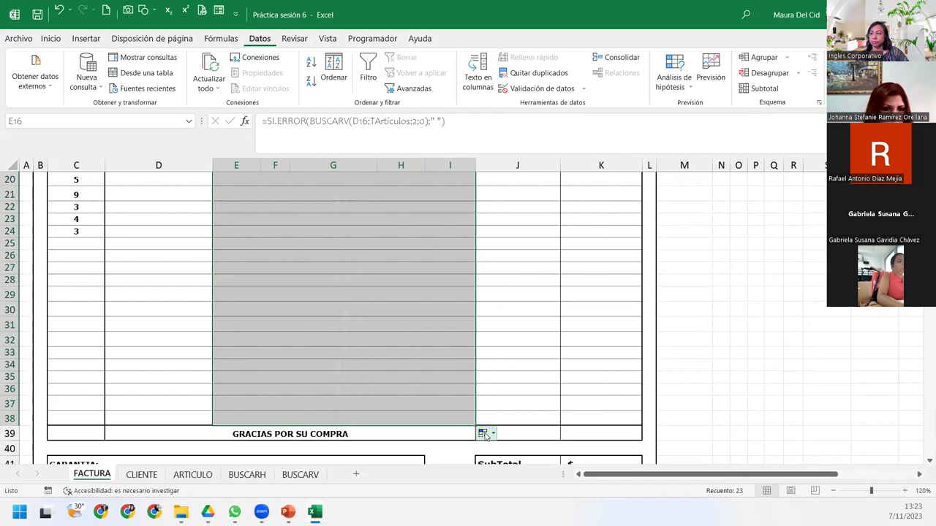
click(493, 435)
click(500, 478)
scroll(378, 388, up, 2)
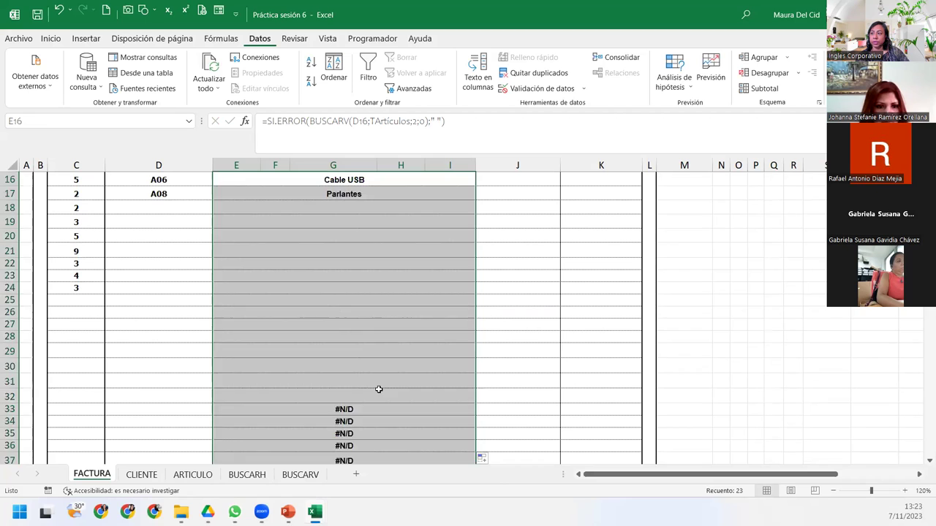
click(378, 388)
click(374, 338)
click(372, 288)
click(363, 205)
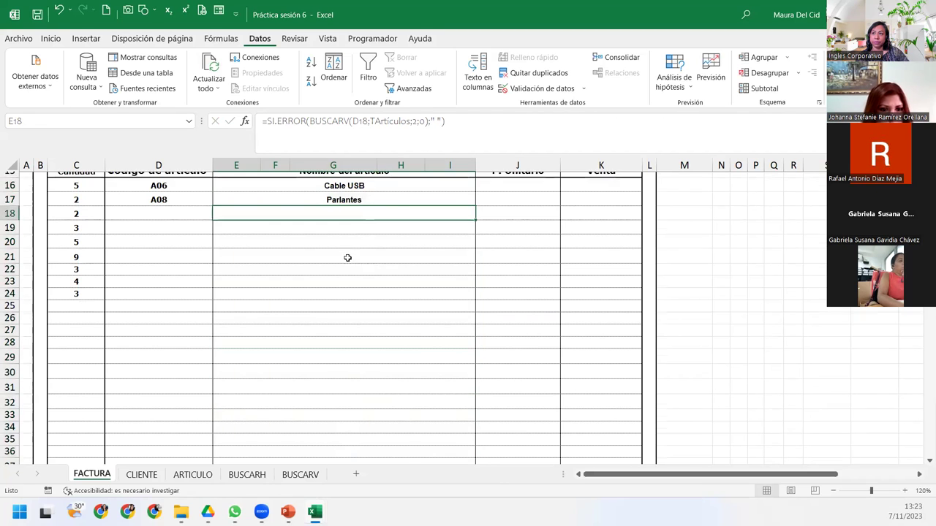
scroll(351, 248, up, 3)
Set D18's article code to A01 so E18 shows Computadora.
click(207, 335)
click(218, 335)
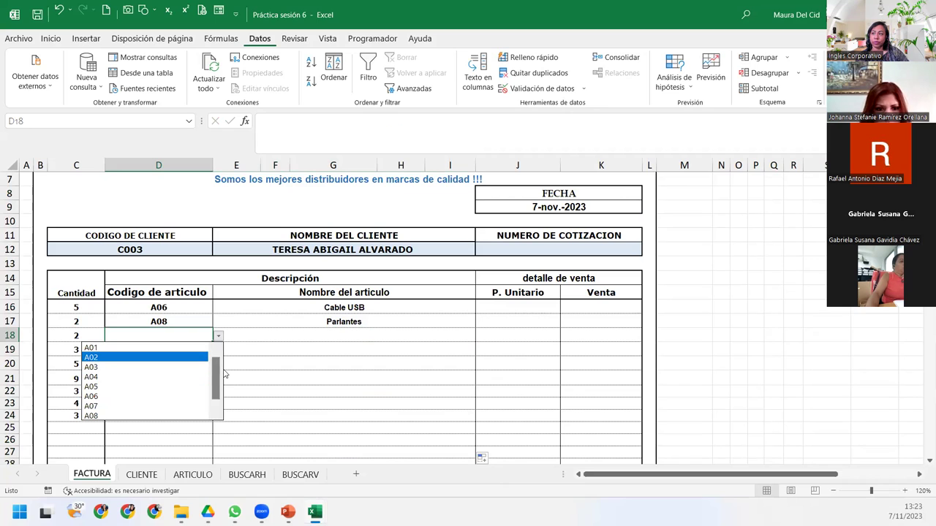
scroll(148, 409, down, 1)
click(135, 412)
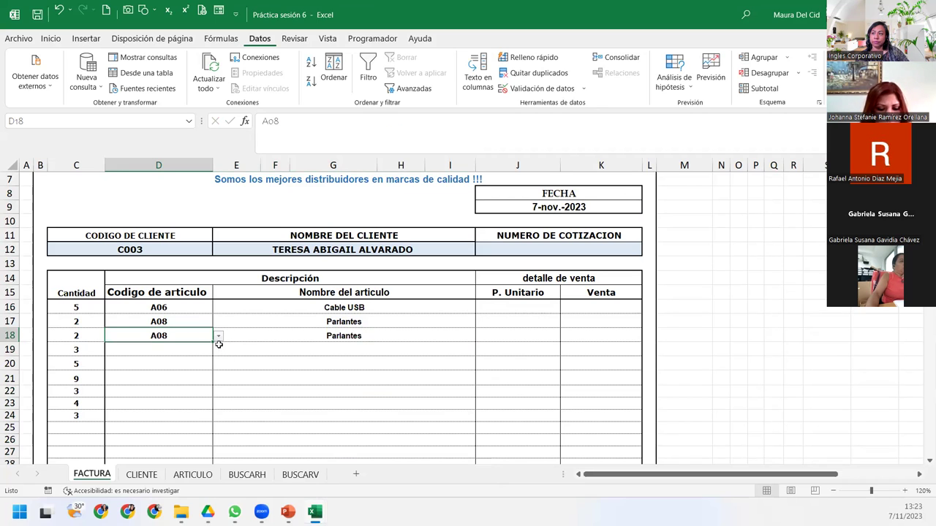
click(217, 337)
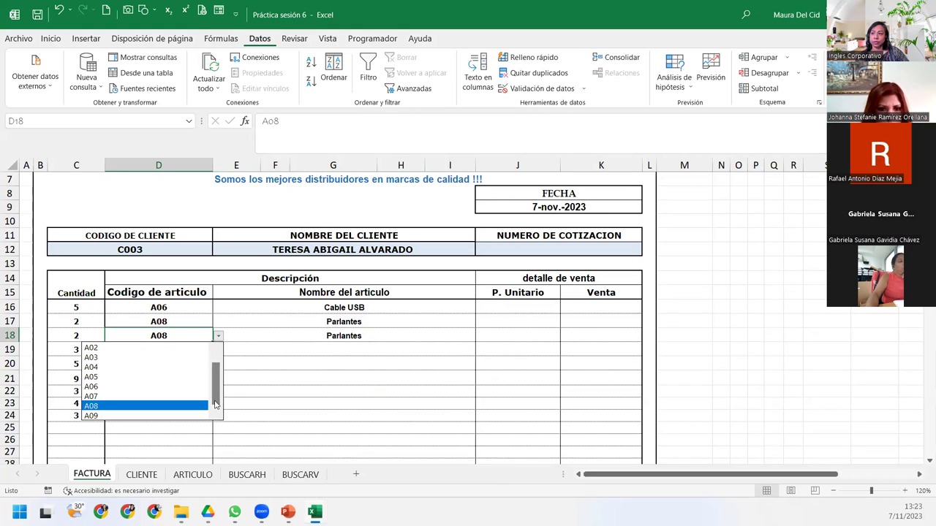
scroll(216, 384, up, 1)
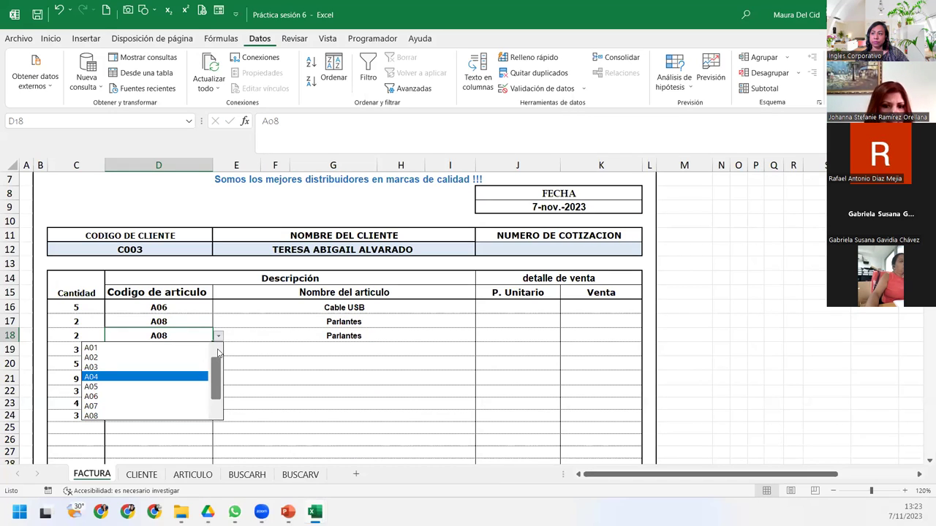
scroll(220, 368, down, 1)
scroll(221, 373, up, 1)
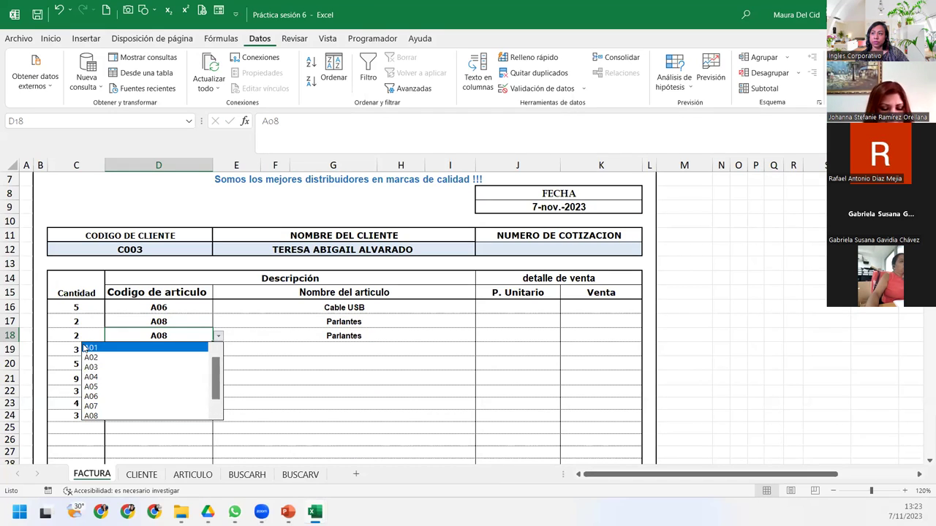
click(121, 348)
click(392, 342)
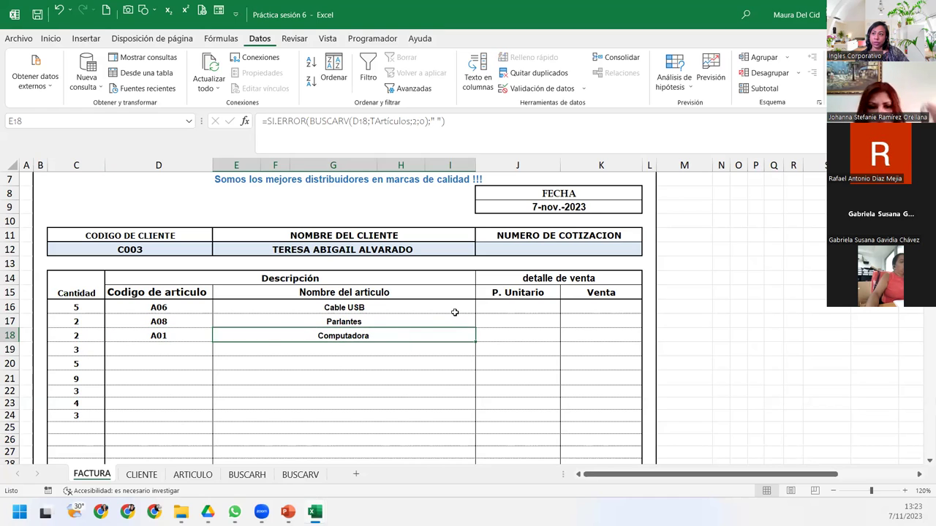
drag(62, 345, 84, 422)
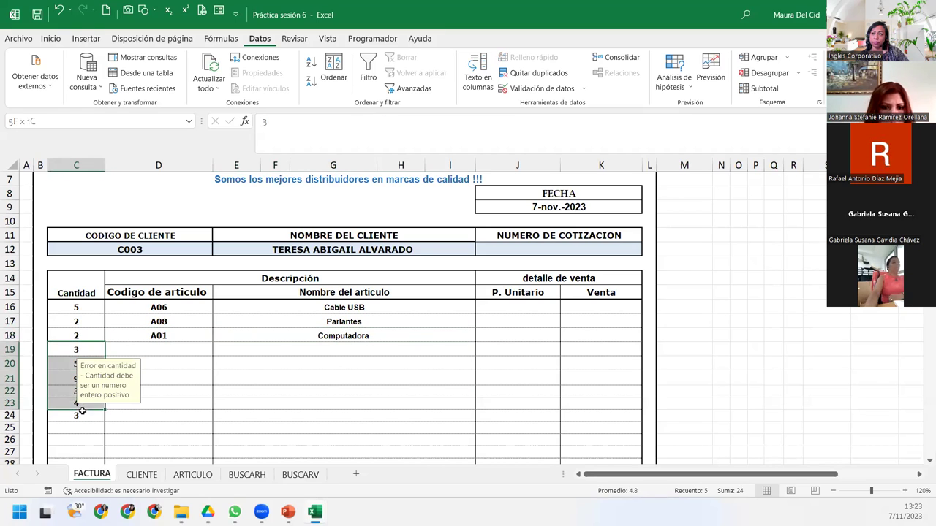
Choose item code A04 in D19 and A09 in D20 from the dropdowns.
click(161, 352)
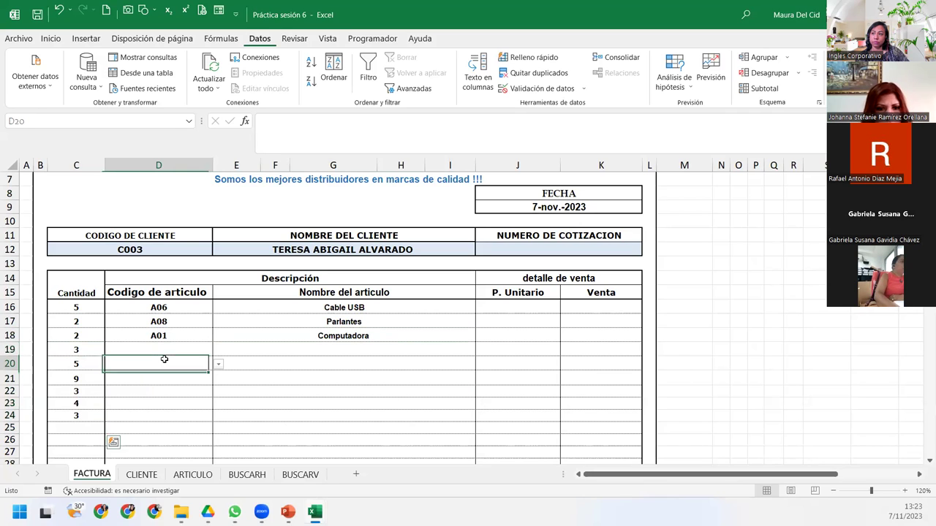
click(218, 350)
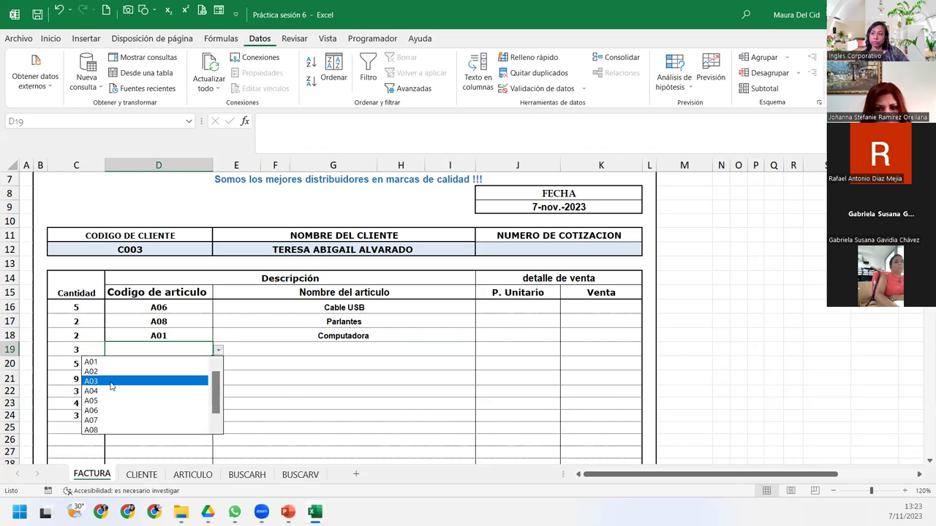
click(180, 384)
click(207, 361)
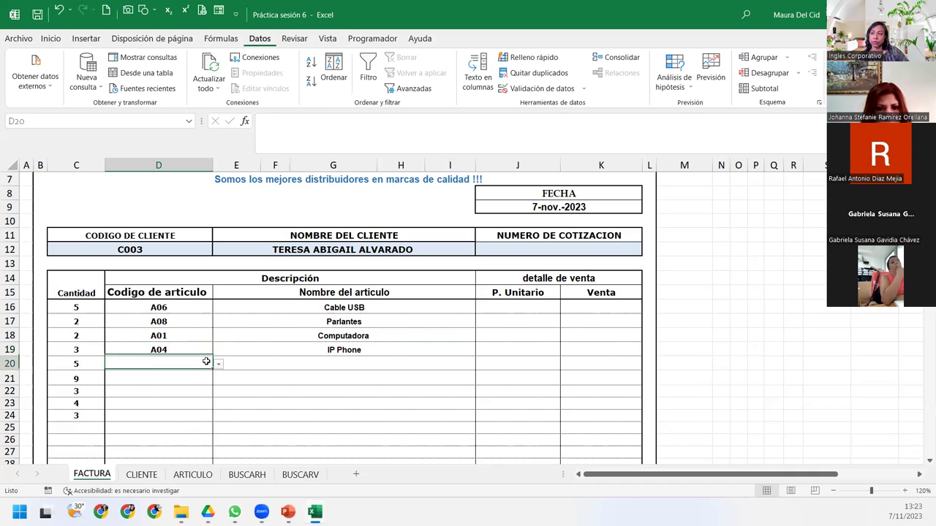
click(218, 367)
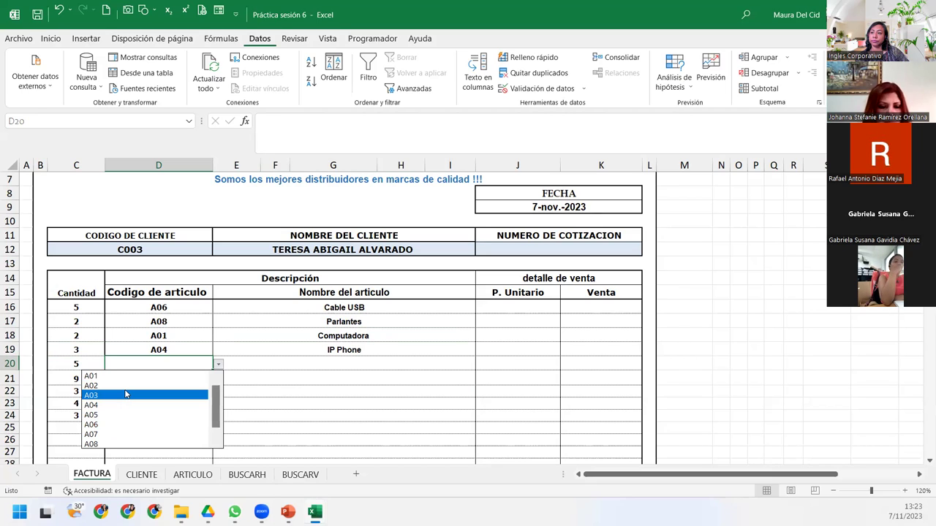
click(217, 440)
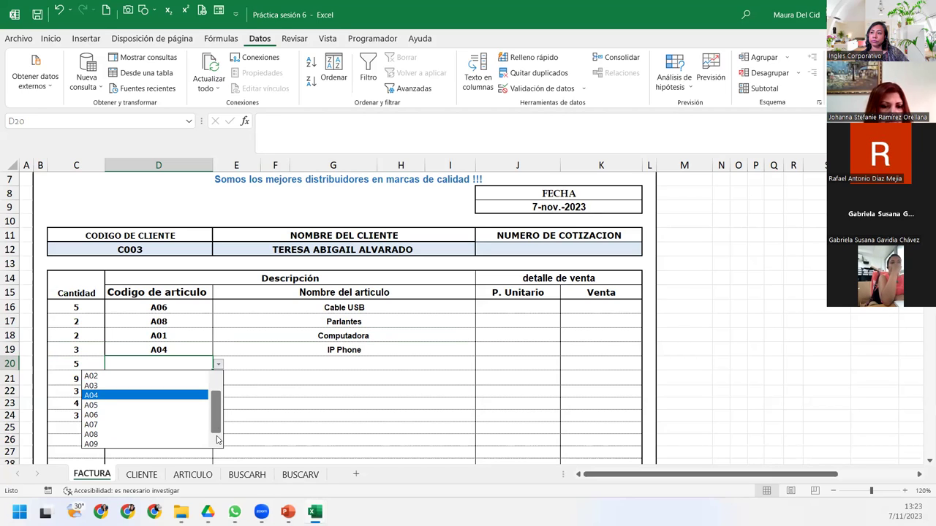
click(153, 444)
Clear the leftover quantities in C21:C25.
drag(82, 380, 84, 426)
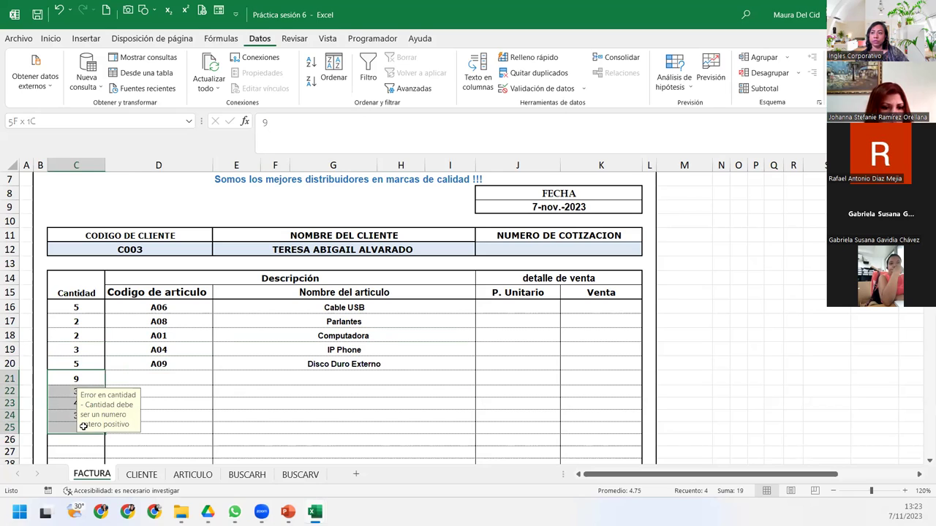
key(Delete)
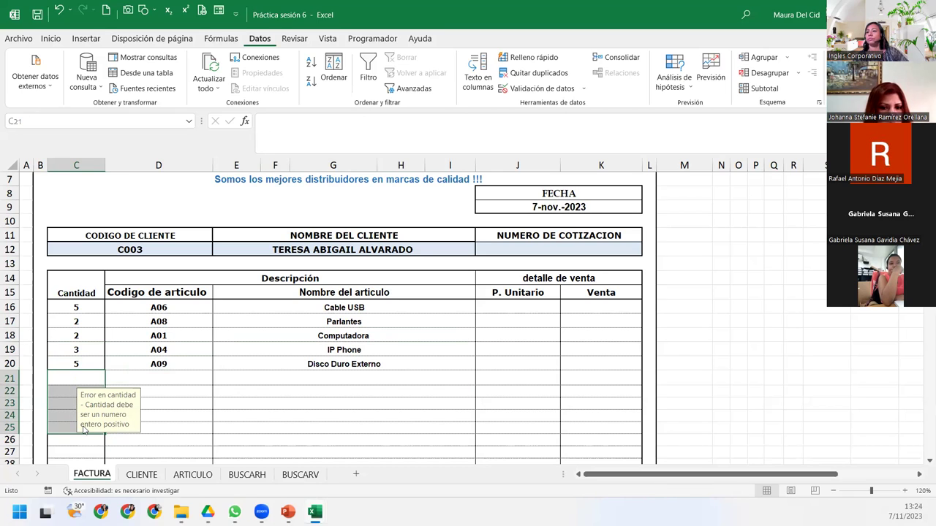
click(200, 392)
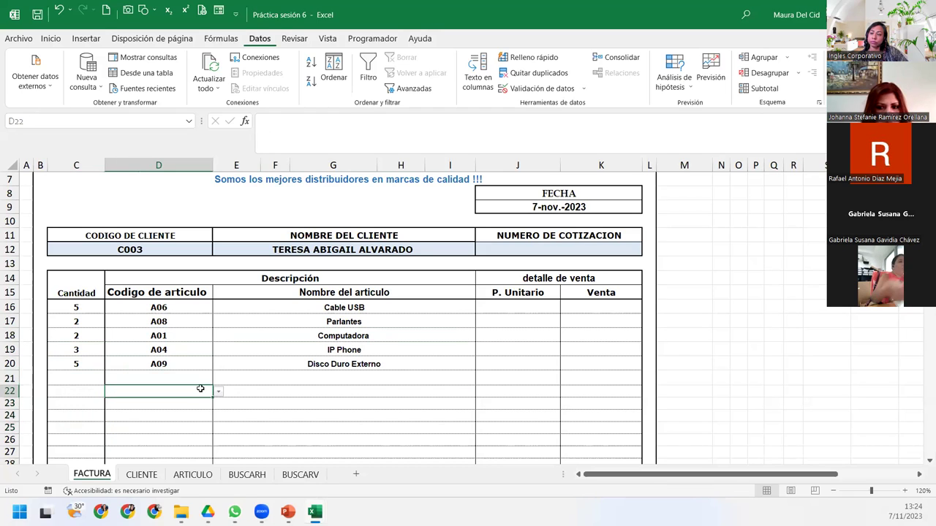
Review the SI.ERROR item-name lookup formulas in column E, ending on J16.
click(403, 305)
click(404, 335)
key(Up)
key(Up)
key(Up)
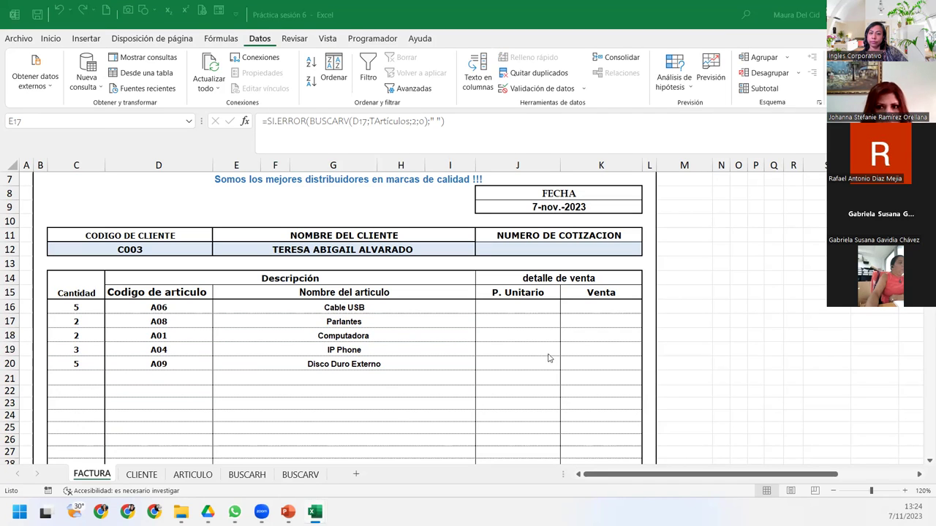
click(494, 307)
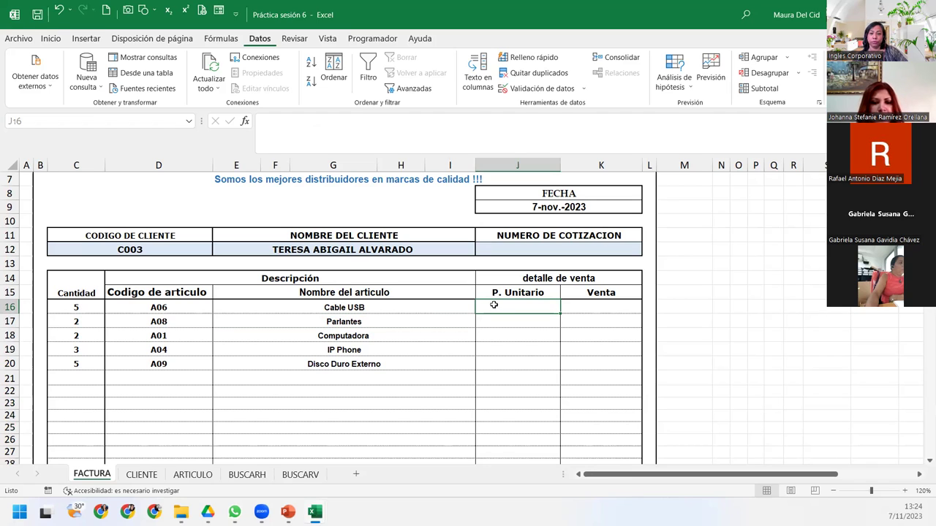
click(422, 302)
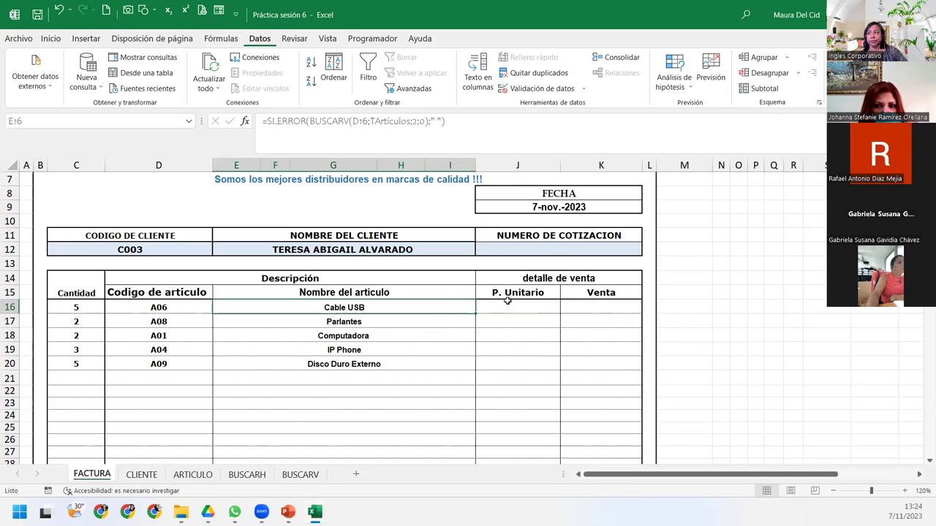
click(541, 302)
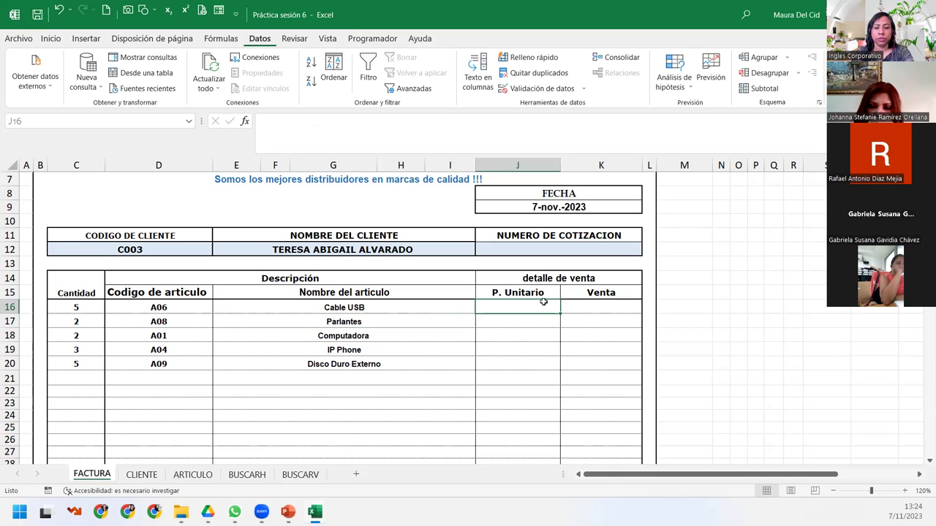
Enter a SI.ERROR-wrapped BUSCARV(D16;TArtículos;5;0) price lookup in J16.
text(=SI.)
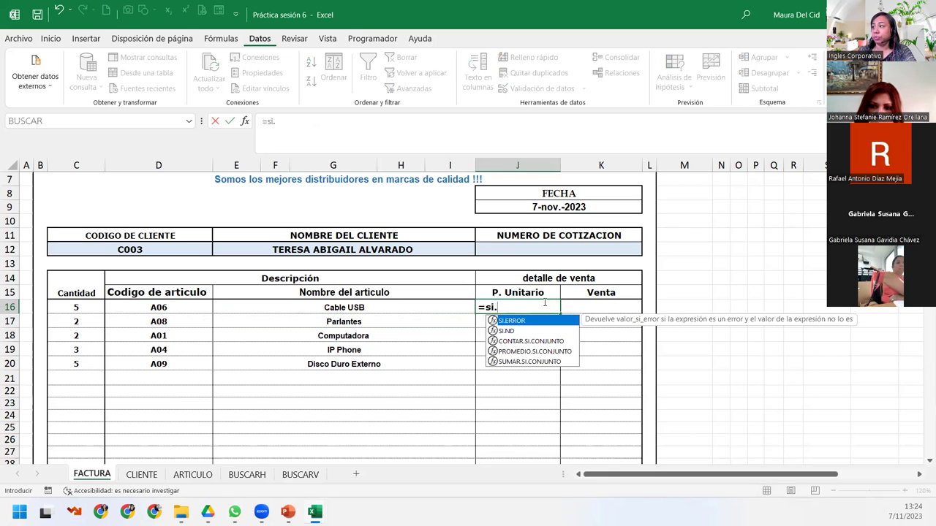
text(ERROR()
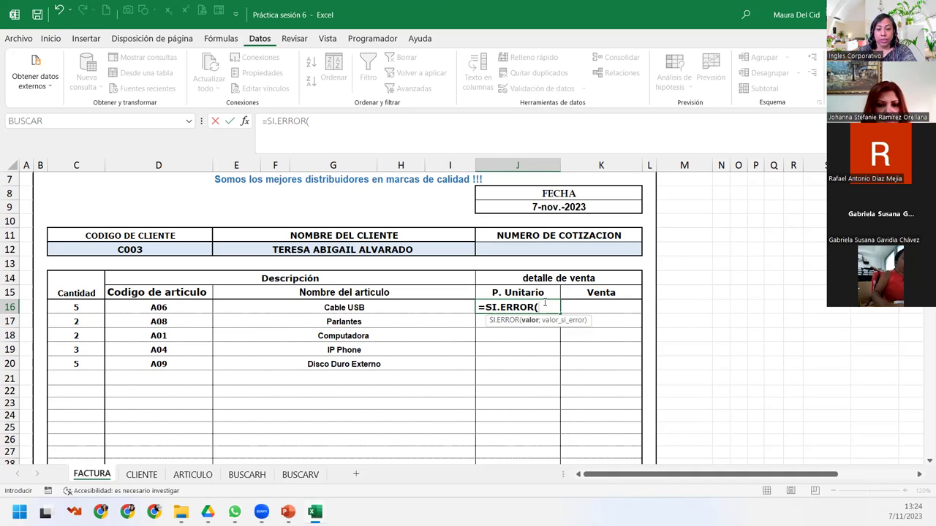
text(busc)
key(Down)
key(Down)
key(Tab)
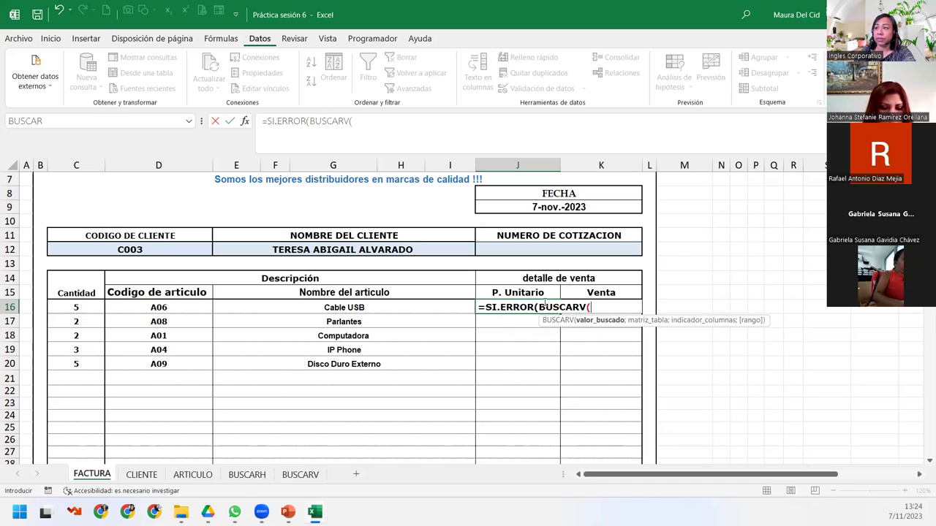
click(109, 302)
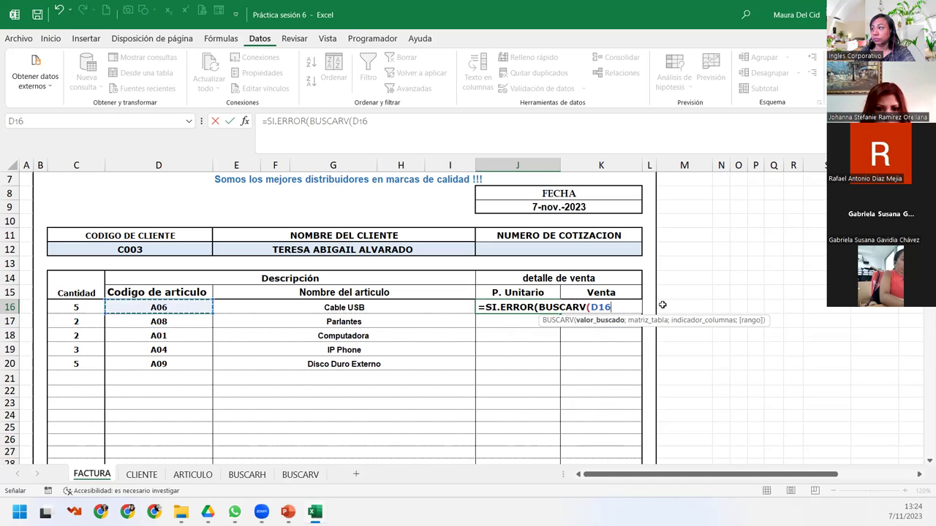
text(;)
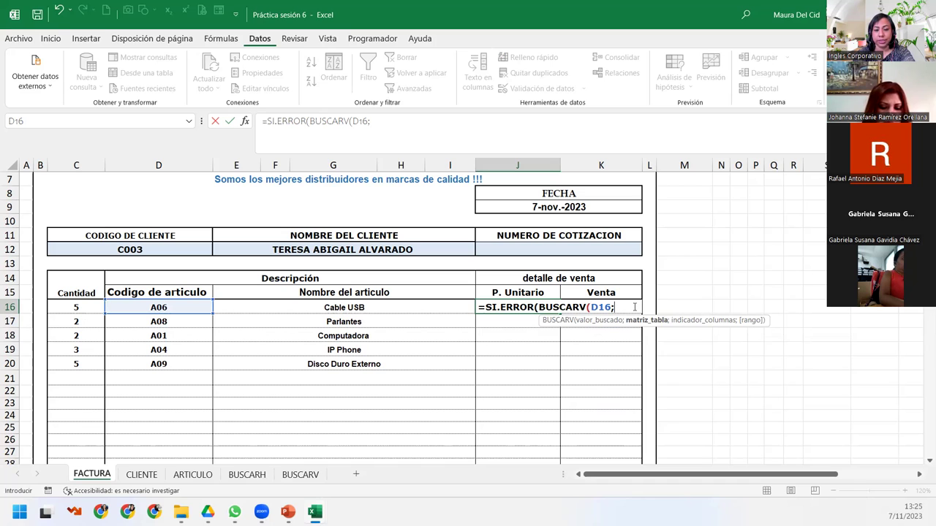
text(TA)
key(Tab)
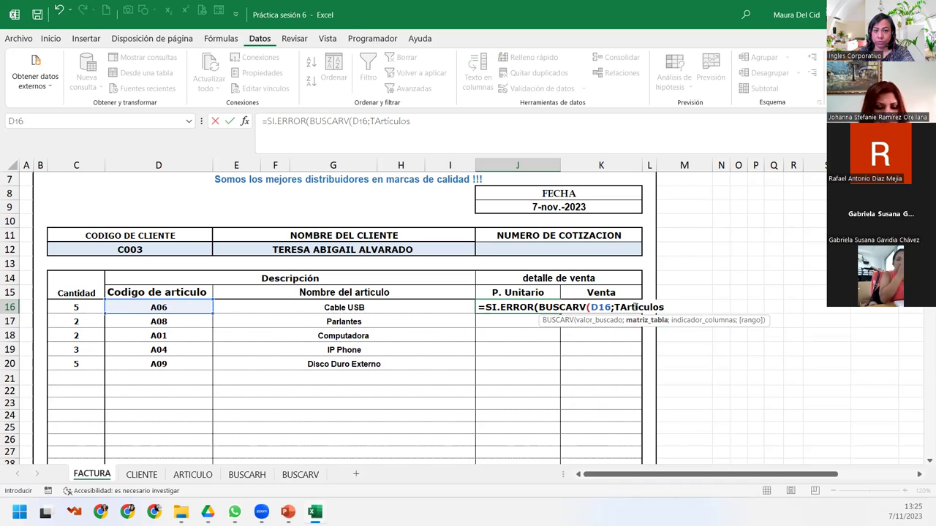
text(;5)
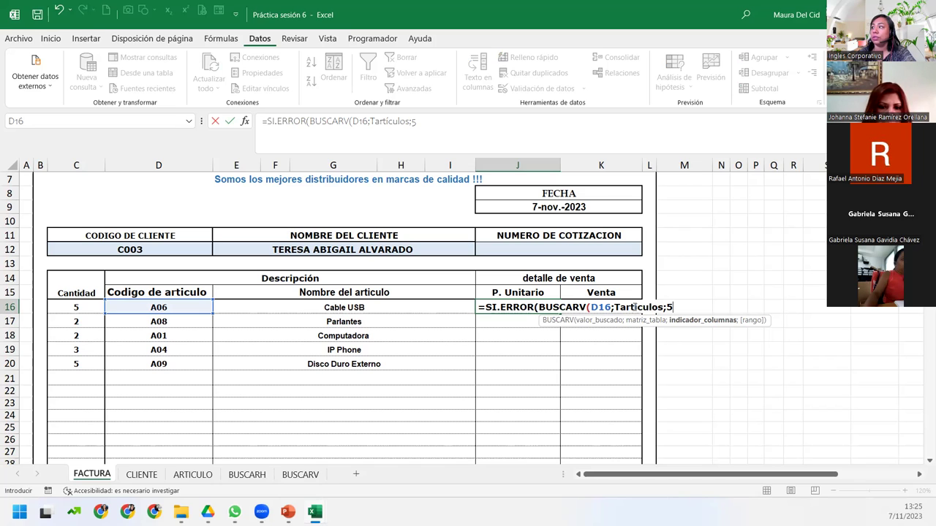
text(;)
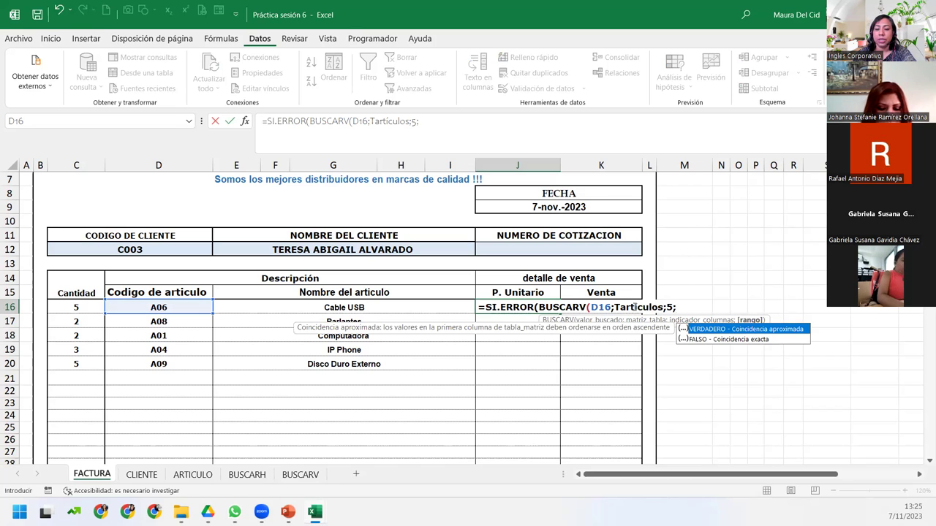
text(0)
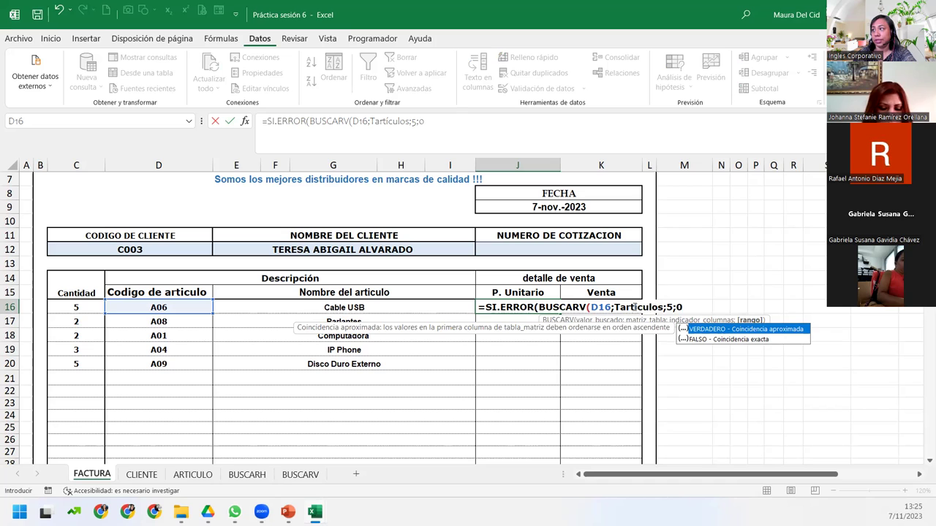
text())
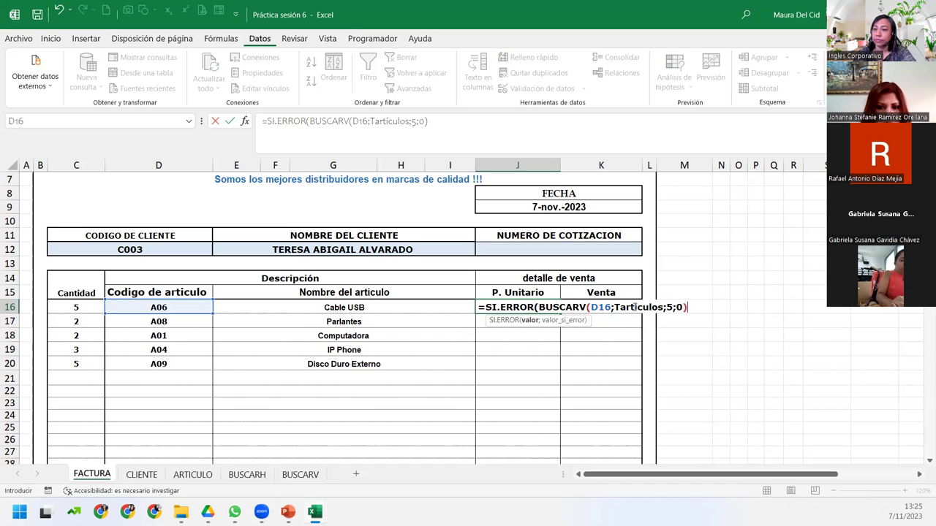
text(;)
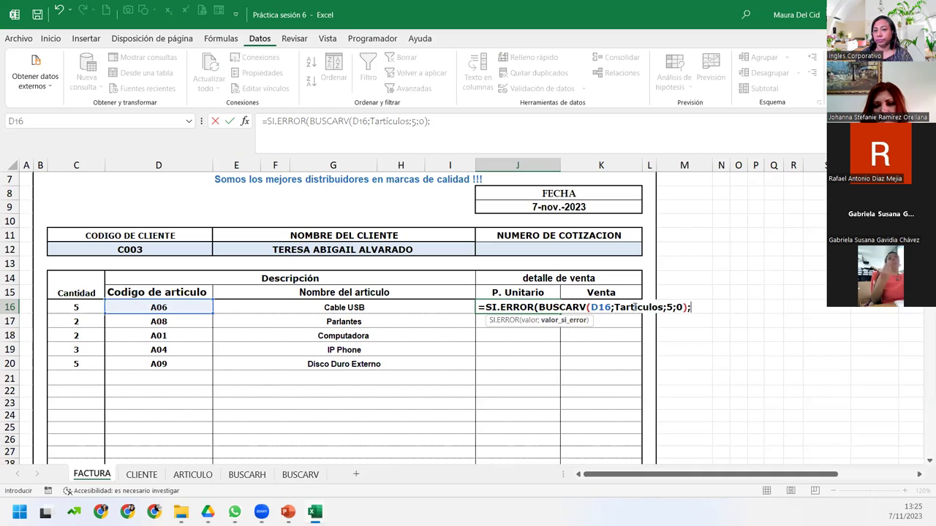
text(0))
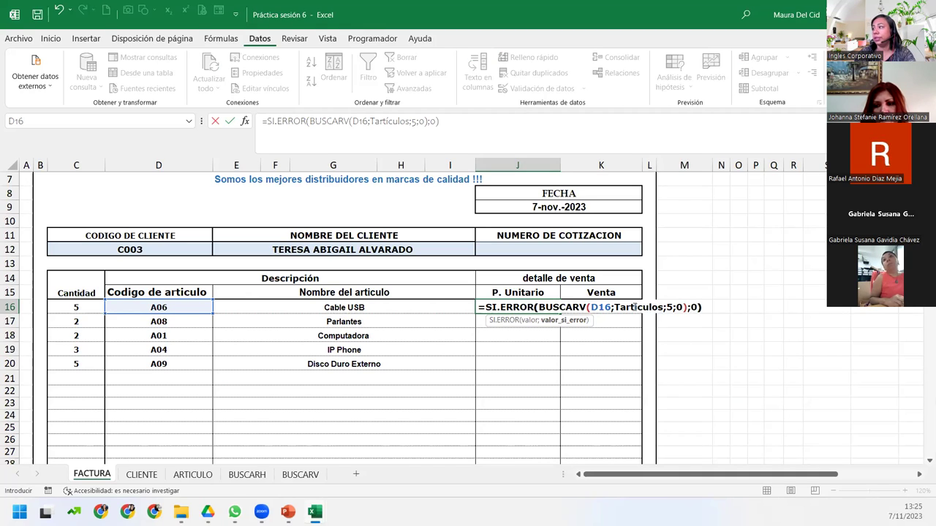
key(Return)
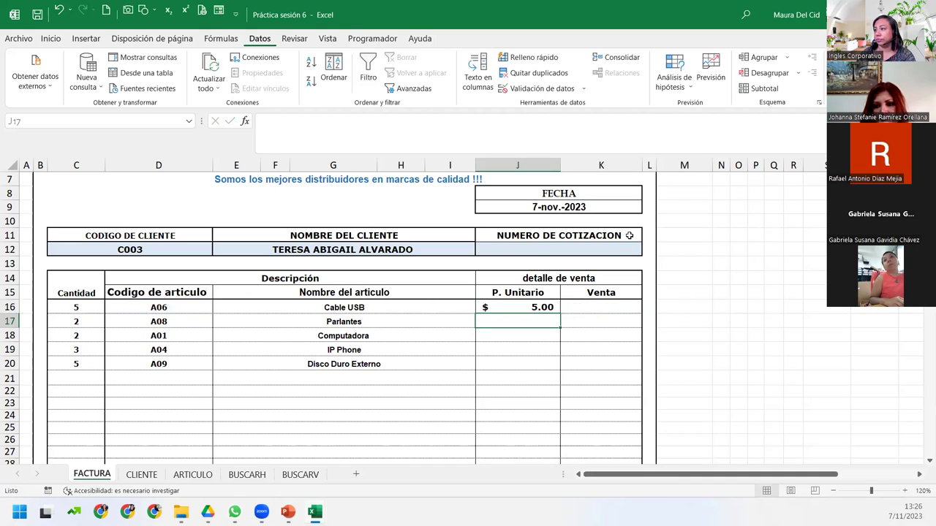
Copy the J16 price formula down and check the zero results in empty rows 21–23.
click(549, 310)
drag(561, 312, 560, 411)
click(533, 382)
click(530, 391)
click(527, 402)
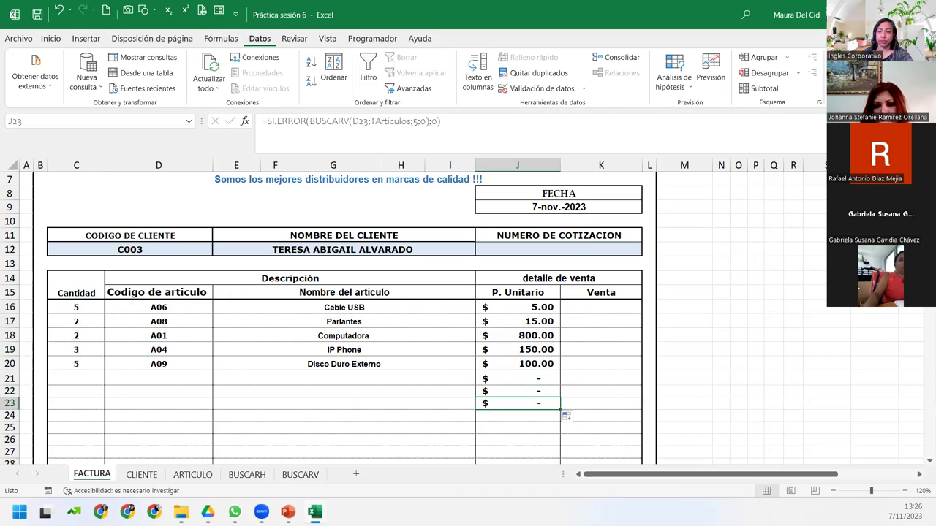
click(532, 380)
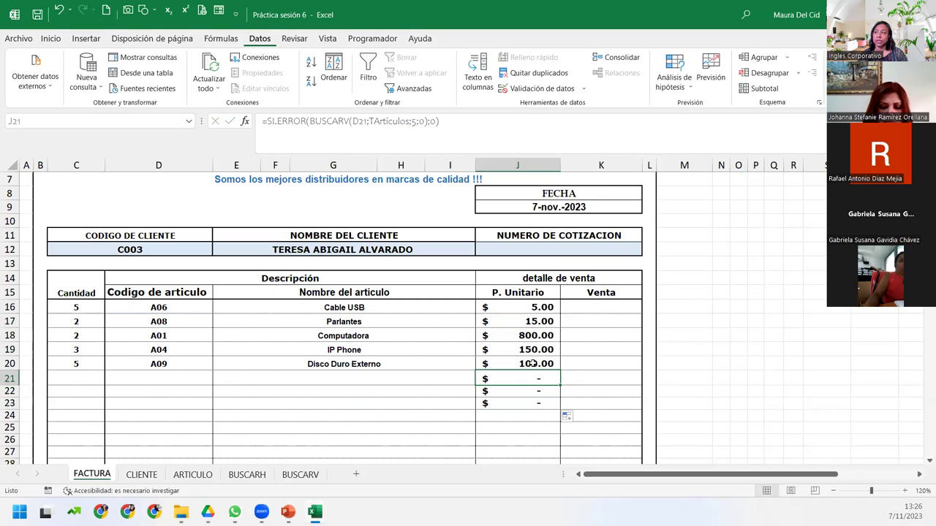
Change J16's fallback to " " and copy the corrected formula down to J23.
double_click(541, 307)
double_click(695, 307)
text(" ")
key(Return)
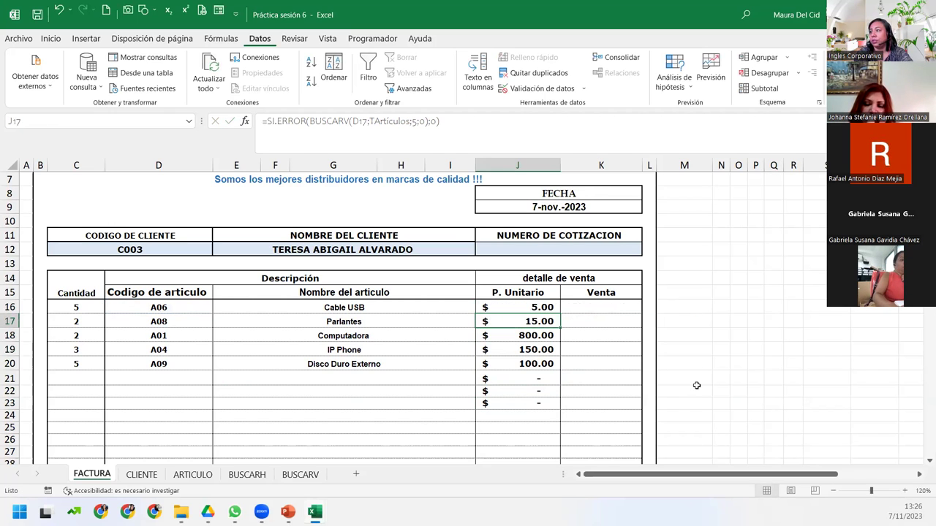
click(558, 311)
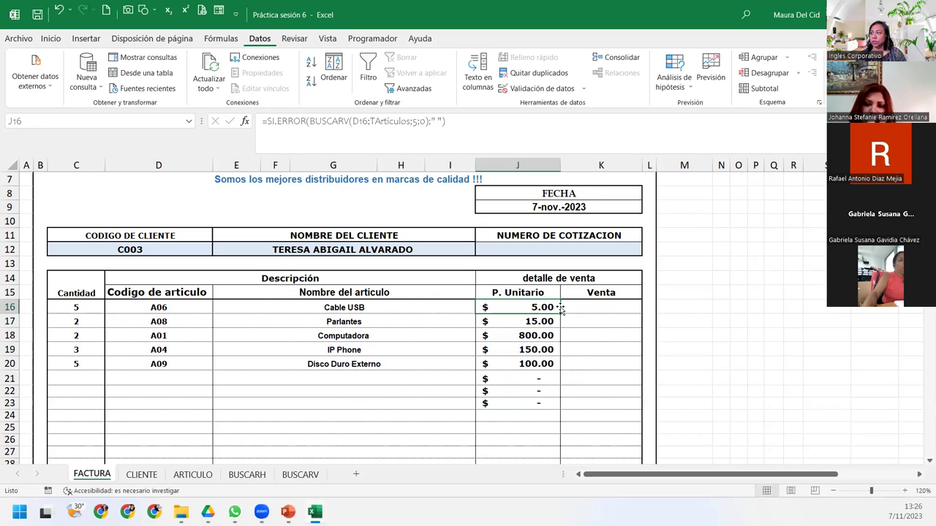
drag(560, 314, 560, 408)
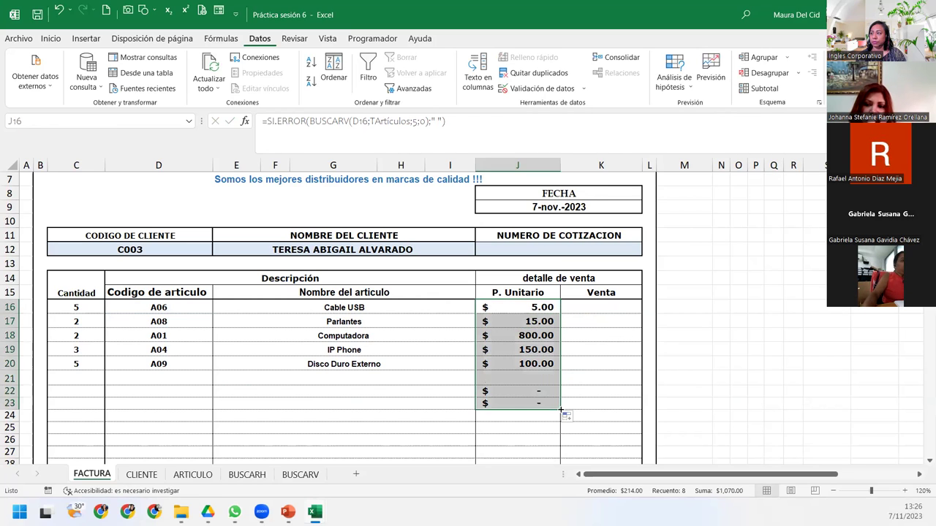
click(515, 407)
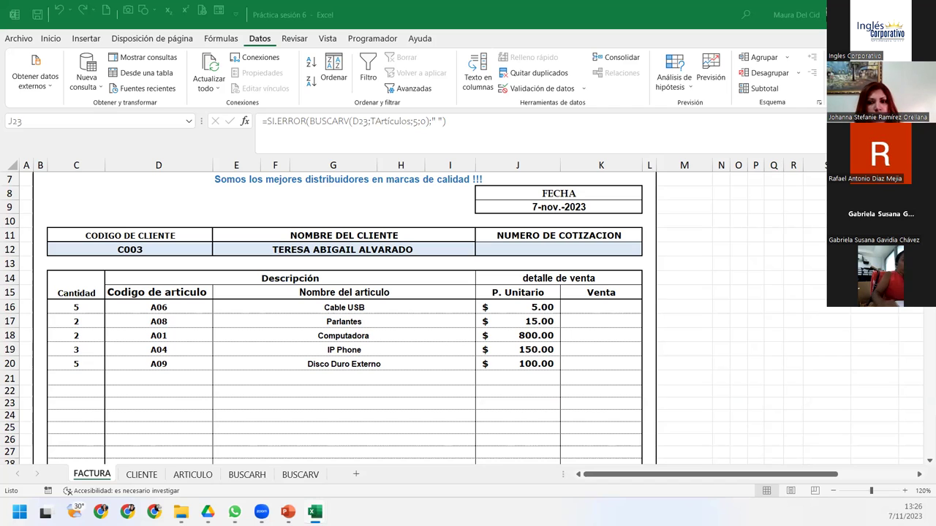
key(alt+Tab)
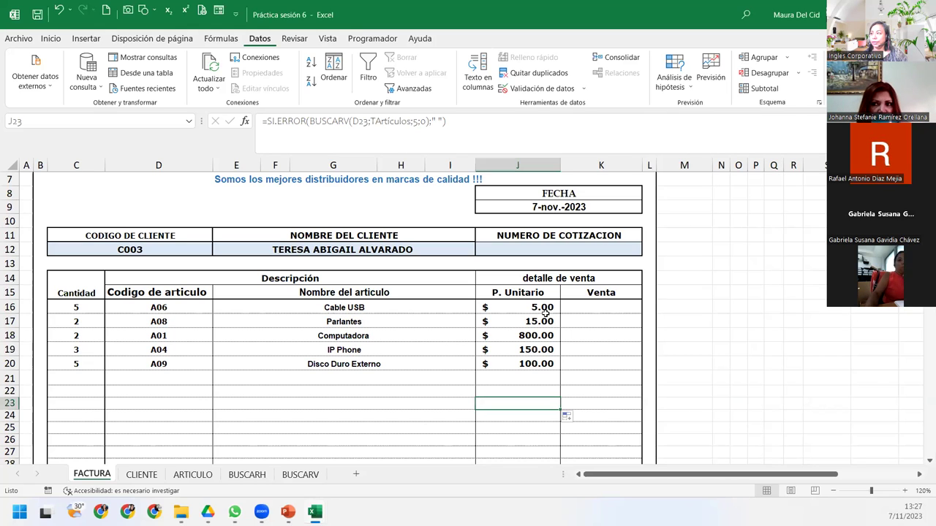
click(538, 307)
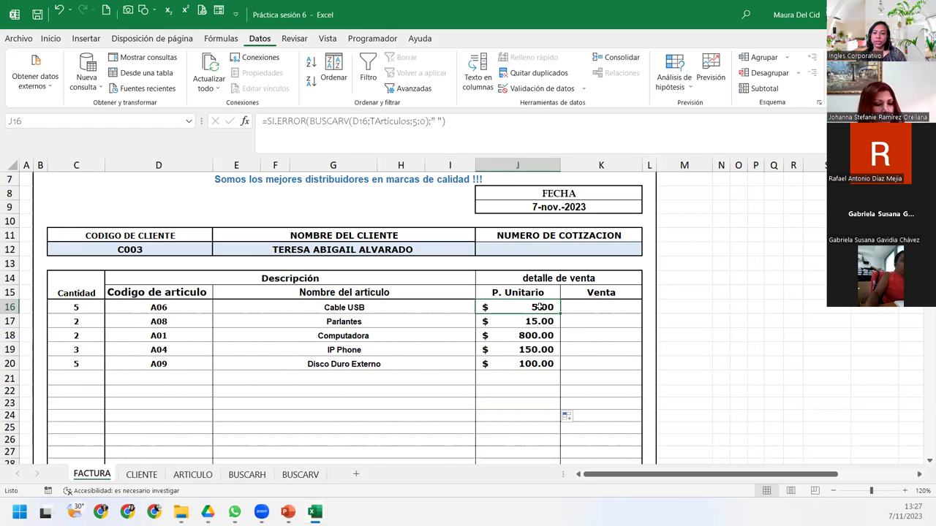
click(612, 309)
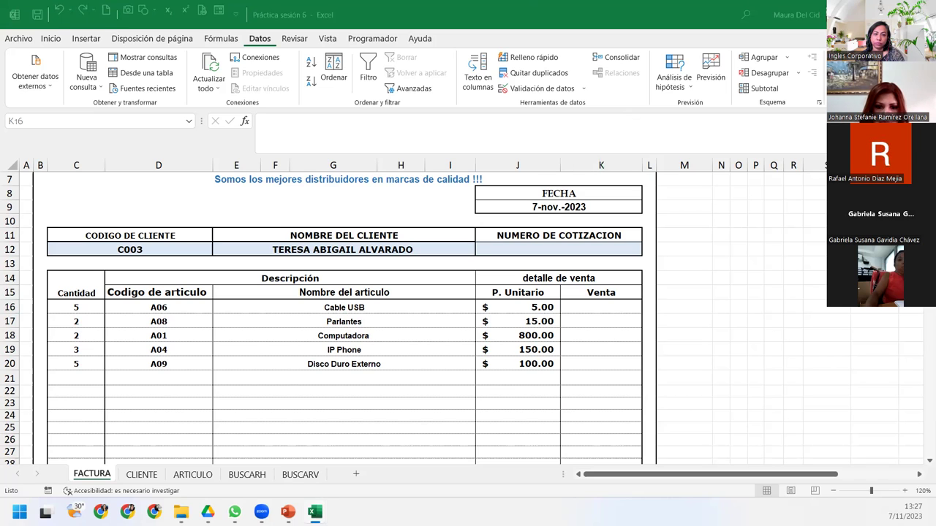
click(609, 310)
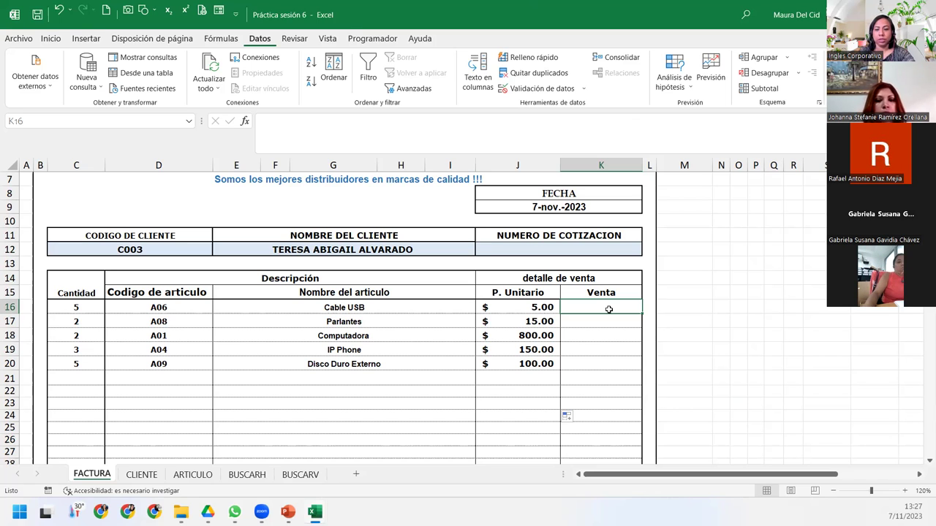
Enter the Venta formula =C16*J16 in K16.
text(=)
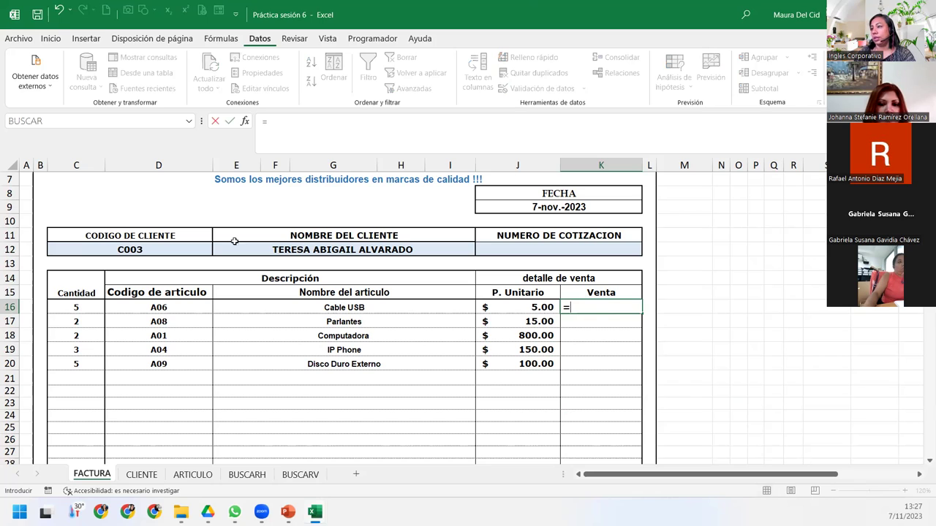
click(71, 309)
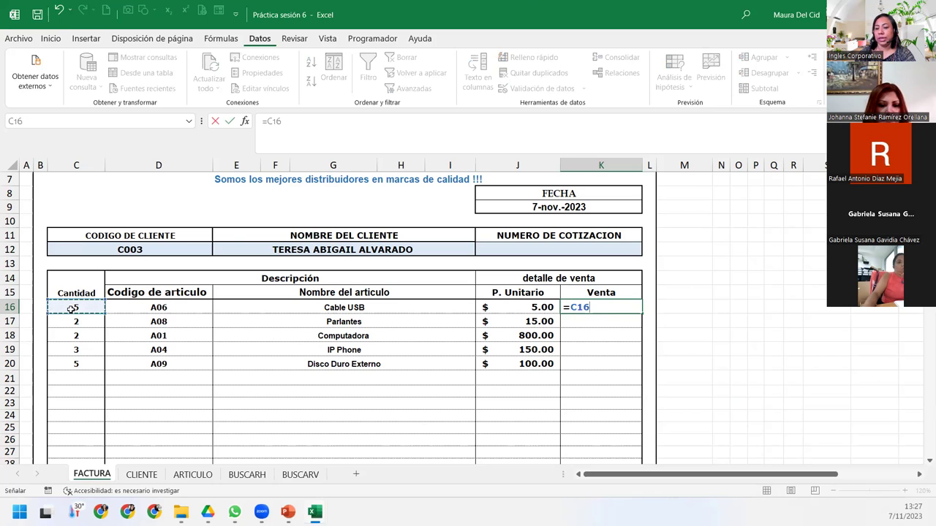
text(*)
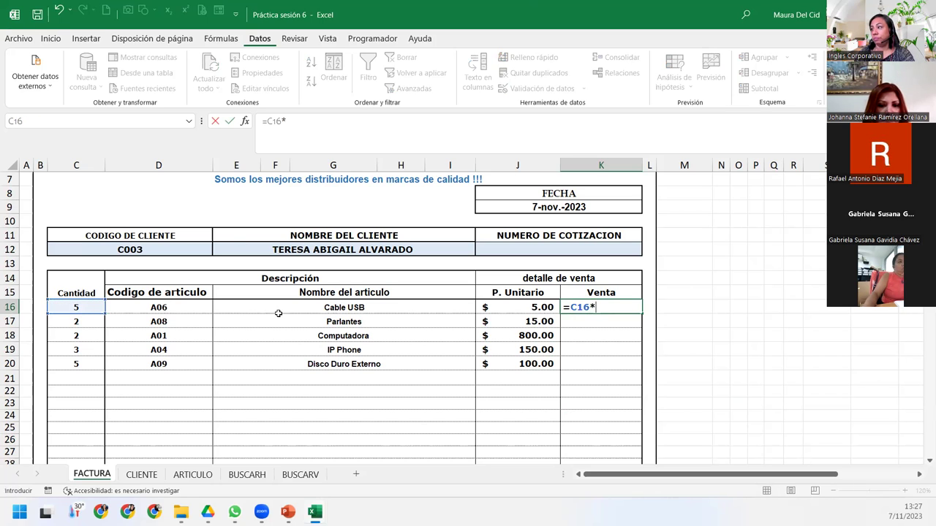
click(502, 305)
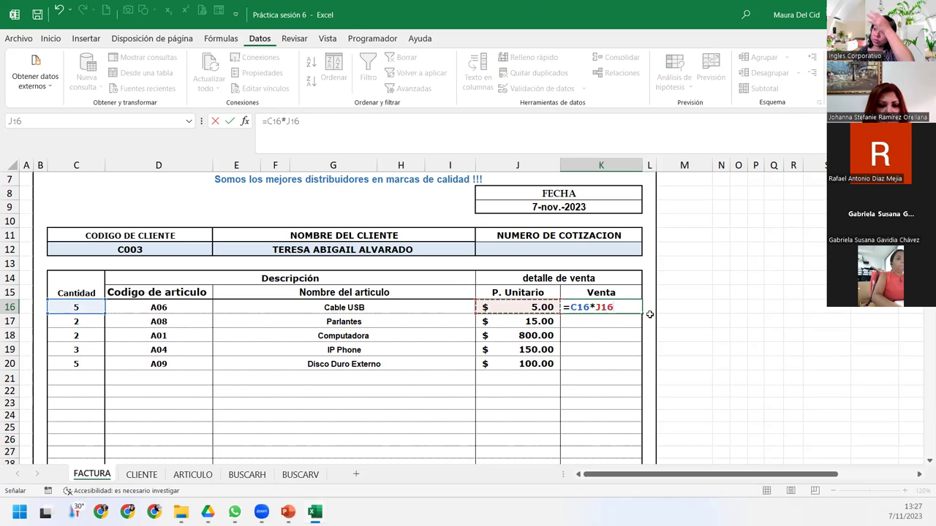
key(Return)
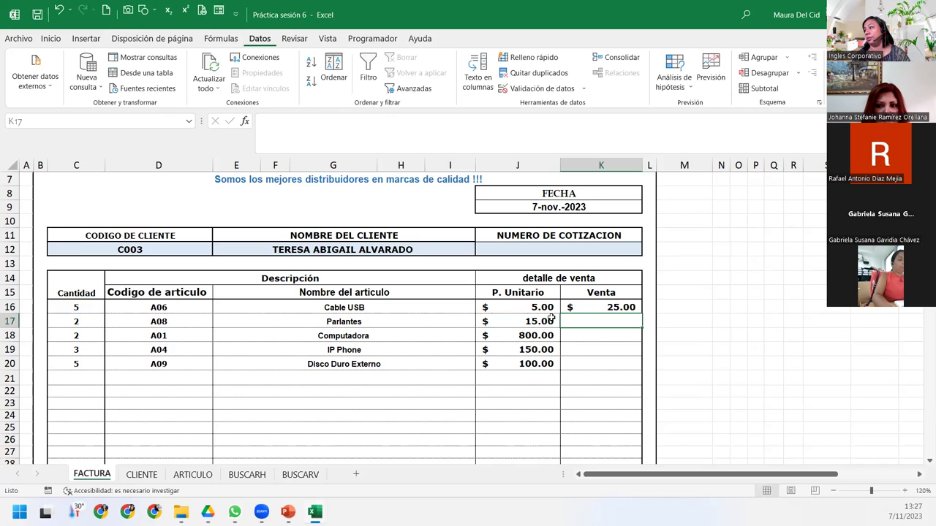
Fill the J16 price formula down to row 37 without overwriting the formatting.
scroll(549, 318, down, 1)
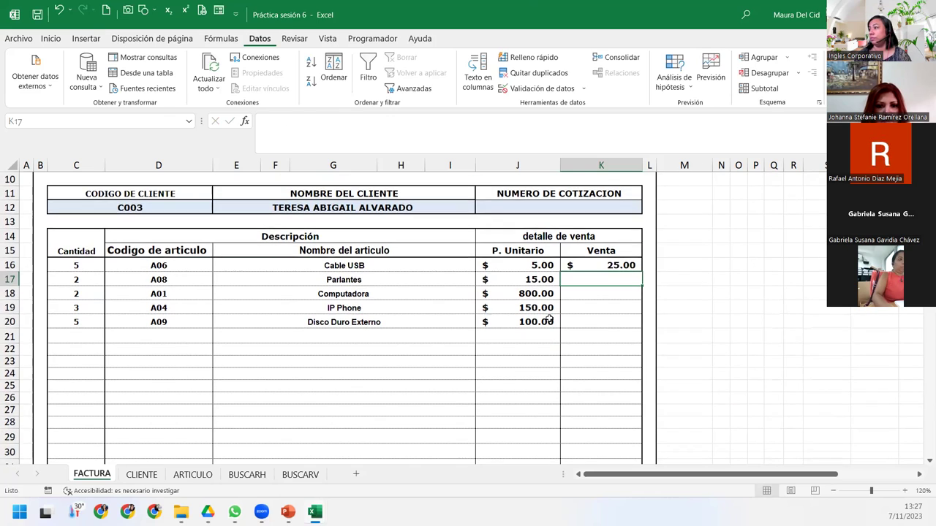
click(548, 270)
drag(560, 273, 550, 370)
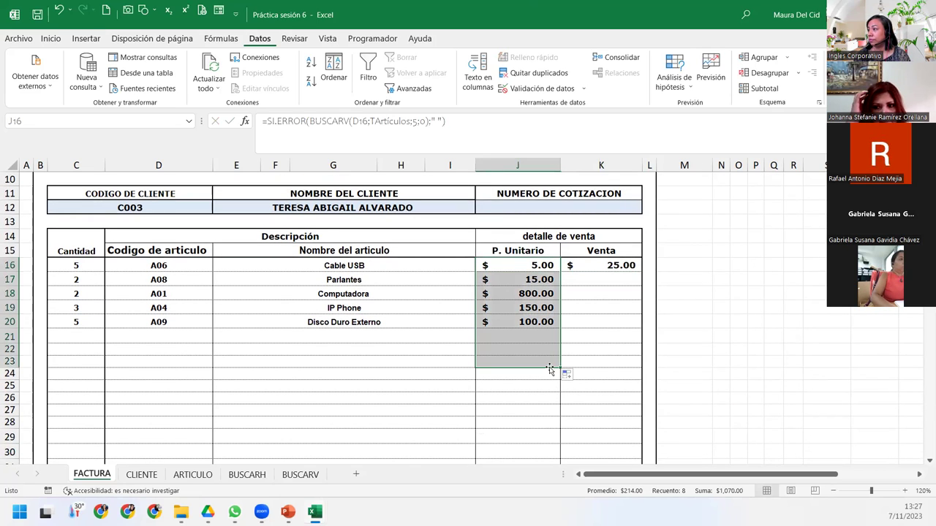
click(542, 268)
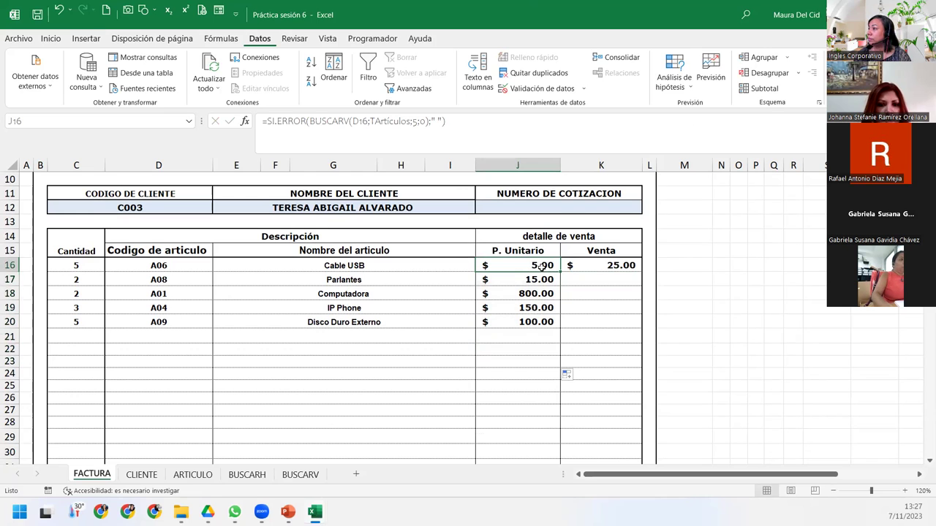
drag(560, 273, 560, 437)
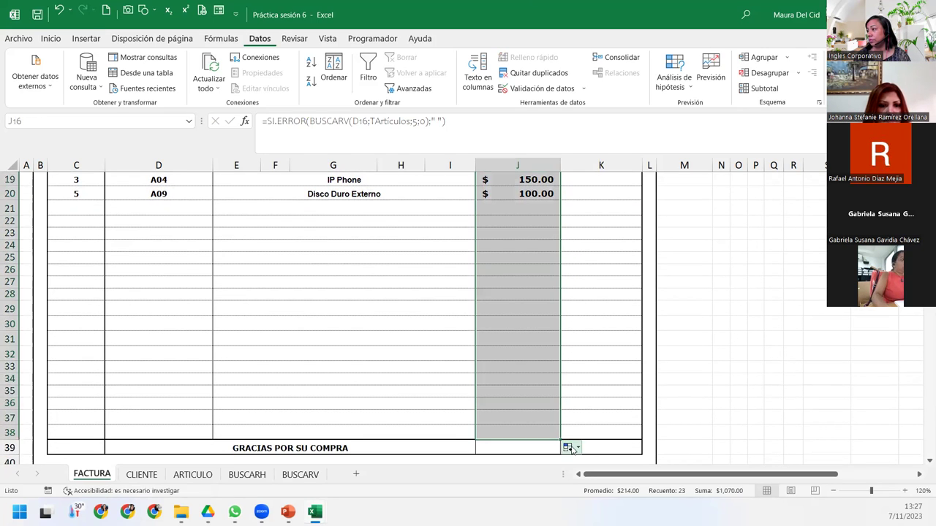
click(572, 449)
click(607, 421)
scroll(602, 351, up, 1)
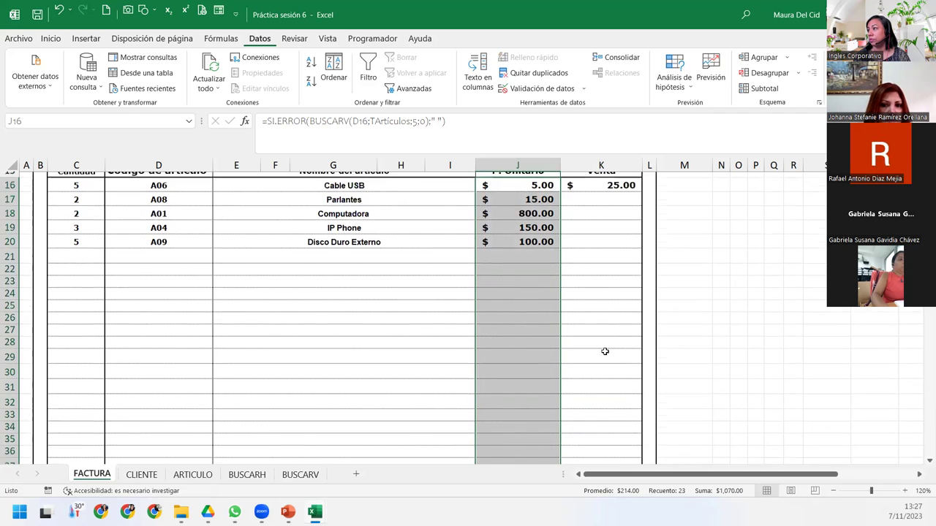
scroll(601, 351, up, 4)
Fill the K16 Venta formula down the invoice rows using Rellenar sin formato.
click(622, 351)
mouse_move(643, 359)
mouse_down()
mouse_move(627, 439)
mouse_move(627, 428)
mouse_up()
click(639, 434)
click(649, 434)
click(688, 407)
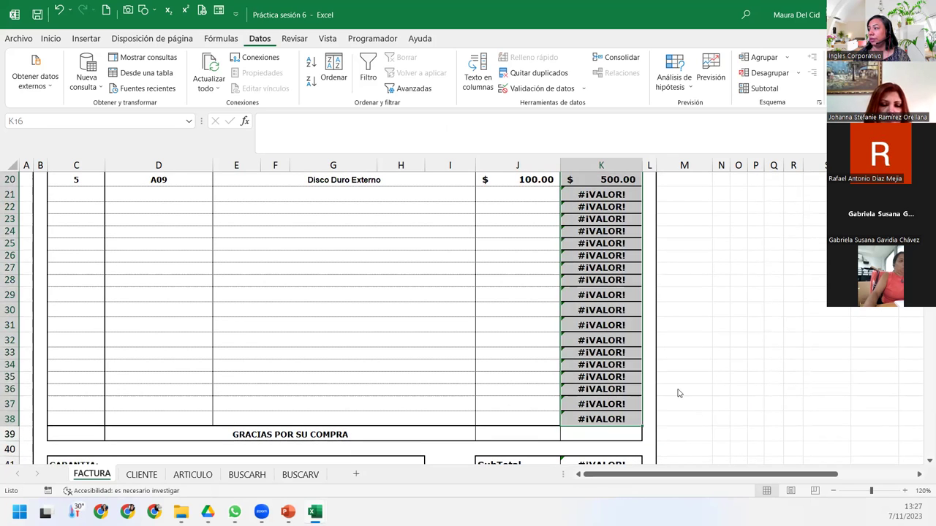
click(598, 252)
scroll(603, 332, up, 2)
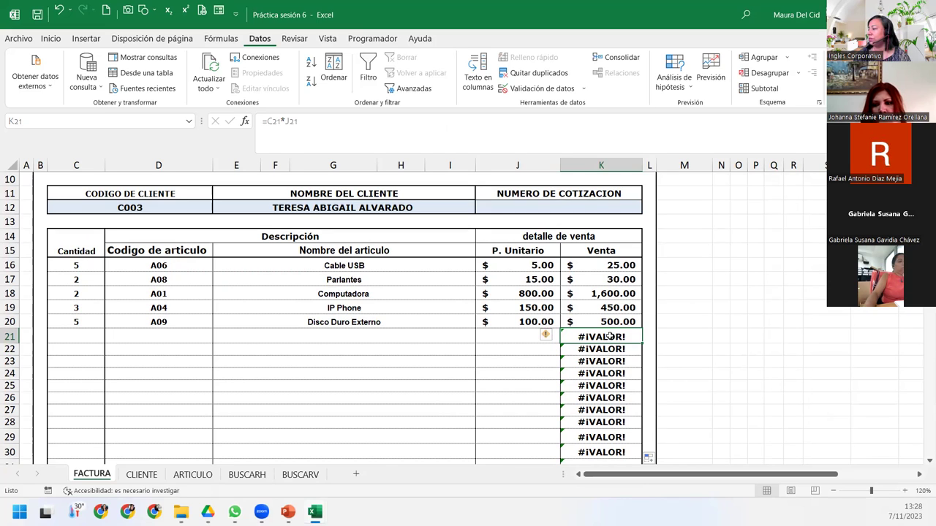
Change K16 to =SI.ERROR(C16*J16;" ").
key(ctrl+Down)
scroll(602, 308, down, 2)
scroll(624, 343, up, 4)
scroll(623, 343, up, 4)
scroll(624, 343, down, 1)
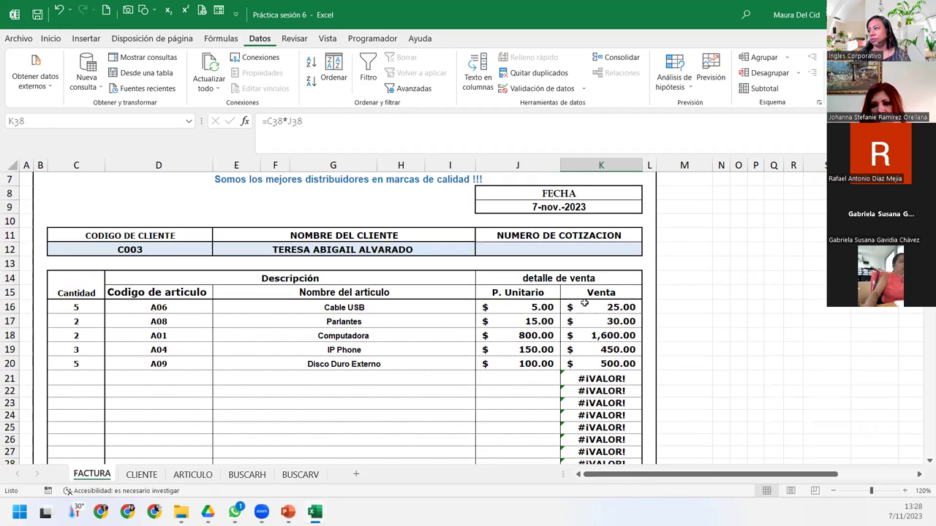
double_click(582, 307)
click(570, 307)
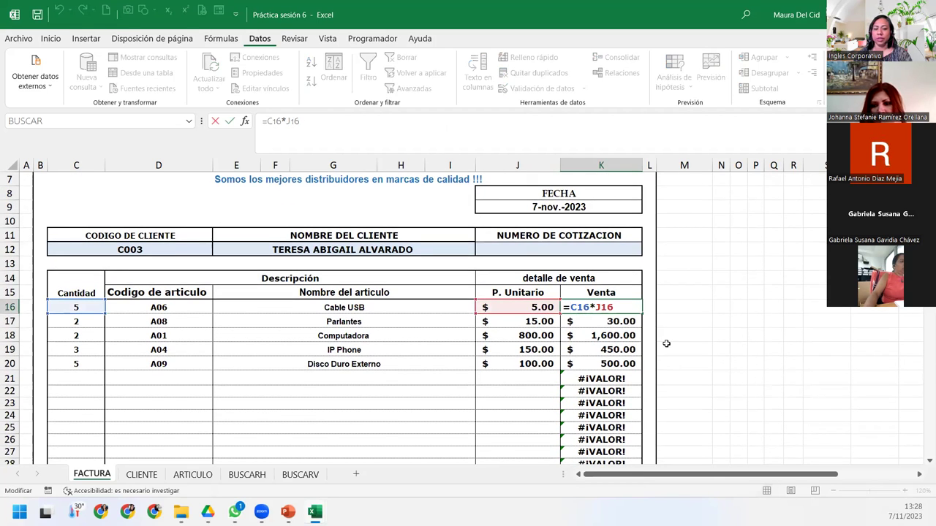
text(si.e)
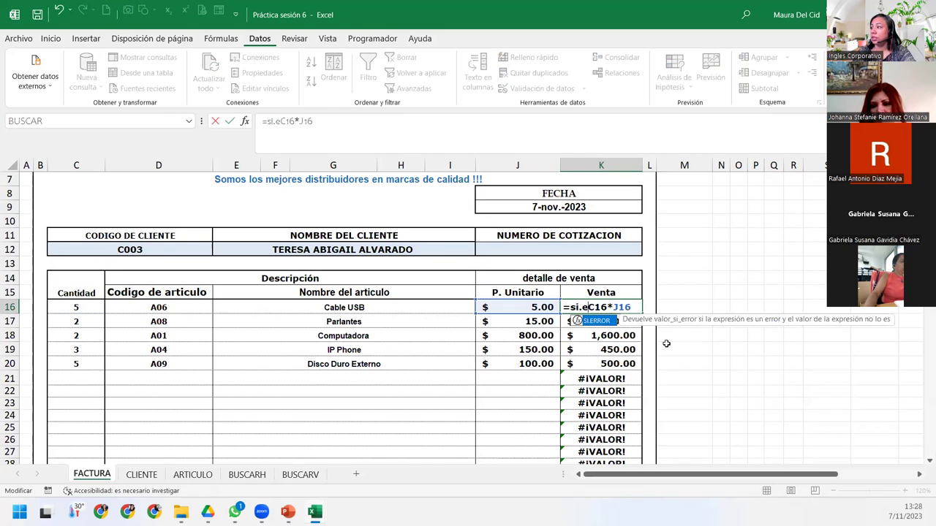
key(Tab)
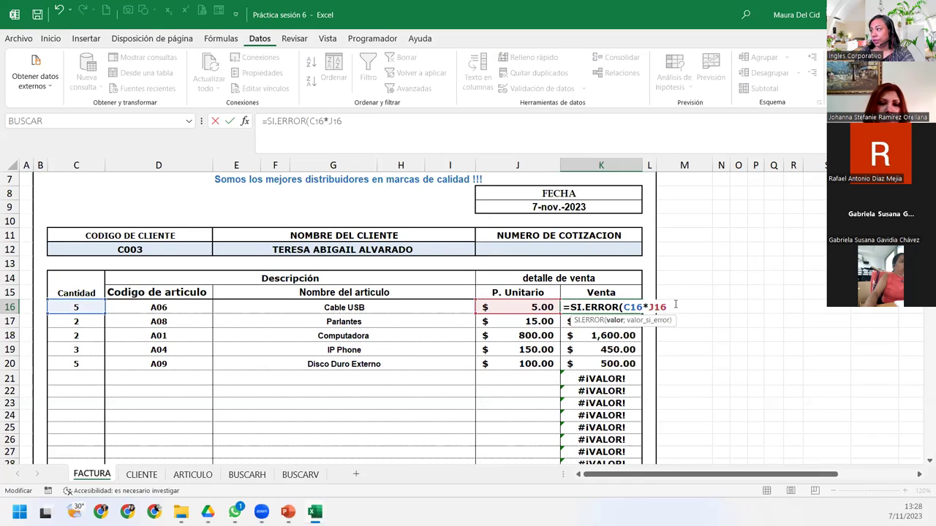
text(;)
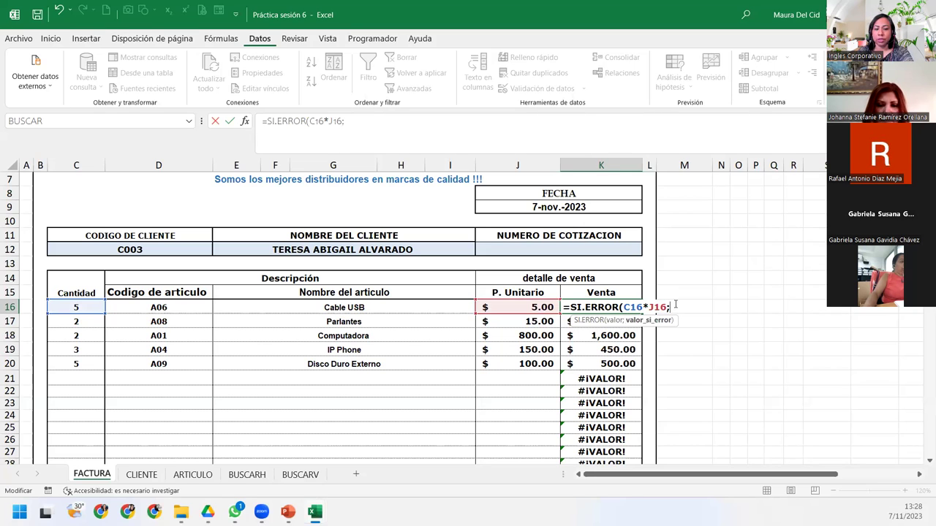
text(" ")
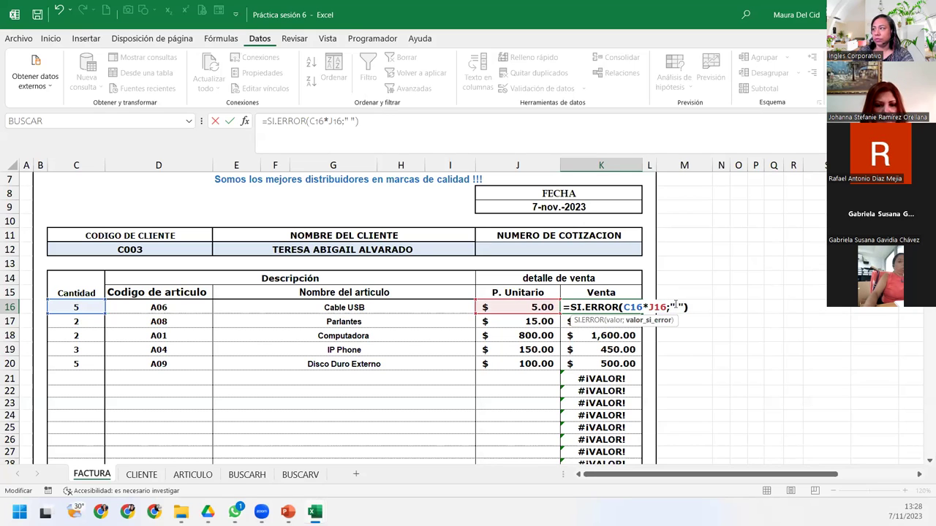
text())
key(Return)
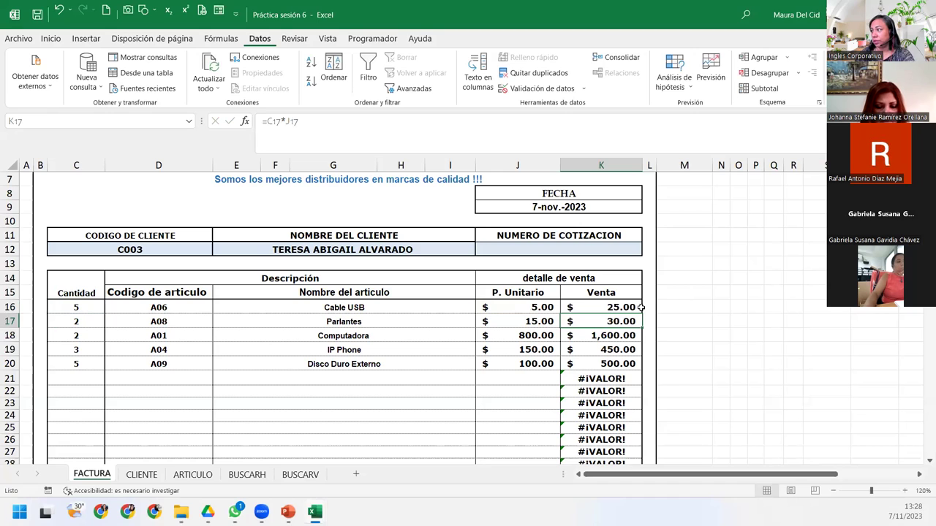
Fill the SI.ERROR Venta formula down the column using Rellenar sin formato.
click(636, 310)
double_click(641, 314)
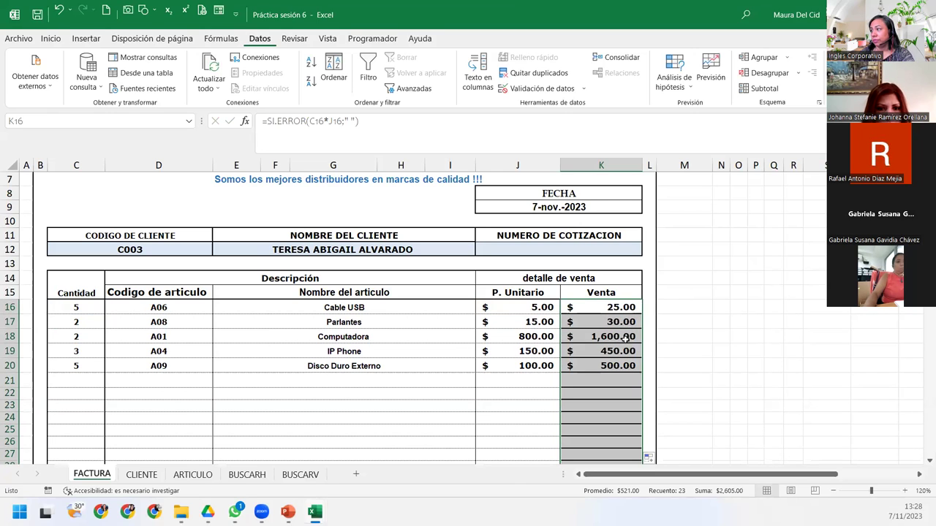
click(650, 458)
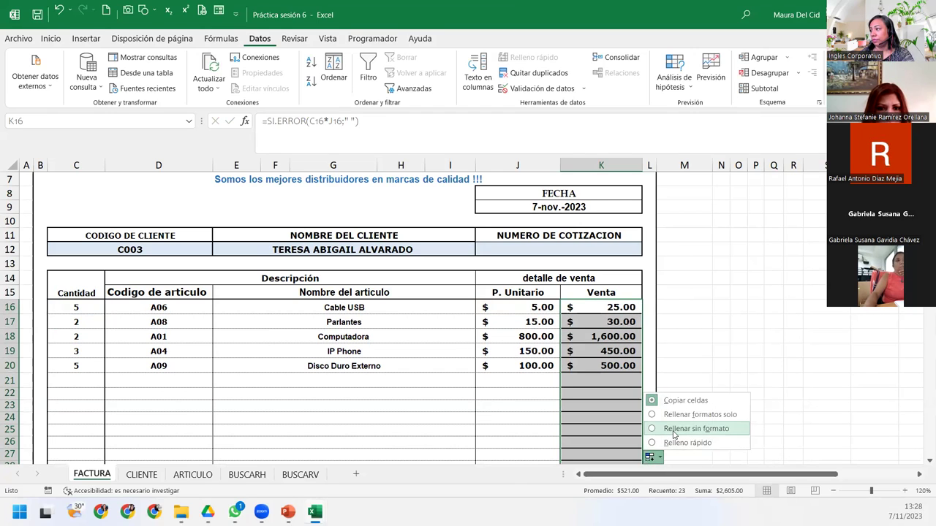
click(658, 428)
Verify blank rows K21, K33 and K38 show empty, then review the K16 formula.
click(609, 377)
scroll(607, 430, down, 3)
key(Down)
key(Down)
key(Down)
click(587, 412)
scroll(587, 411, down, 3)
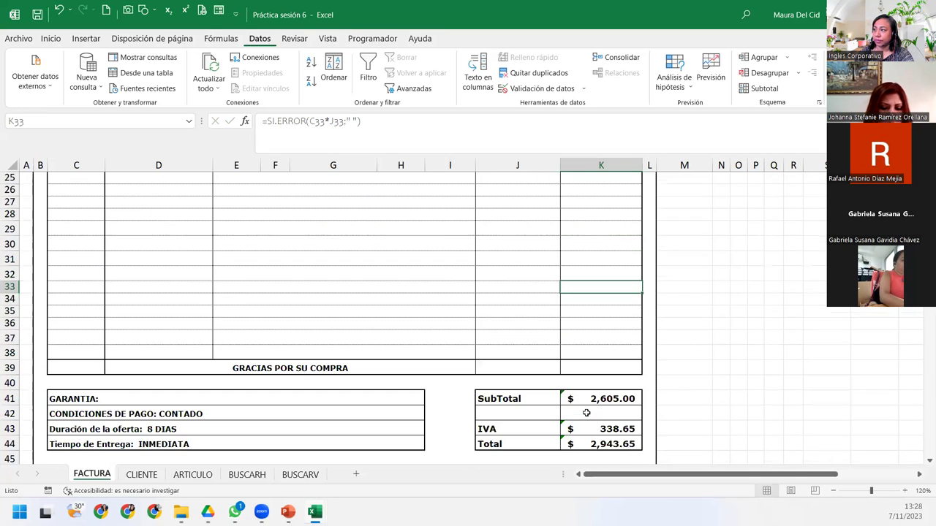
click(583, 353)
scroll(583, 353, up, 6)
scroll(583, 353, up, 2)
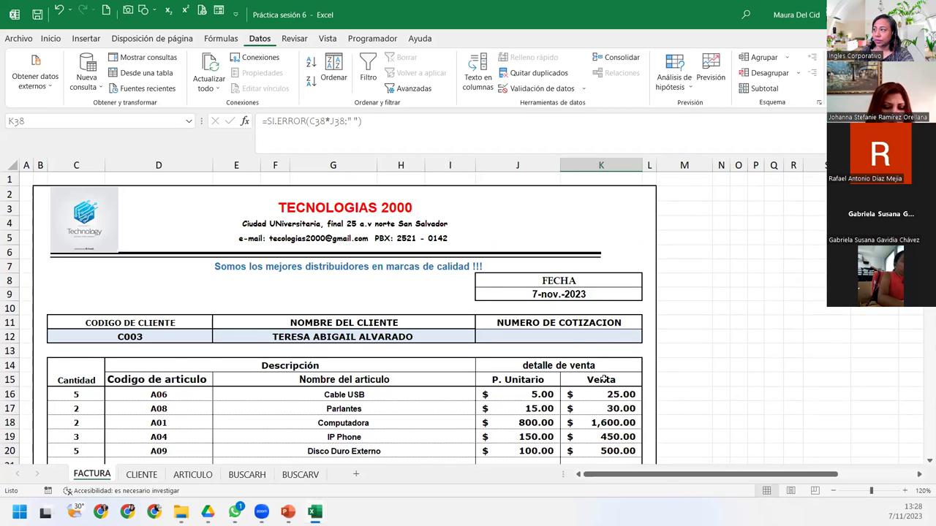
double_click(604, 393)
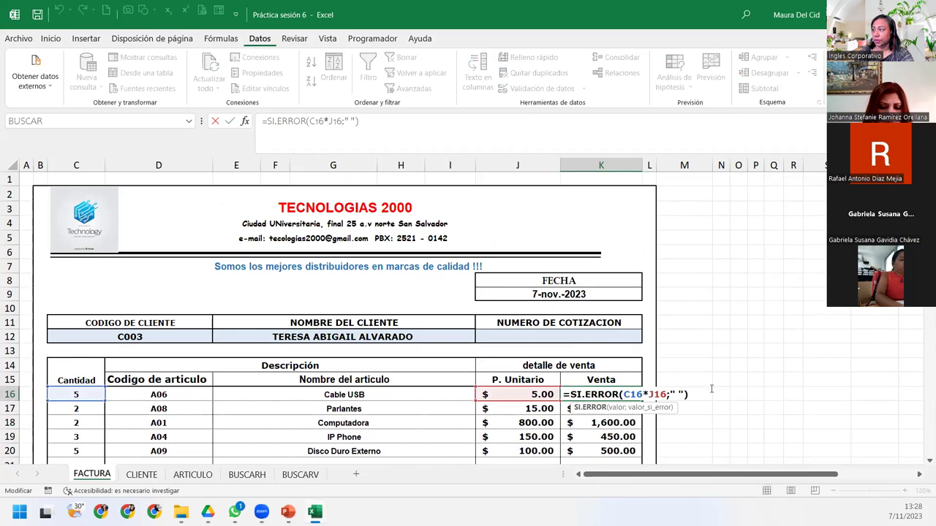
click(702, 393)
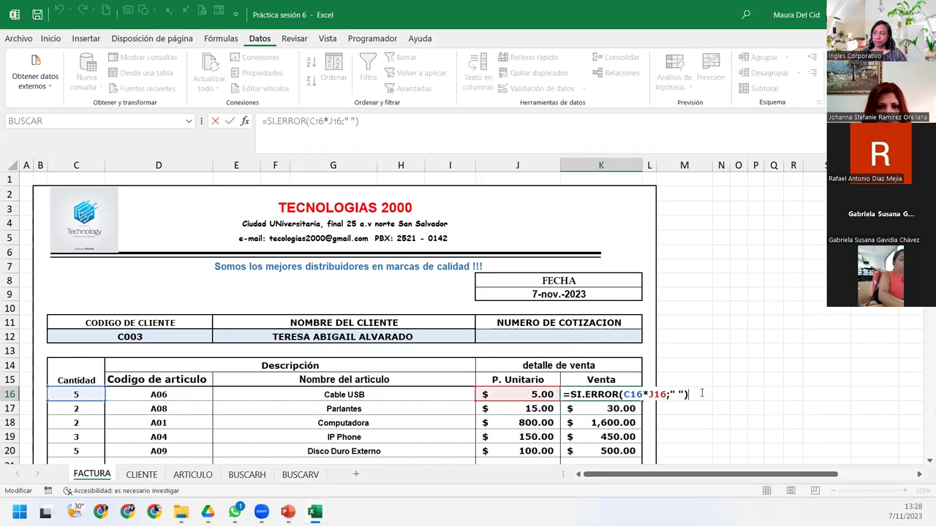
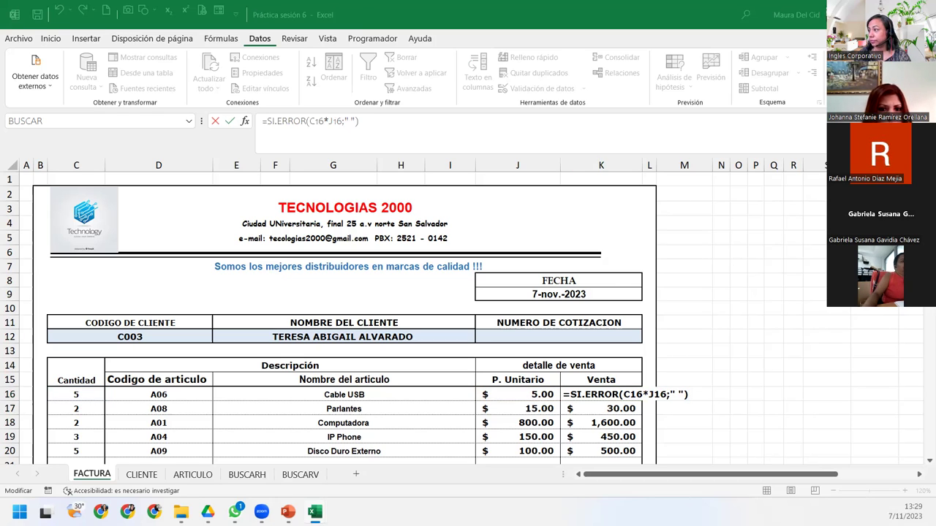
Commit the =SI.ERROR(C16*J16;" ") formula in K16 so Cable USB shows $25.00.
click(690, 395)
key(Return)
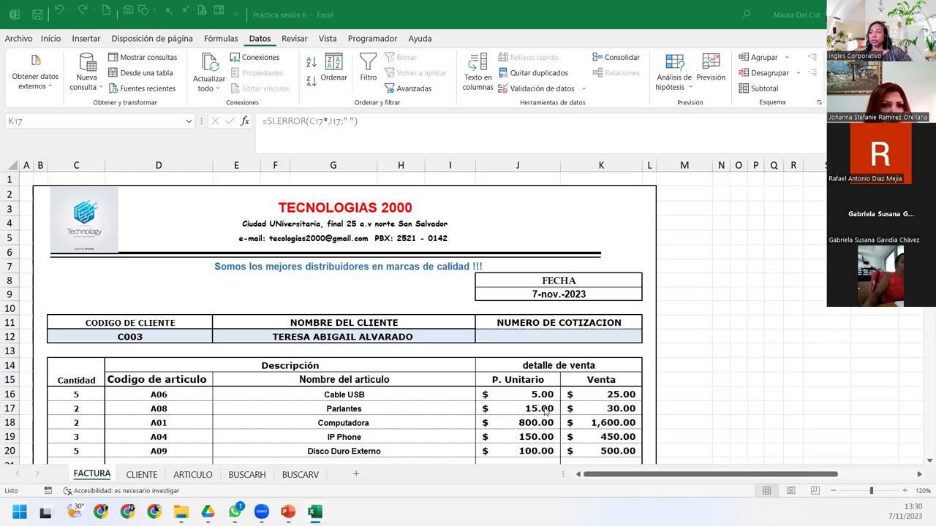
scroll(545, 410, down, 3)
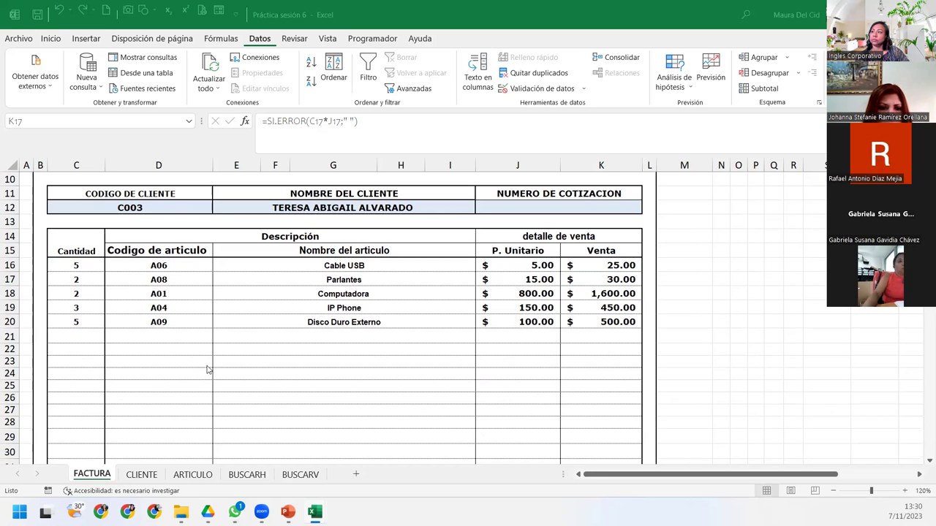
scroll(449, 405, down, 3)
scroll(449, 405, up, 5)
scroll(449, 405, up, 1)
scroll(449, 405, down, 1)
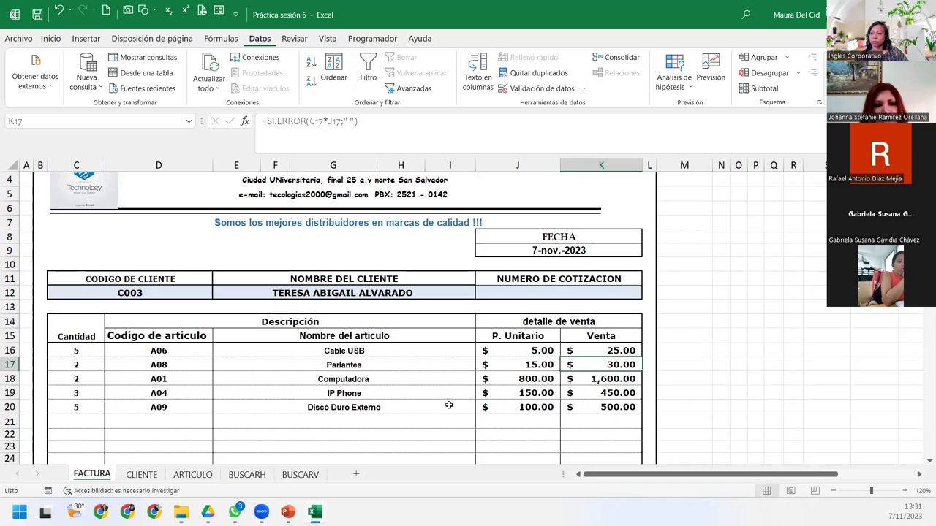
Open K16's =SI.ERROR(C16*J16;" ") Venta formula for in-cell editing.
click(599, 351)
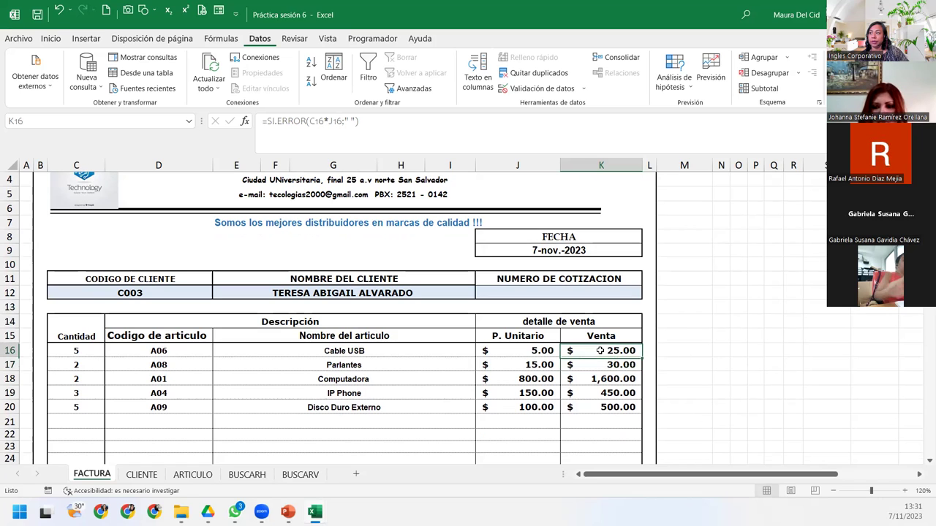
double_click(599, 351)
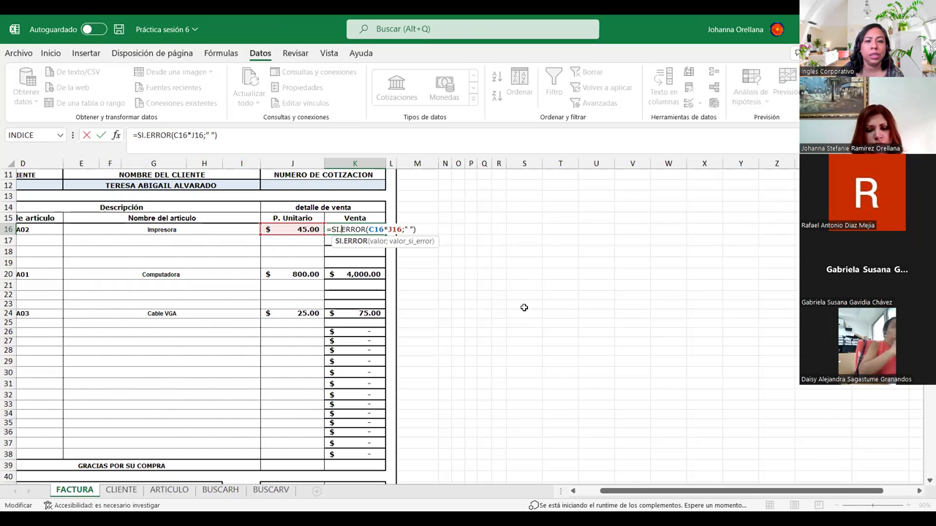
Confirm K16 so Impresora shows $225.00, then check the BUSCARV name lookups in E24–E26.
key(Return)
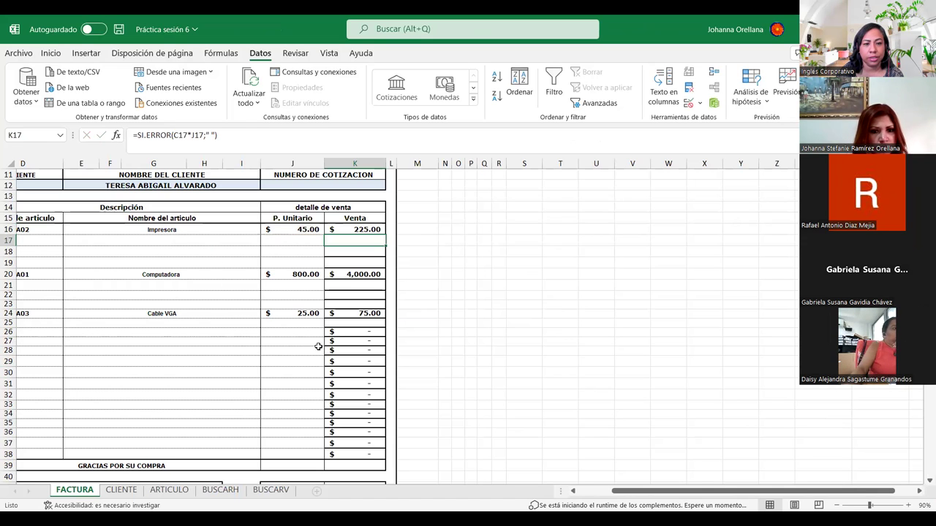
double_click(368, 341)
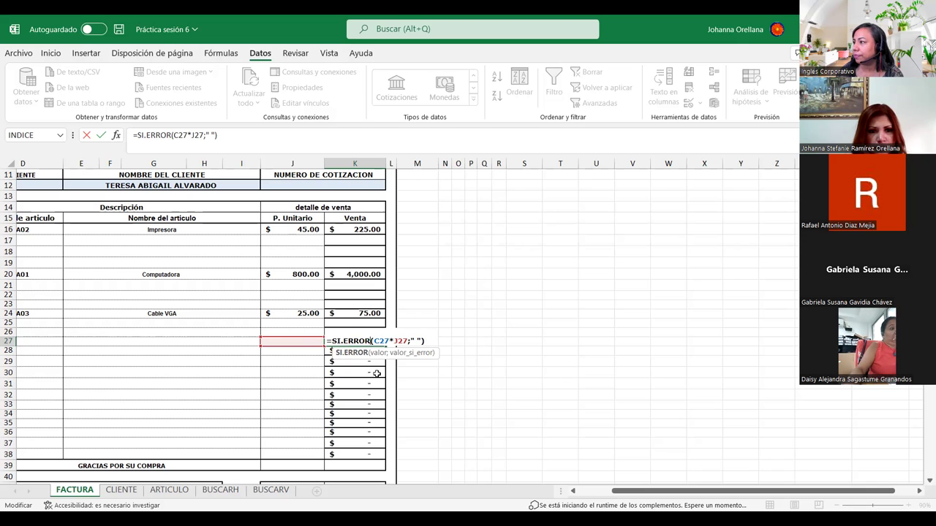
click(238, 314)
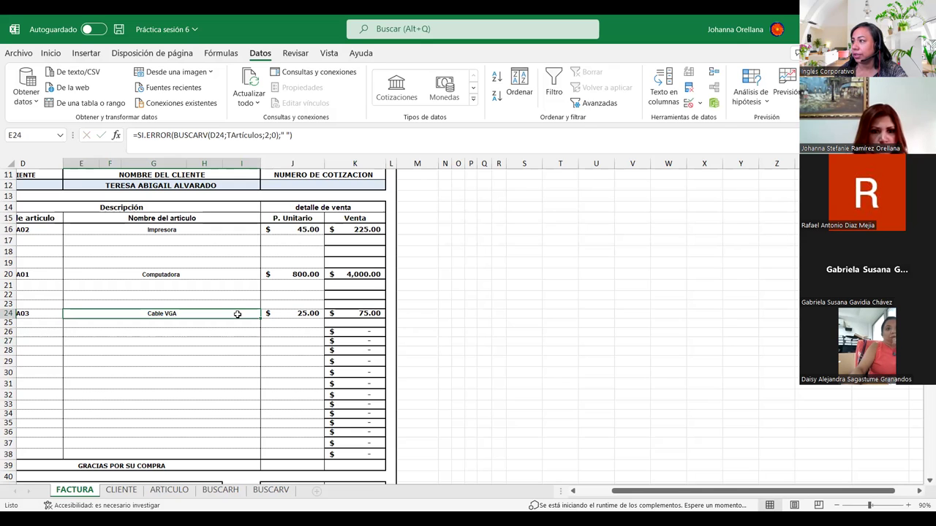
key(Down)
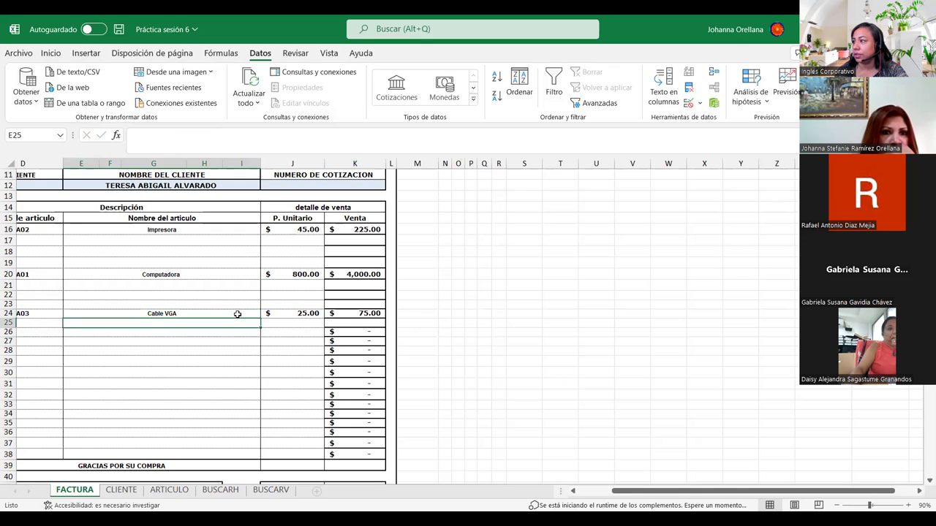
key(Down)
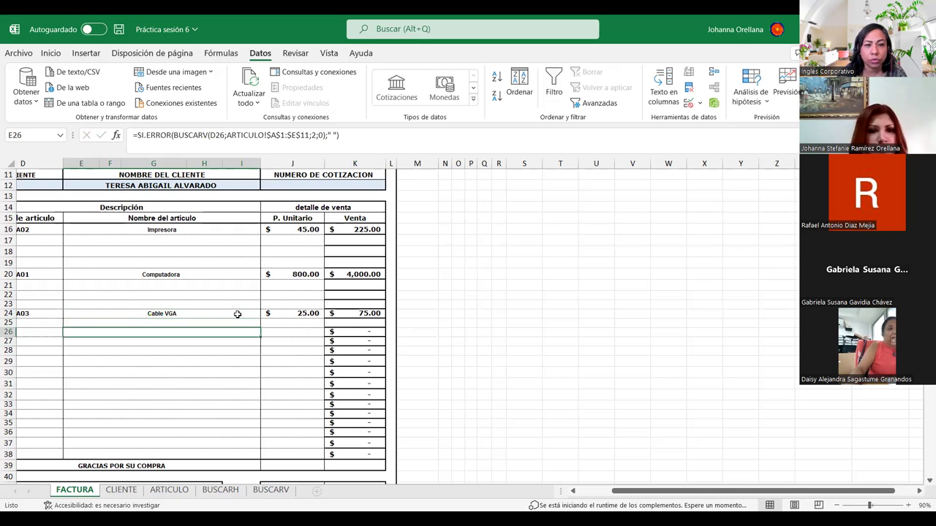
key(Up)
key(Up)
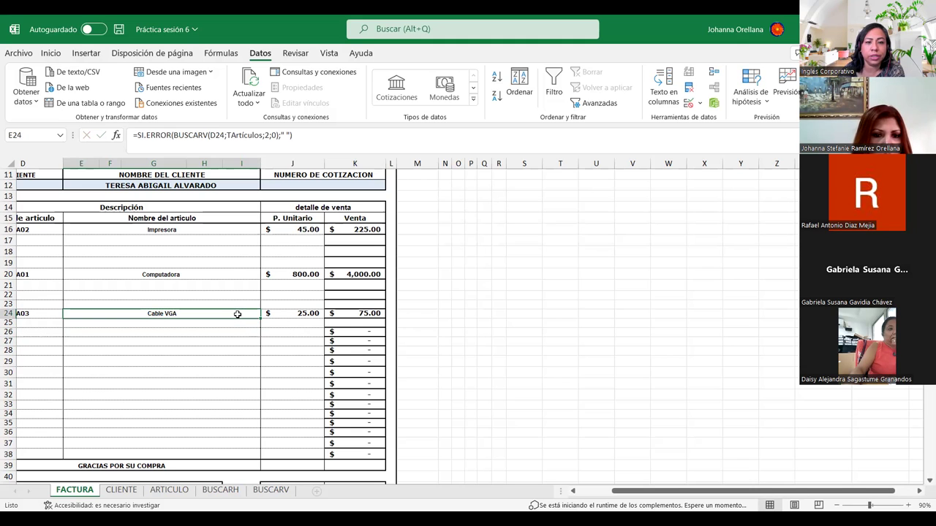
double_click(339, 341)
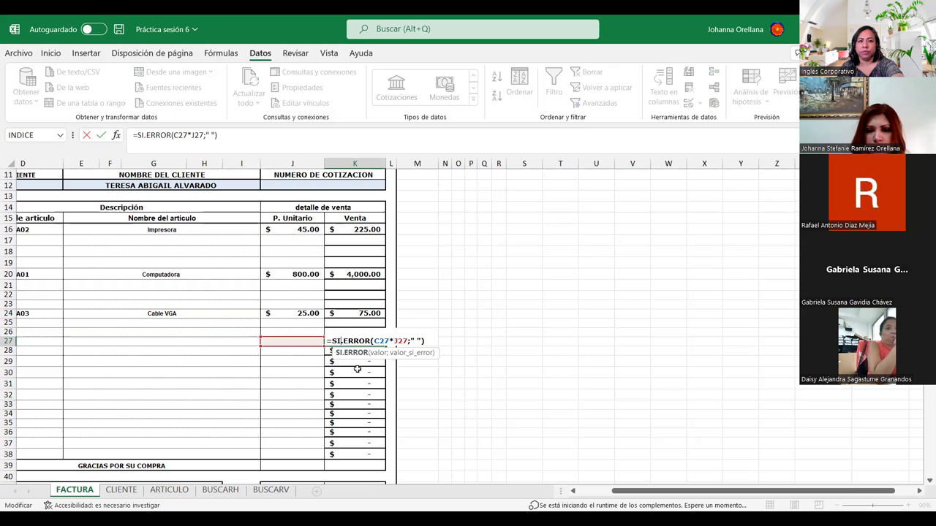
Inspect the K26 and K27 sale formulas, then undo the fill-down so K17–K38 are empty.
key(ctrl+Return)
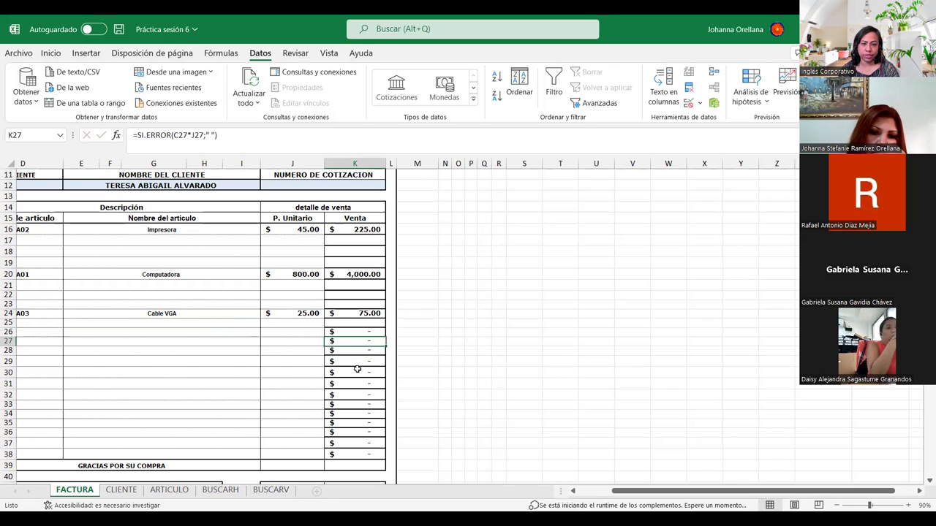
click(341, 332)
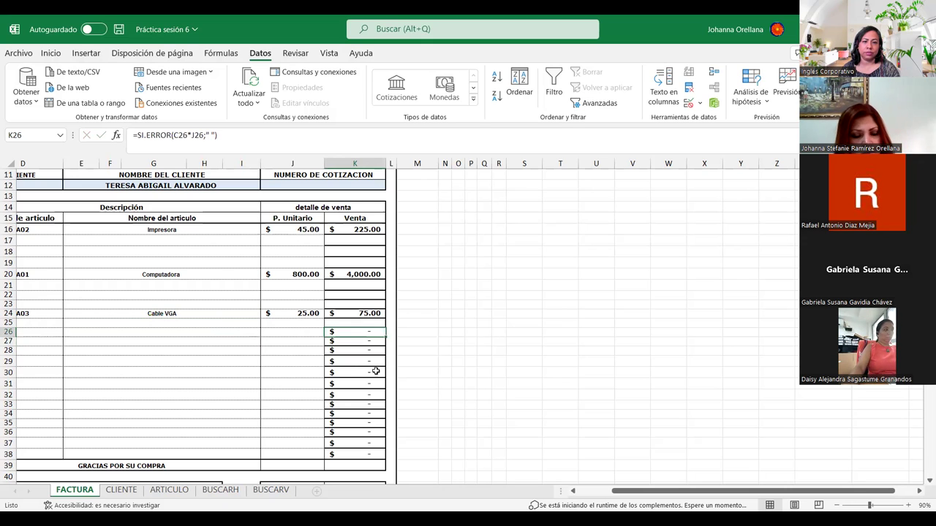
key(Down)
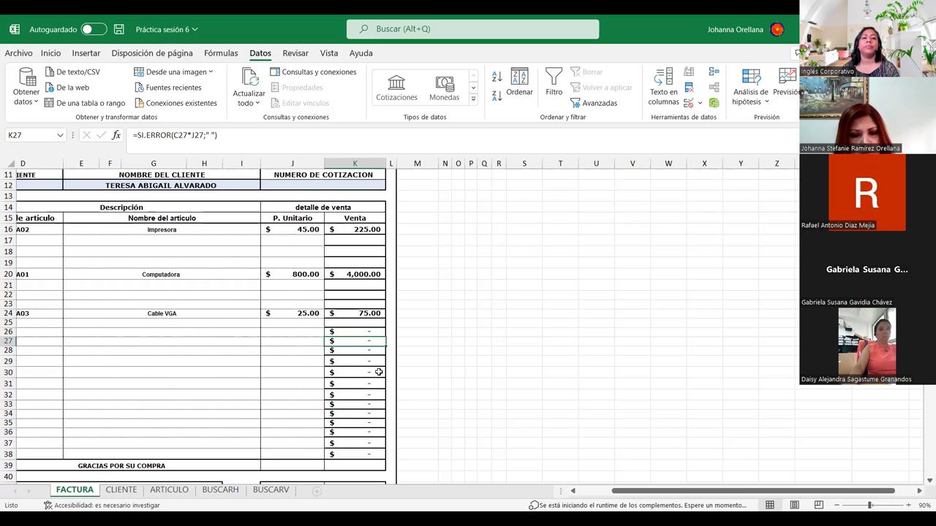
key(ctrl+Up)
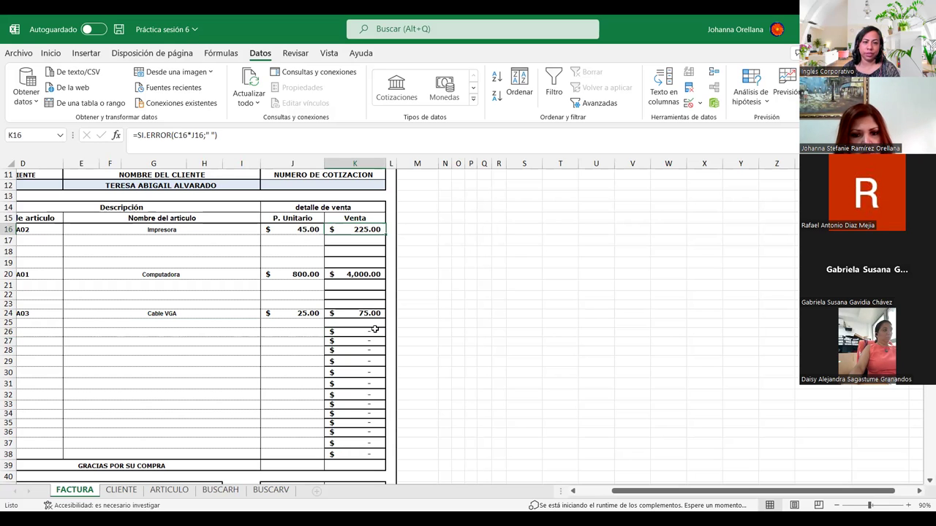
click(372, 331)
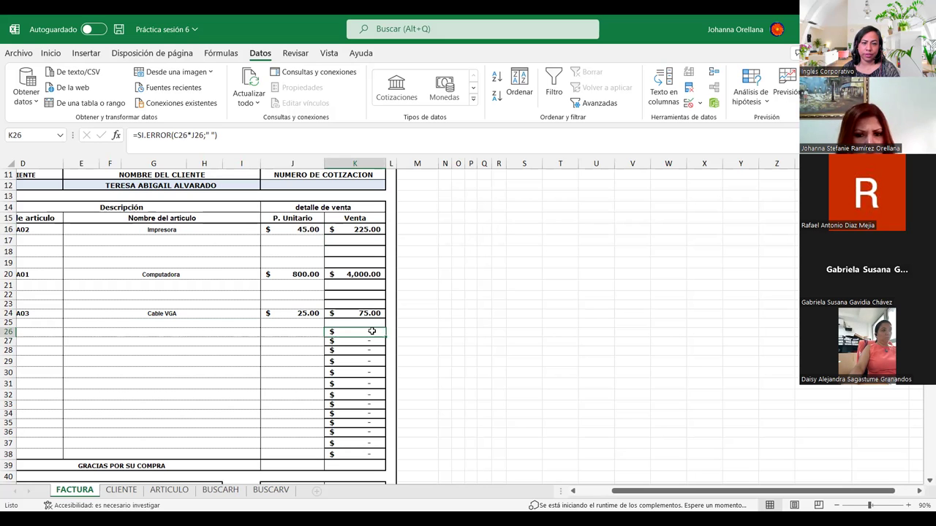
key(Down)
key(Home)
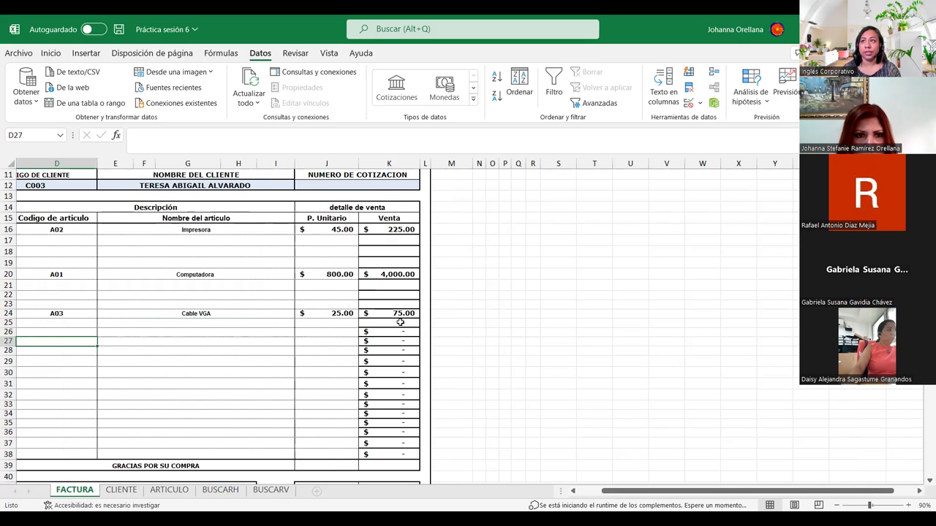
click(390, 332)
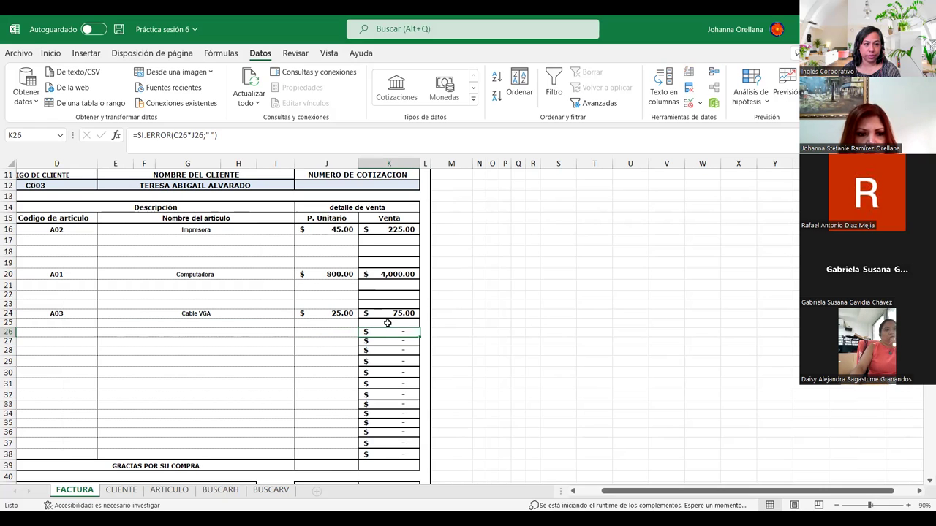
key(ctrl+z)
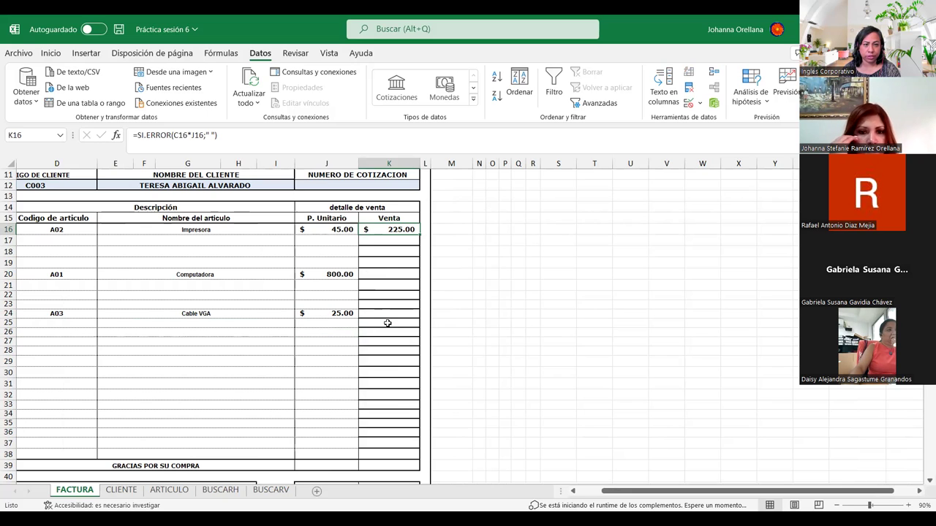
Toggle undo and redo of the column K fill-down, ending with formulas restored down to K28.
key(ctrl+y)
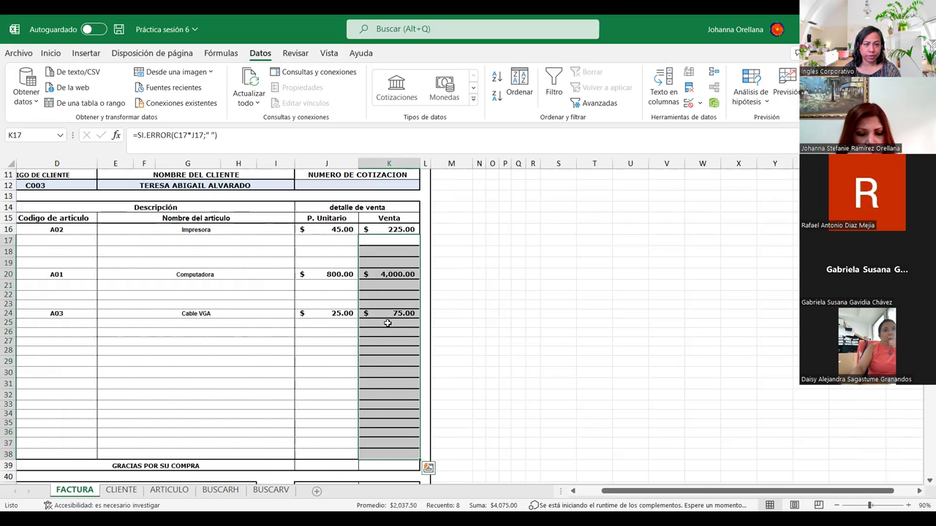
key(ctrl+z)
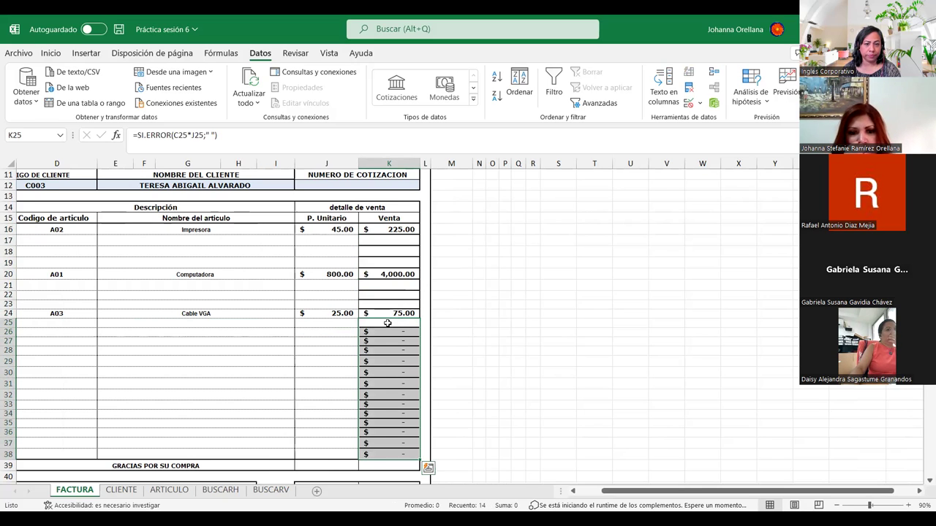
key(ctrl+z)
key(ctrl+z)
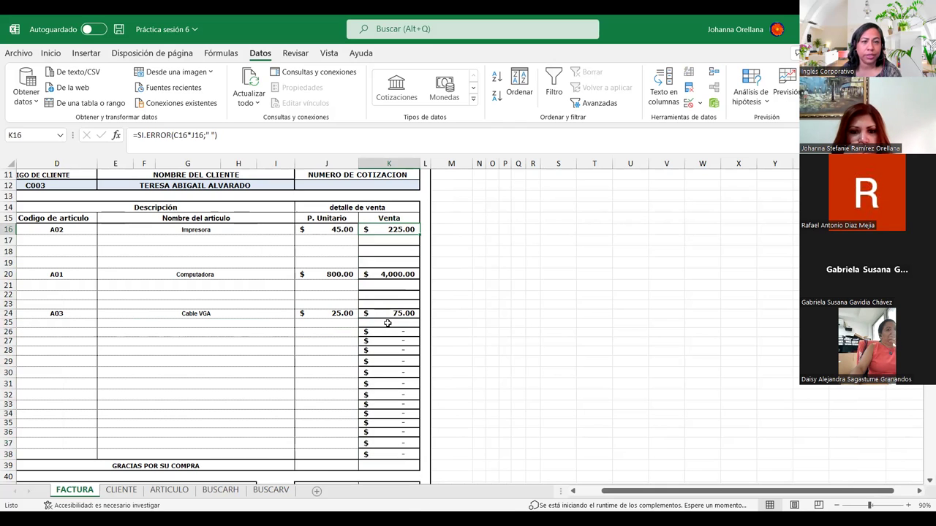
key(ctrl+y)
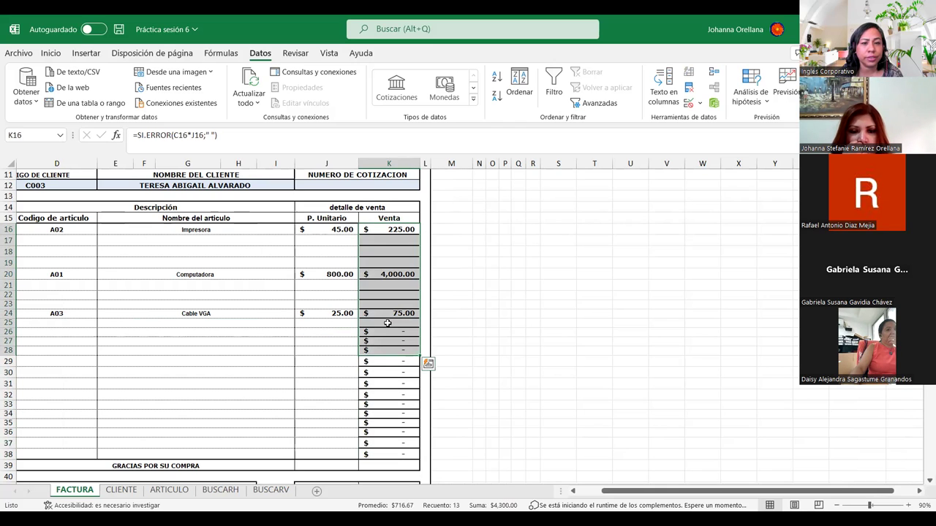
Enter a stray Z in K16, then reselect K16 after checking K17's formula.
text(Z)
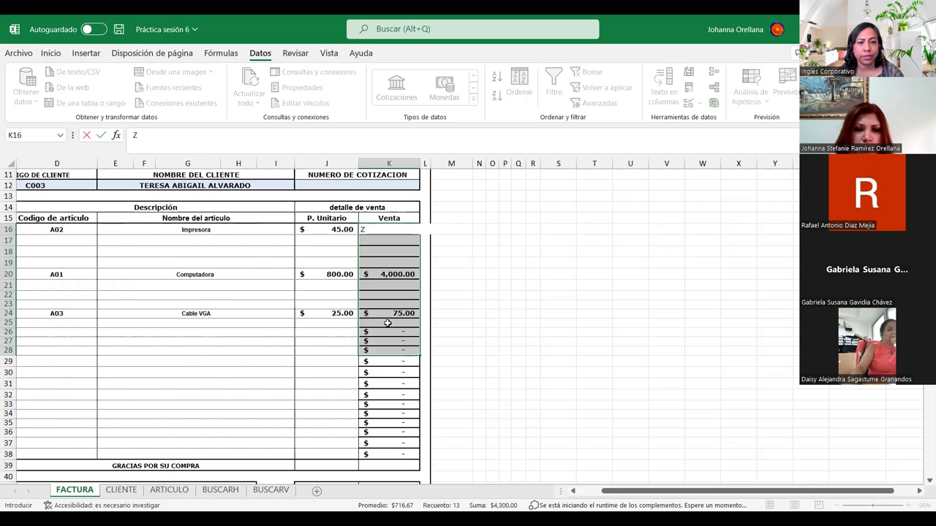
click(329, 348)
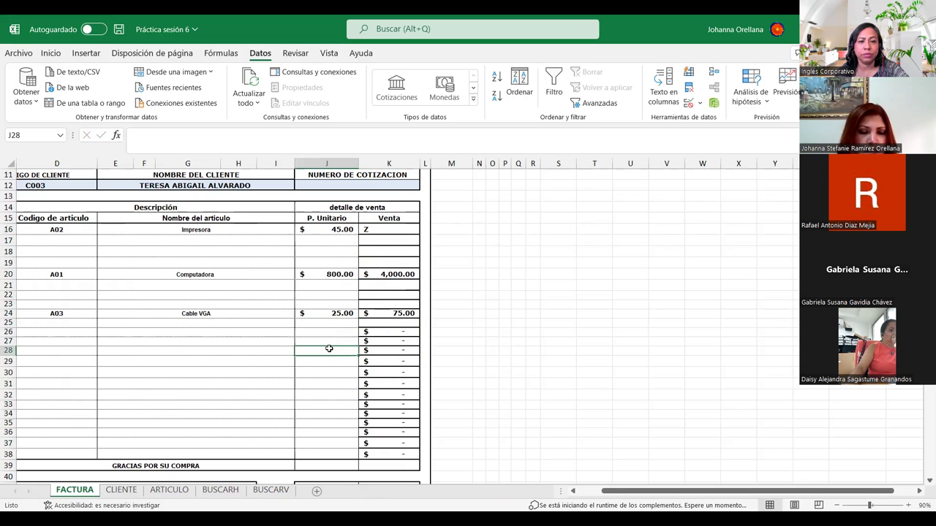
click(388, 230)
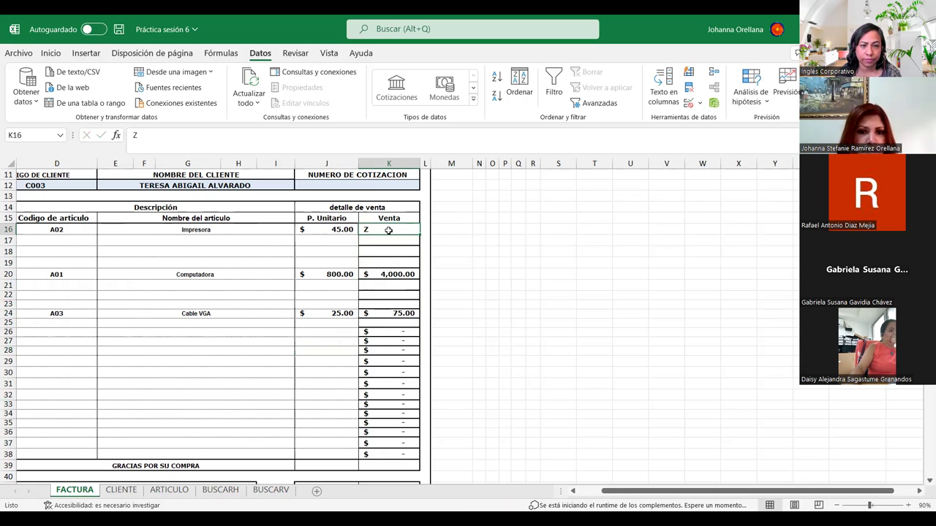
text(Z)
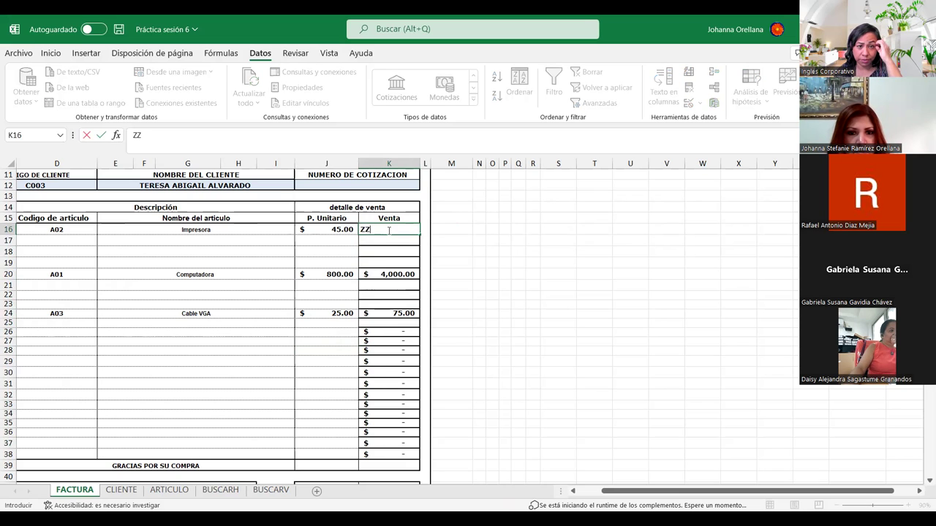
key(Escape)
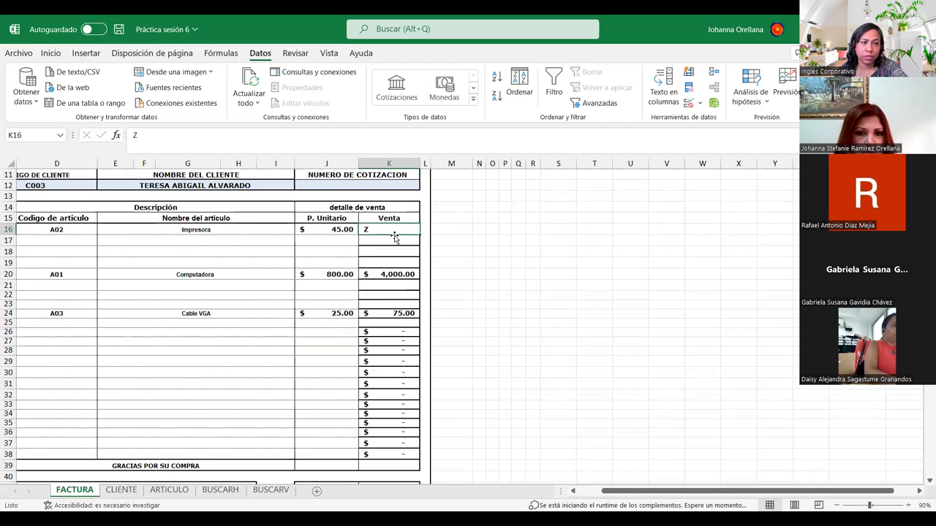
click(394, 238)
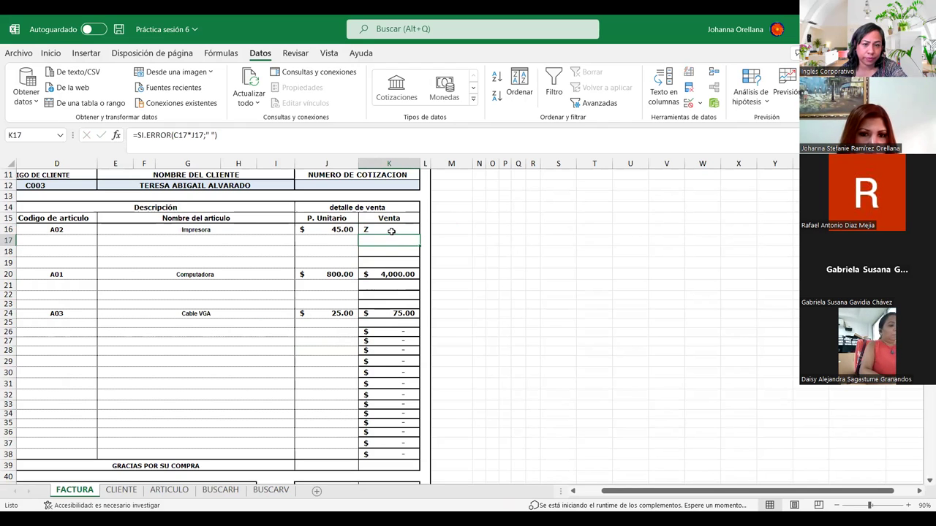
click(390, 231)
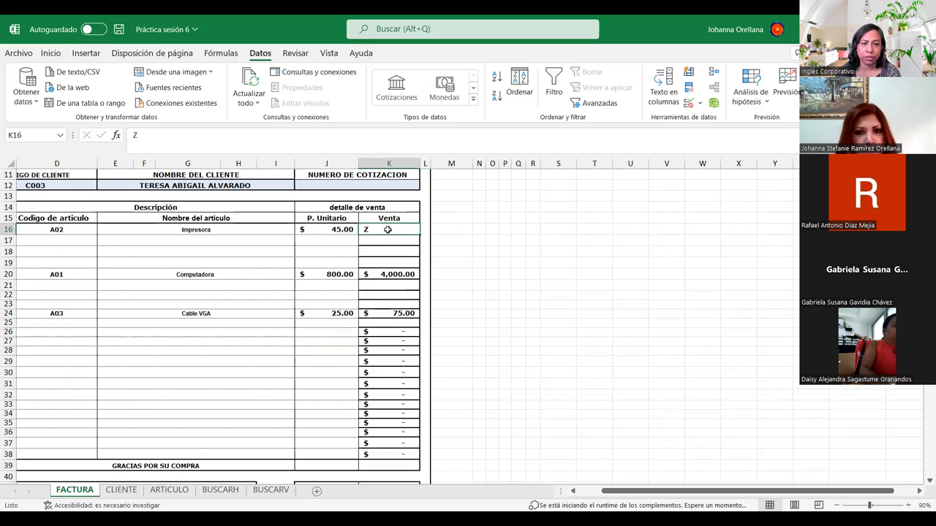
Test a Z in K26 and undo it to restore the formula, then clear the Z from K16.
click(374, 332)
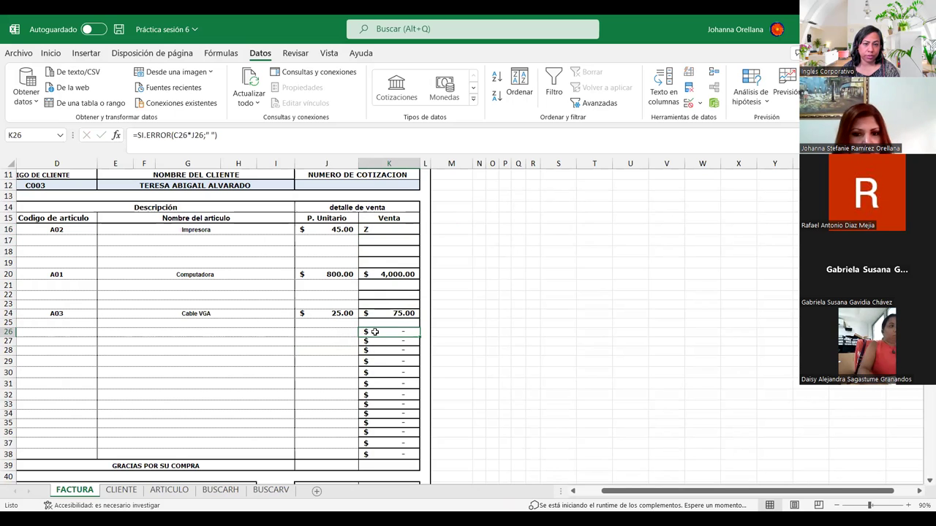
text(Z)
key(Return)
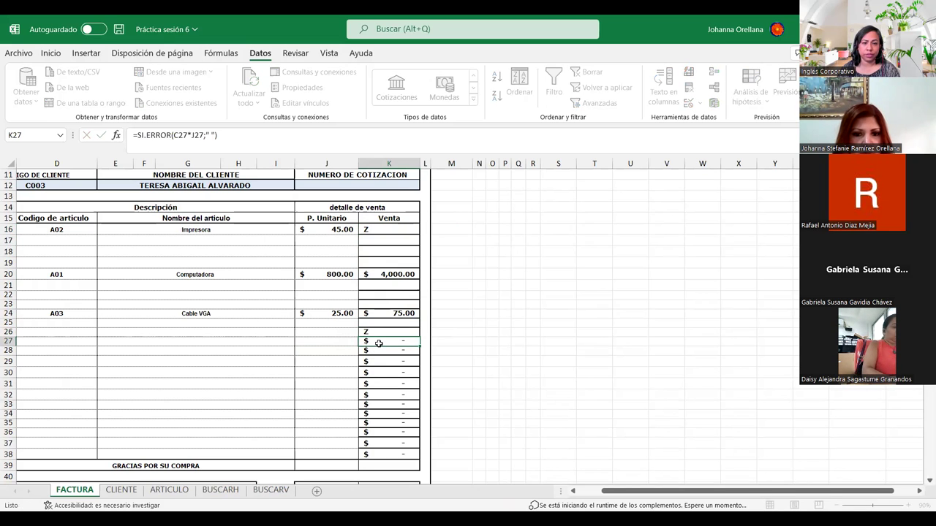
key(ctrl+z)
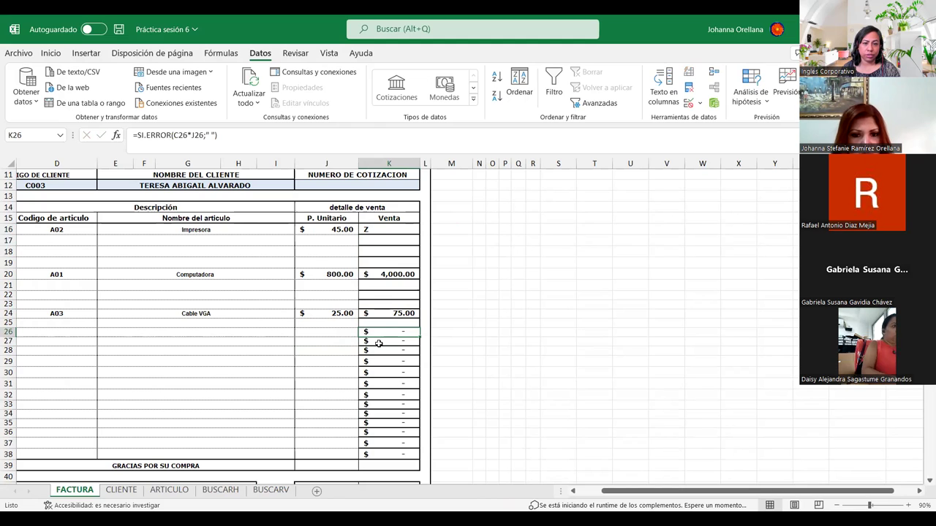
text(Z)
key(BackSpace)
key(BackSpace)
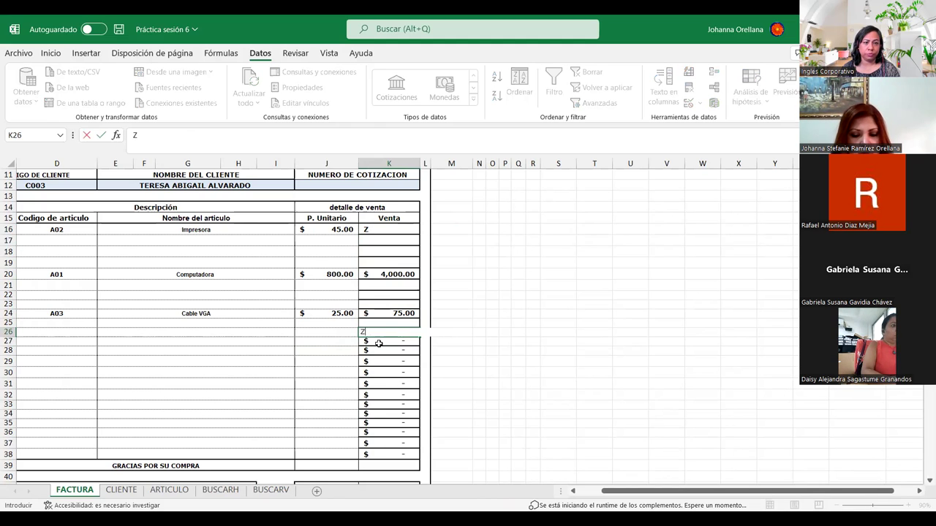
click(377, 230)
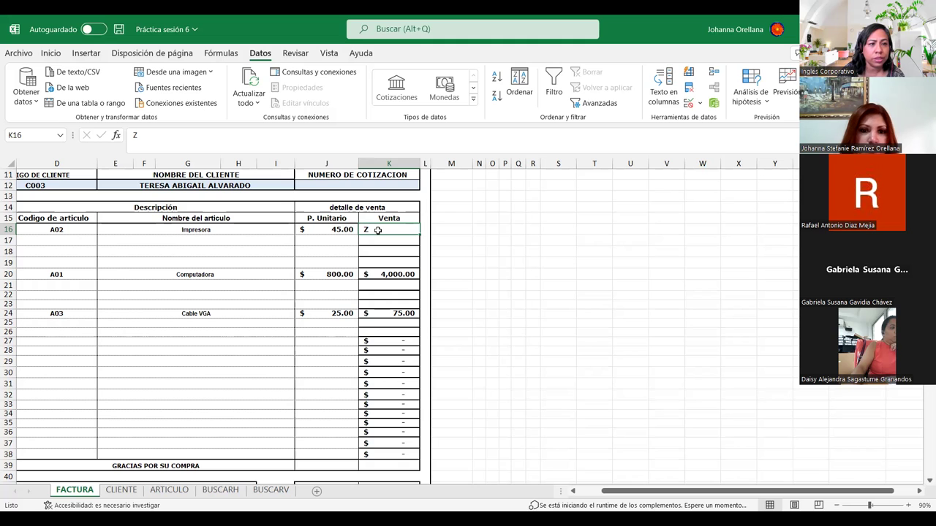
key(Escape)
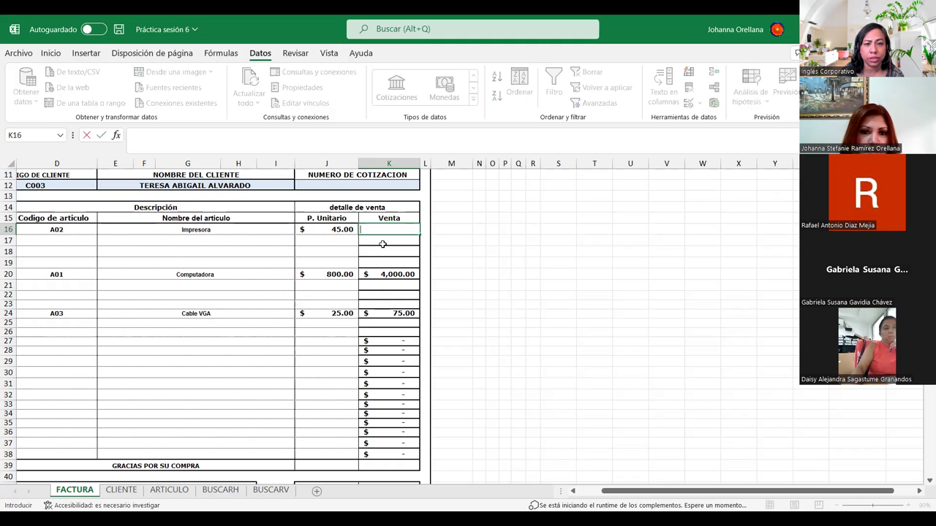
Delete the contents of K16:K38, leaving the Venta column blank, and reselect K16.
click(383, 245)
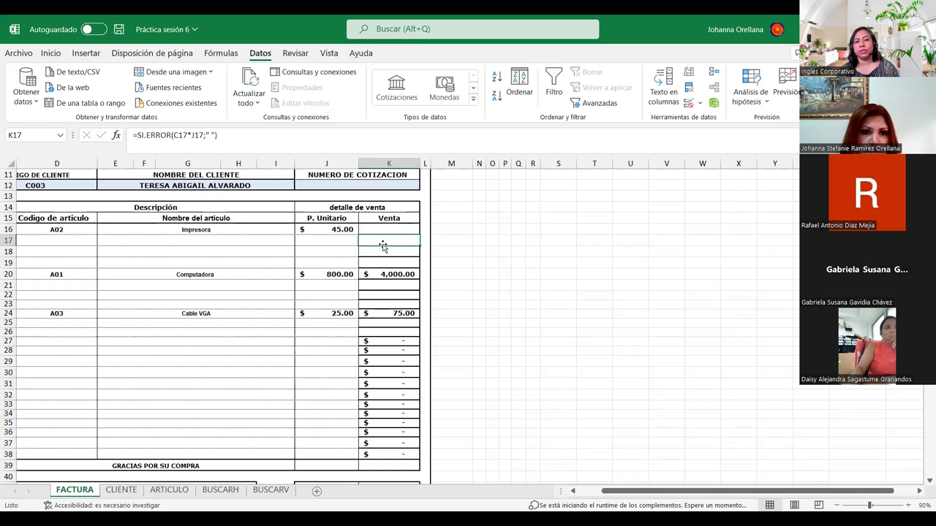
click(383, 252)
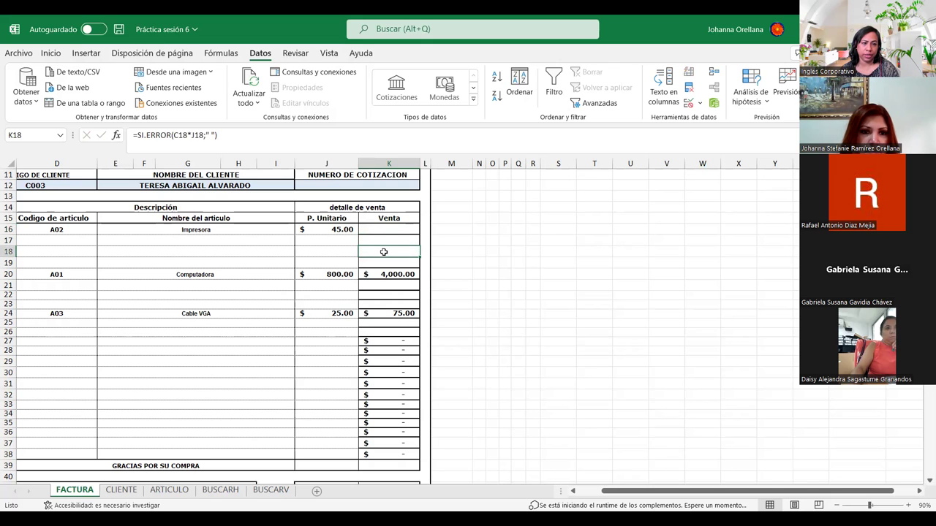
drag(387, 230, 373, 454)
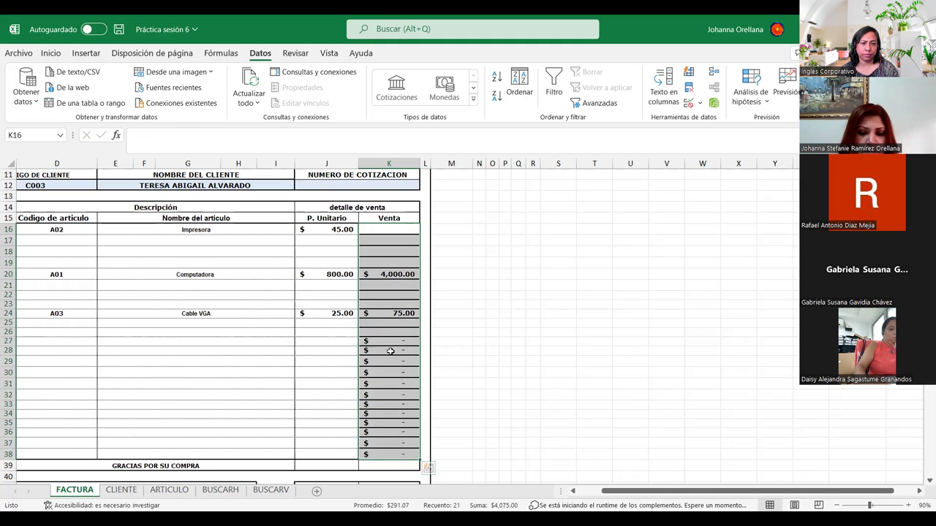
key(Delete)
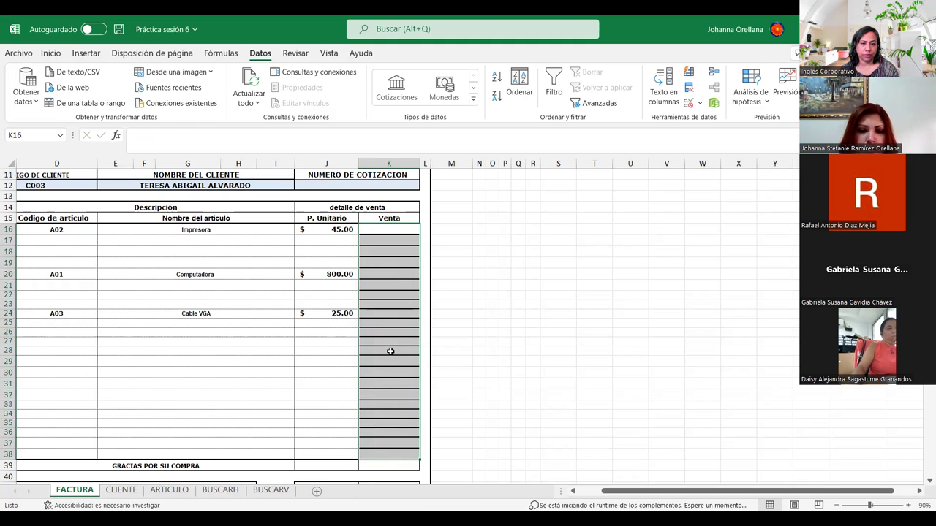
click(390, 351)
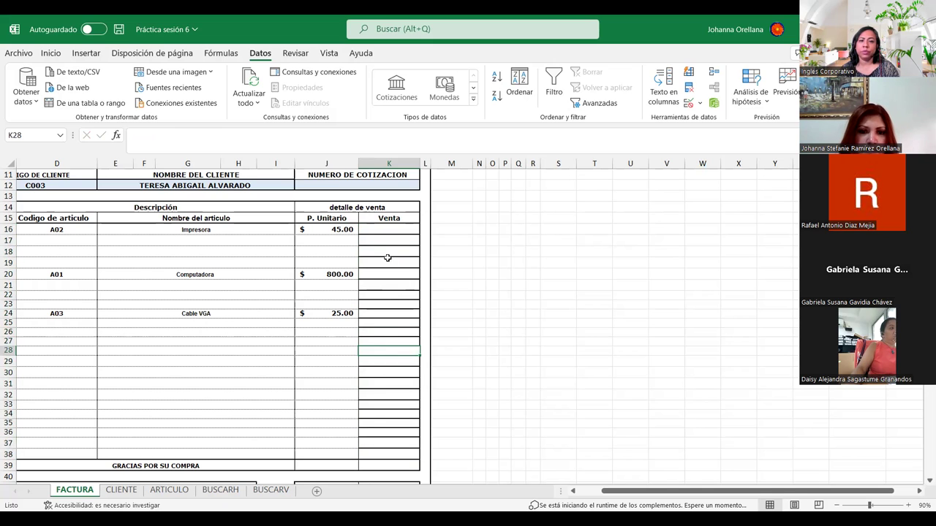
click(379, 229)
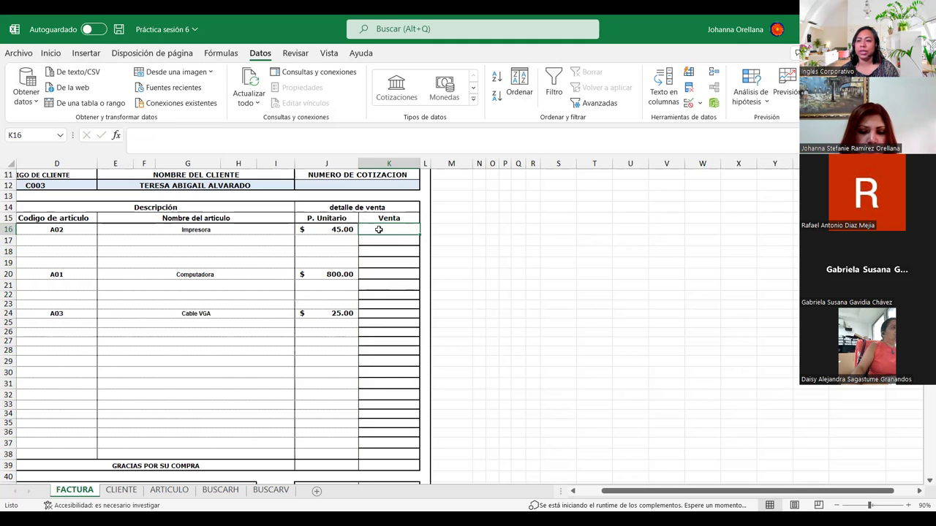
Enter =SI.ERROR(C16*J16;" ") in K16, removing the extra parenthesis, so it shows $ 225.00.
text(=)
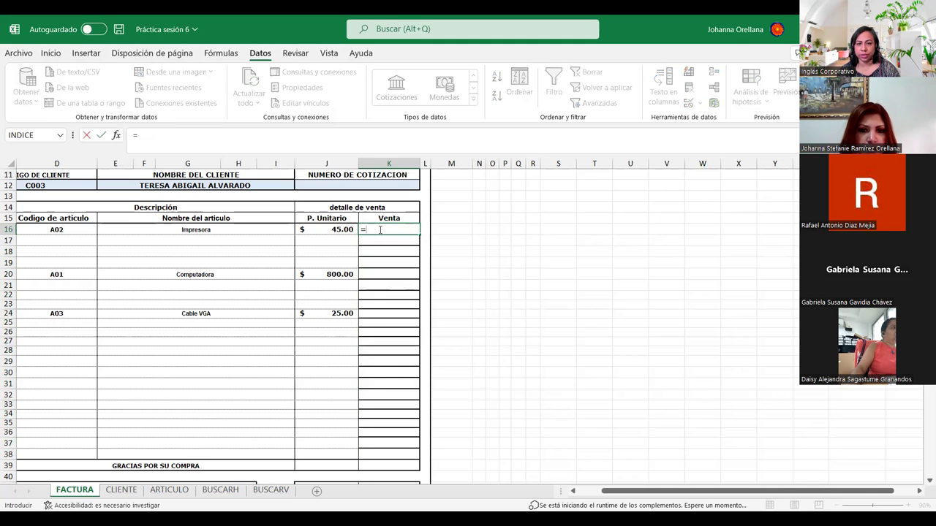
text(SI)
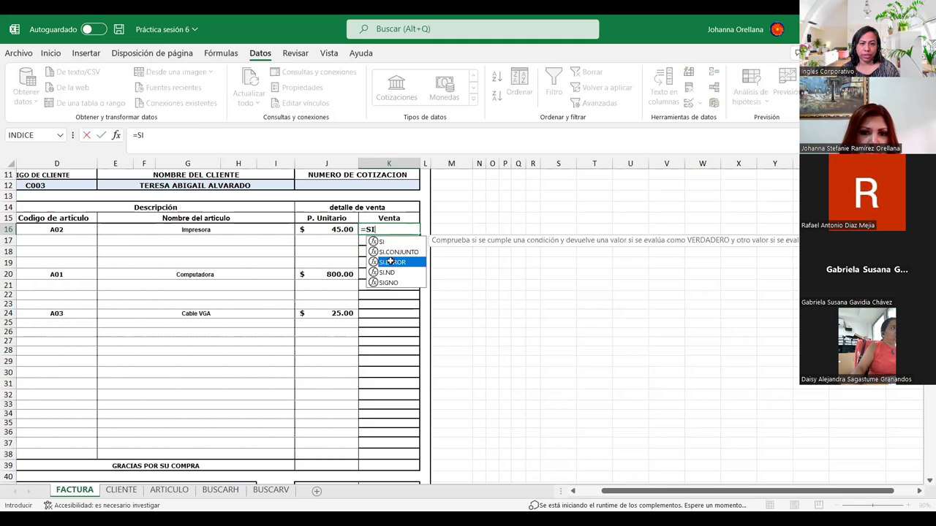
double_click(390, 261)
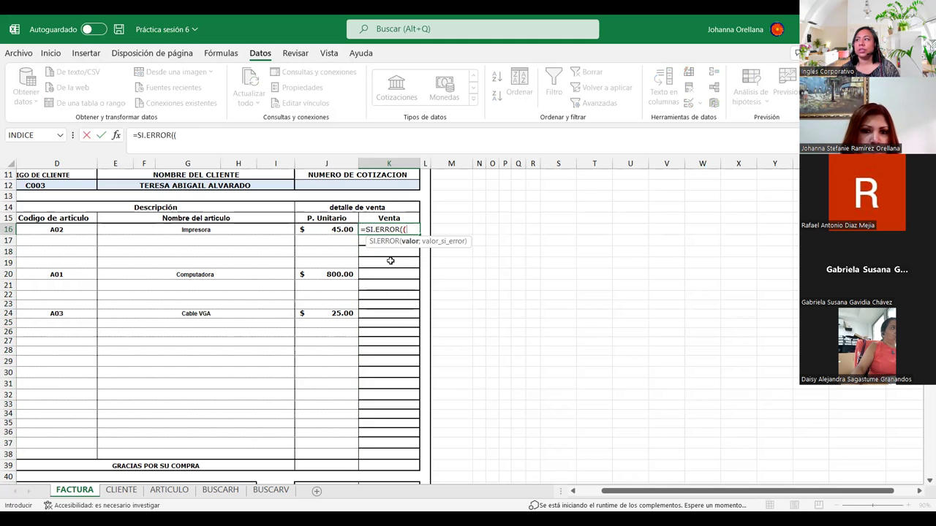
scroll(188, 221, left, 2)
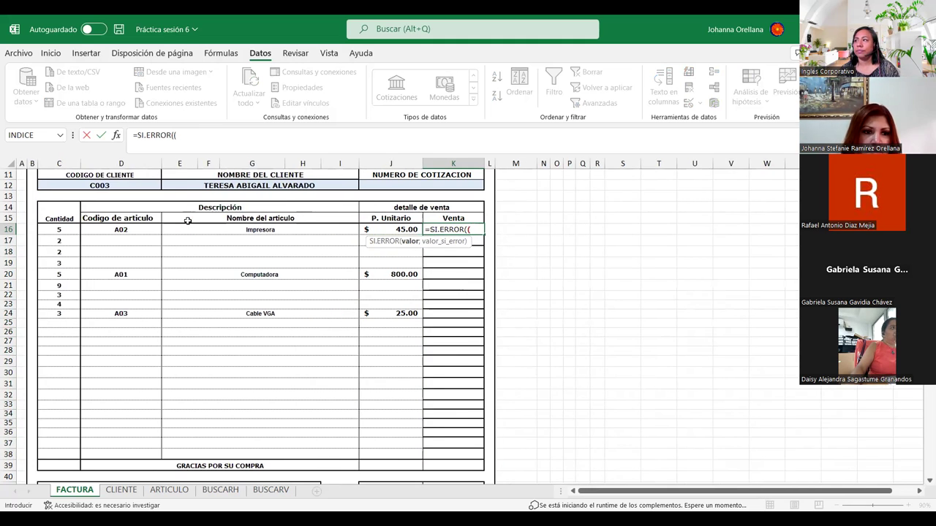
click(68, 229)
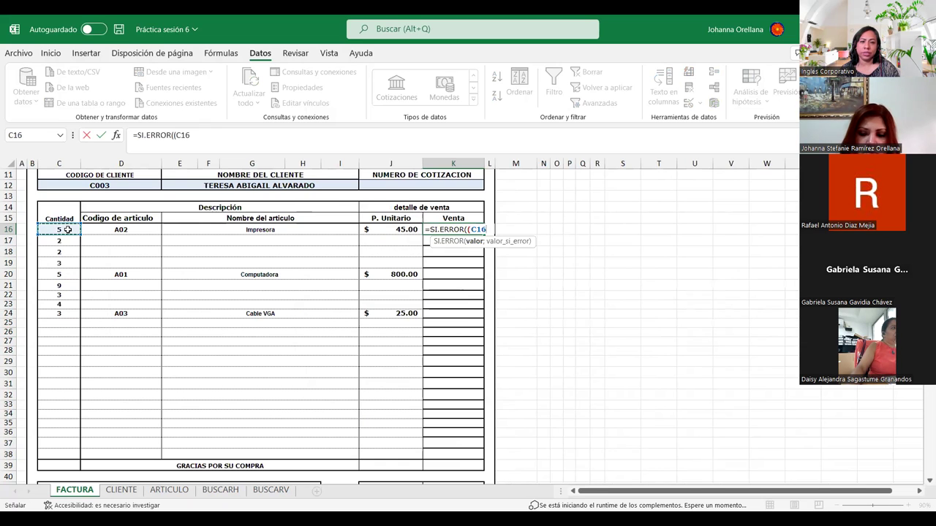
text(*)
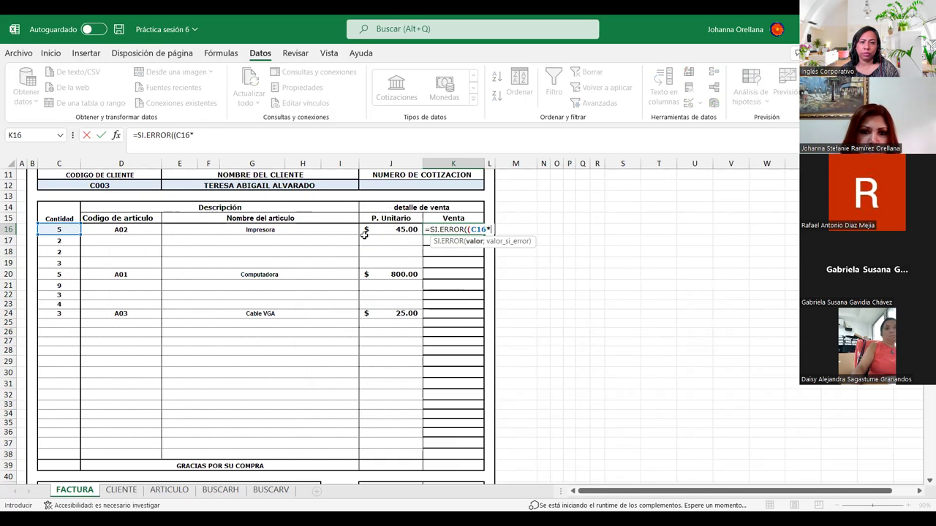
click(382, 227)
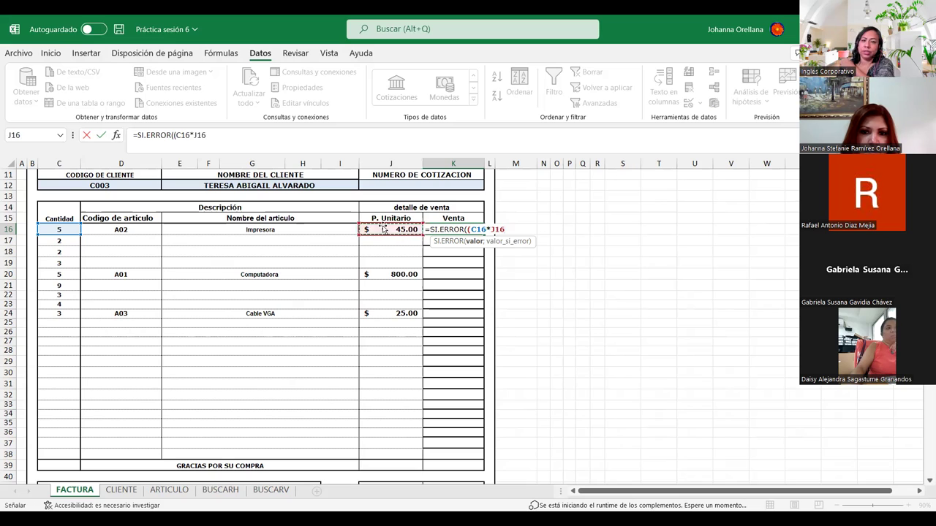
text(;)
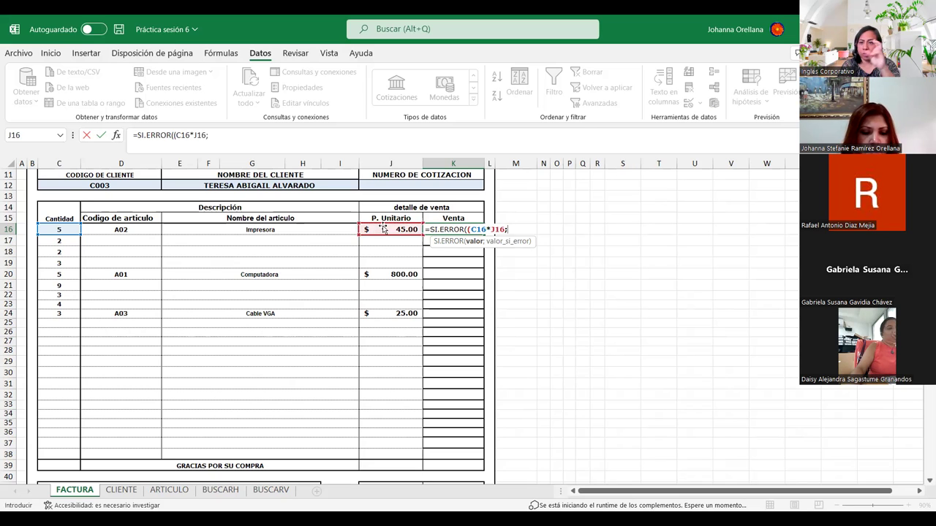
text(")
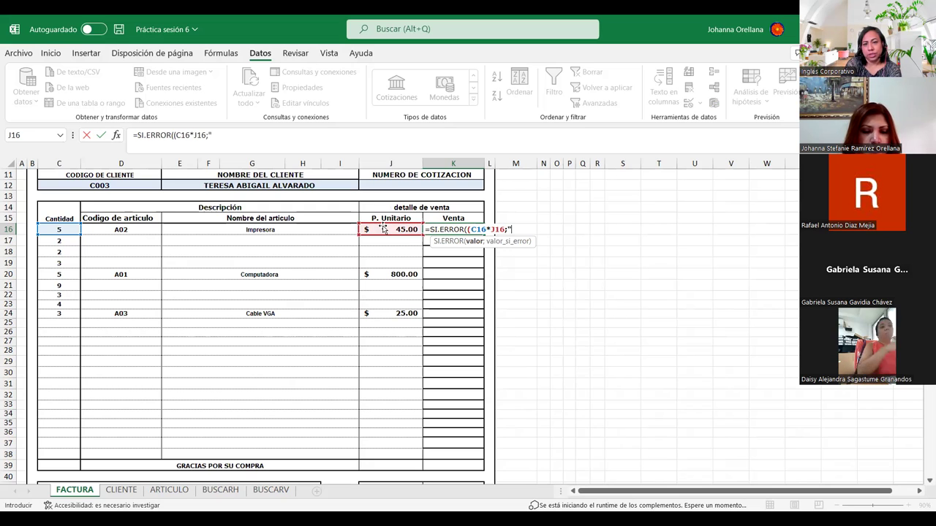
text( "))
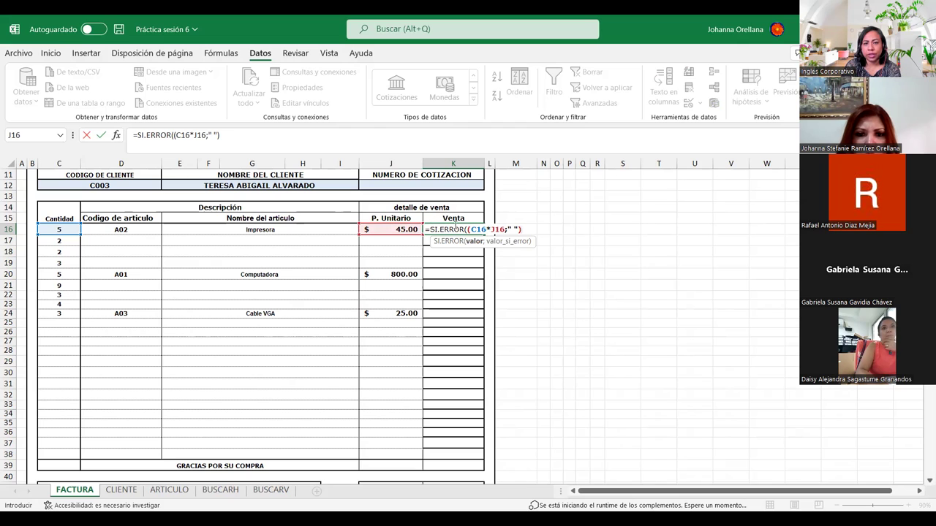
click(466, 230)
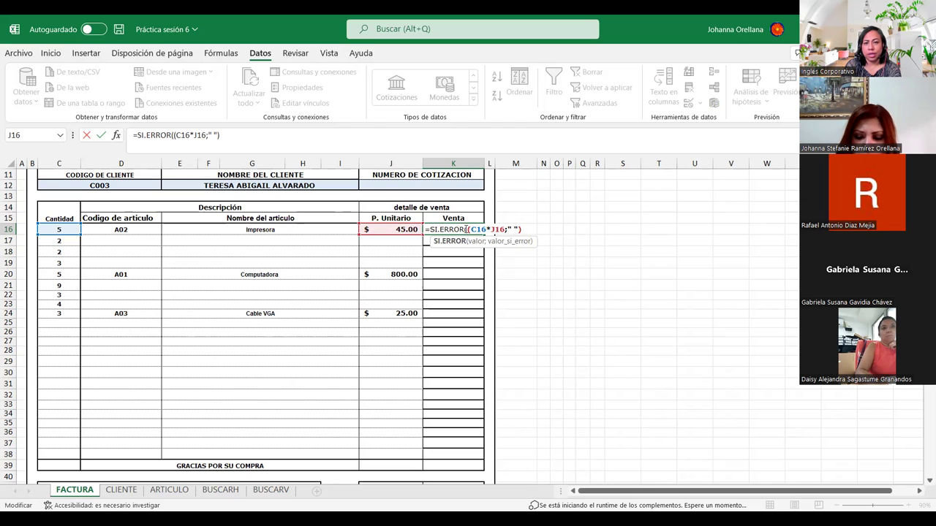
key(Delete)
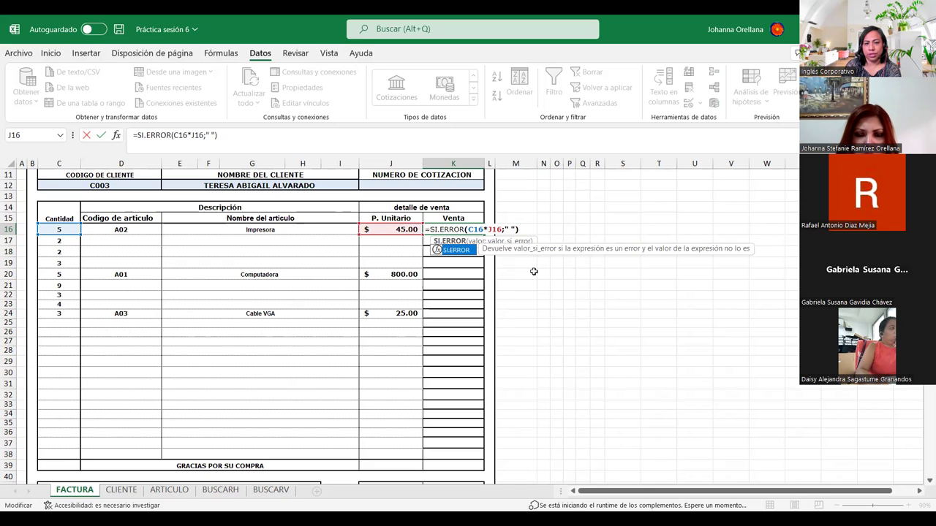
key(Return)
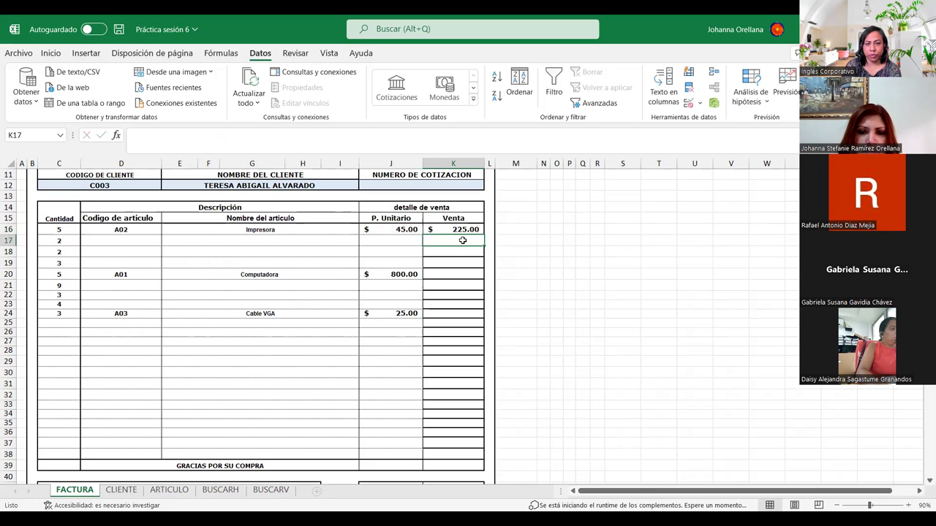
Fill K16's sale formula down to K38 and reopen K16 to review it.
click(457, 229)
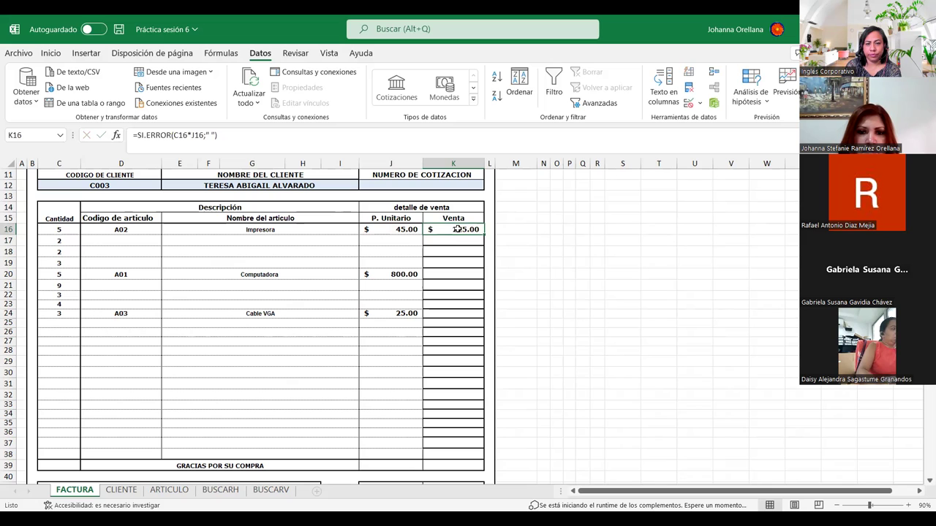
drag(482, 235, 480, 455)
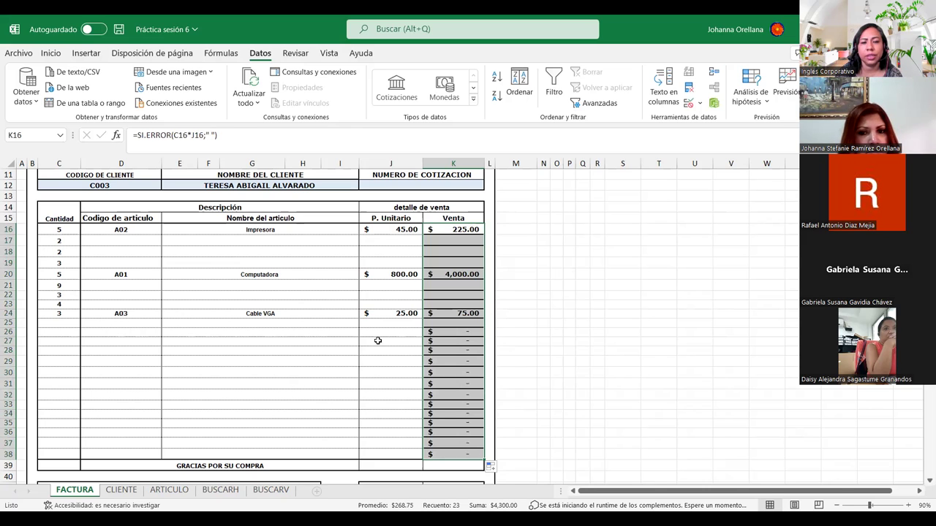
double_click(452, 229)
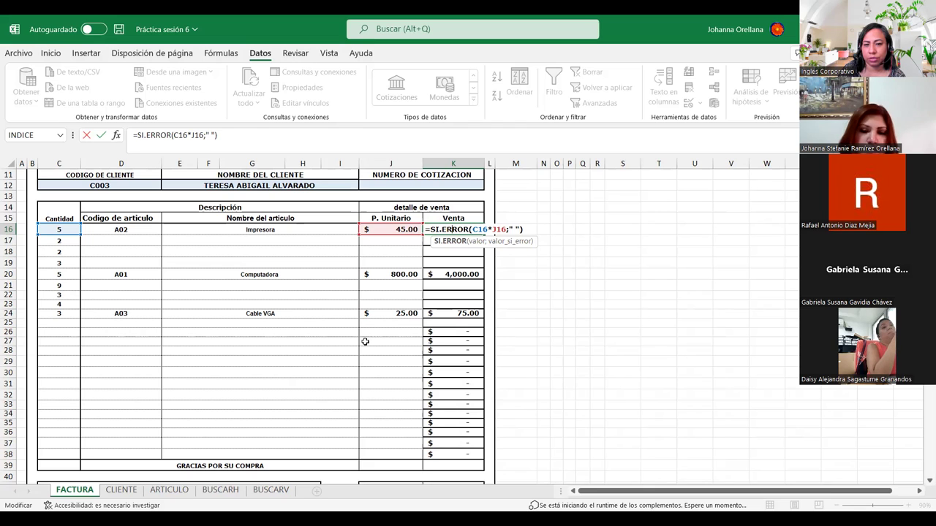
Commit K16, review the column J price lookups, and fill J24's formula down to J38.
key(Return)
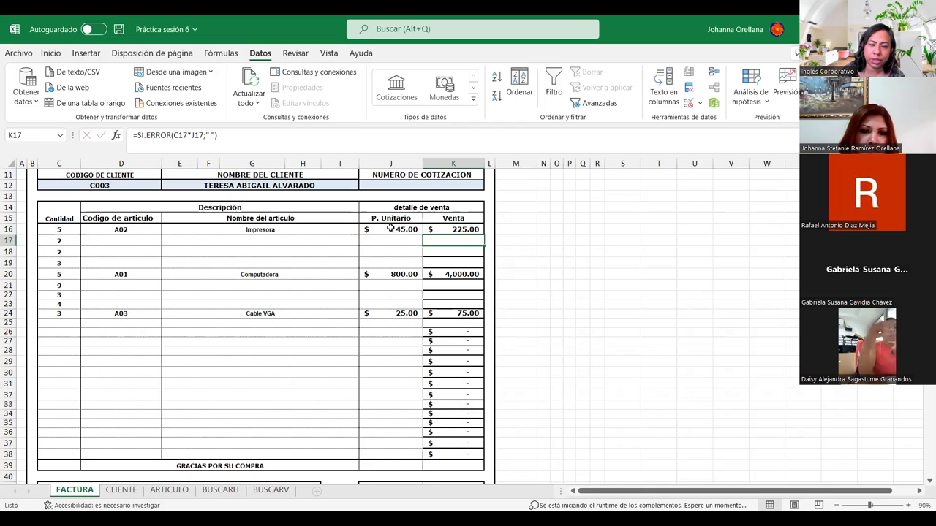
click(389, 229)
key(Down)
key(Down)
key(Down)
key(Down)
key(Down)
key(Down)
key(Down)
key(Down)
key(Down)
key(Down)
key(Down)
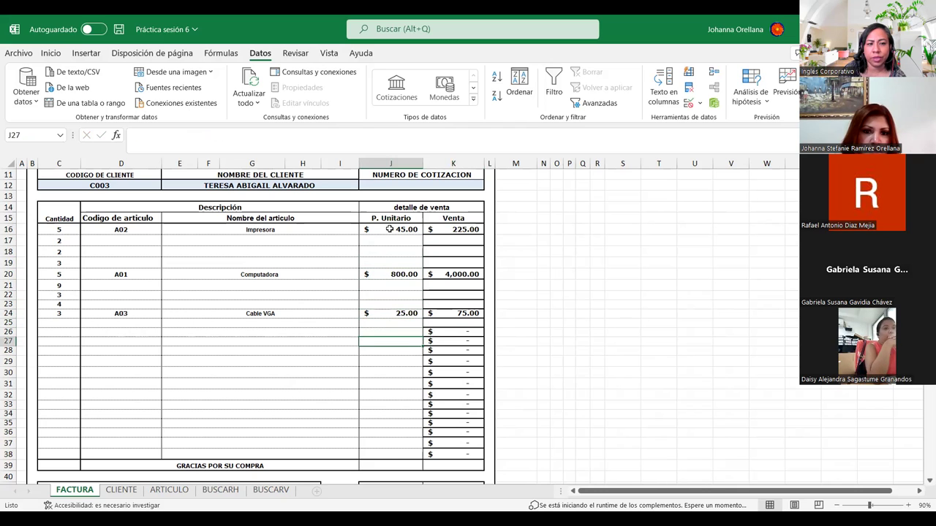
key(Up)
key(Up)
key(Down)
key(Up)
key(Down)
key(Up)
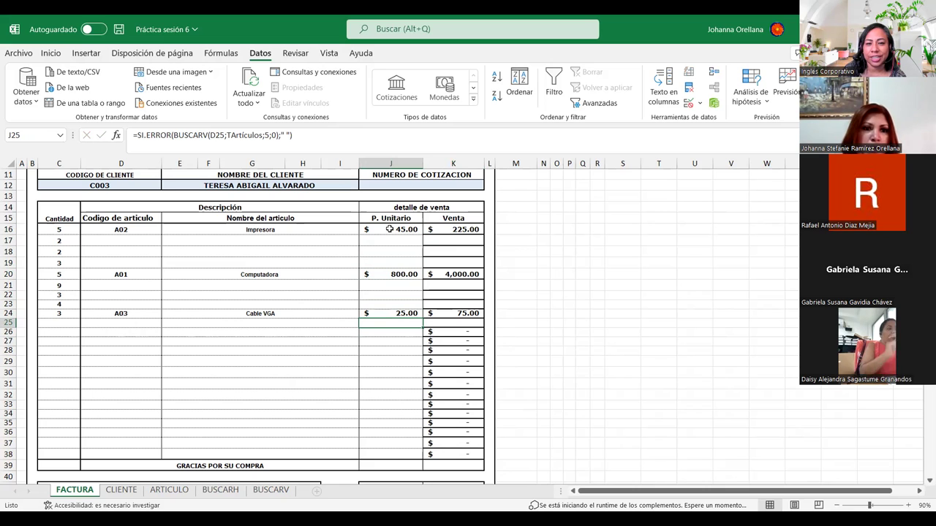
key(Down)
key(Down)
key(Down)
key(Down)
key(Down)
key(Down)
key(Down)
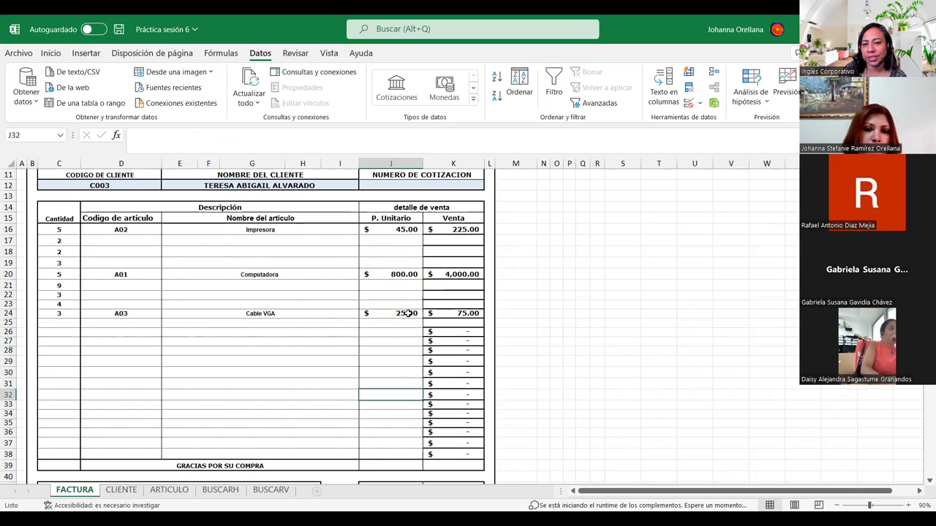
click(407, 313)
drag(423, 320, 402, 460)
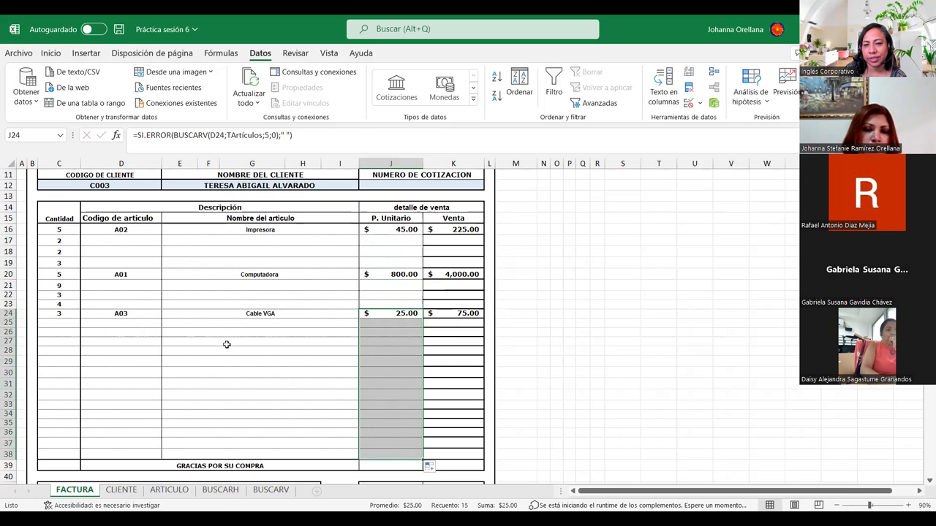
Open the K21 sale formula for editing and cancel the accidental change.
click(212, 362)
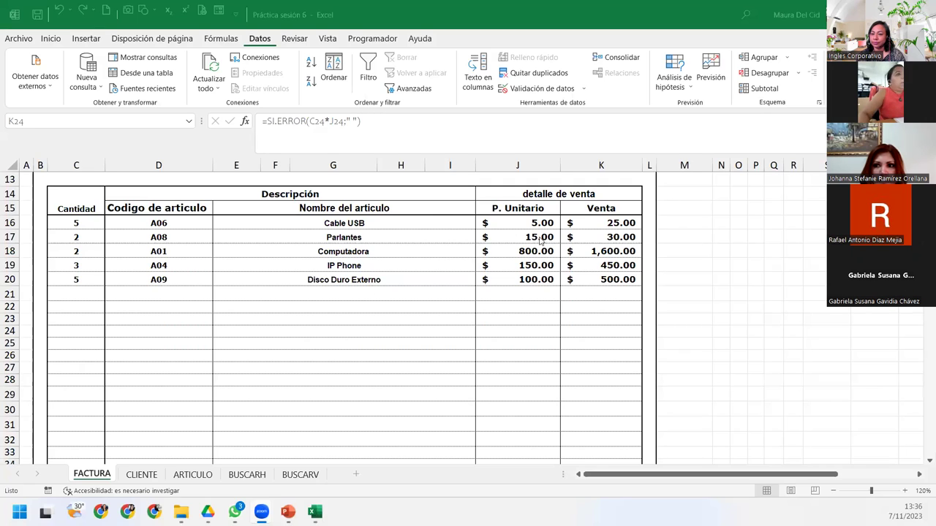
click(591, 295)
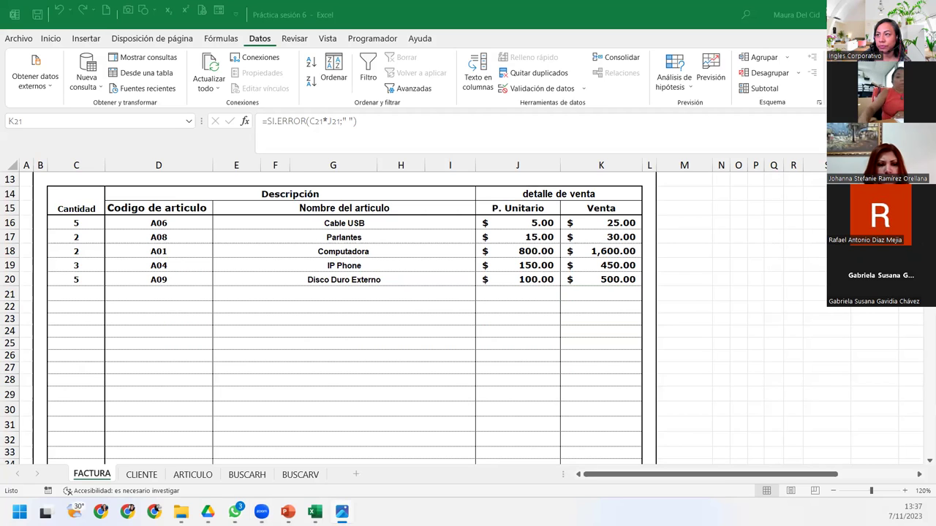
key(F2)
click(97, 270)
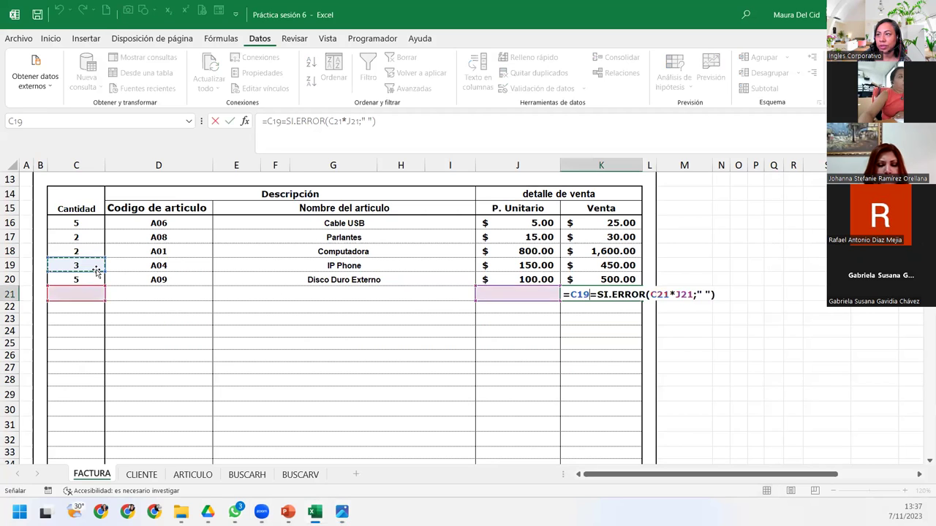
key(Escape)
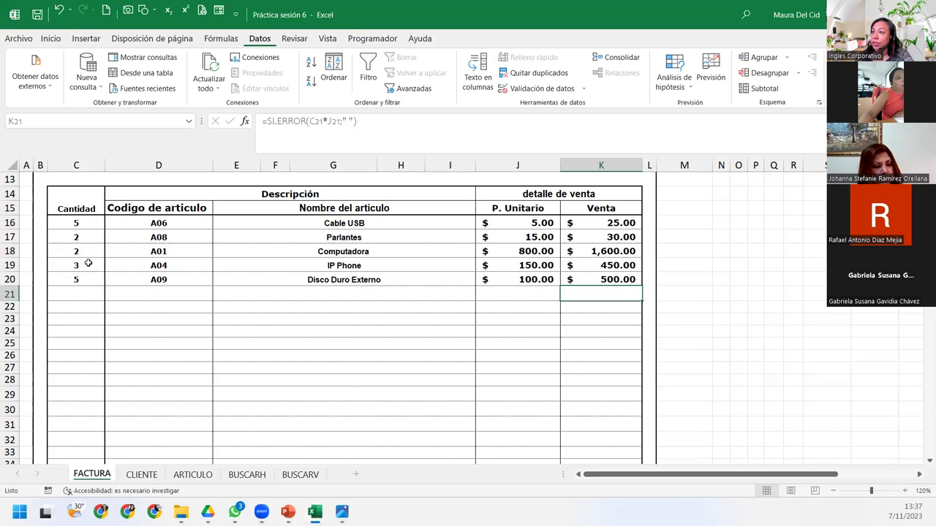
Review the quantity input messages on C17–C20, then select C16:C38.
click(95, 269)
click(90, 242)
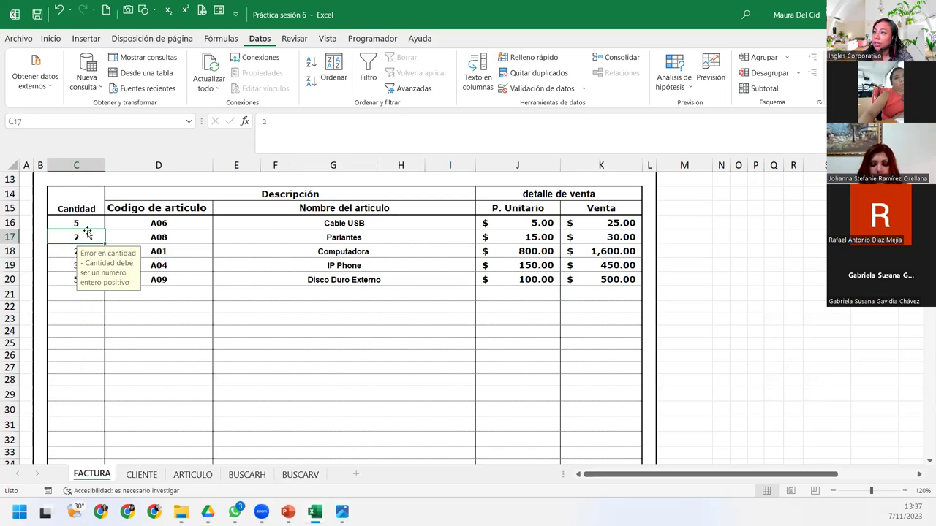
click(65, 249)
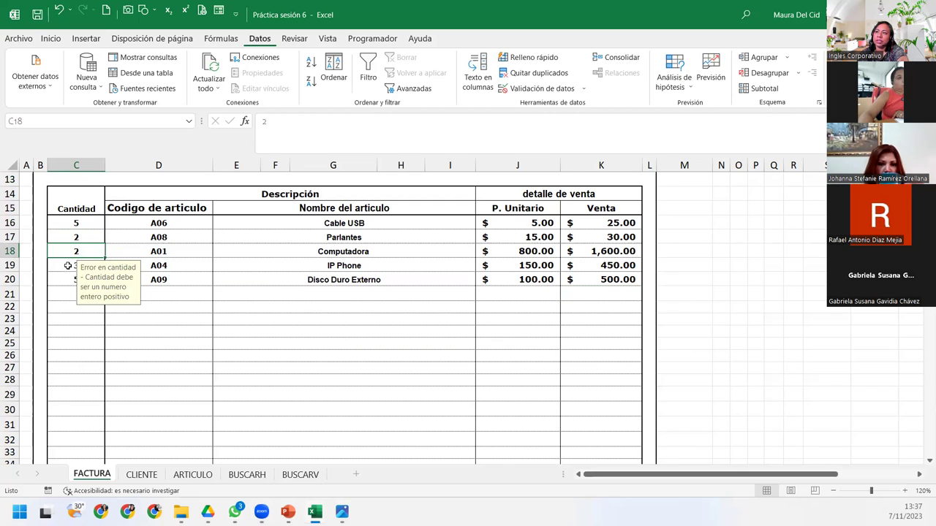
click(67, 265)
click(70, 280)
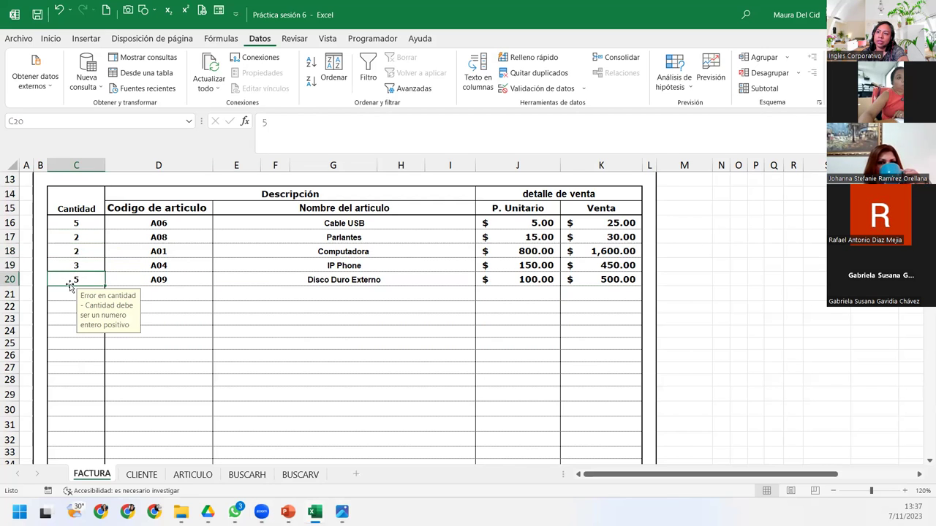
drag(73, 222, 87, 430)
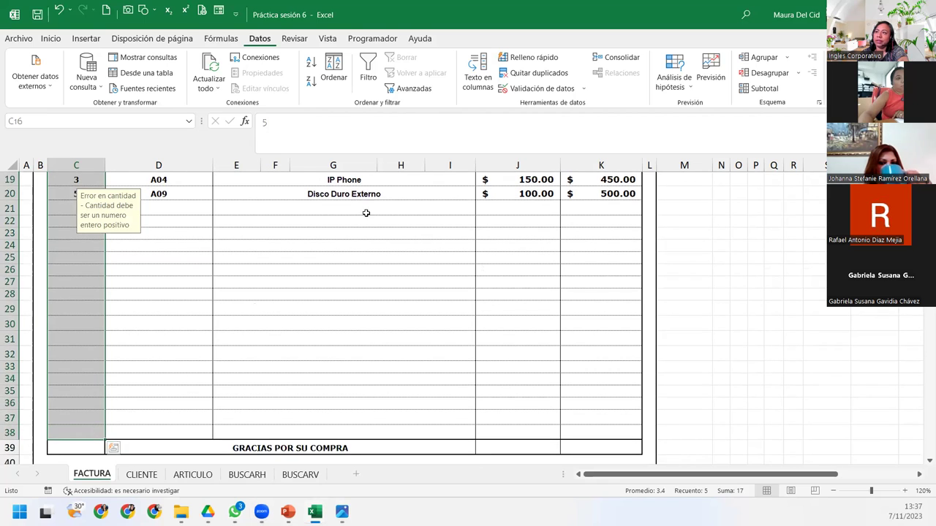
Apply a Número entero (greater than 0) data validation rule to the Cantidad cells.
click(552, 89)
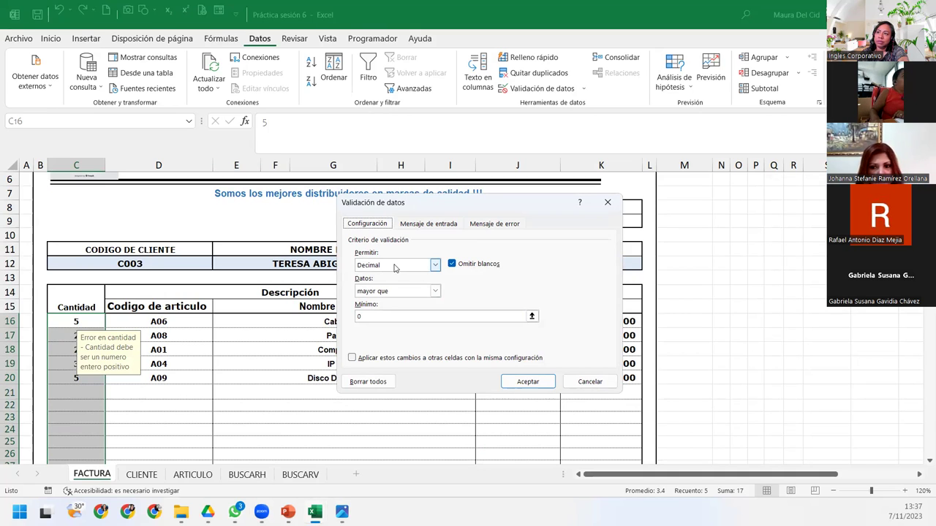
click(394, 268)
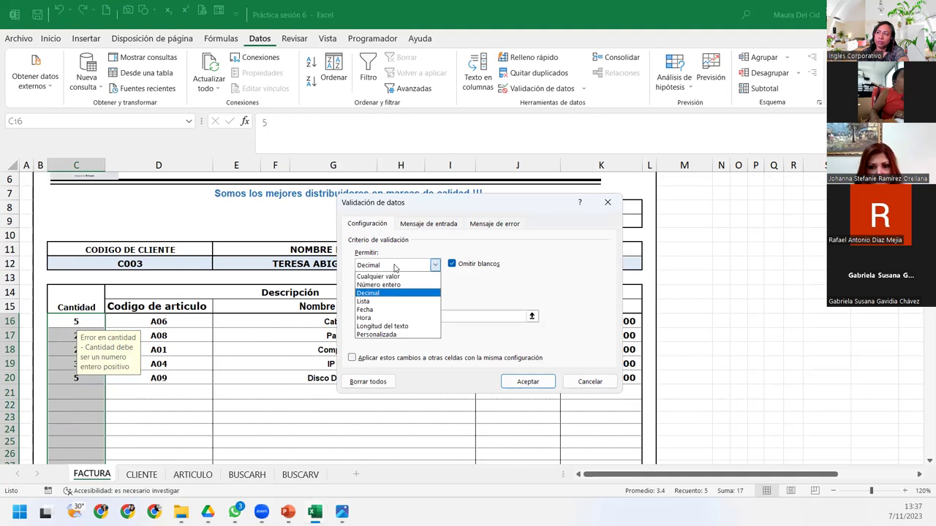
click(392, 285)
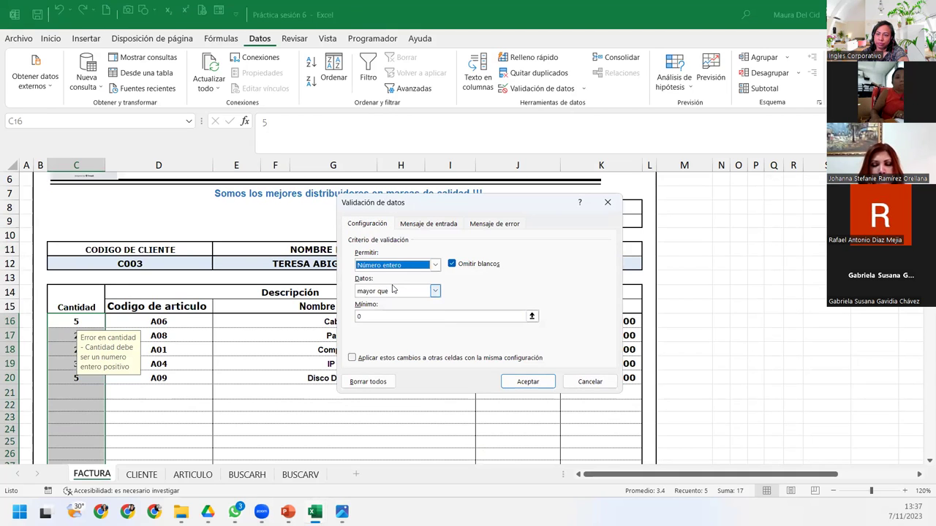
click(516, 380)
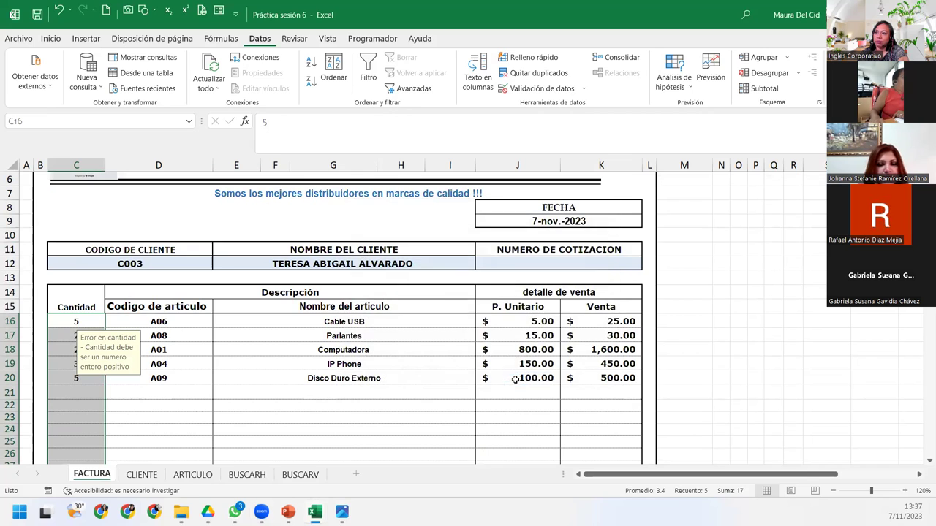
Check the validation message by moving through quantity cells C16 to C21 and back.
click(73, 322)
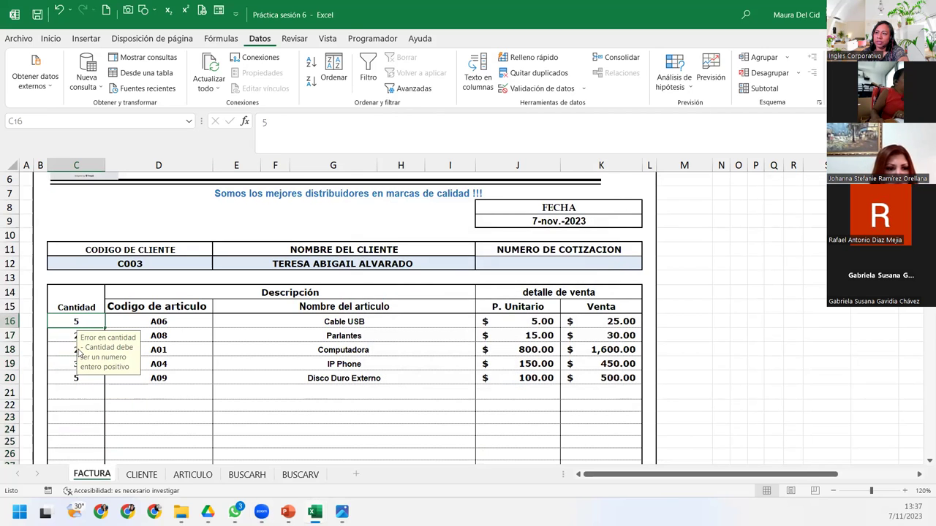
click(75, 349)
click(74, 335)
click(75, 349)
click(73, 364)
click(71, 378)
click(70, 392)
click(65, 416)
click(67, 392)
click(70, 336)
click(73, 321)
click(164, 323)
click(86, 349)
click(83, 321)
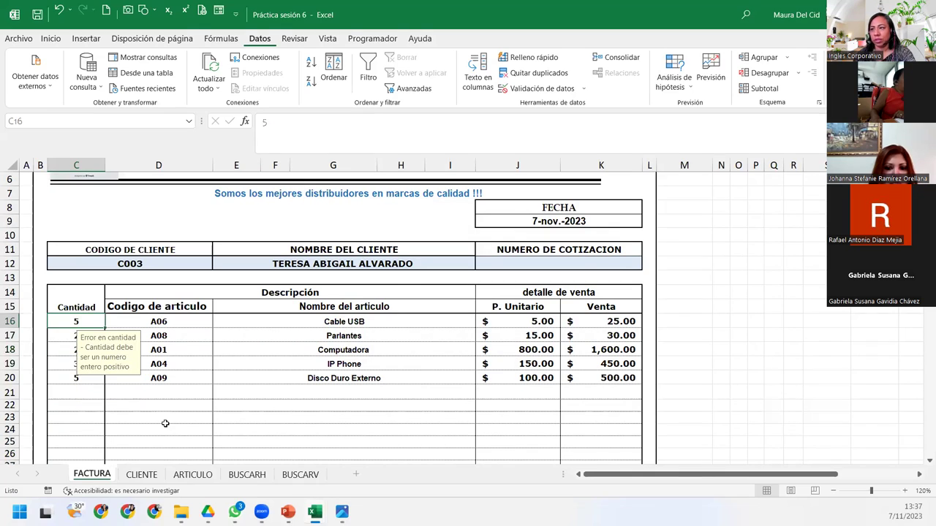
Recheck the quantity cells with the arrow keys and reselect the Cantidad range.
key(Down)
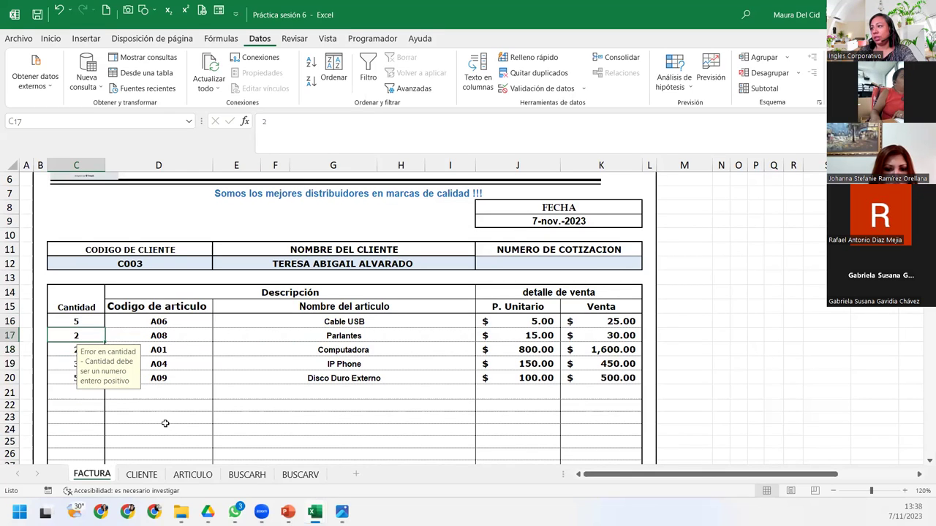
key(Up)
key(Down)
key(Down)
key(Down)
key(Down)
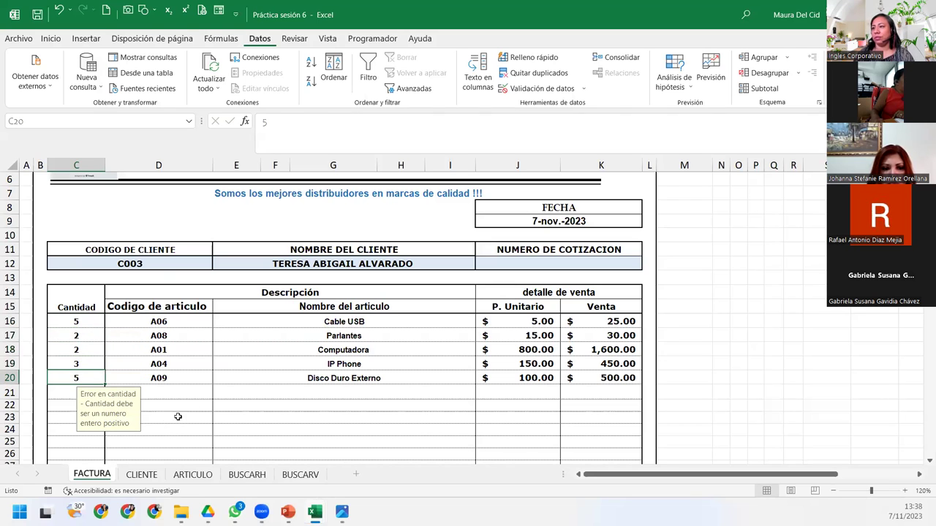
mouse_move(73, 322)
mouse_down()
mouse_move(81, 455)
mouse_move(79, 445)
mouse_up()
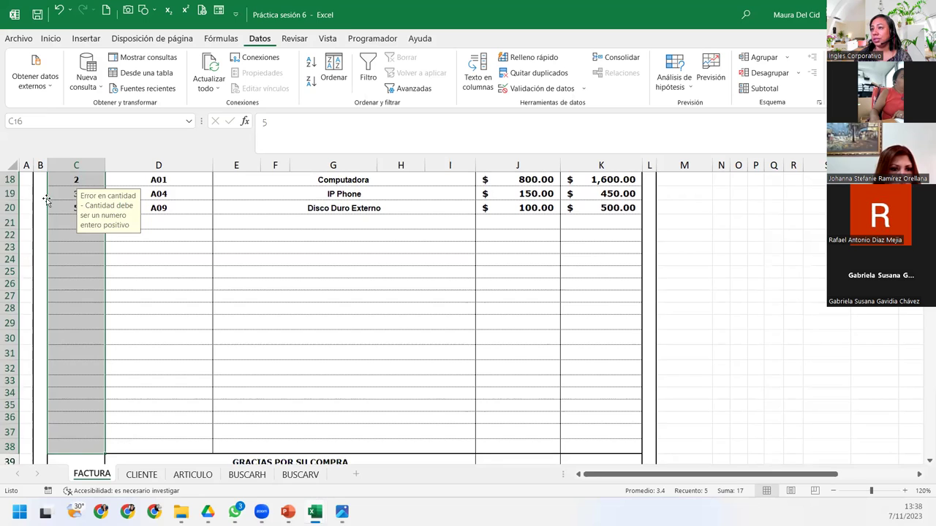
scroll(47, 200, up, 2)
scroll(46, 200, up, 1)
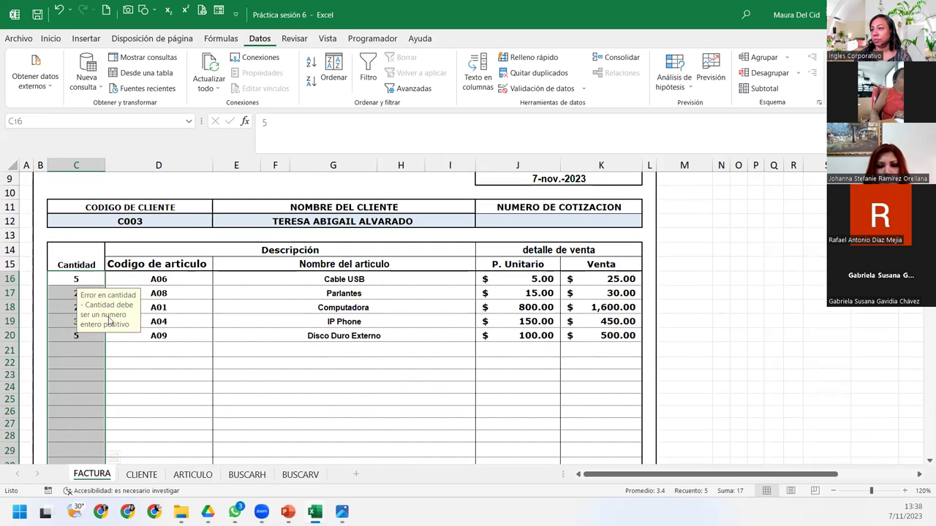
Uncheck Mostrar mensaje de entrada in the Cantidad validation, then reselect C16:C38.
click(528, 94)
click(444, 226)
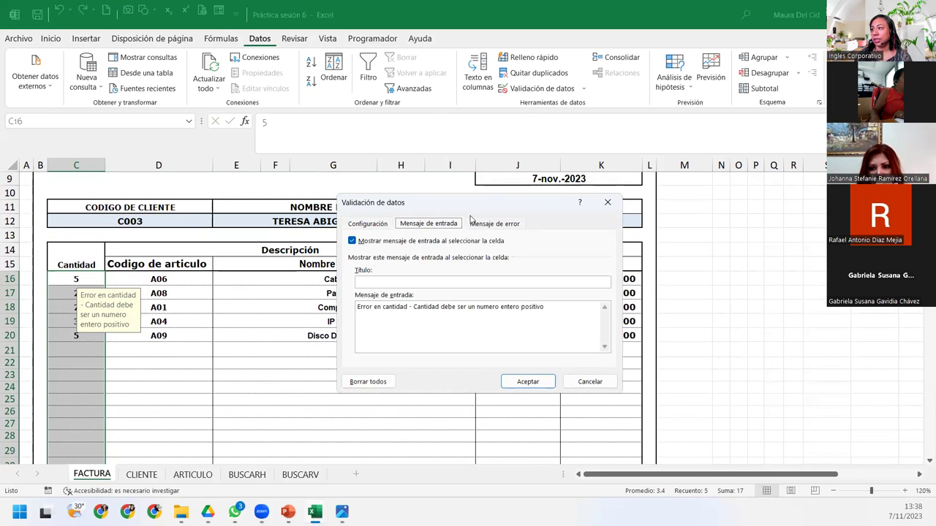
drag(484, 202, 302, 213)
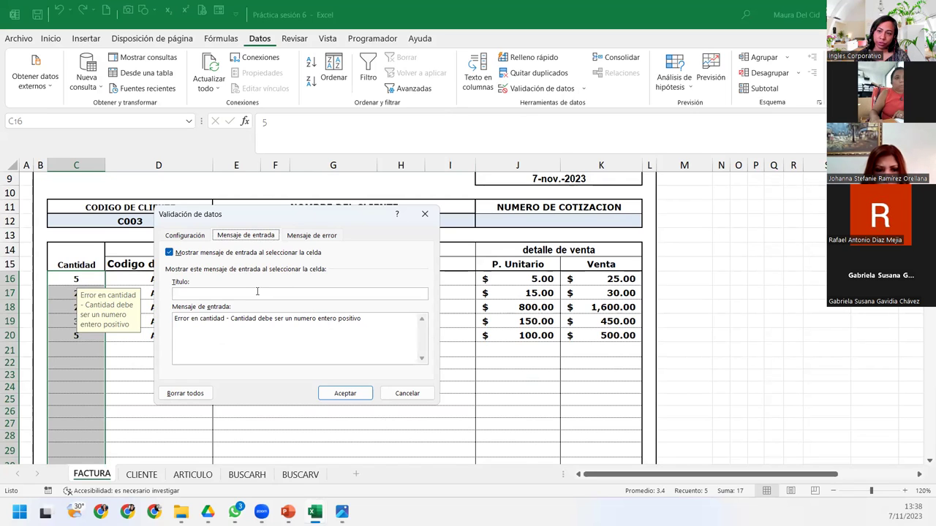
click(170, 254)
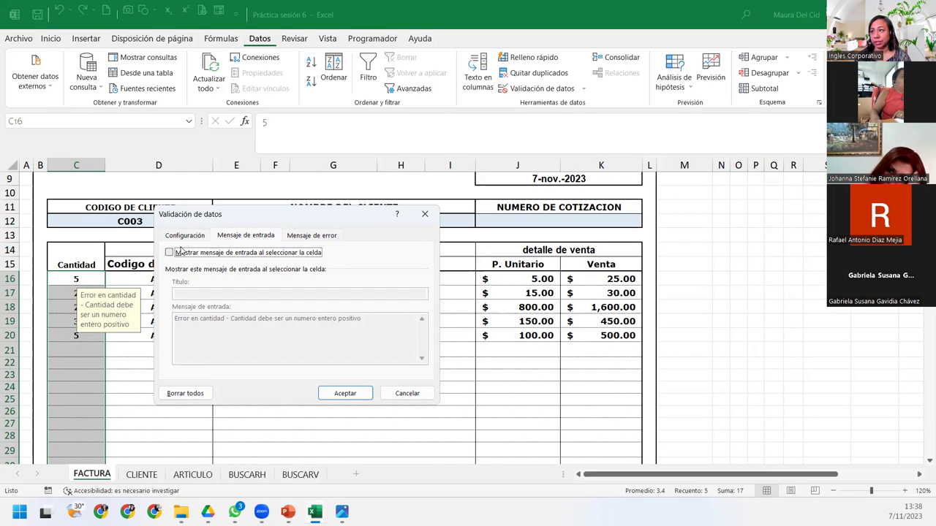
click(185, 236)
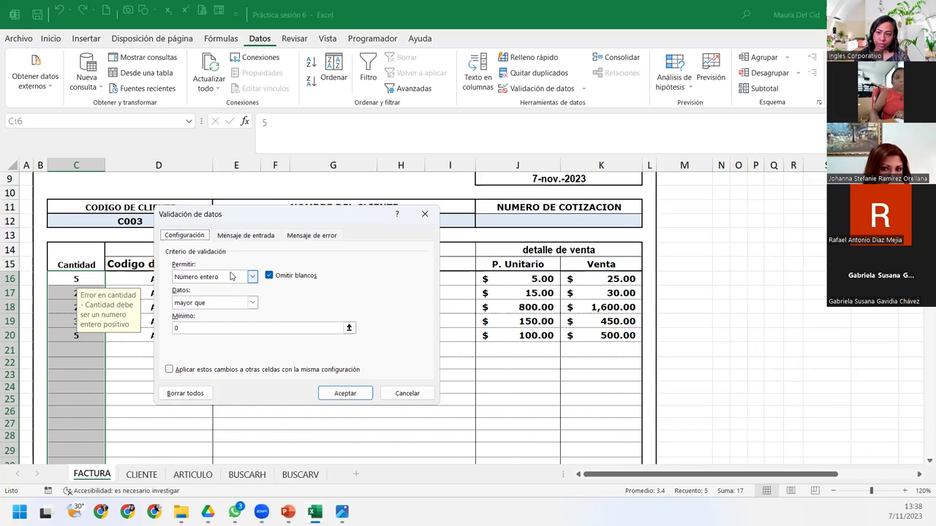
click(344, 393)
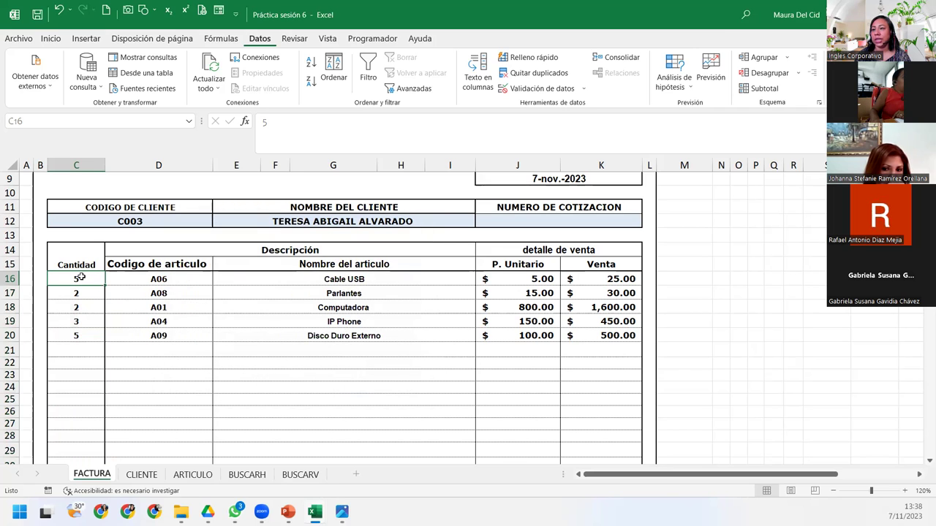
drag(80, 278, 88, 444)
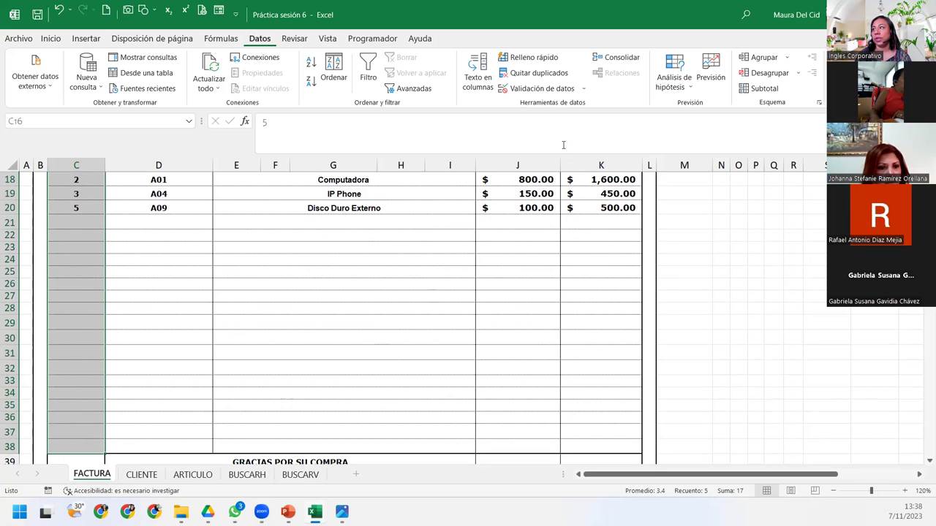
Reapply Número entero validation to the Cantidad column, leaving Mostrar mensaje de entrada unchecked.
click(535, 91)
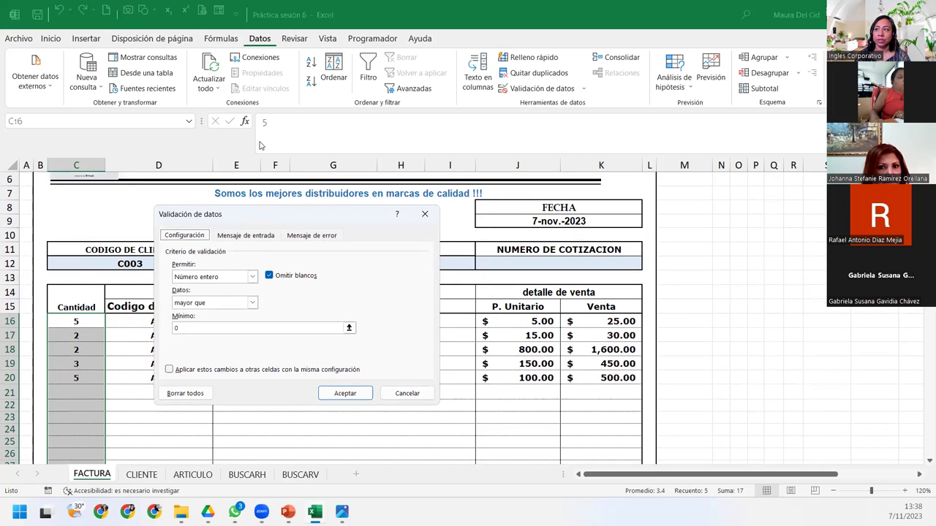
click(196, 276)
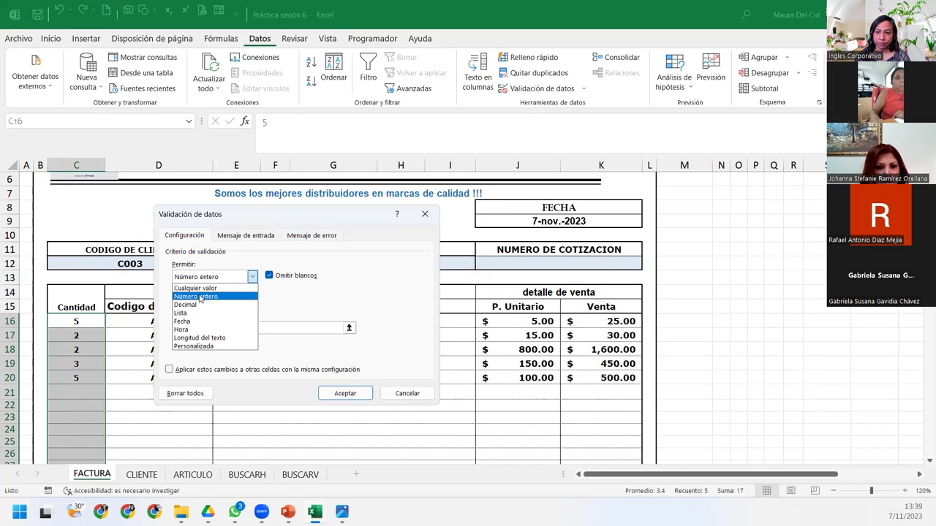
click(200, 299)
click(231, 235)
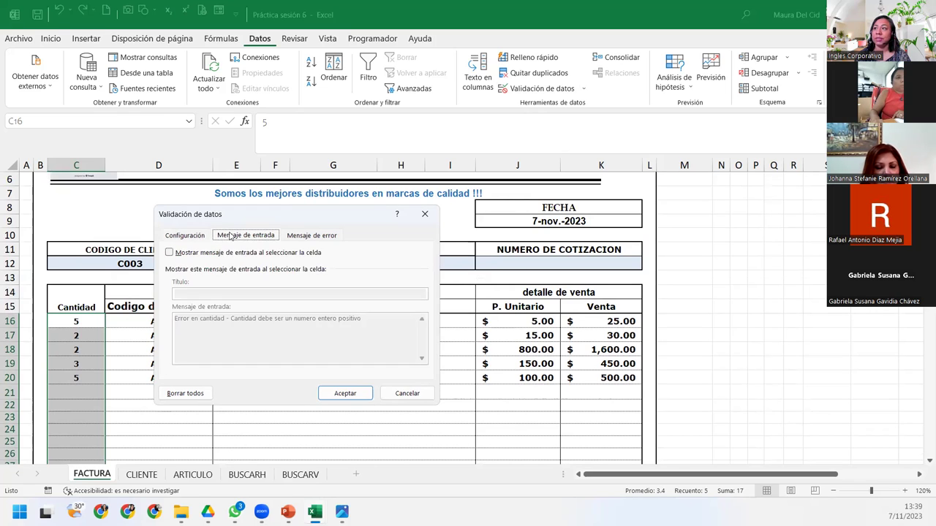
click(169, 253)
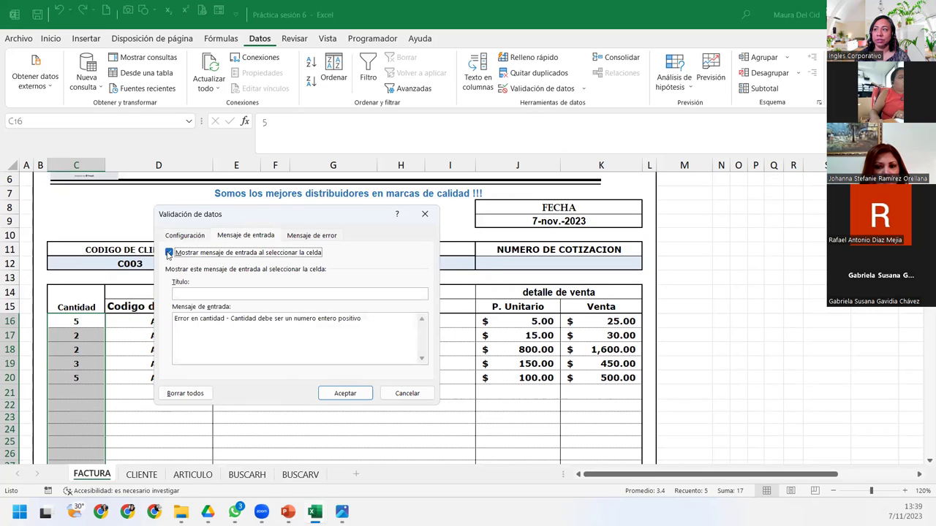
click(169, 253)
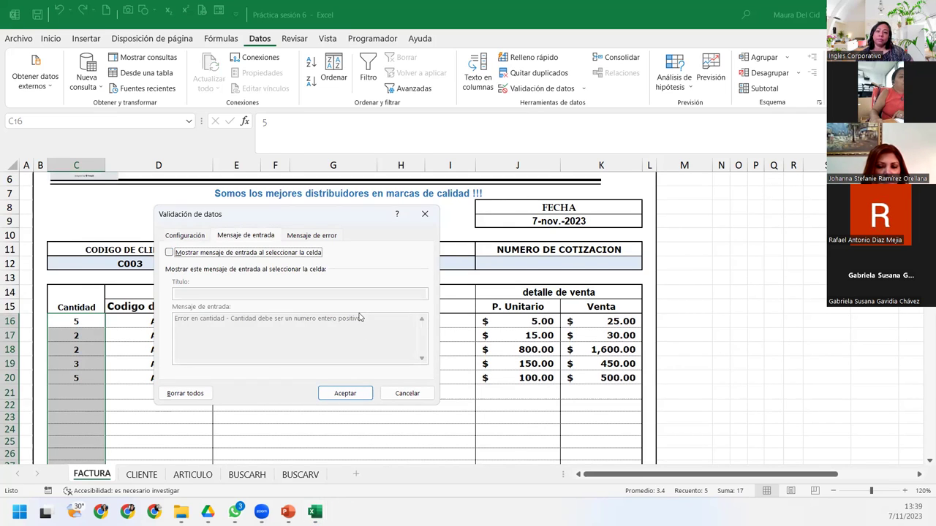
click(345, 393)
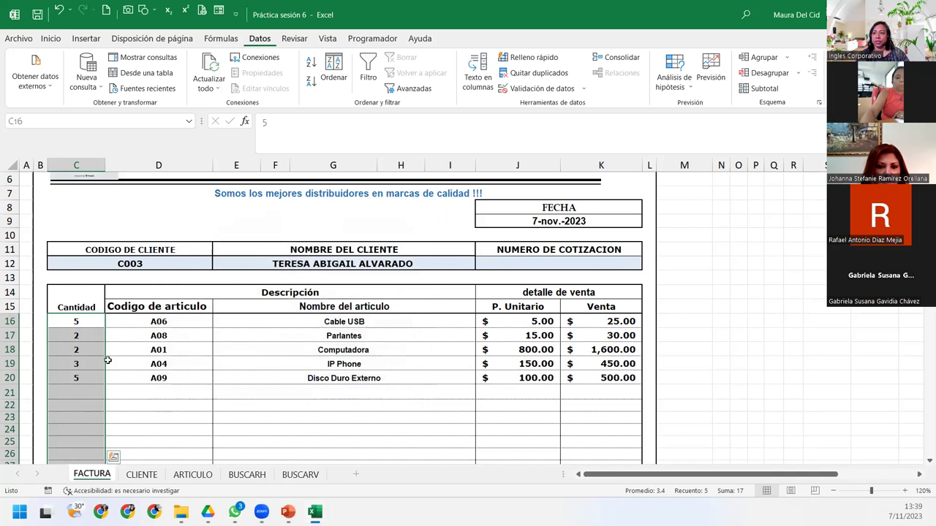
click(94, 340)
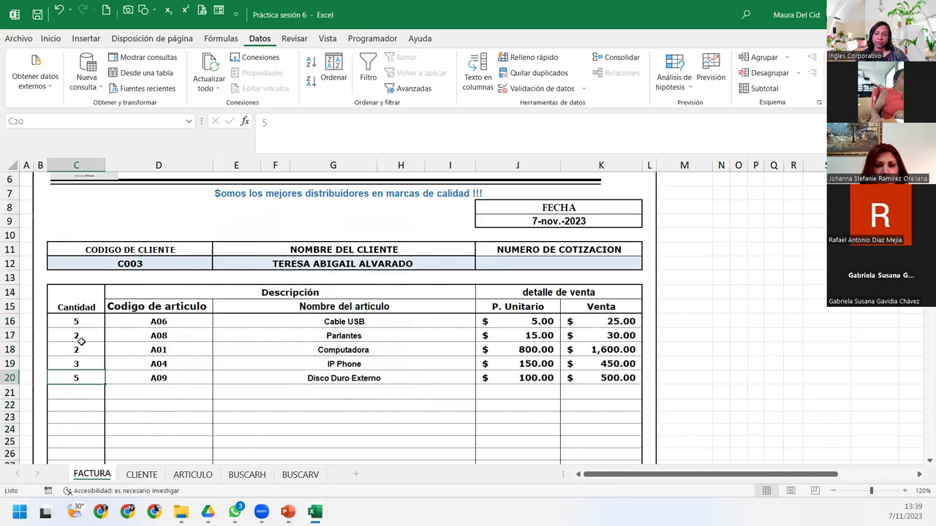
click(88, 405)
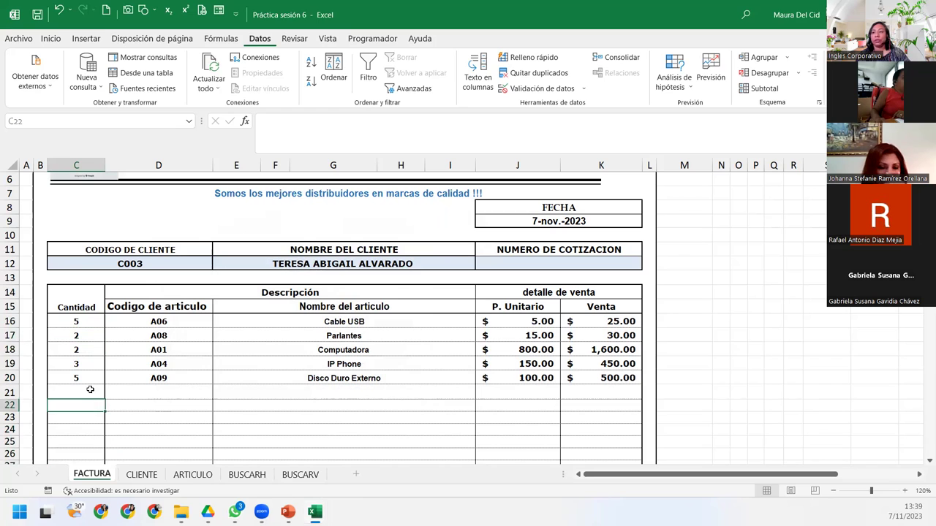
click(96, 356)
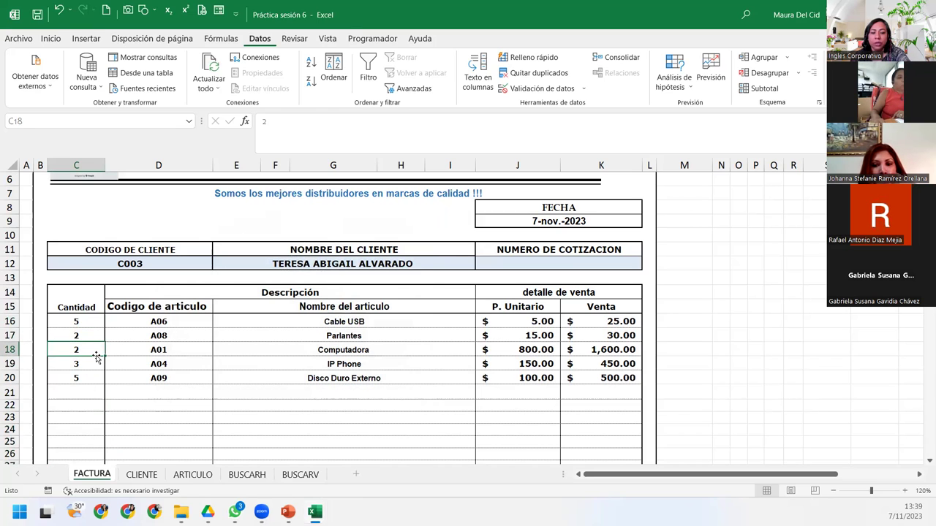
text(1.5)
key(Return)
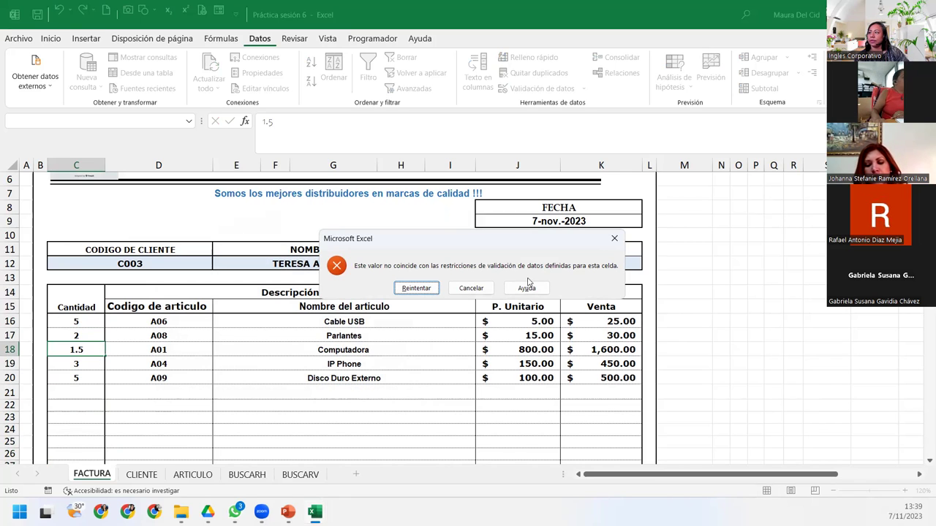
click(475, 288)
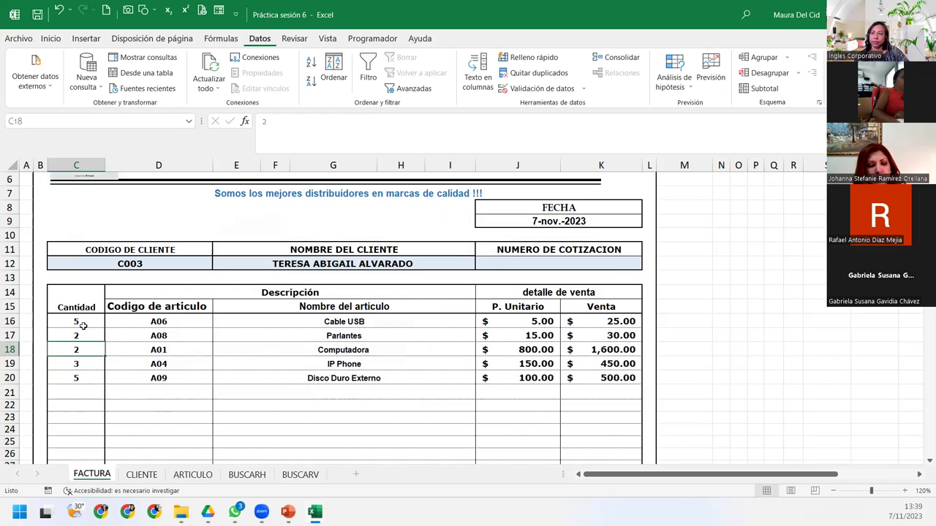
click(147, 338)
click(188, 393)
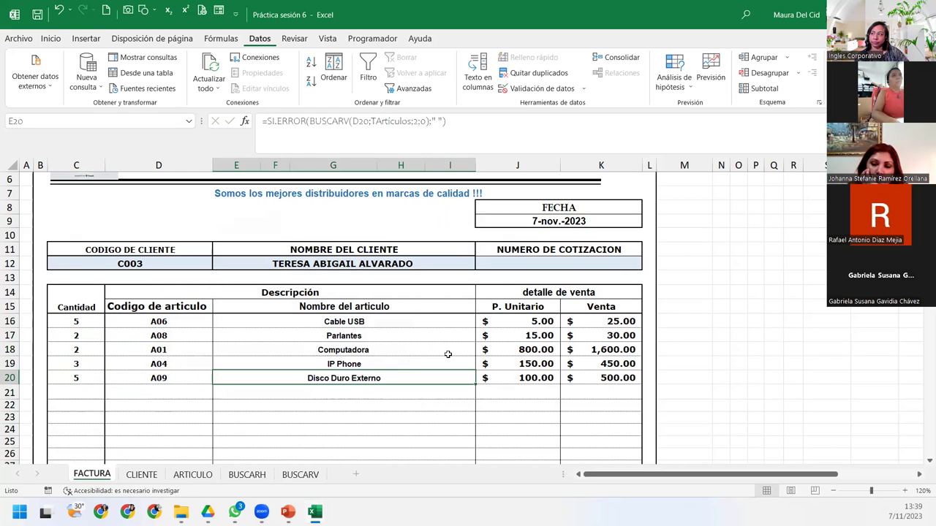
click(529, 340)
click(131, 392)
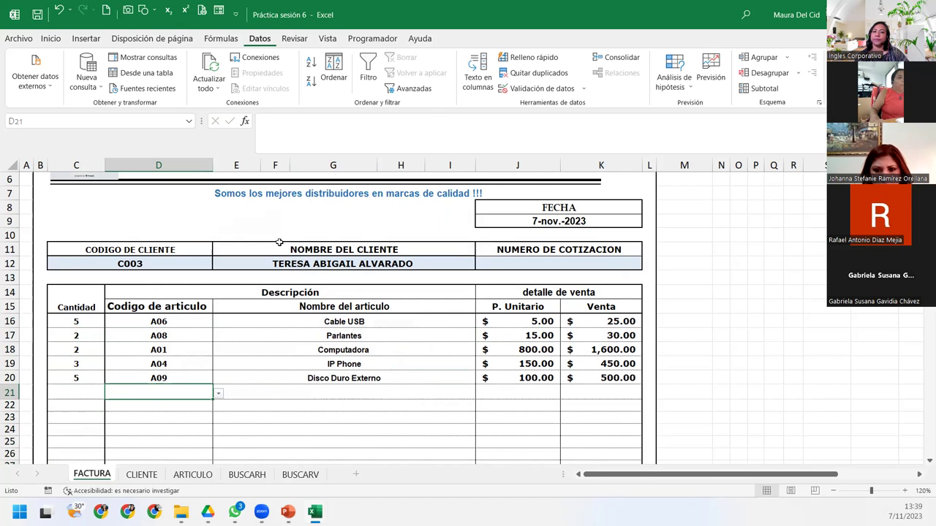
Go to the BUSCARH sheet and look over cells A4, B1, B2 and the salesperson headers.
click(142, 475)
click(240, 477)
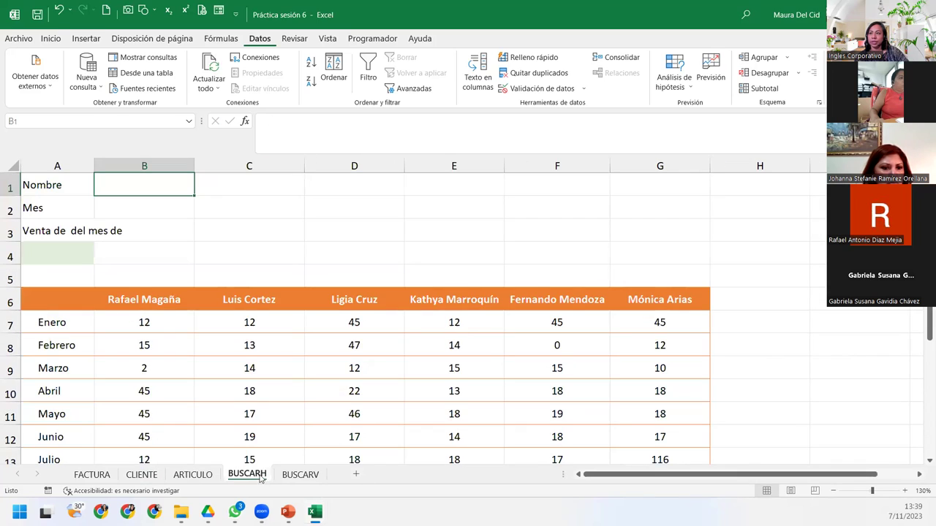
click(52, 256)
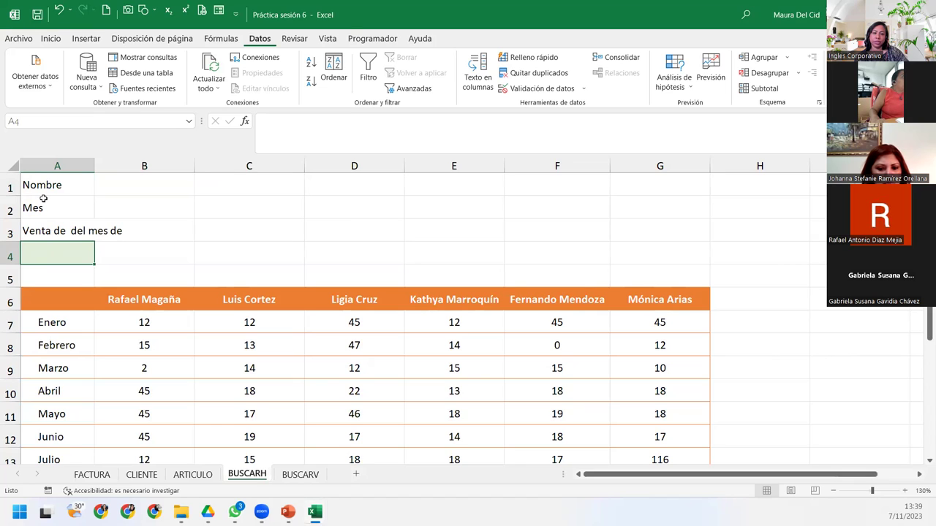
click(129, 182)
click(137, 199)
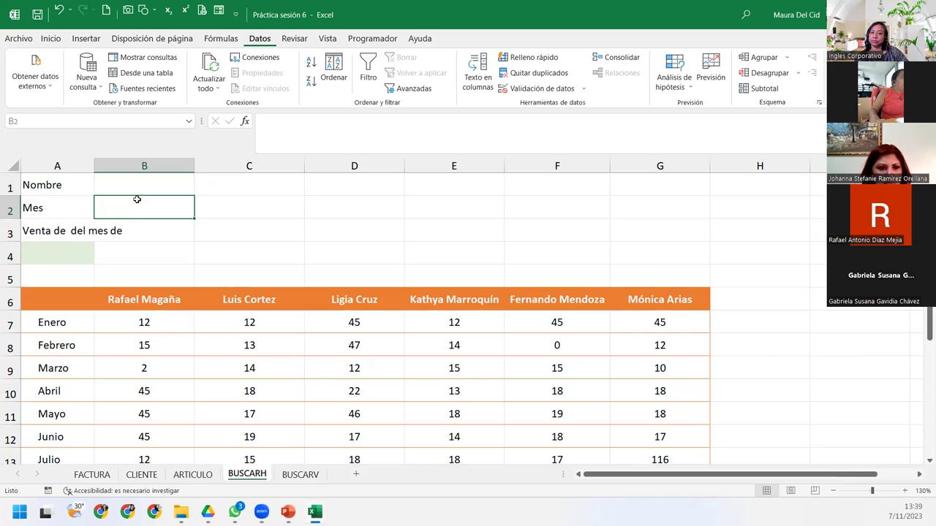
click(139, 292)
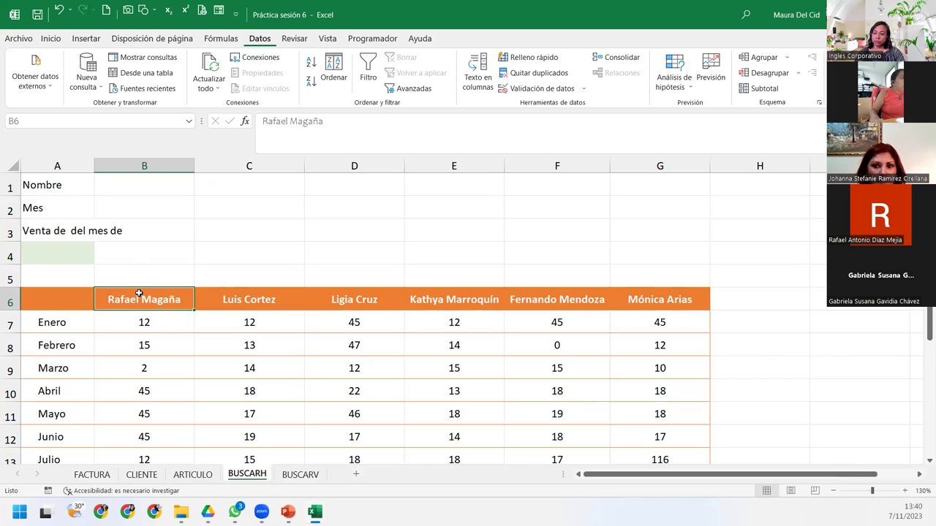
Name the salesperson header range B6:G6 'Nombres' via the Name Box.
key(ctrl+shift+Right)
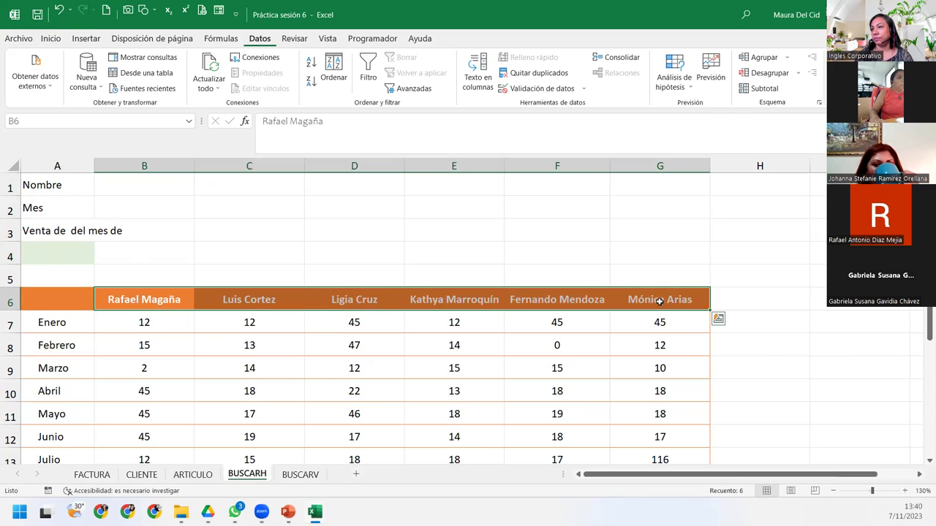
click(53, 121)
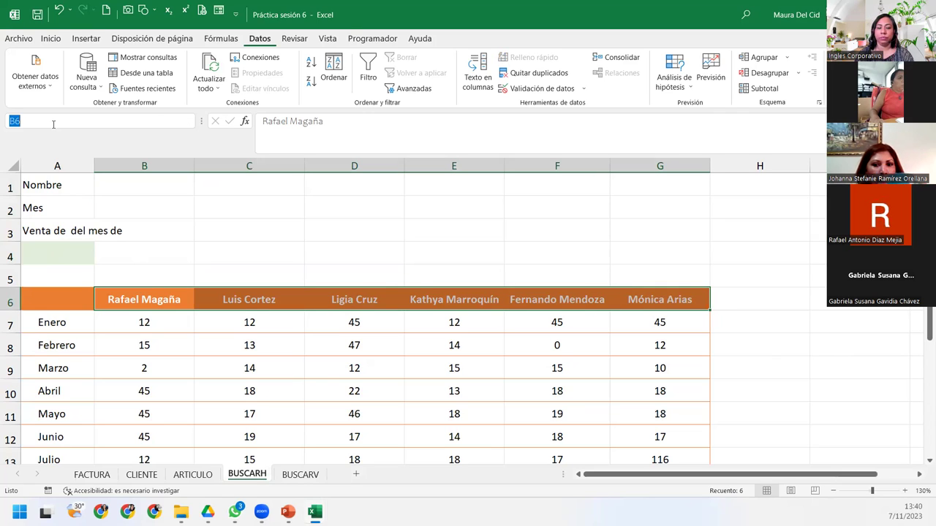
text(NOm)
key(BackSpace)
key(BackSpace)
key(BackSpace)
text(ombres)
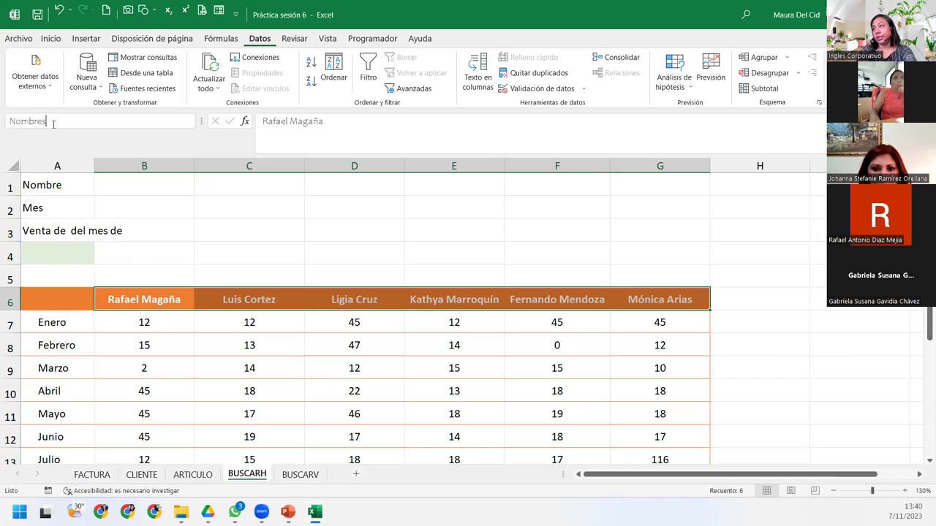
key(Return)
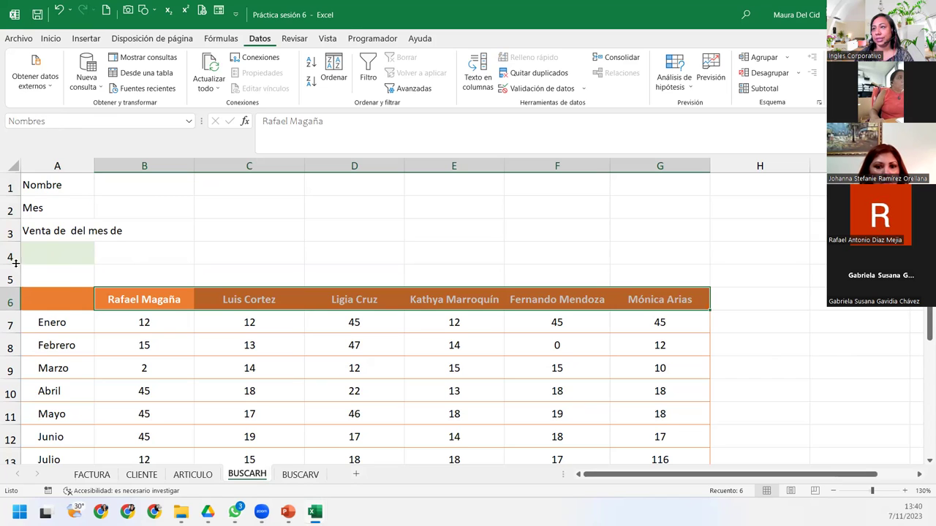
Name the month list A7:A14 (Enero to Agosto) 'Meses'.
click(64, 323)
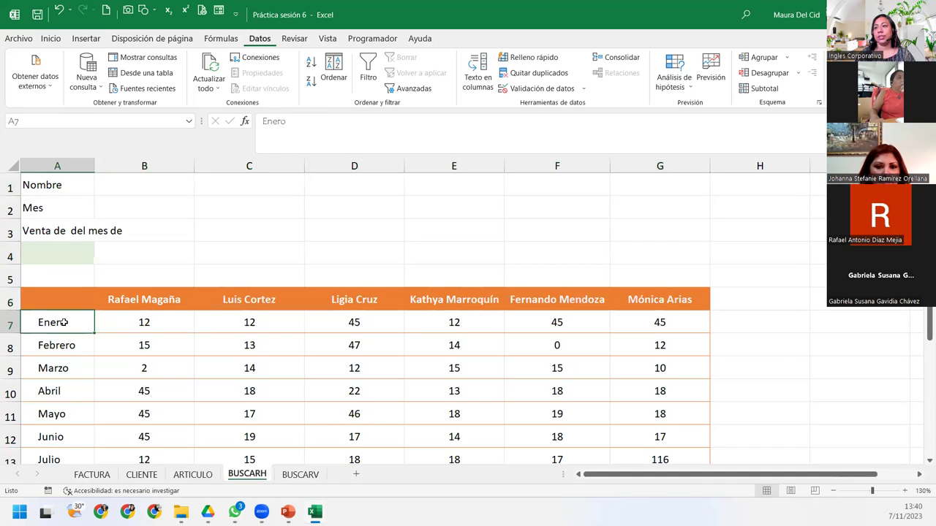
key(ctrl+shift+Down)
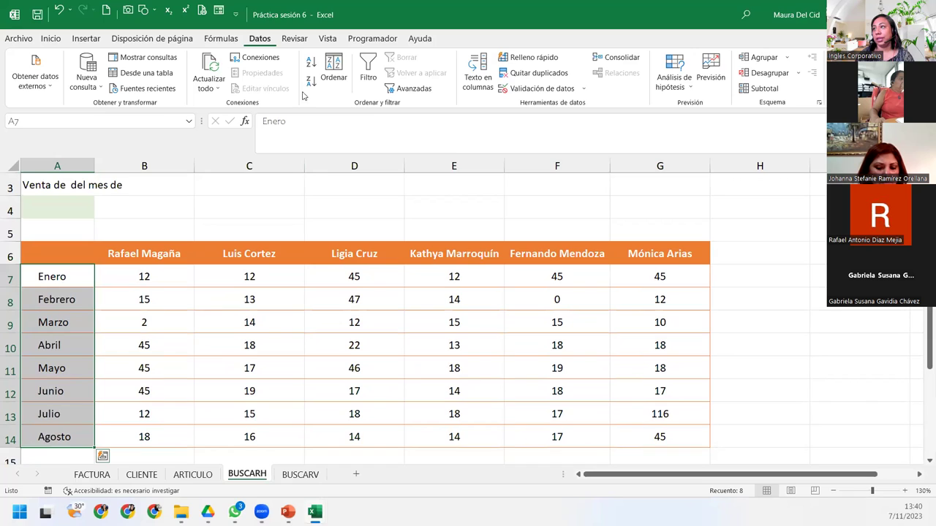
click(53, 122)
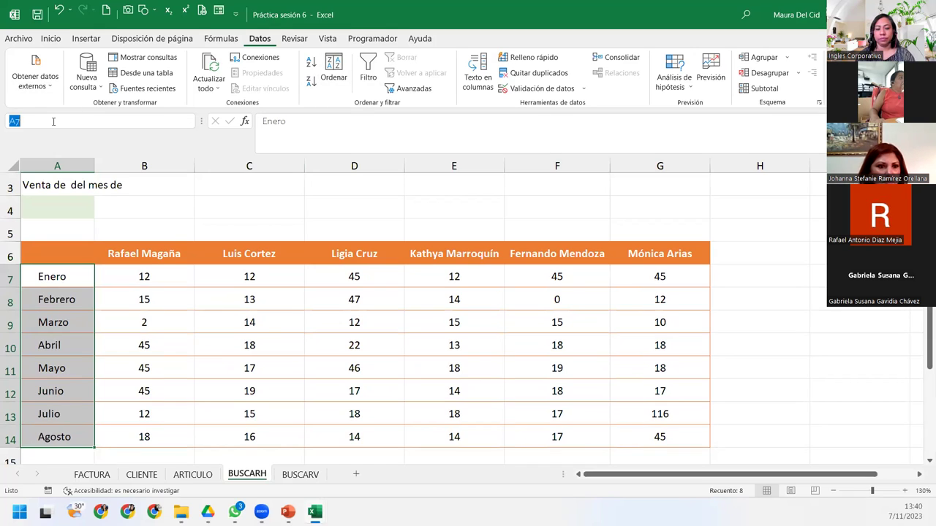
text(Meses)
key(Return)
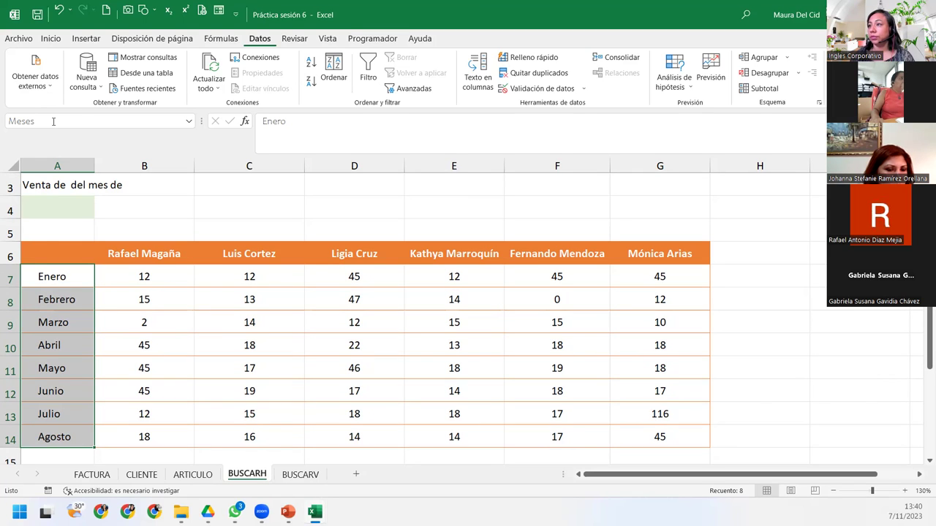
Give B1 a Lista validation sourced from Nombres and pick the first salesperson.
click(155, 187)
scroll(156, 187, up, 1)
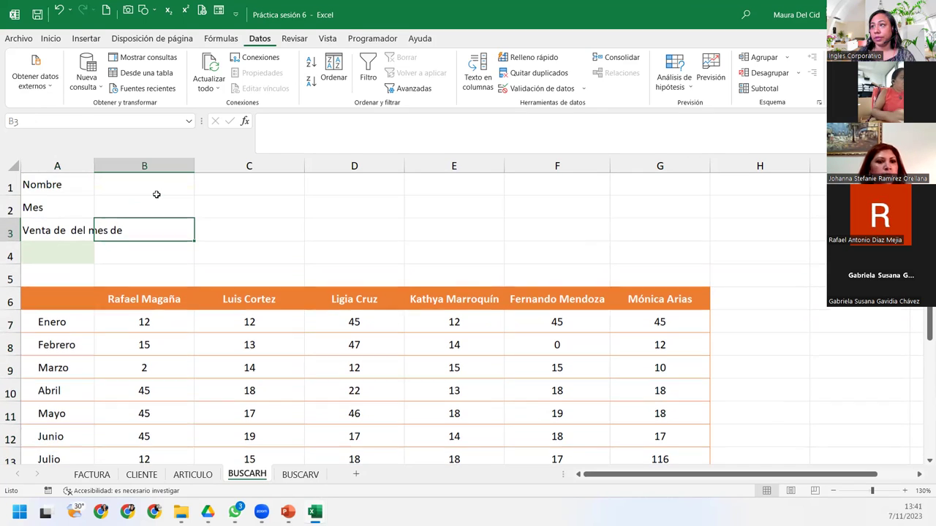
click(156, 186)
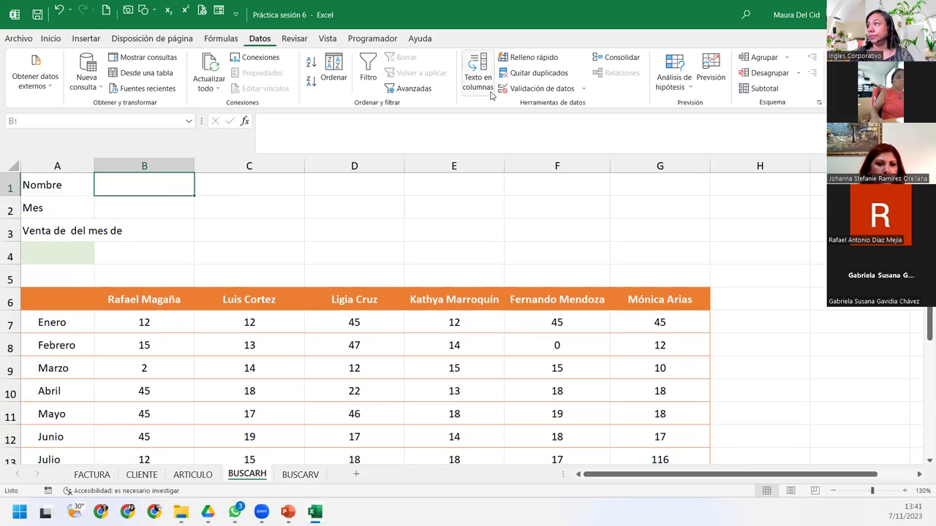
click(537, 88)
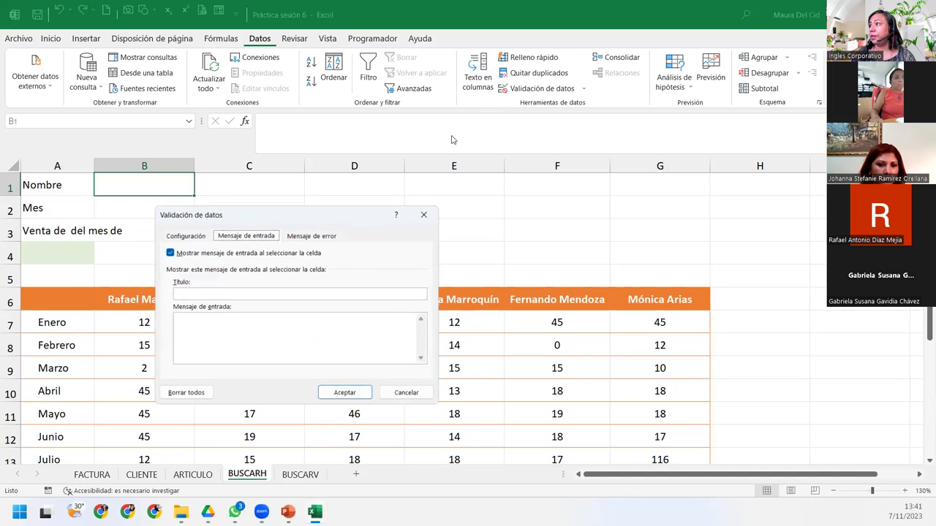
click(185, 236)
click(199, 277)
click(182, 313)
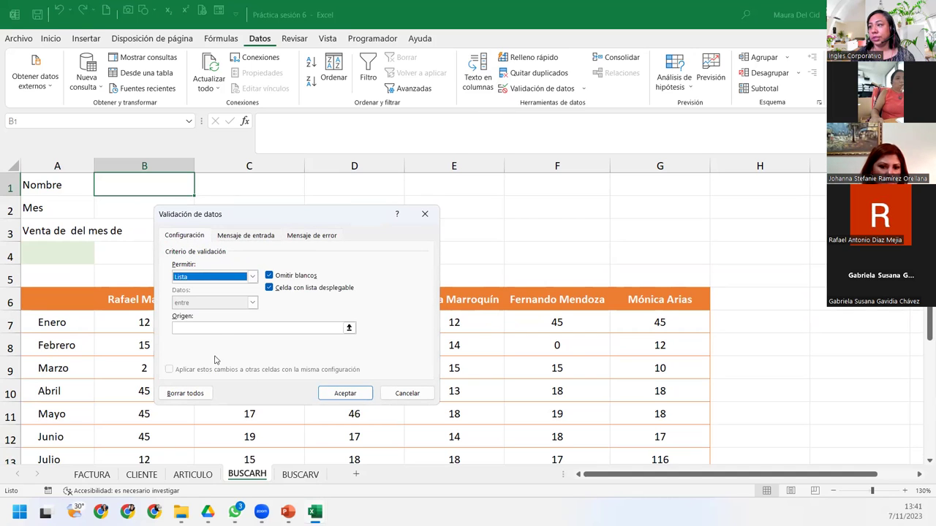
click(221, 327)
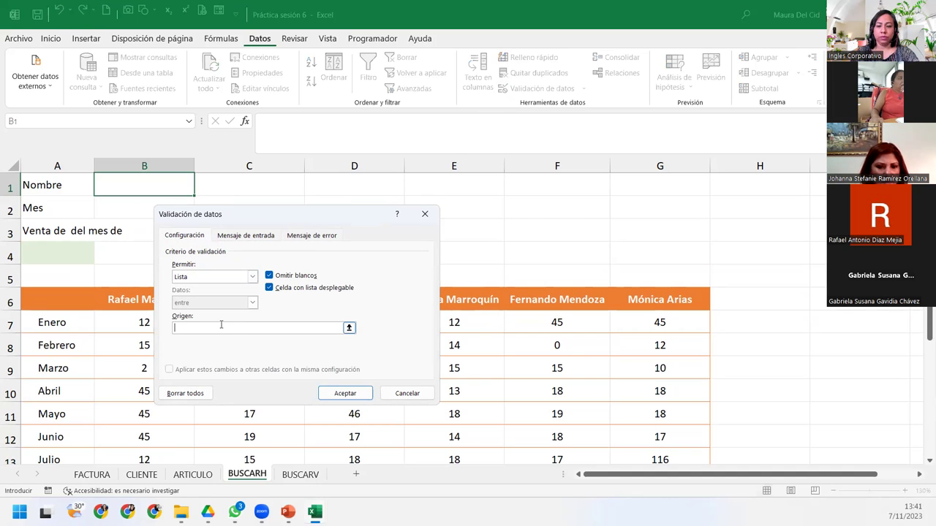
text(=NOmbres)
key(Return)
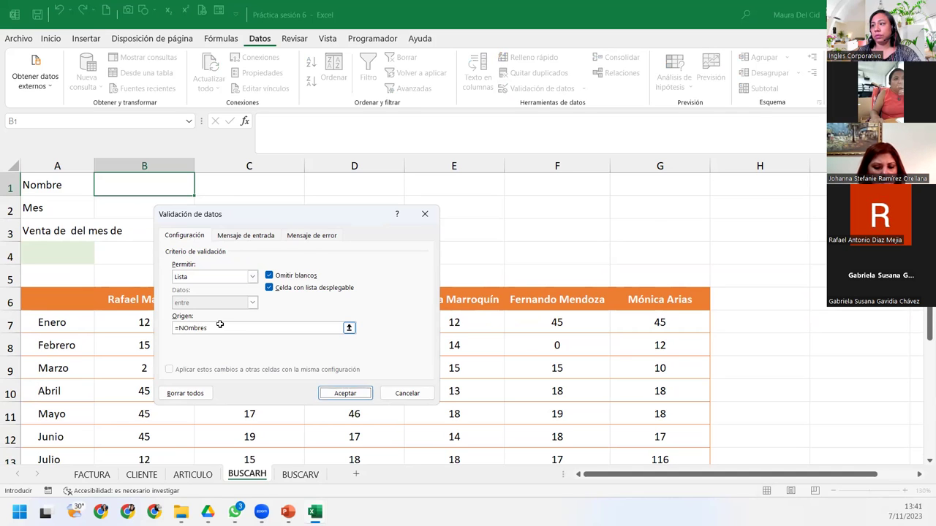
click(199, 190)
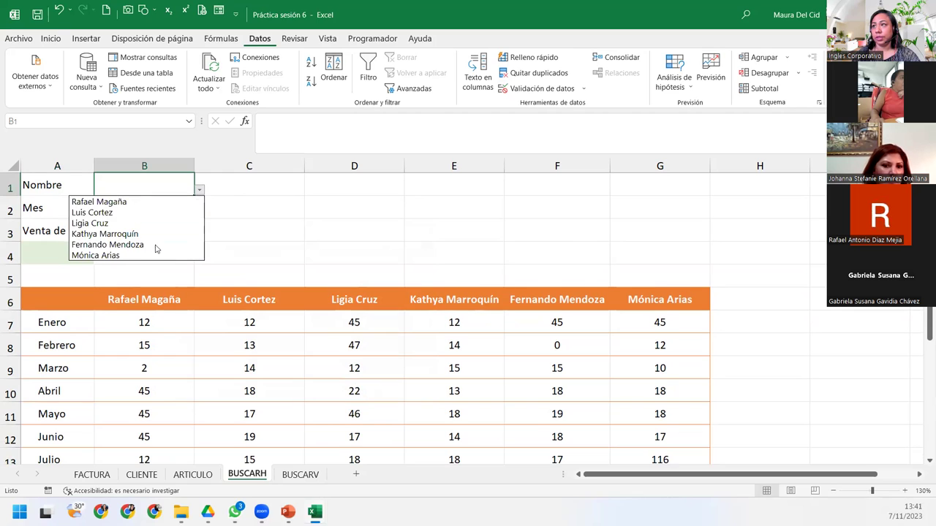
click(181, 201)
Give B2 a Lista validation with source =Meses and choose Abril.
click(161, 202)
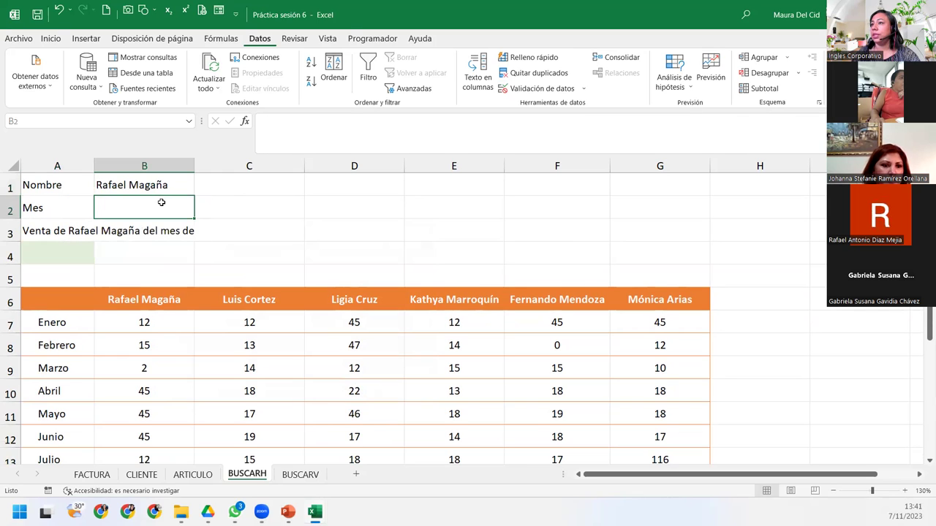
click(541, 88)
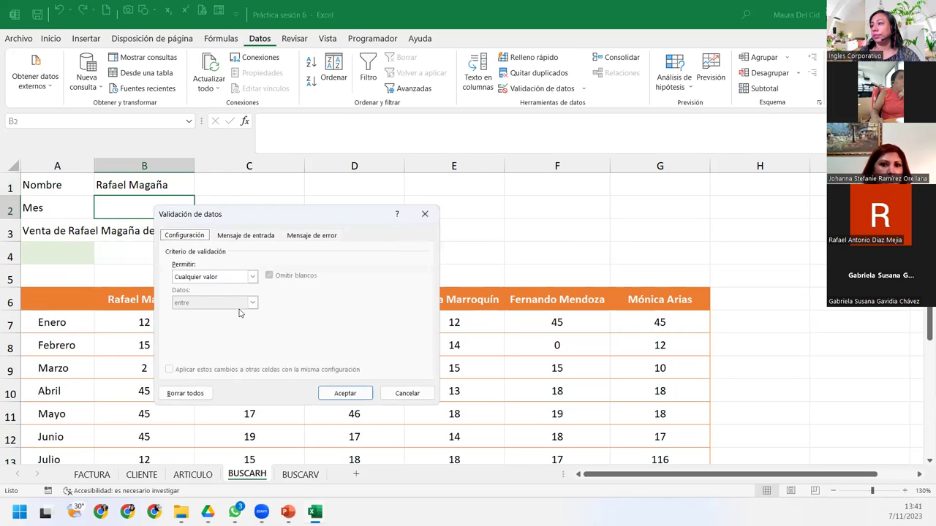
click(192, 276)
click(192, 315)
click(234, 330)
text(=)
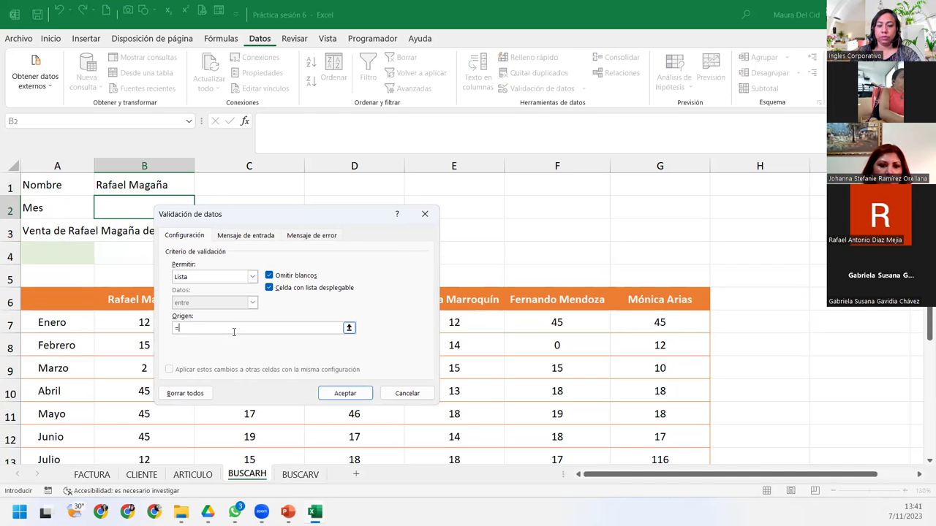
text(meses)
key(Return)
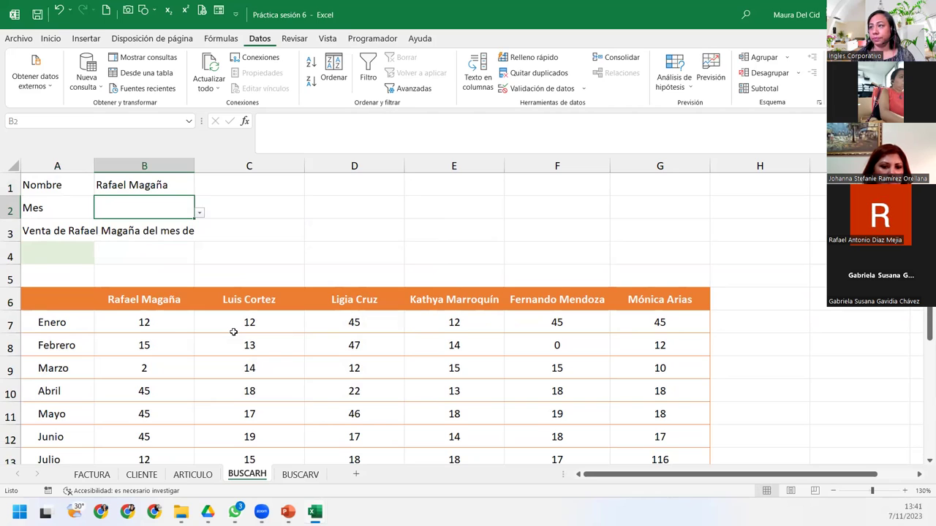
click(198, 213)
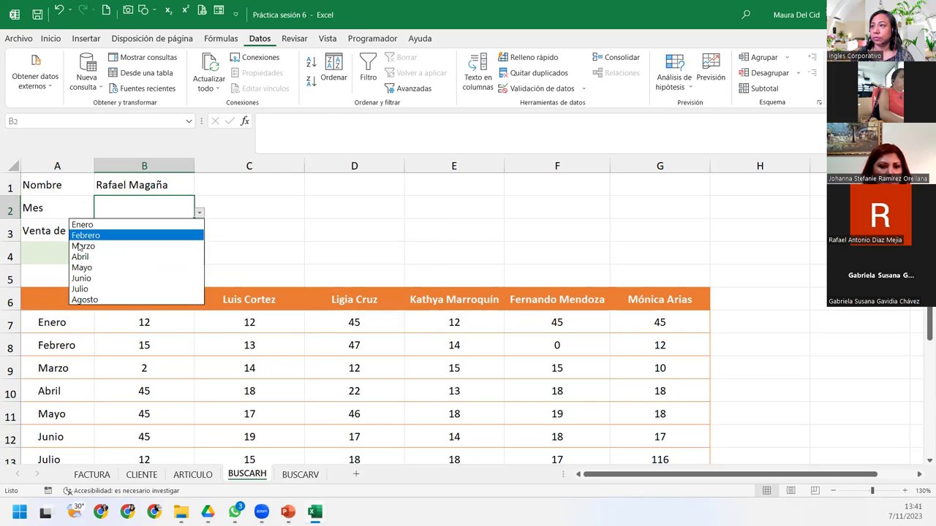
click(89, 258)
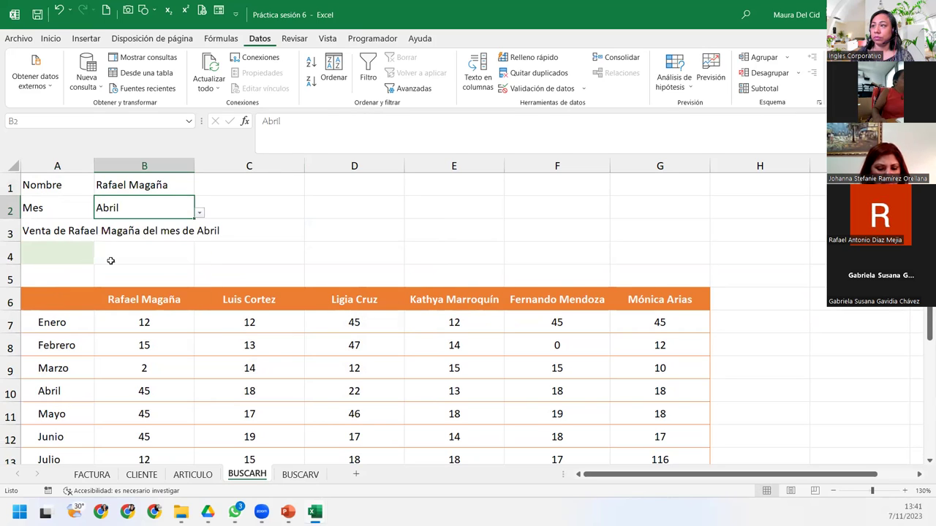
Review cells A4, B1 and B2 to confirm the chosen name and month.
click(56, 248)
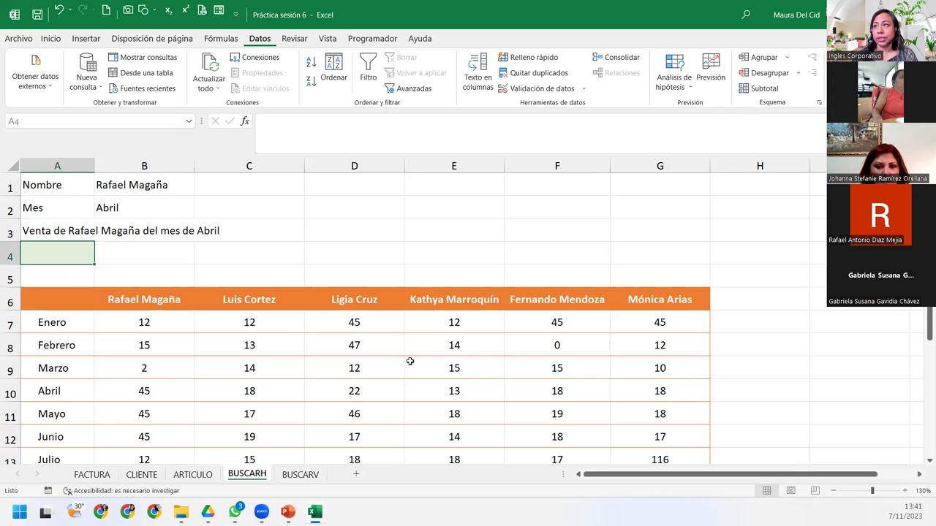
click(177, 184)
click(169, 206)
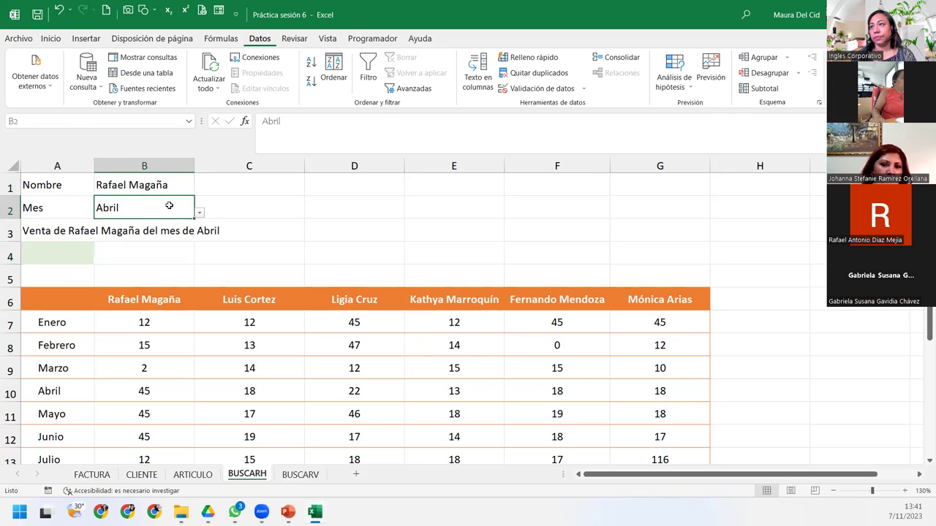
click(163, 182)
click(163, 205)
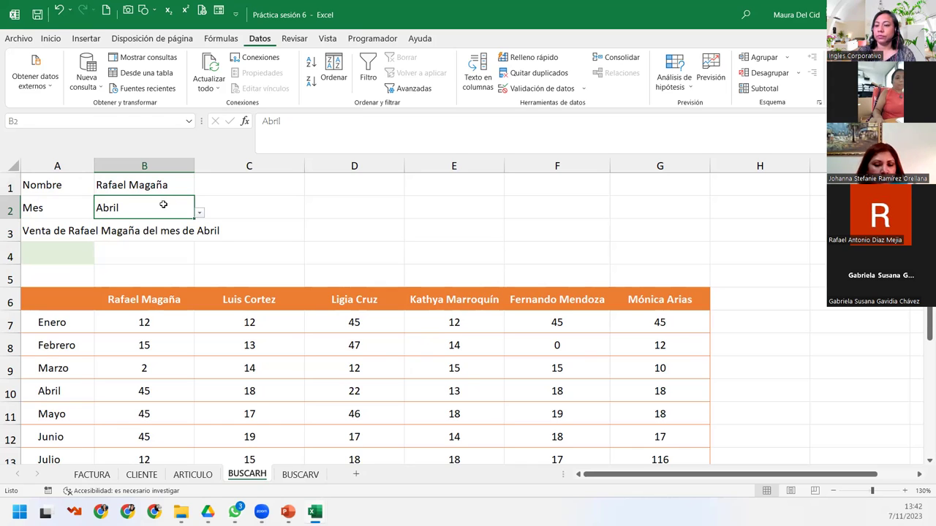
click(44, 246)
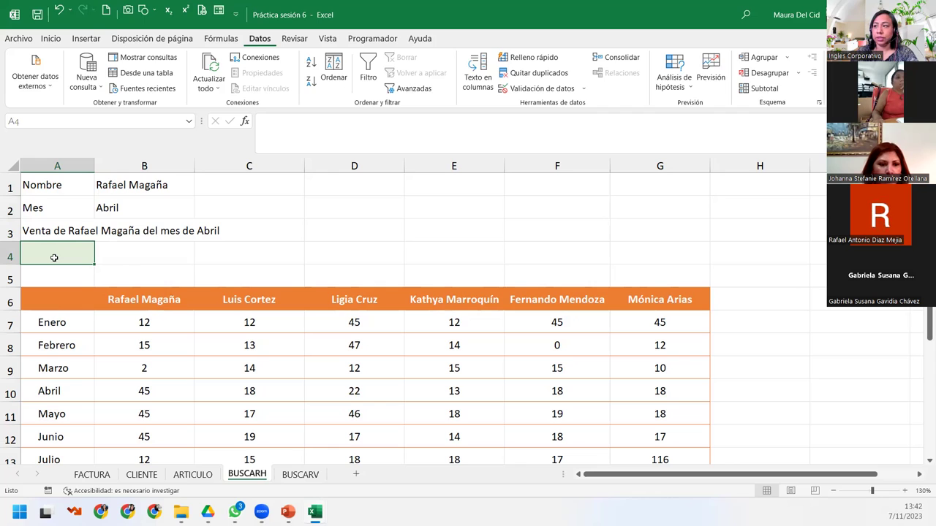
In A4, enter =BUSCARH(B1;A6:G14;COINCIDIR( using autocomplete and cell selection.
text(=)
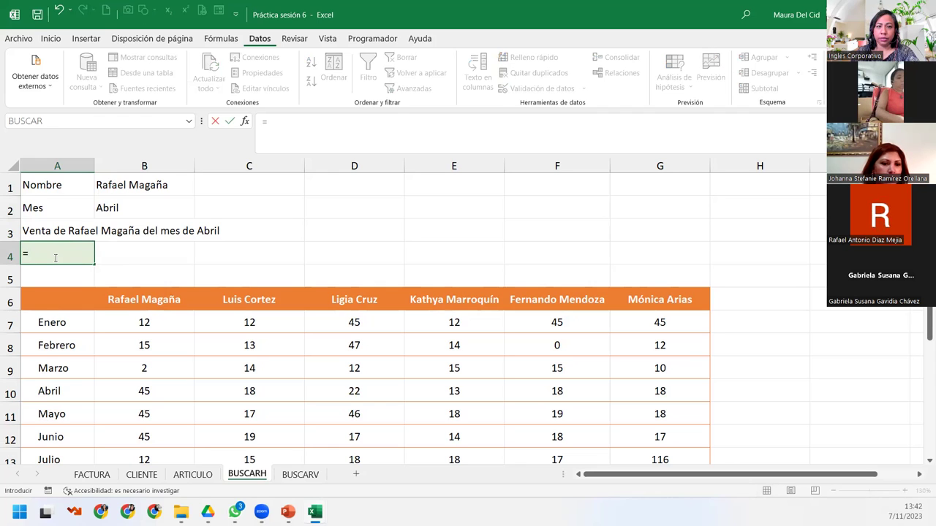
text(buscar)
key(Down)
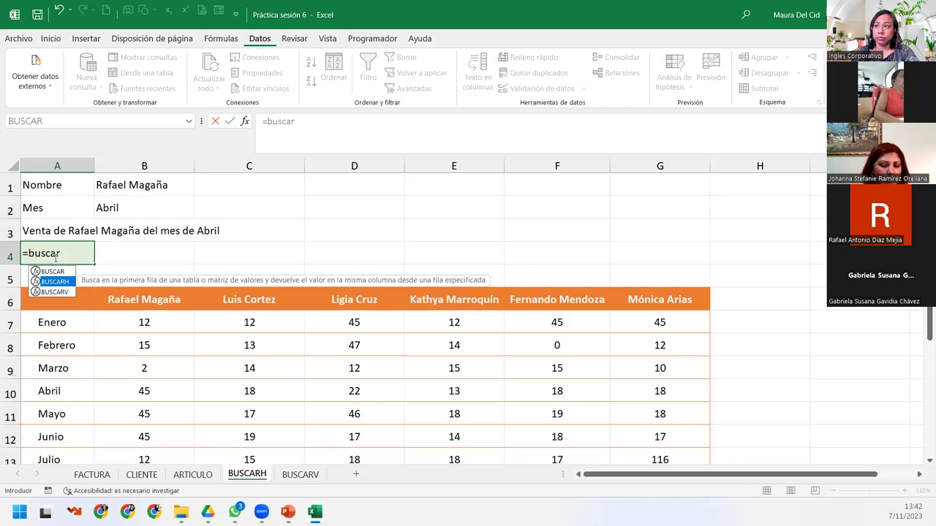
key(Tab)
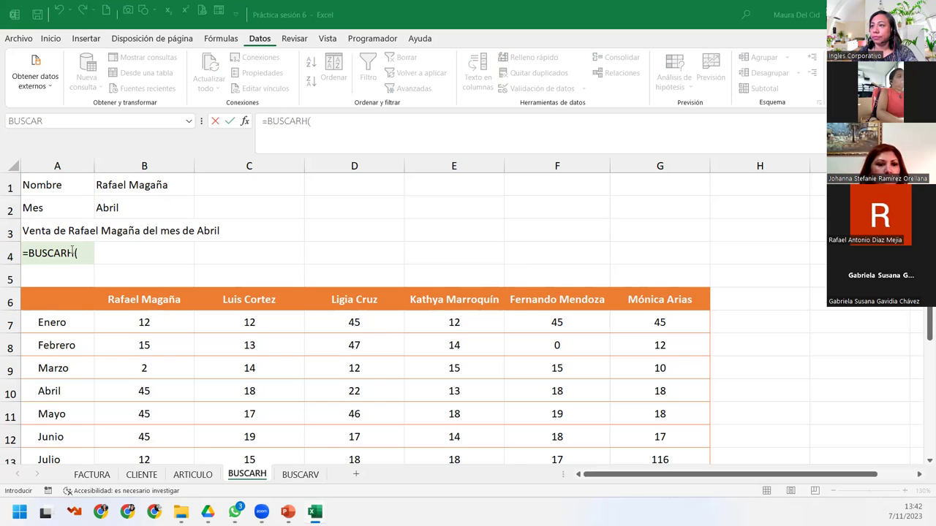
click(81, 254)
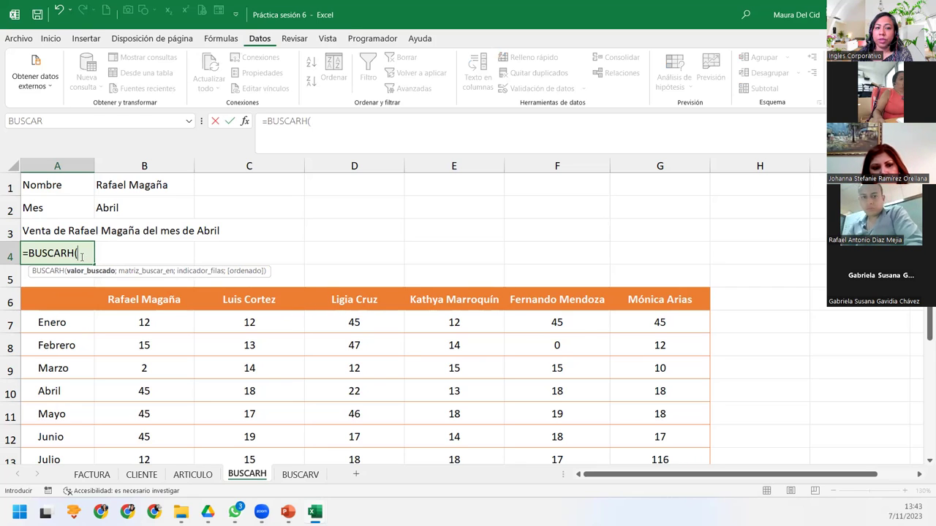
click(98, 186)
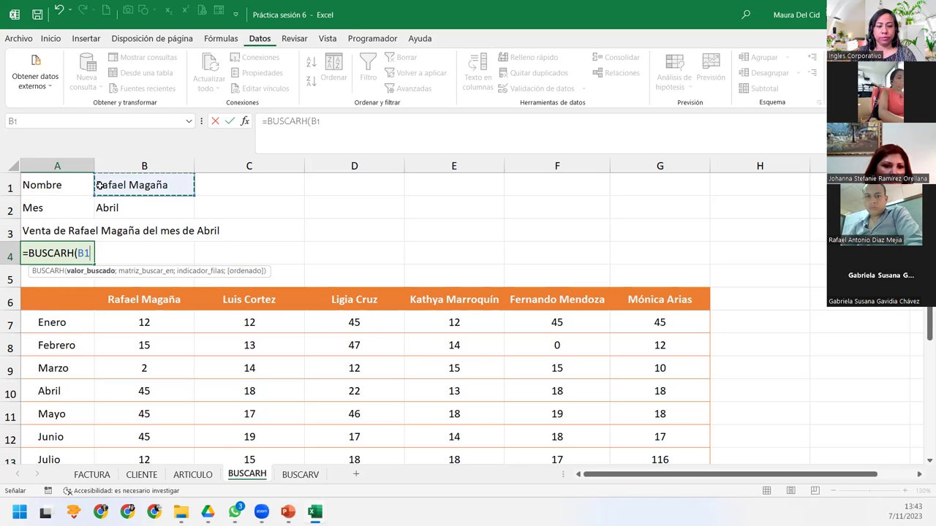
text(;)
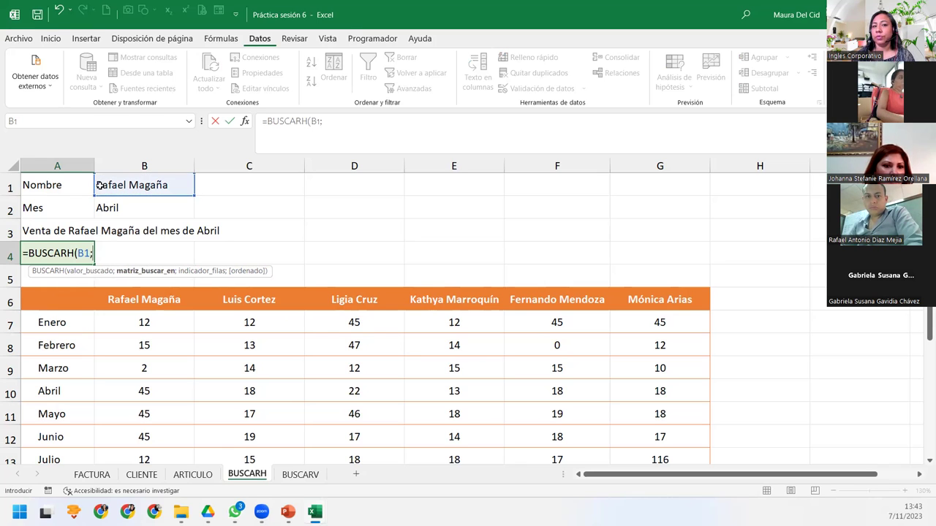
click(56, 307)
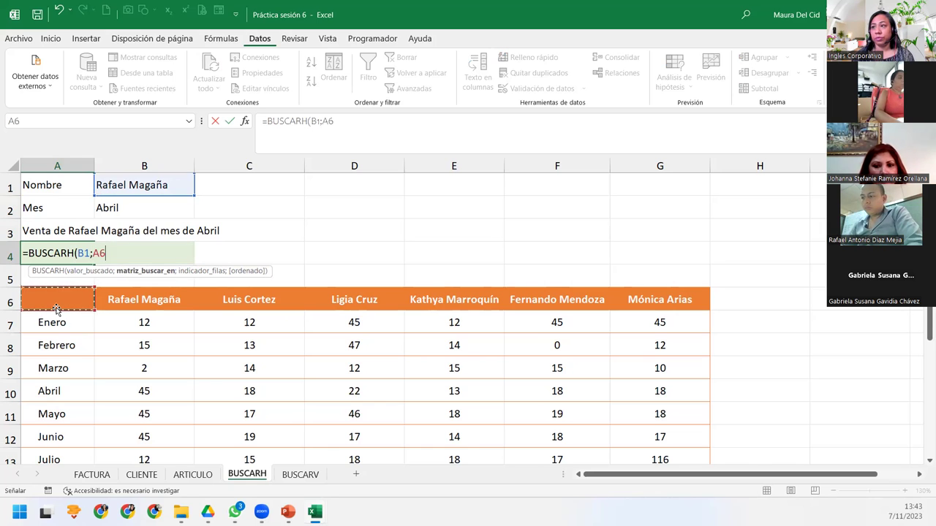
mouse_move(57, 310)
mouse_down()
mouse_move(144, 438)
mouse_move(708, 439)
mouse_up()
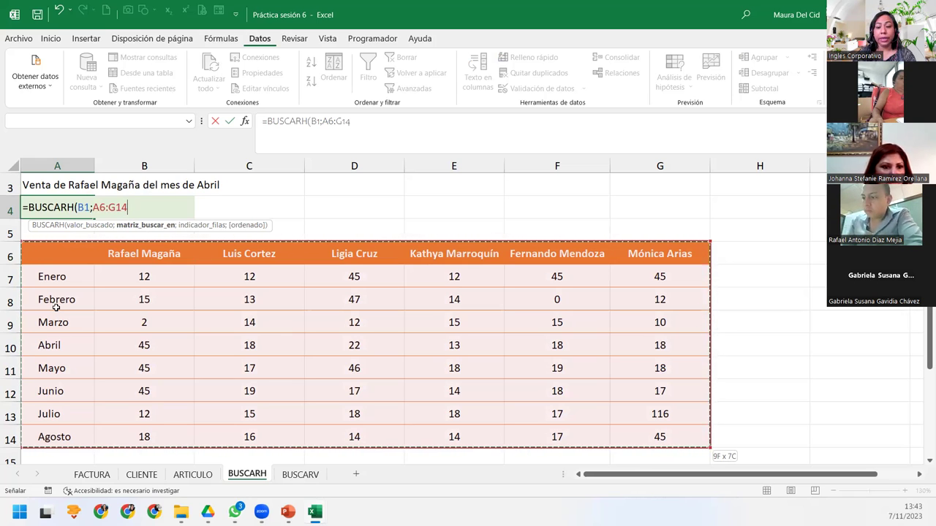
text(;)
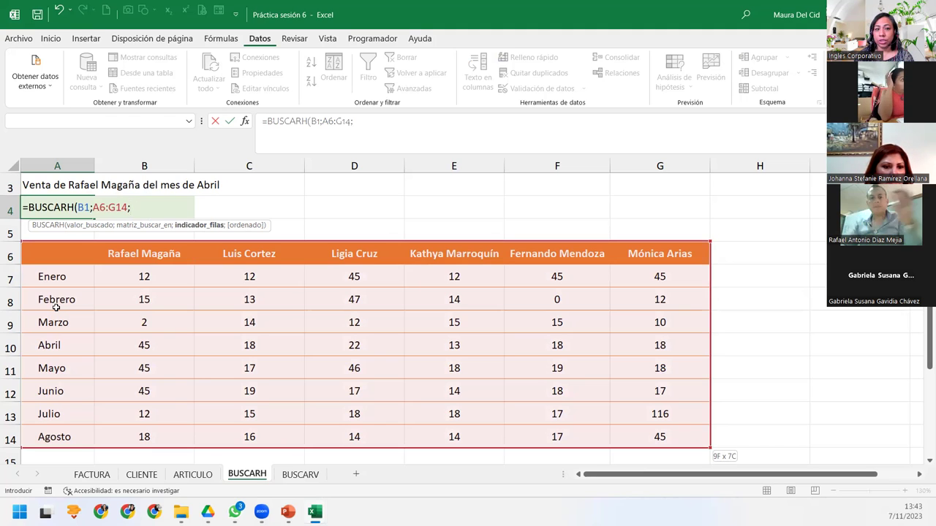
text(coin)
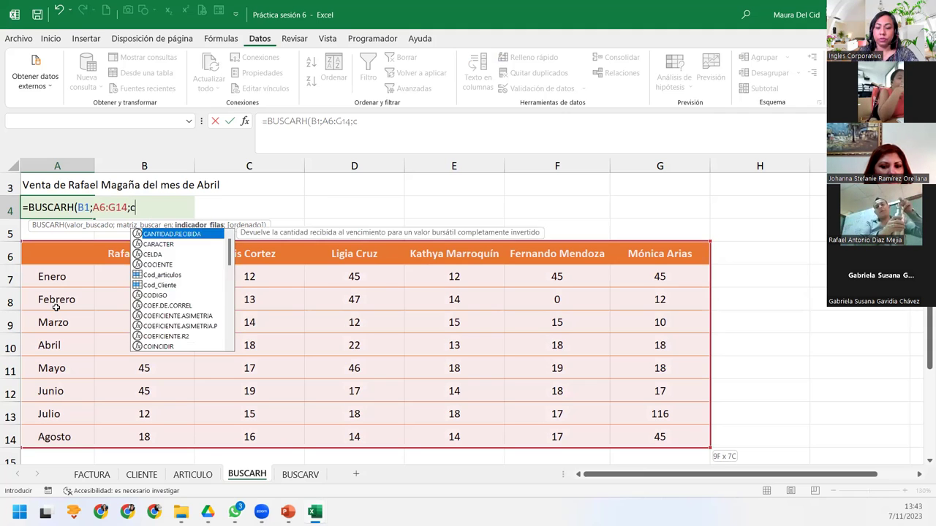
key(Tab)
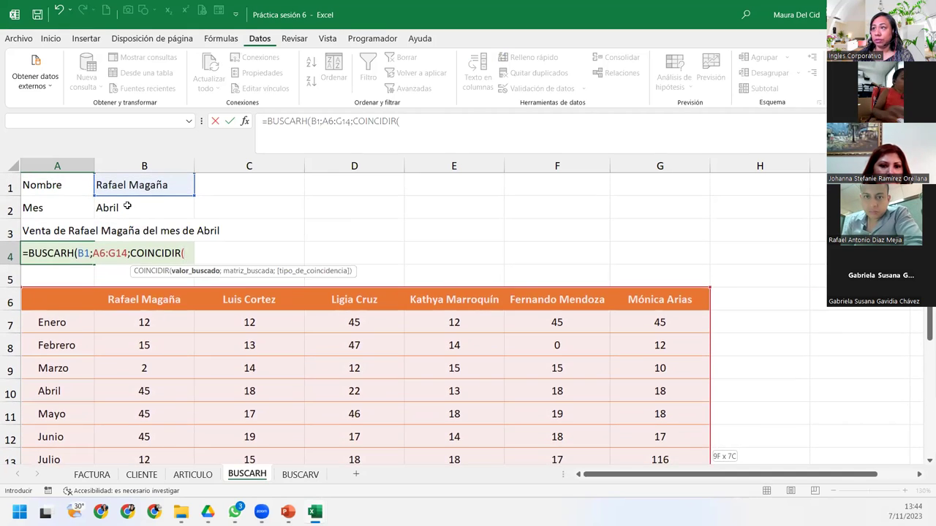
Finish A4 as =BUSCARH(B1;A6:G14;COINCIDIR(B2;Meses;0);0) and enter it.
click(127, 206)
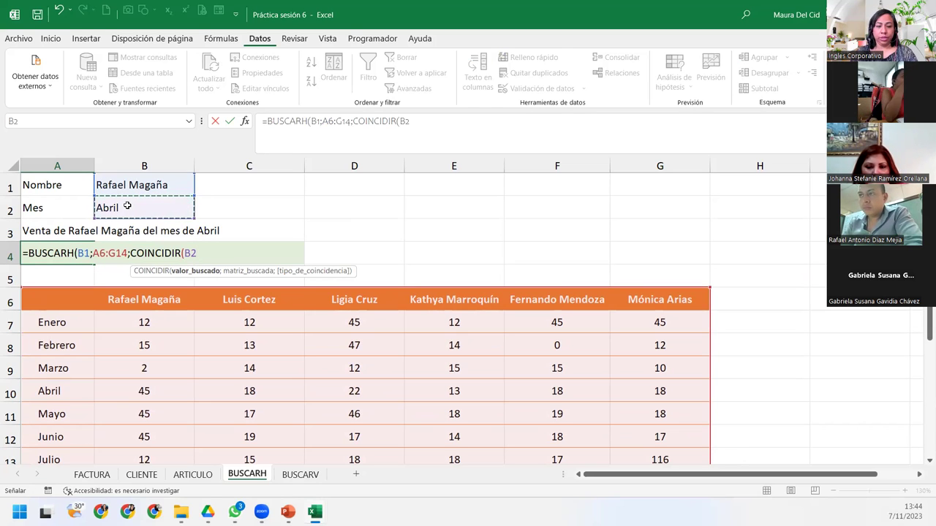
text(;)
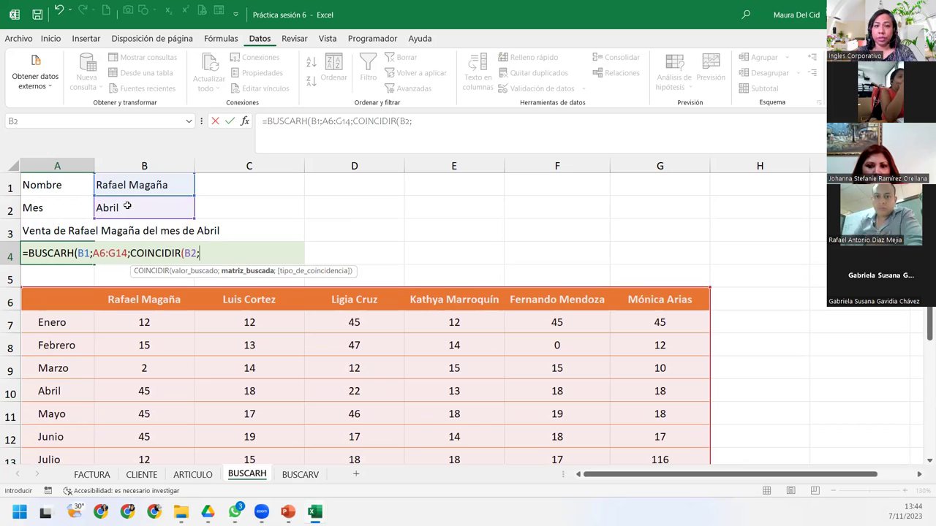
text(mes)
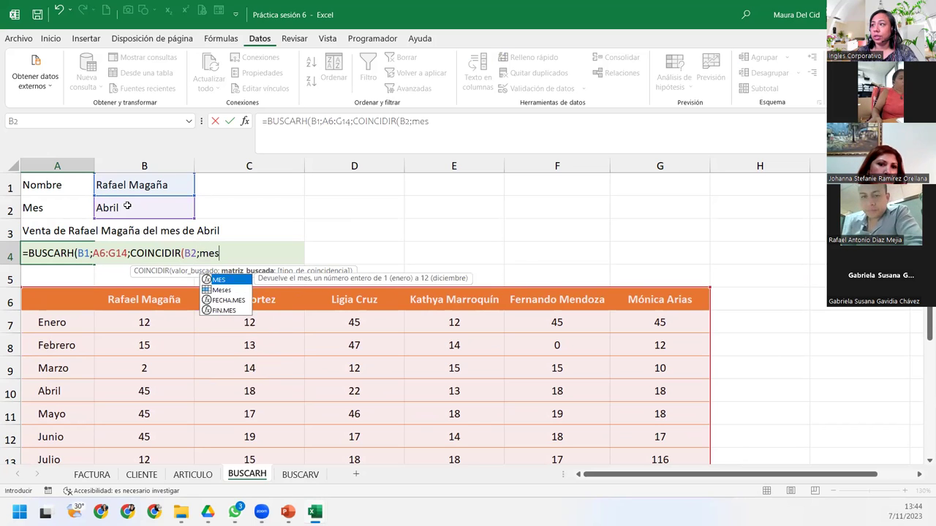
key(Down)
key(Tab)
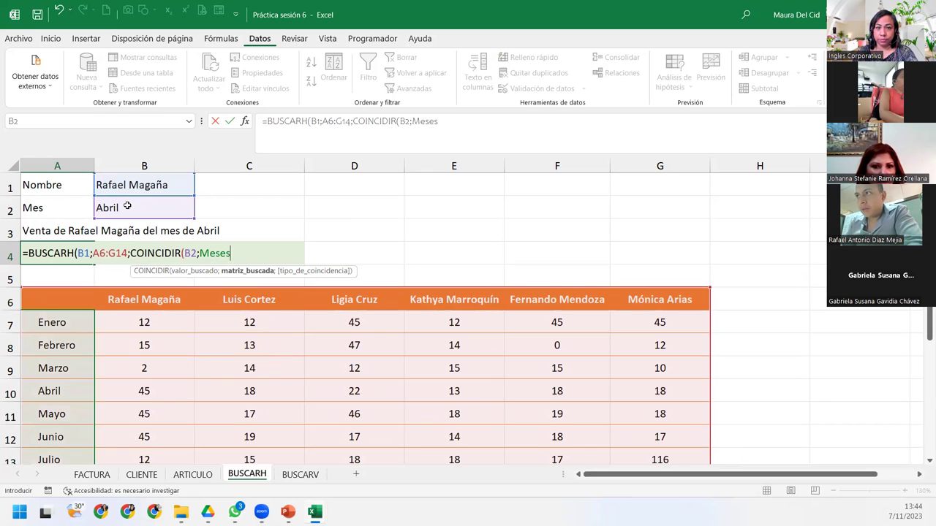
text(;)
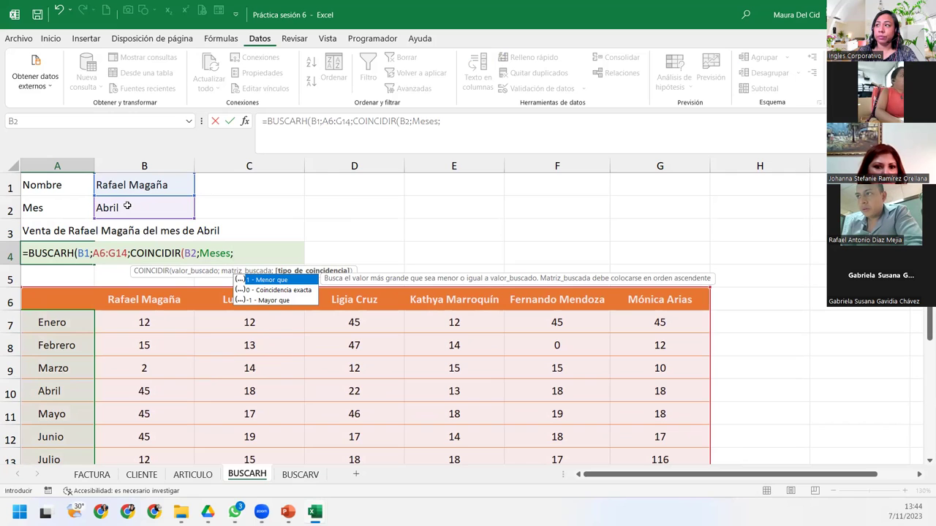
text(0))
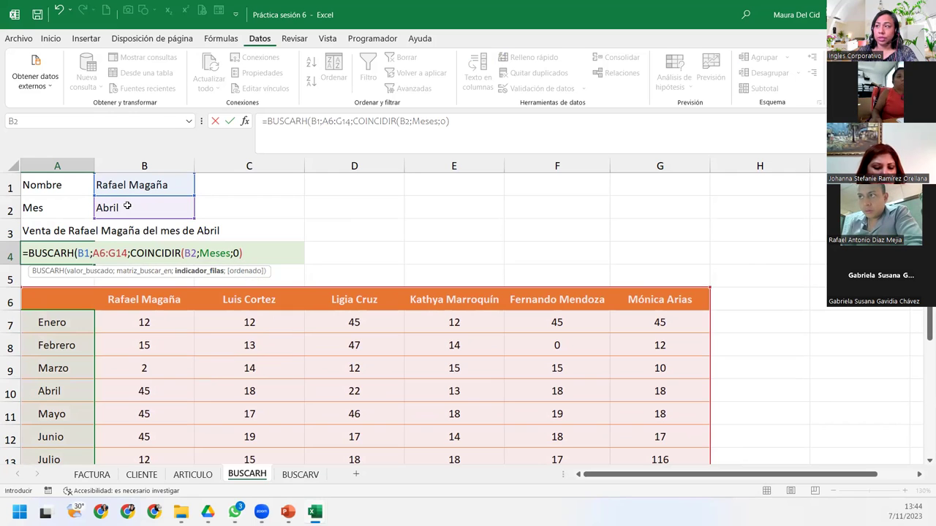
text(,)
key(BackSpace)
text(;0))
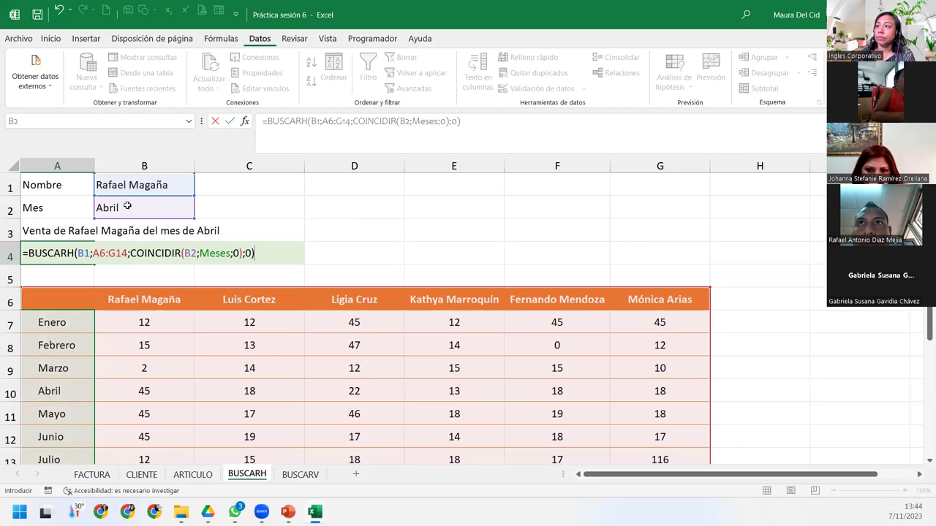
key(Return)
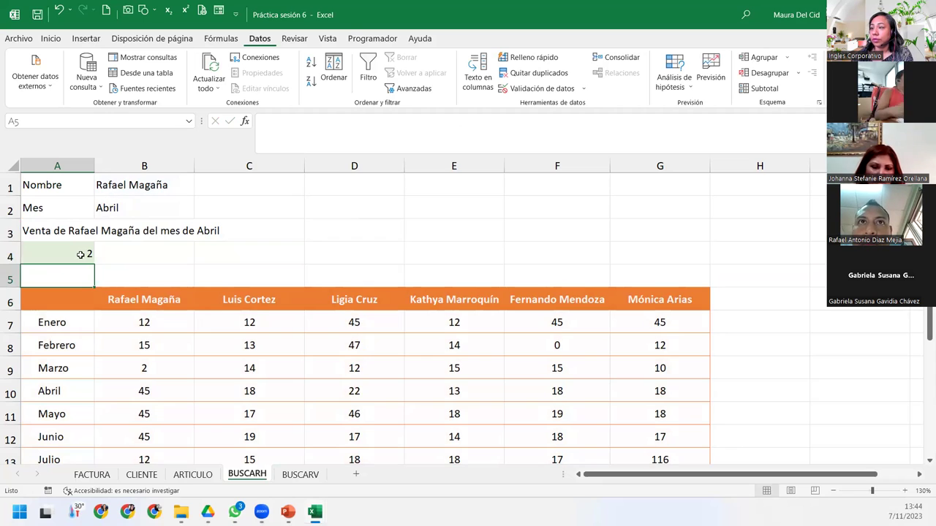
Review A4's BUSCARH formula and its COINCIDIR arguments, then reconfirm it.
click(79, 255)
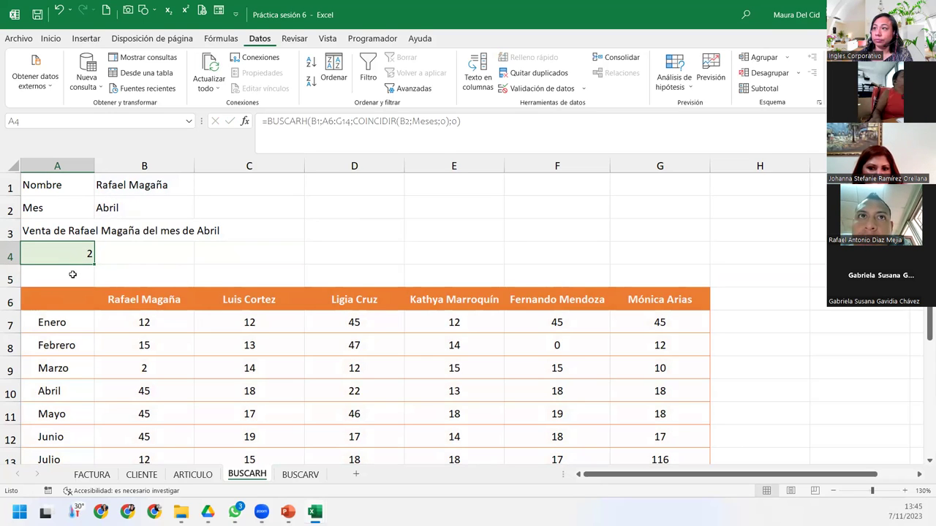
double_click(71, 248)
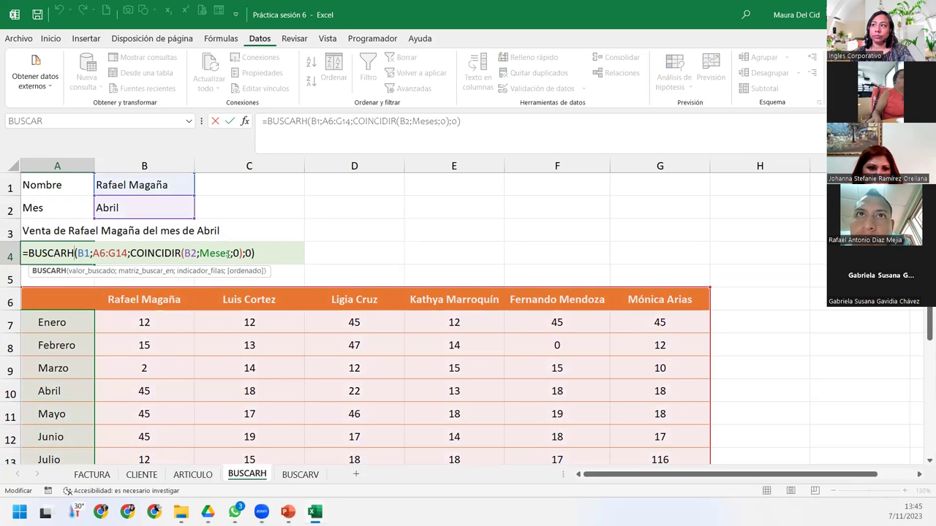
key(Escape)
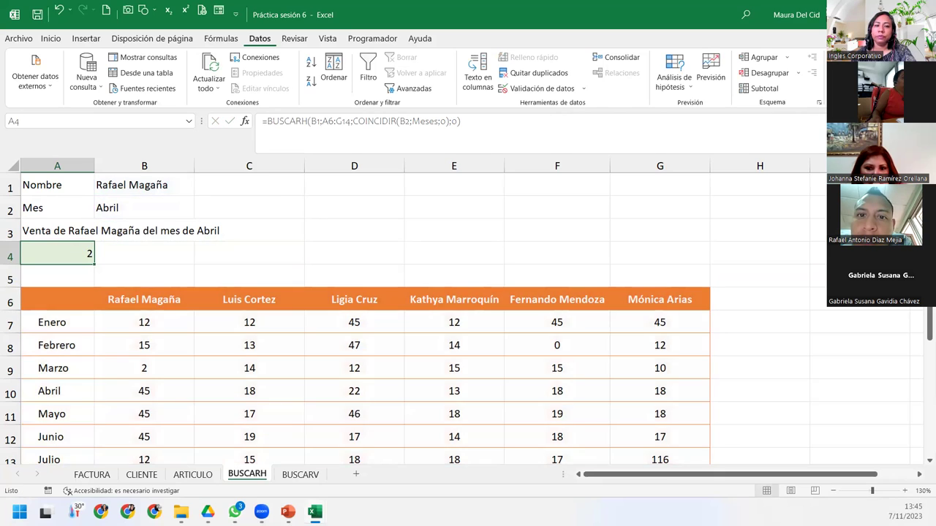
key(alt+Tab)
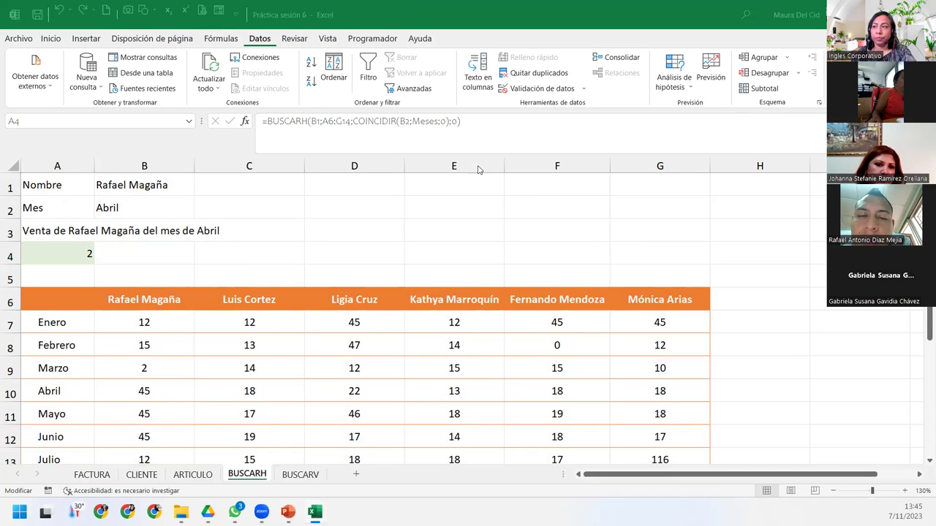
click(61, 297)
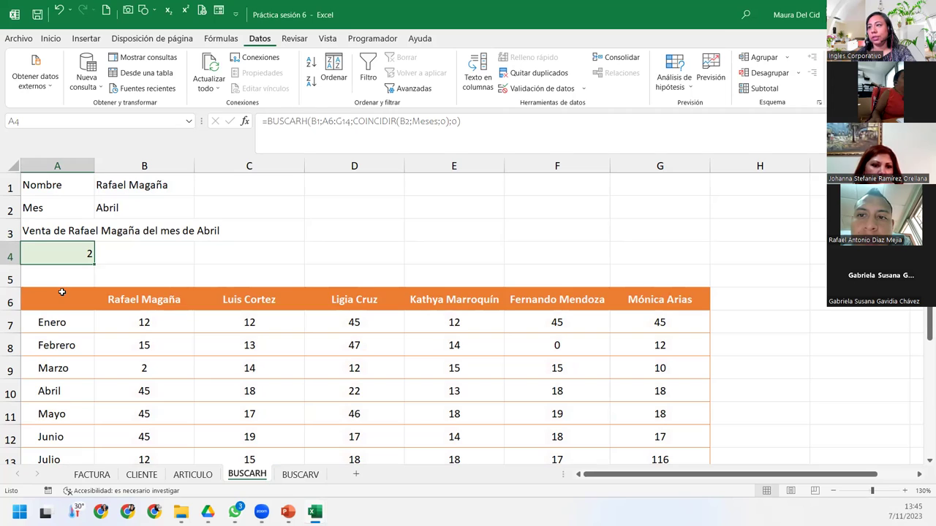
click(75, 239)
click(74, 252)
double_click(73, 253)
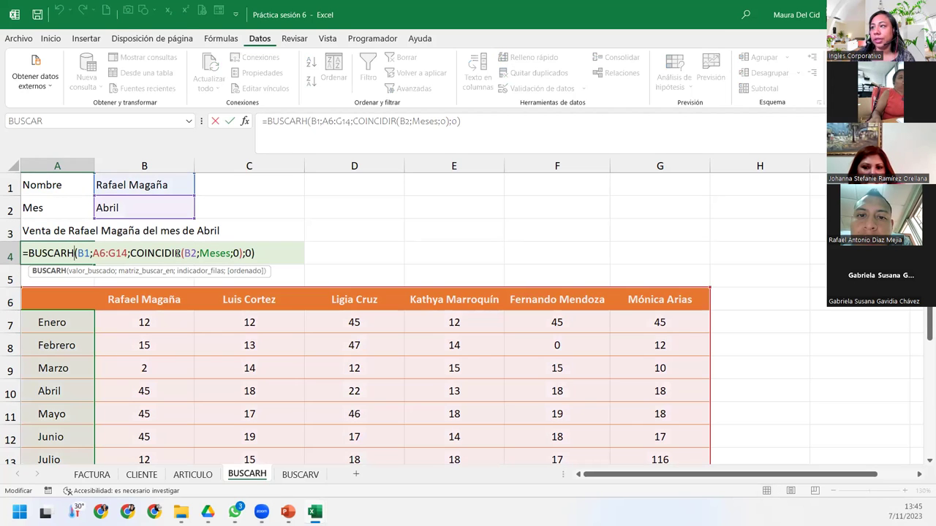
click(213, 253)
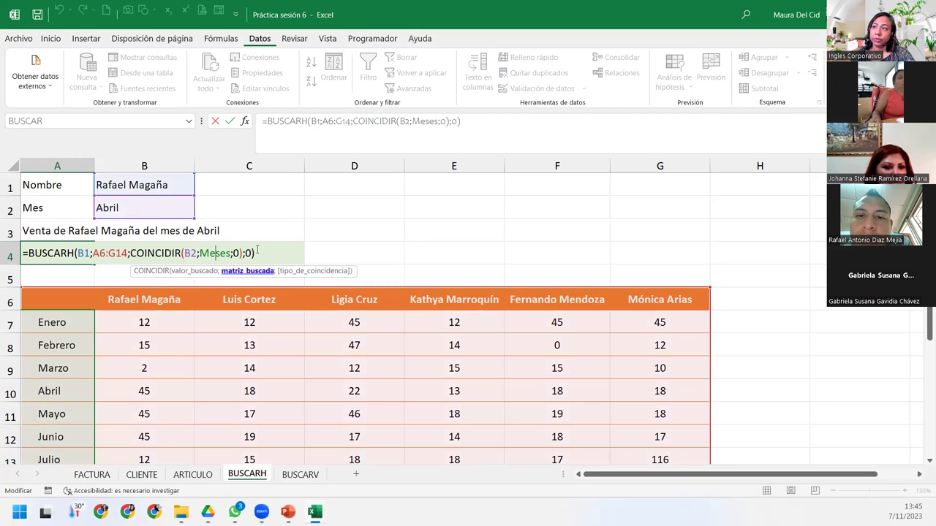
key(ctrl+Return)
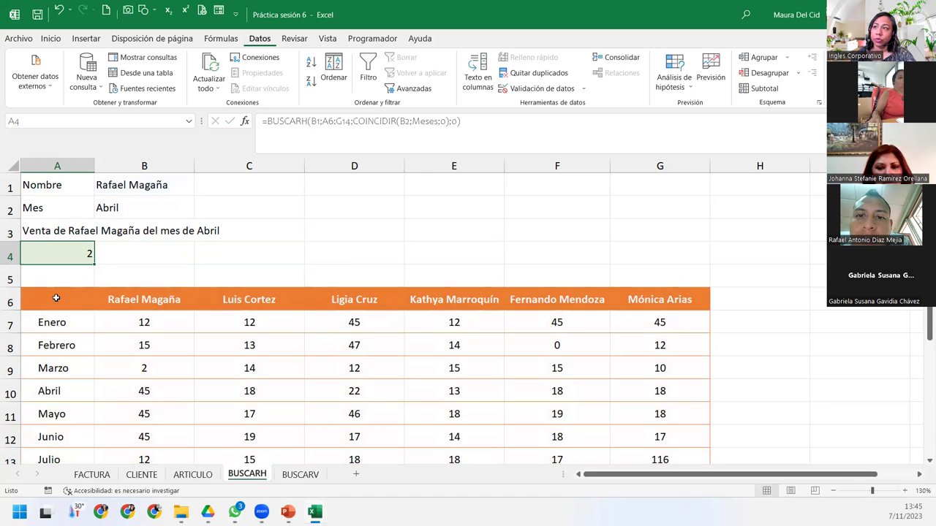
Try replacing A4's table range A6:G14 with B7:G14 and commit the formula.
drag(56, 298, 522, 299)
drag(46, 282, 50, 255)
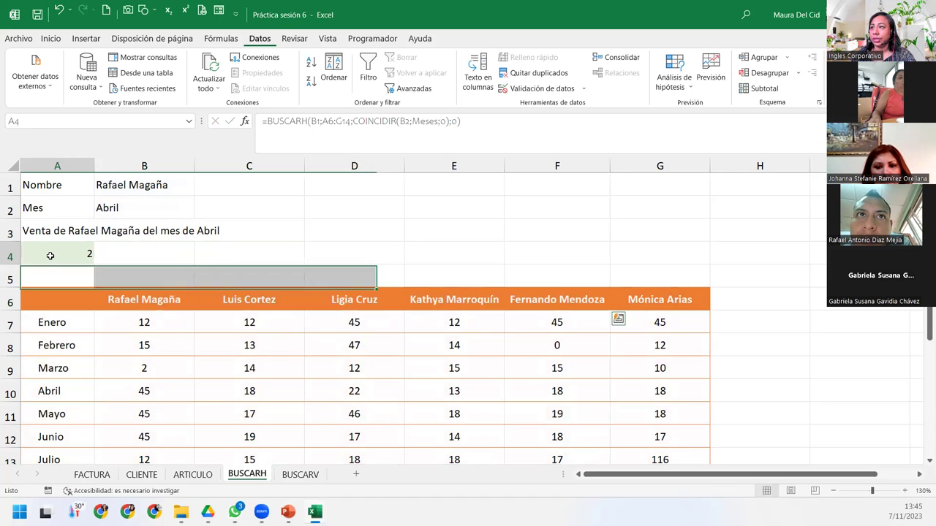
double_click(50, 255)
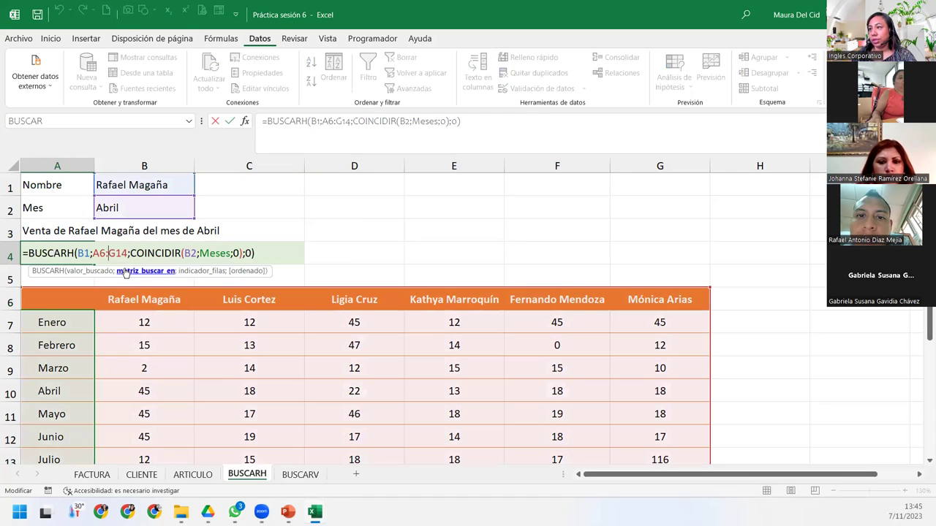
click(145, 271)
drag(104, 325, 651, 415)
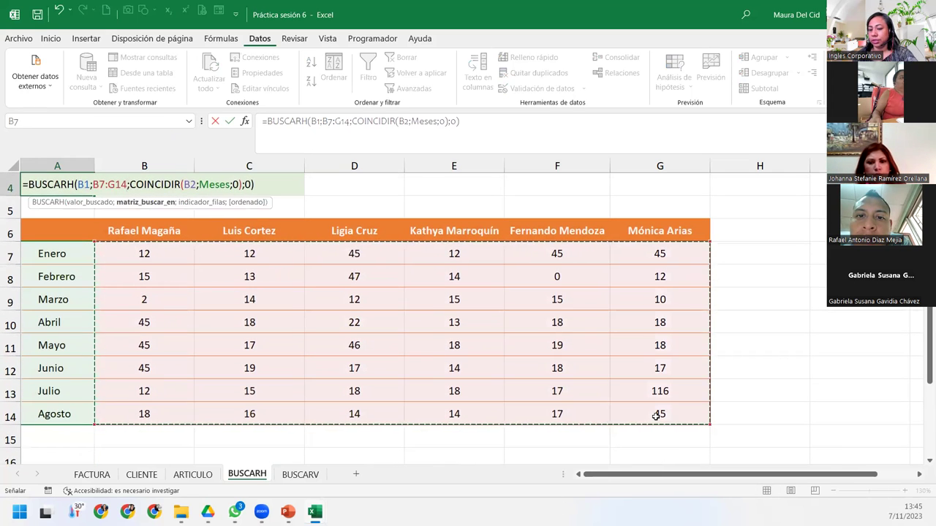
key(Return)
click(63, 181)
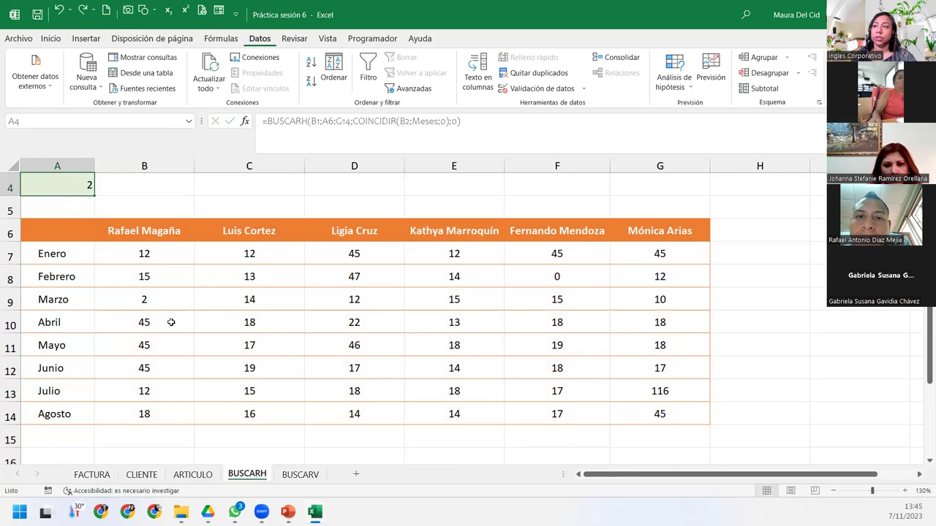
scroll(171, 322, up, 1)
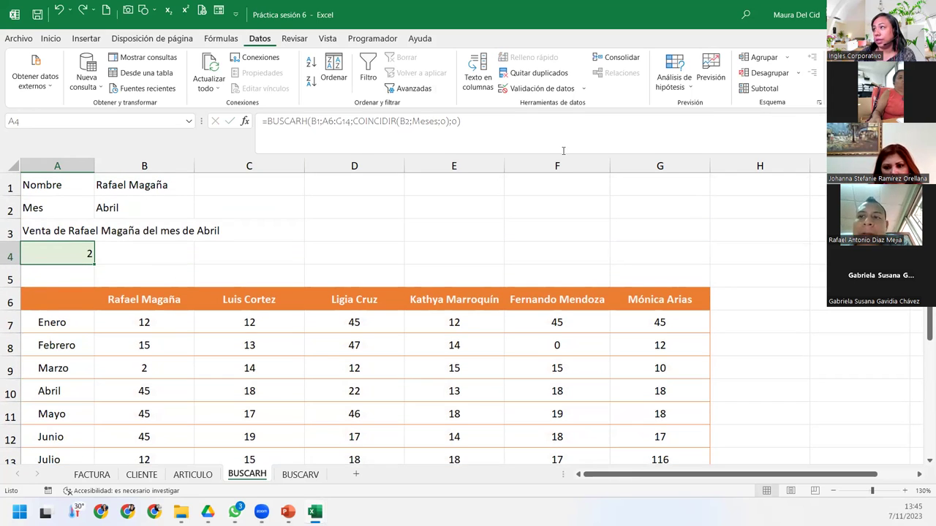
click(238, 44)
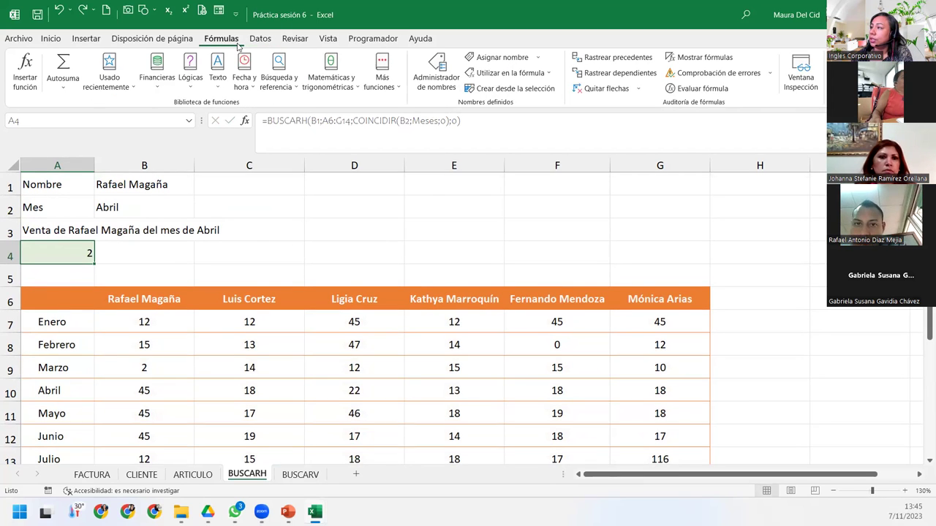
In Administrador de nombres, change Meses to refer to =BUSCARH!$A$6:$A$14.
click(421, 74)
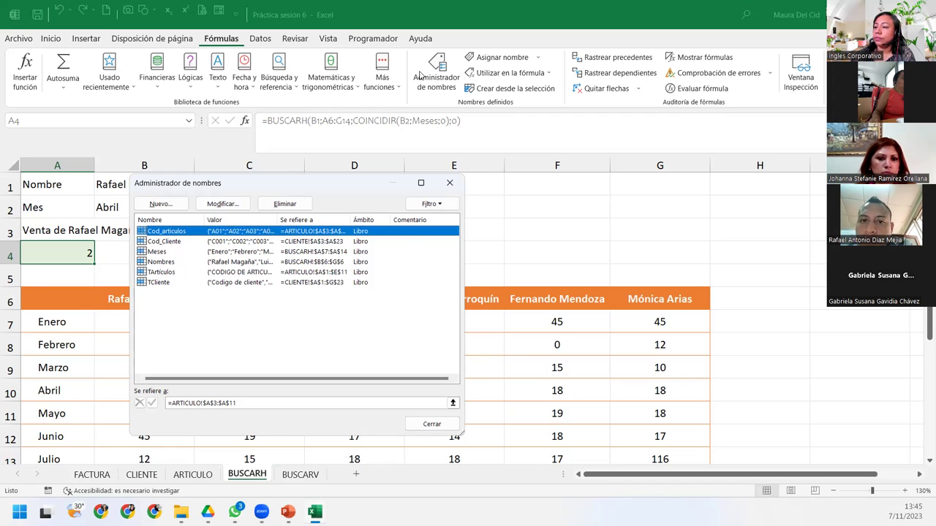
click(152, 253)
double_click(151, 253)
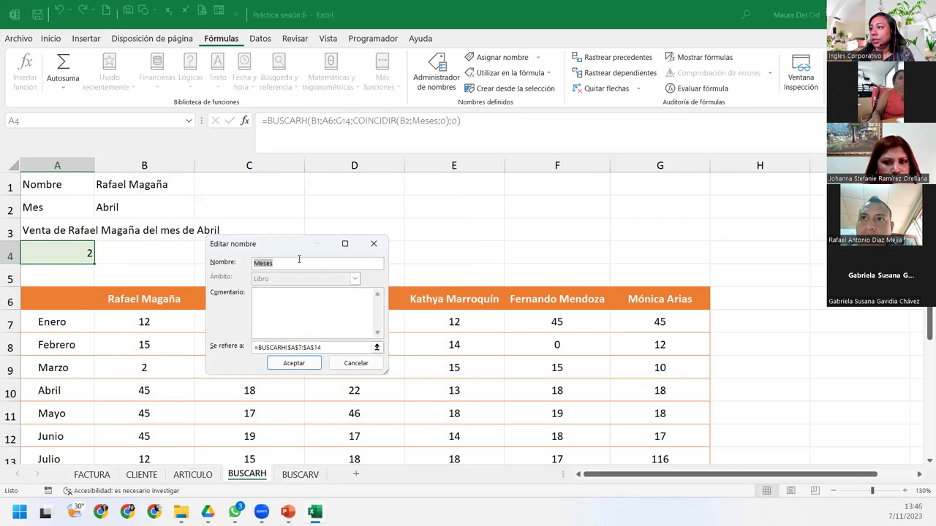
click(324, 347)
drag(324, 347, 261, 347)
drag(321, 347, 194, 350)
drag(58, 250, 58, 436)
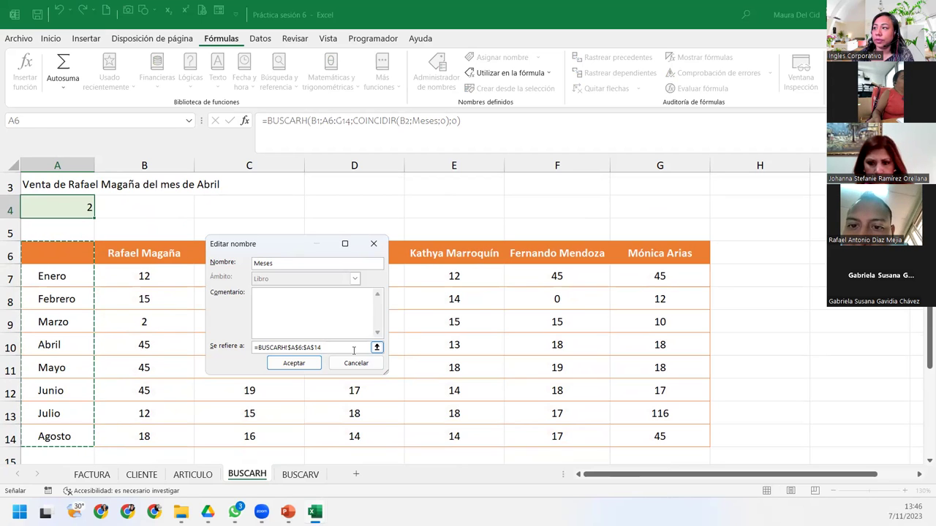
click(293, 364)
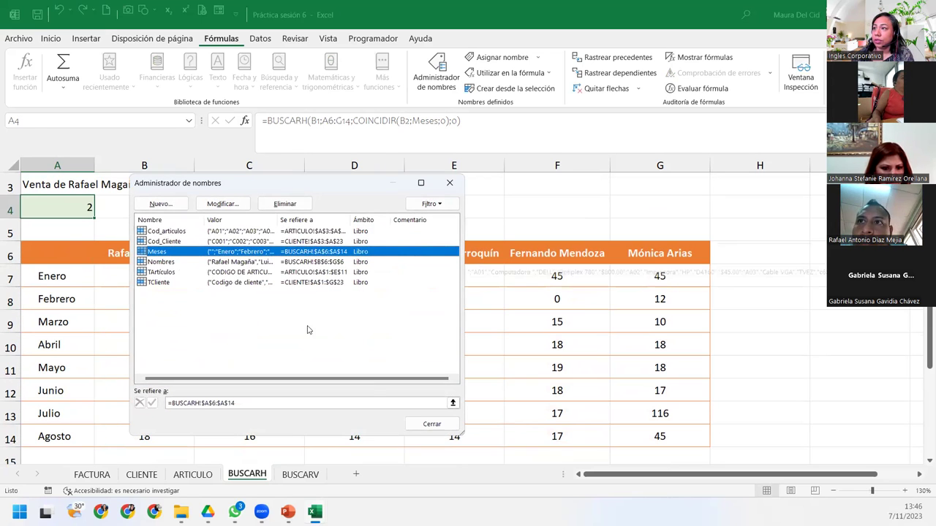
click(430, 421)
click(93, 294)
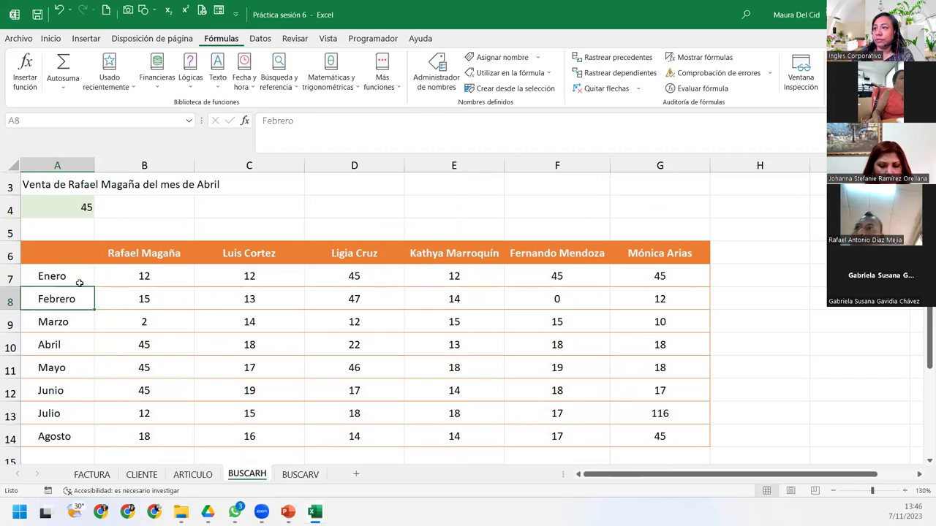
scroll(117, 299, up, 1)
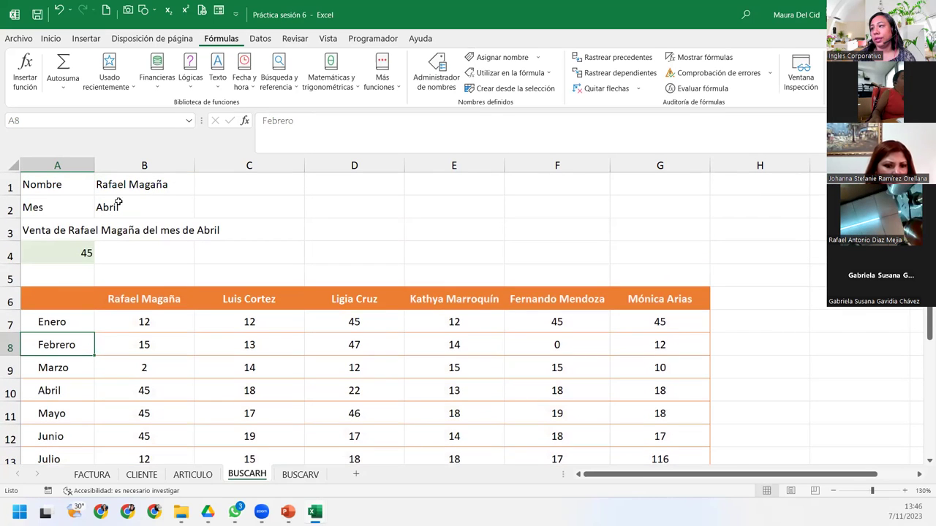
click(46, 251)
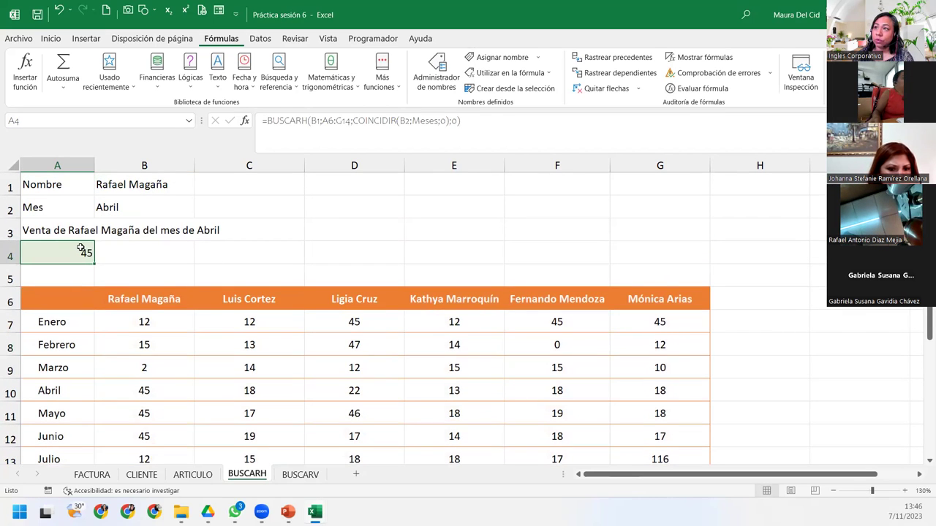
drag(52, 295, 662, 410)
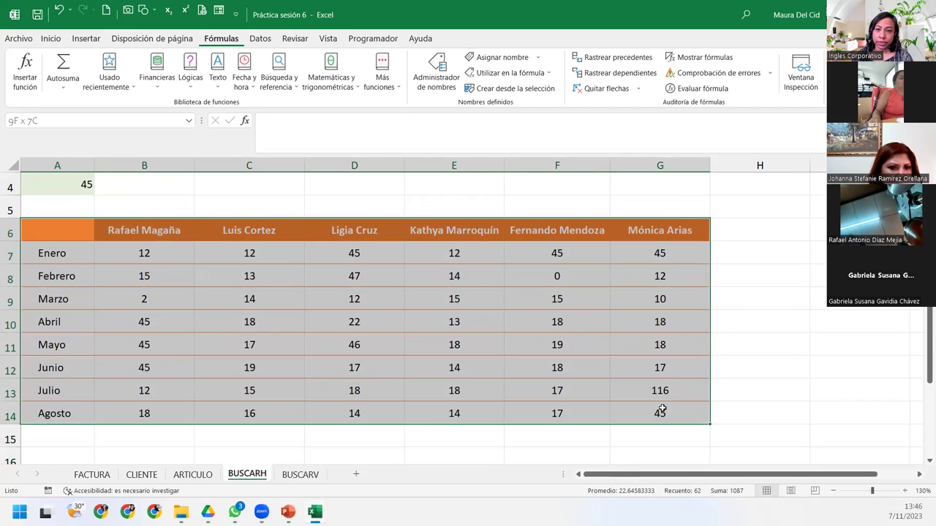
scroll(313, 359, up, 1)
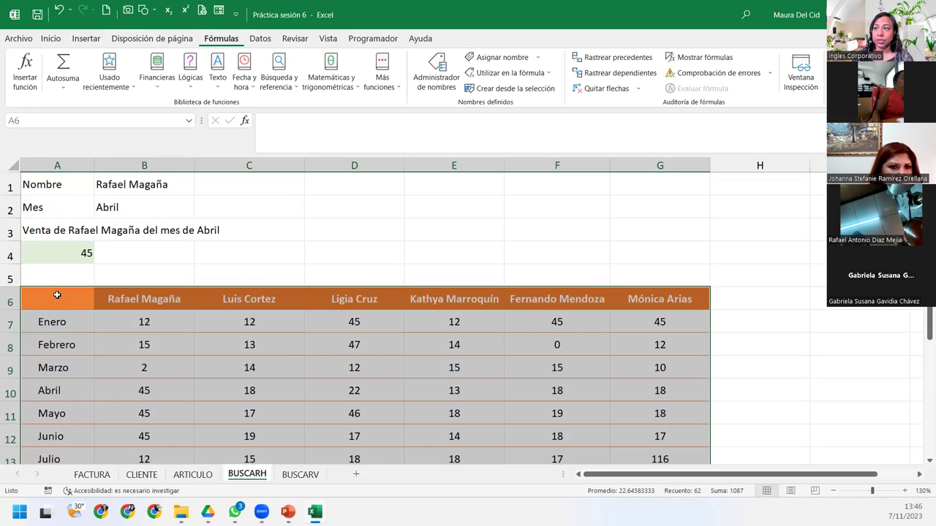
double_click(60, 253)
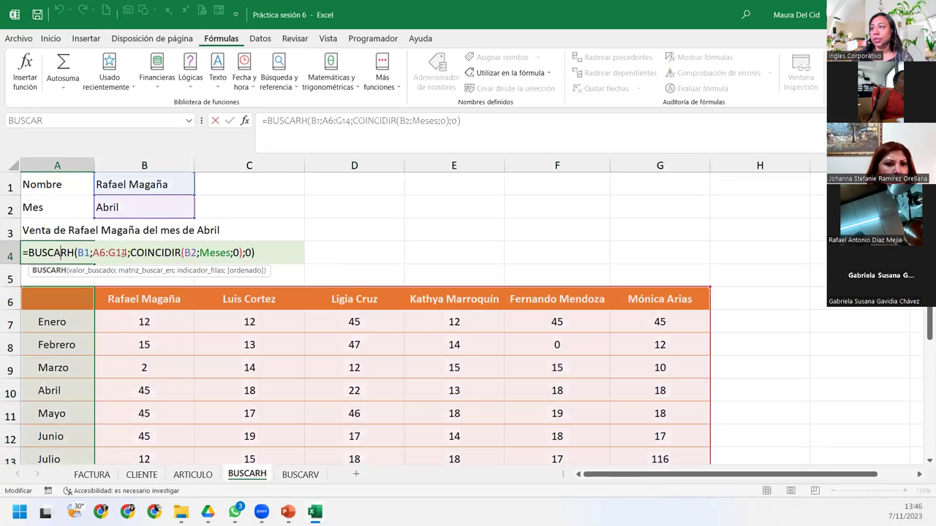
click(217, 253)
click(268, 271)
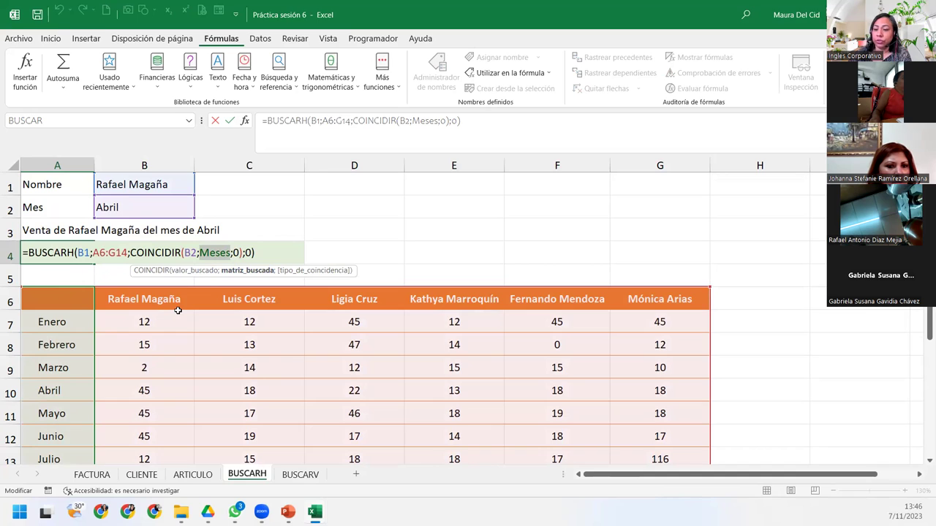
key(Return)
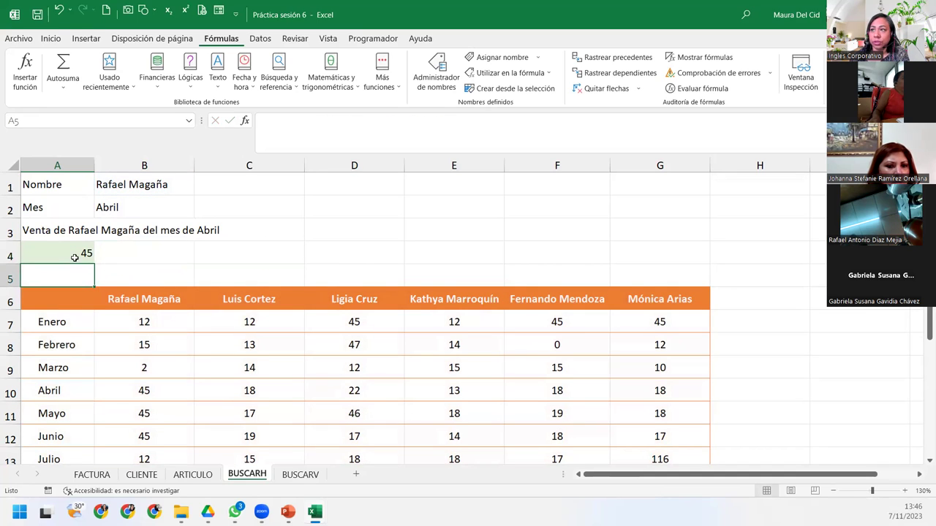
click(73, 254)
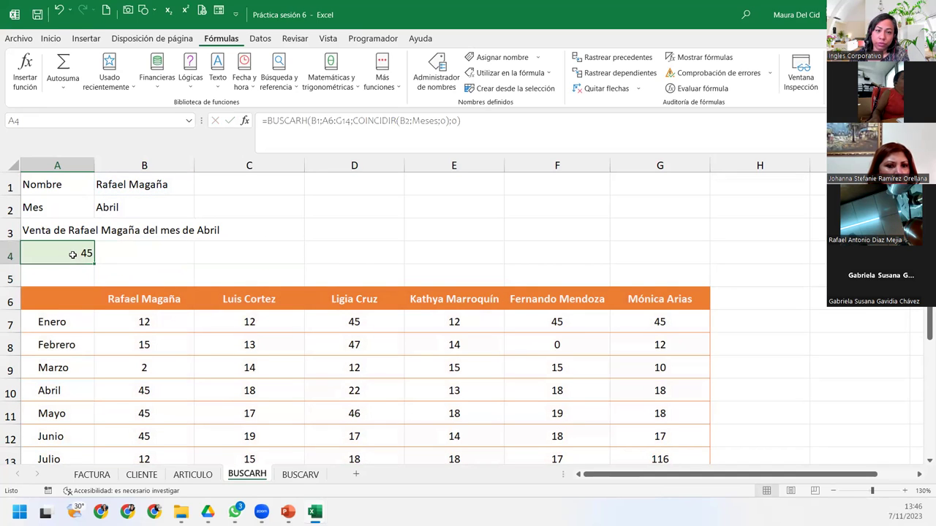
click(179, 205)
click(199, 212)
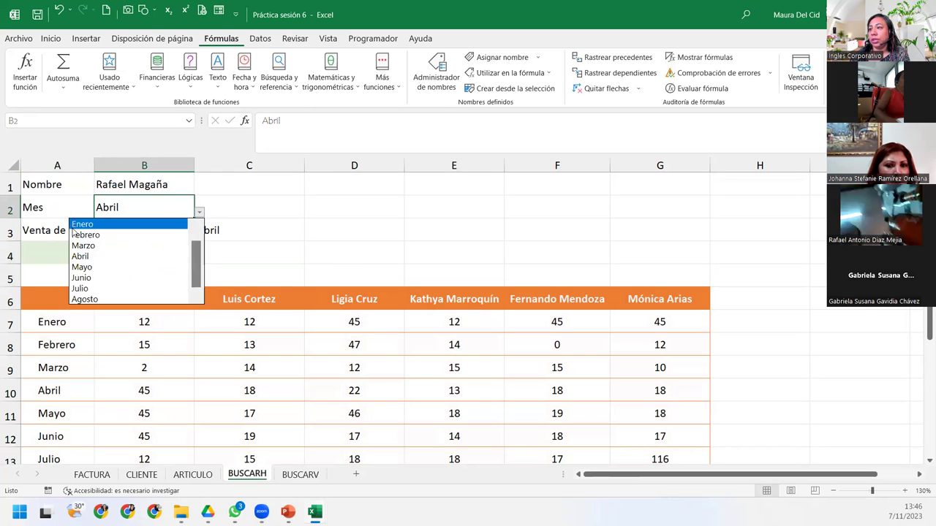
click(85, 226)
click(68, 253)
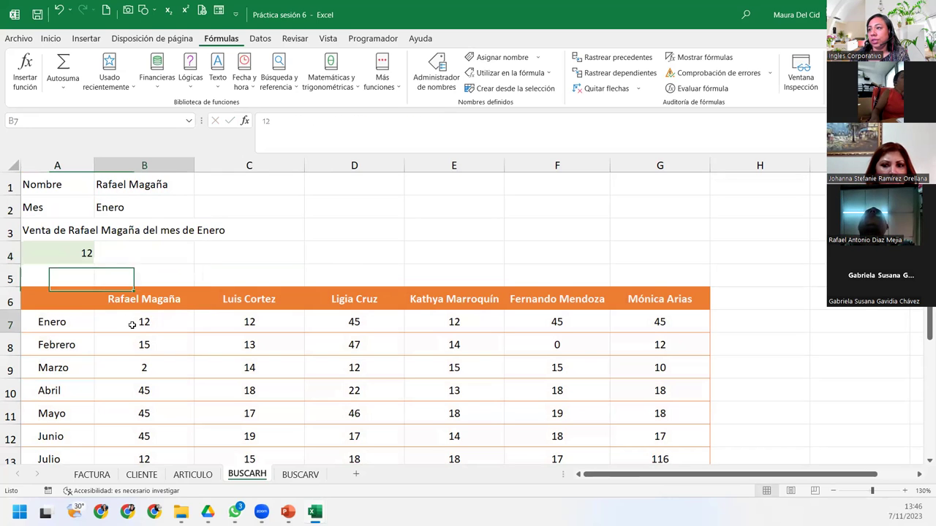
click(190, 189)
click(197, 191)
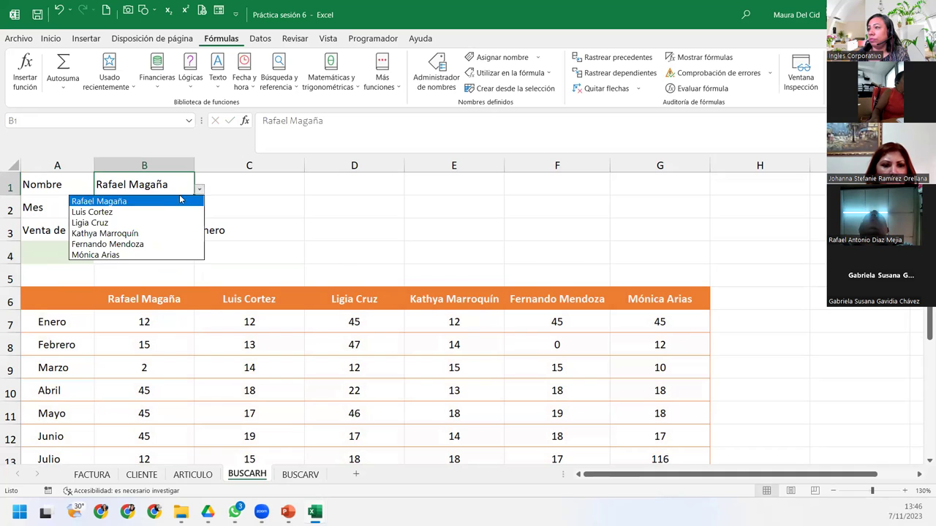
click(107, 250)
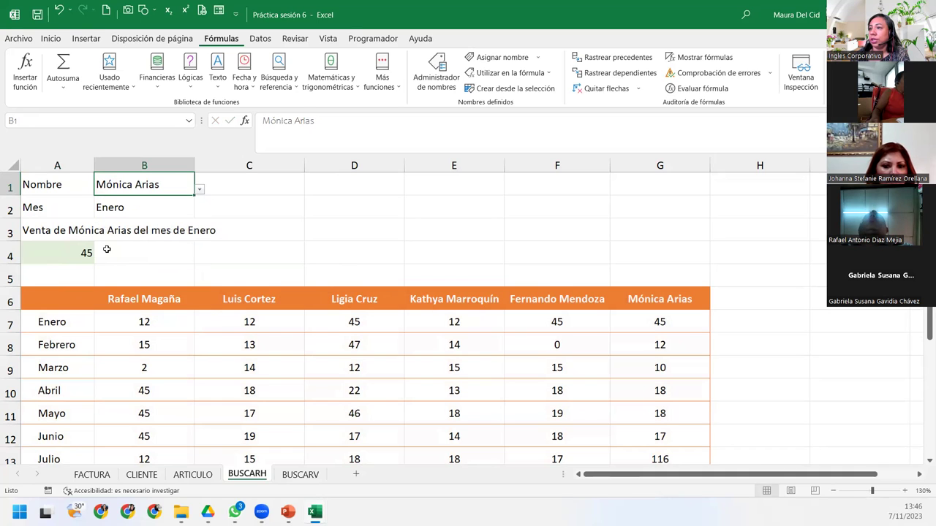
Set B2's month to Julio, confirm A4 shows 116, and open the defined names list.
click(65, 252)
click(189, 209)
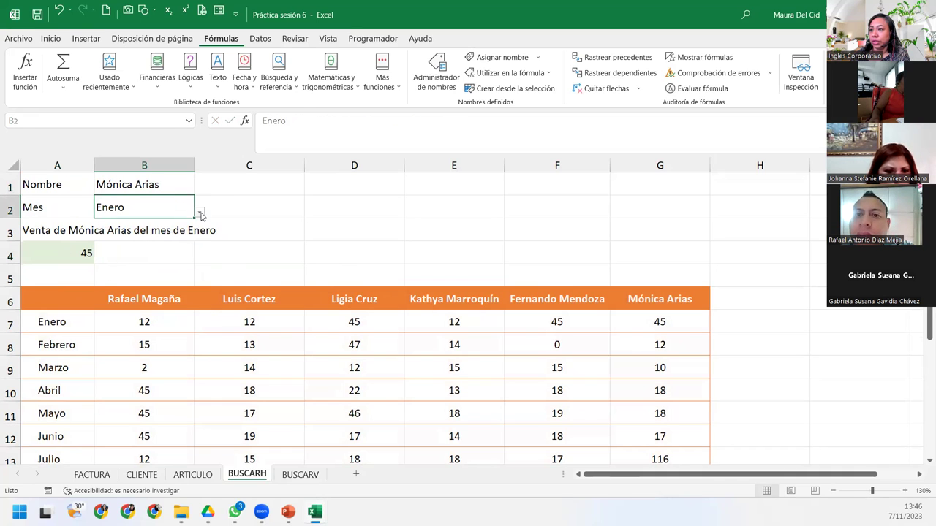
click(200, 212)
click(127, 289)
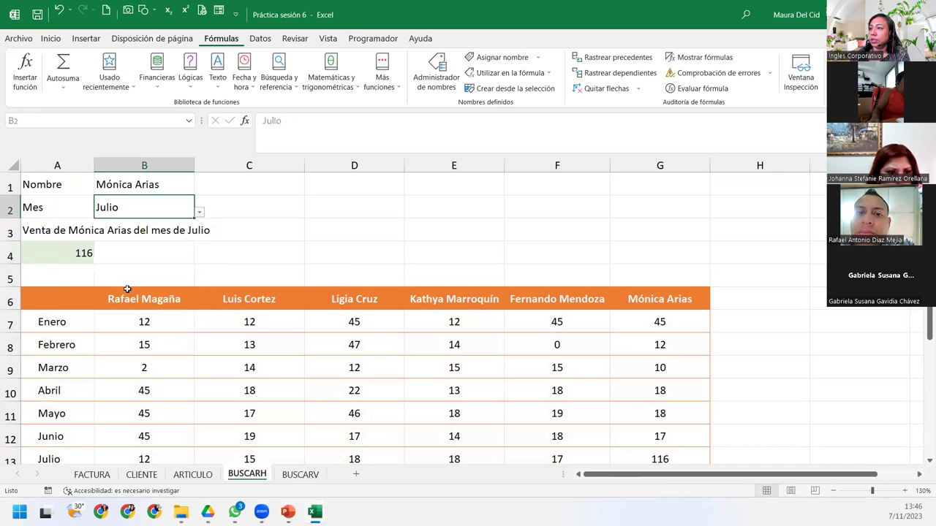
click(691, 460)
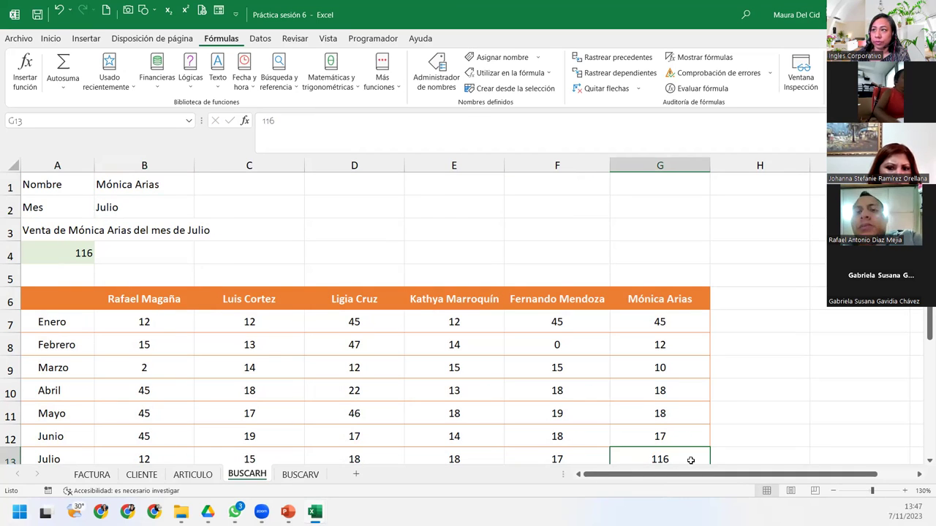
click(63, 256)
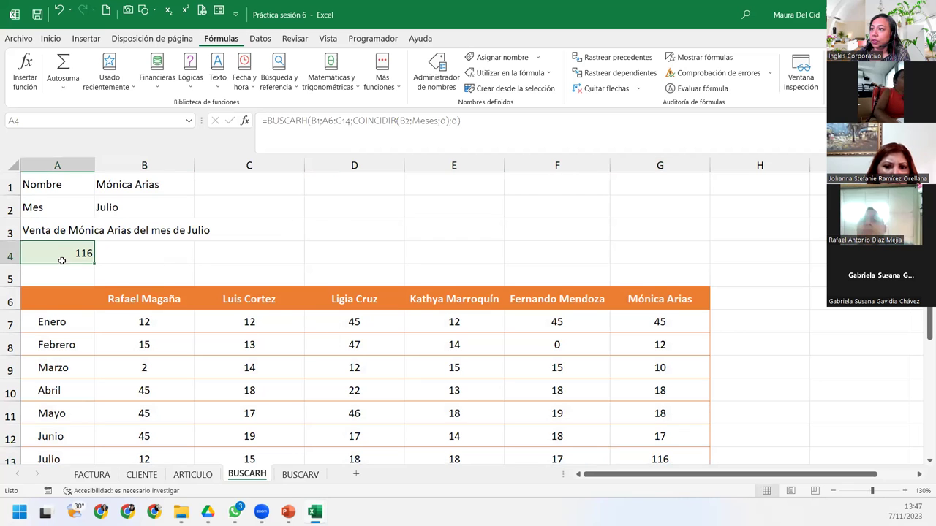
click(436, 73)
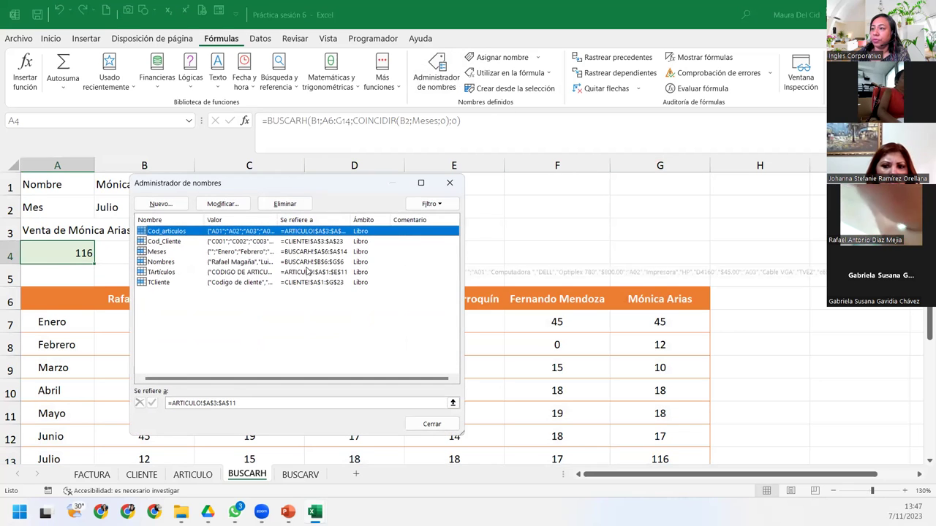
Verify Meses refers to A6:A14, close Name Manager, and edit A4's BUSCARH formula.
double_click(153, 252)
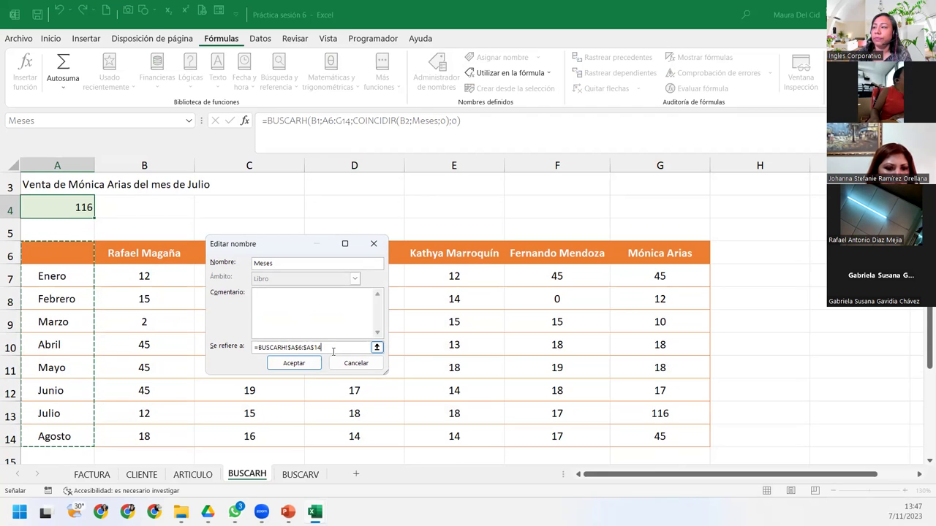
click(374, 243)
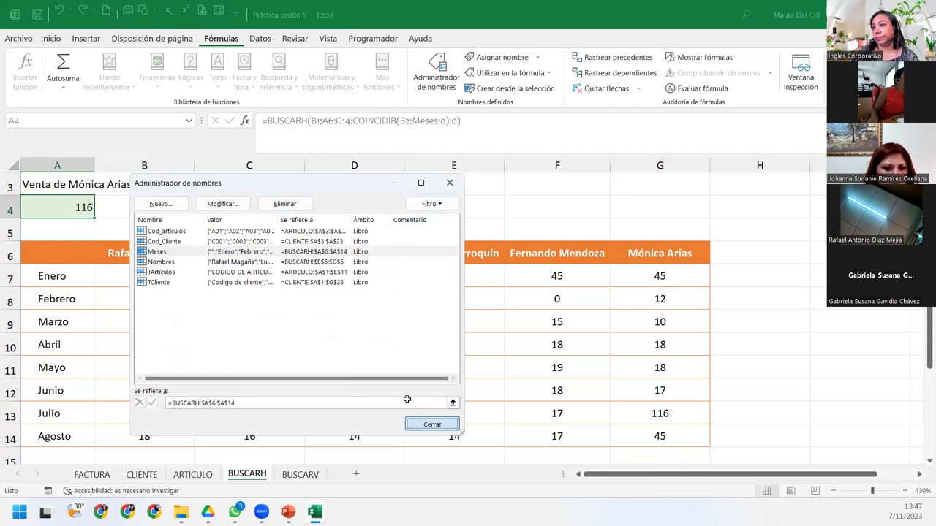
click(432, 424)
double_click(84, 207)
click(270, 207)
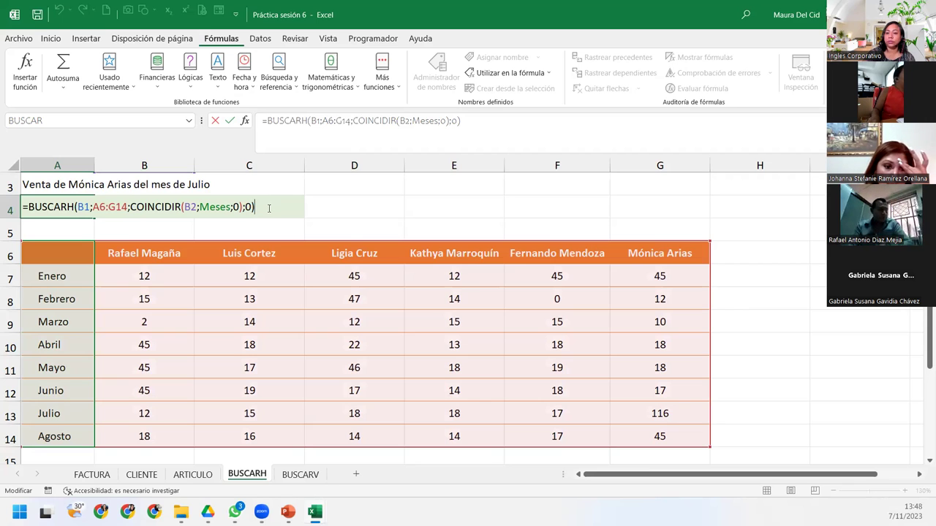
Commit A4's unchanged BUSCARH formula so it still displays 116.
key(Return)
scroll(268, 208, up, 1)
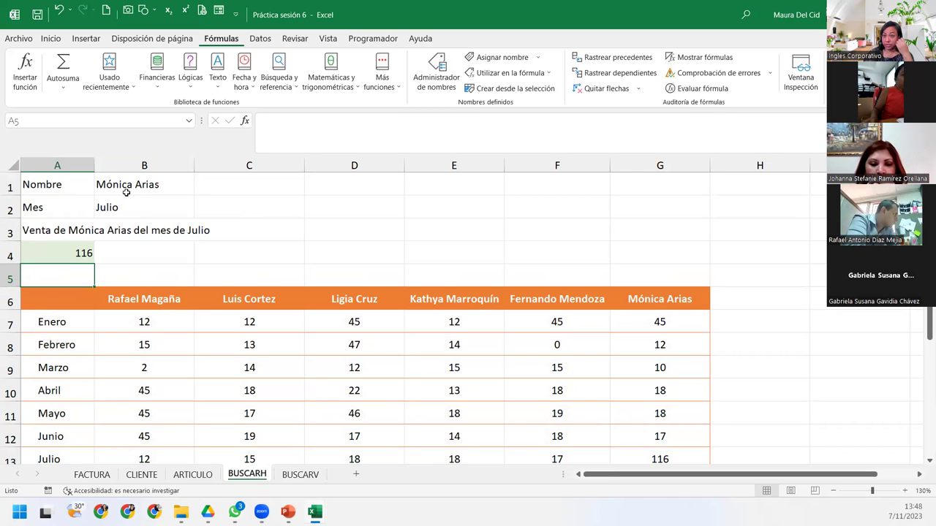
click(54, 250)
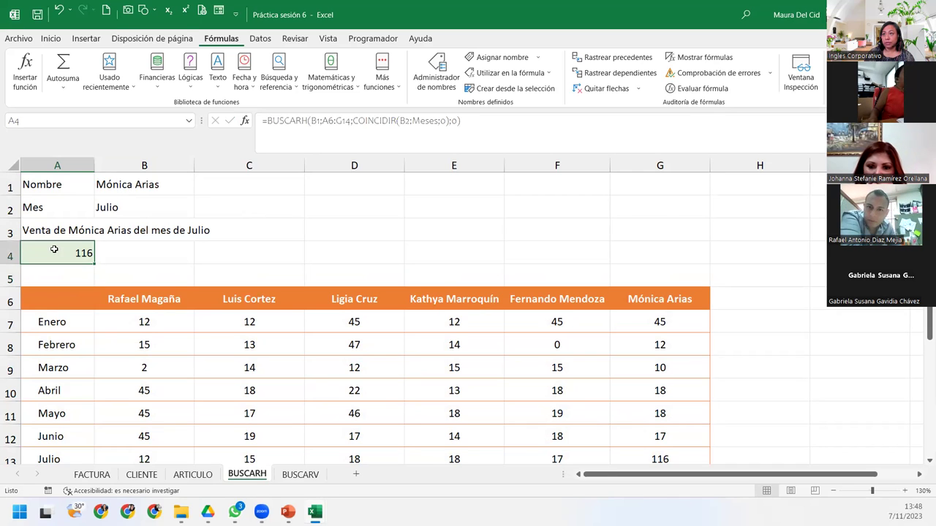
double_click(54, 250)
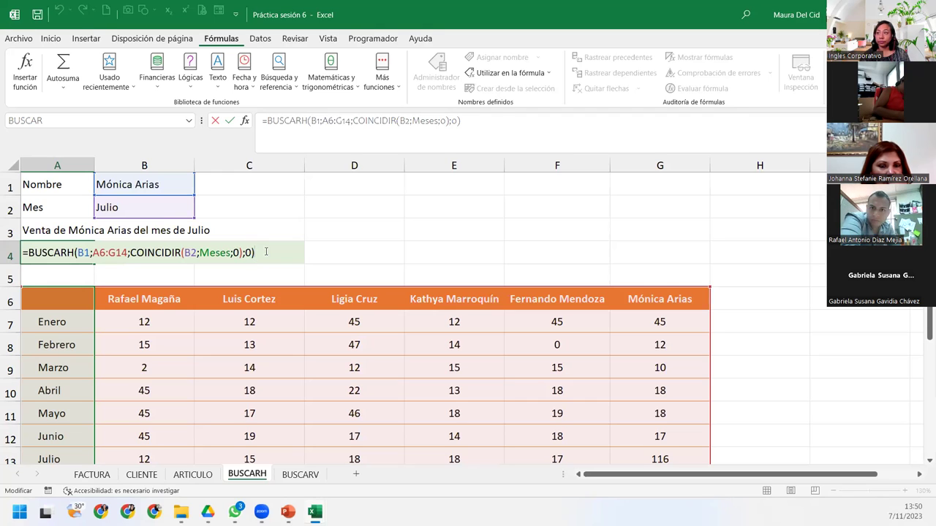
key(Return)
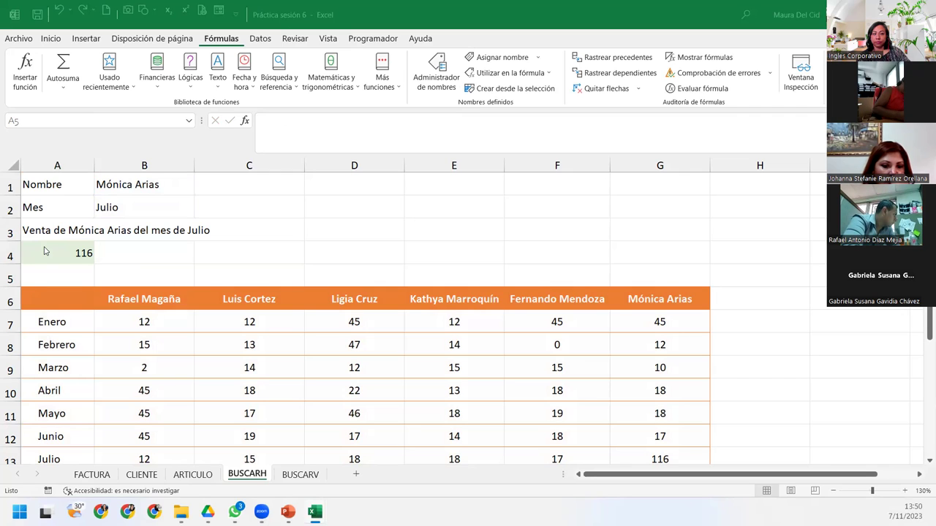
On the BUSCARV sheet, review the report table's names, sizes, dates and authors in AA–AD.
click(302, 475)
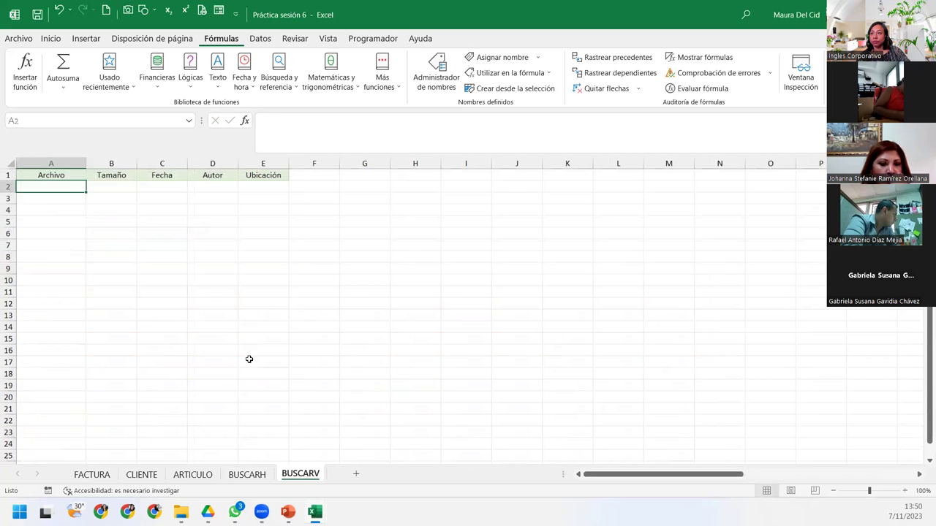
drag(621, 476, 822, 479)
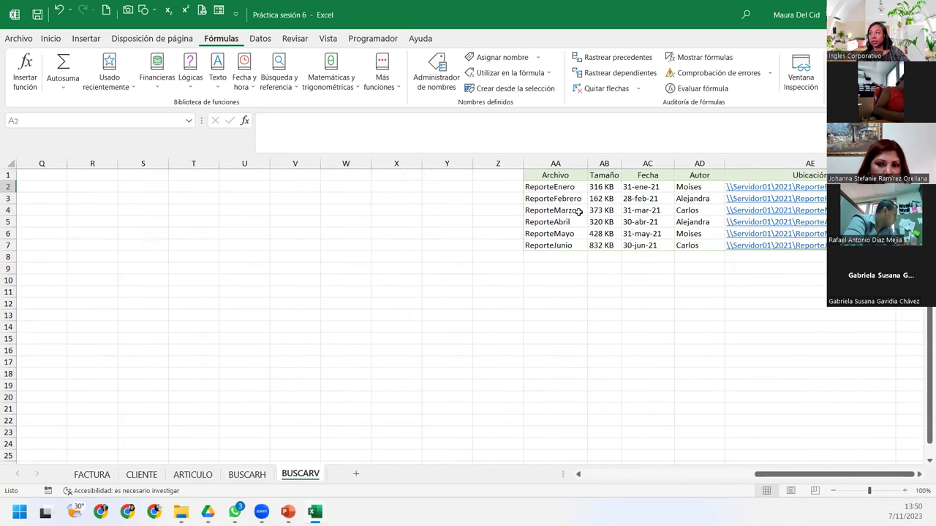
click(556, 188)
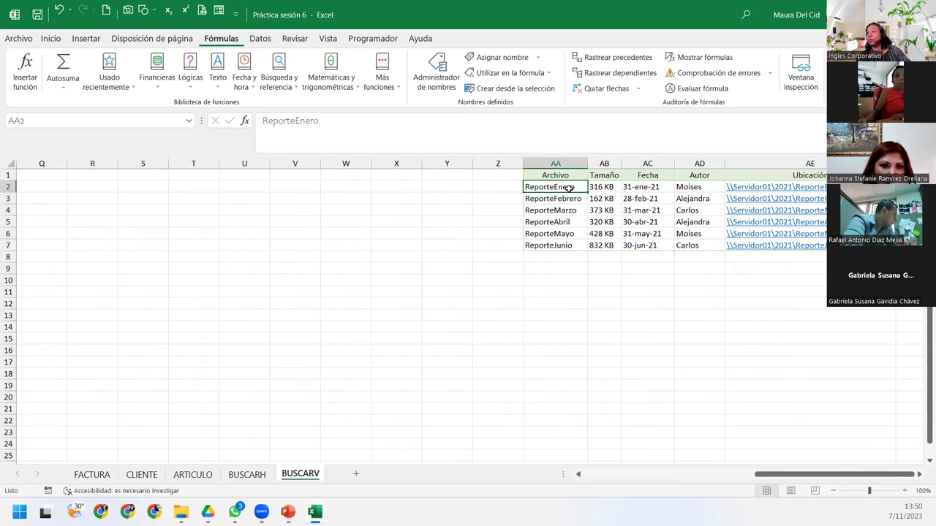
drag(549, 188, 561, 247)
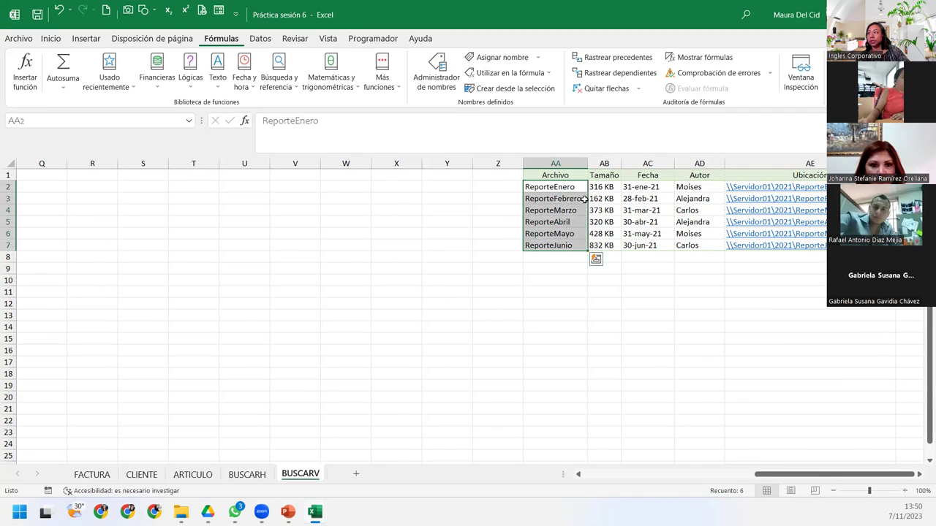
drag(601, 187, 603, 234)
click(638, 198)
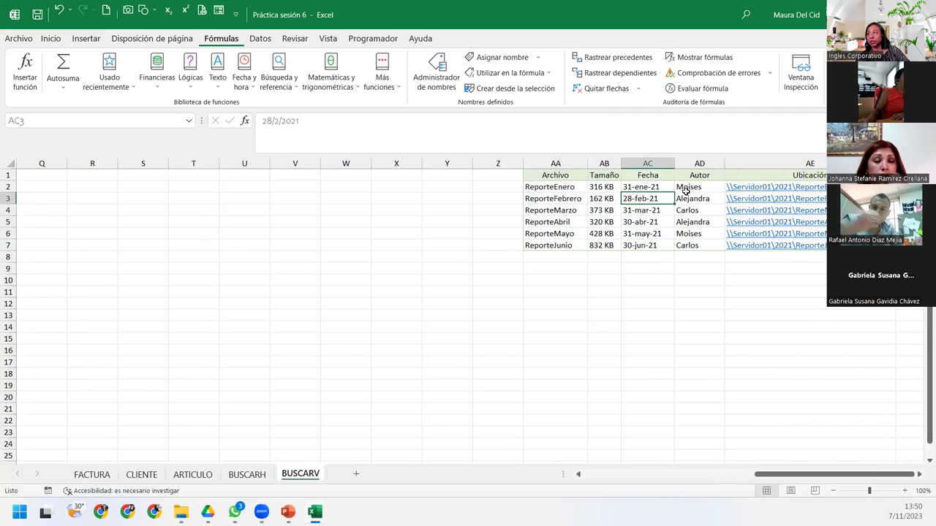
click(695, 188)
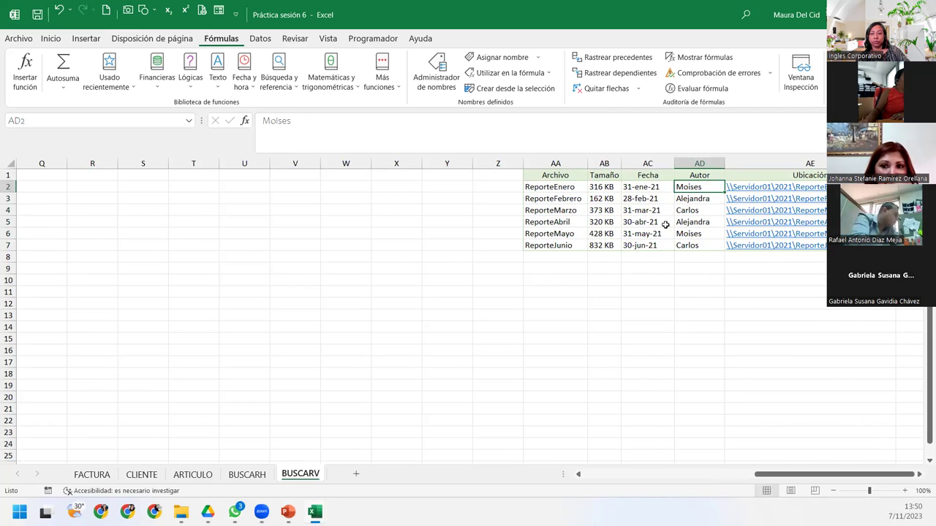
Select A2, then return to column AA and select the report names AA2:AA7.
drag(775, 473, 514, 486)
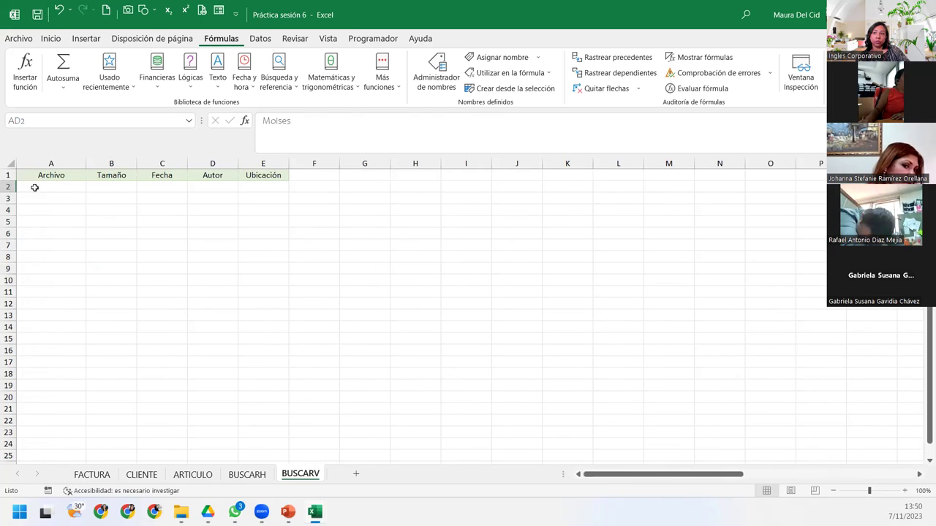
click(33, 185)
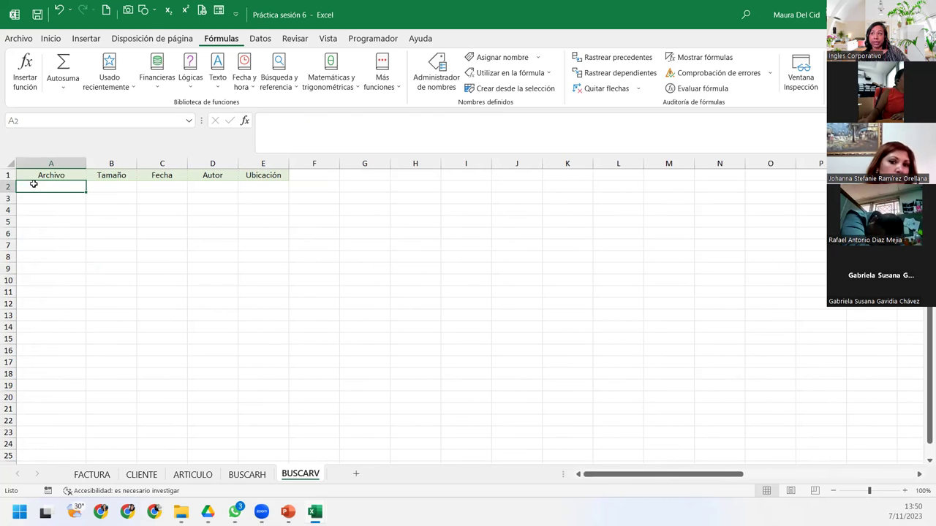
drag(615, 475, 785, 474)
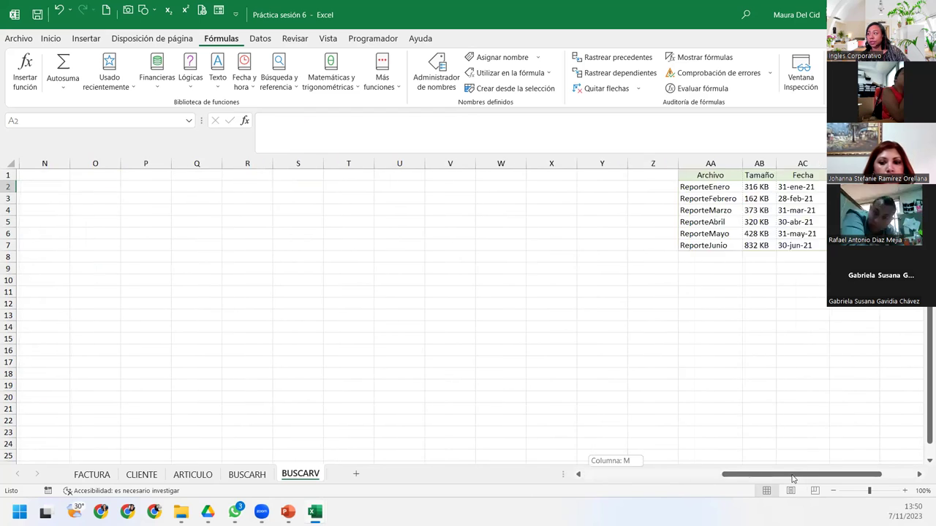
drag(564, 189, 568, 241)
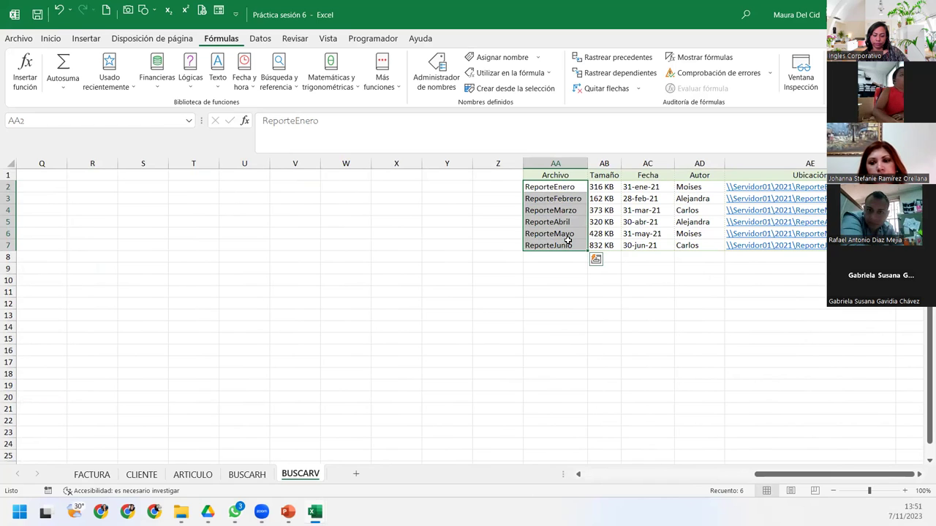
Name the report range AA2:AA7 'Archivo' using the Name Box.
key(Escape)
click(115, 120)
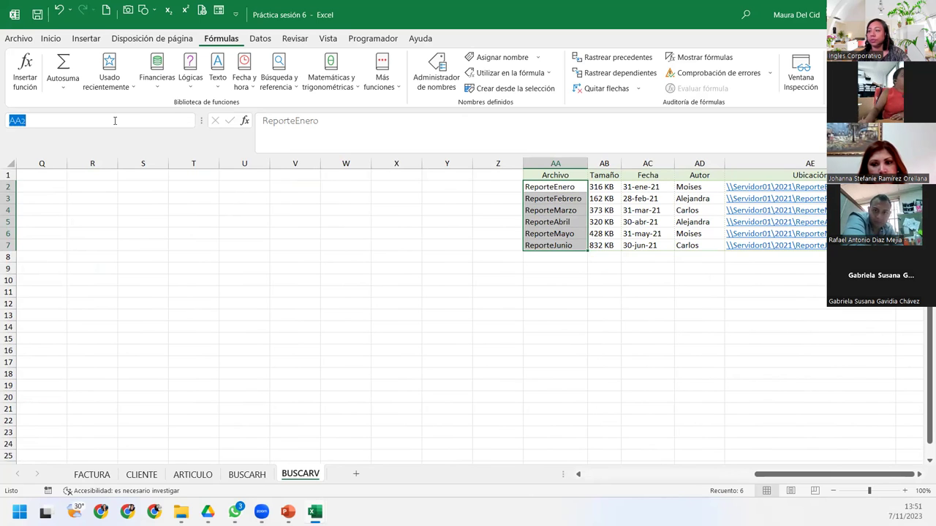
text(Archivo)
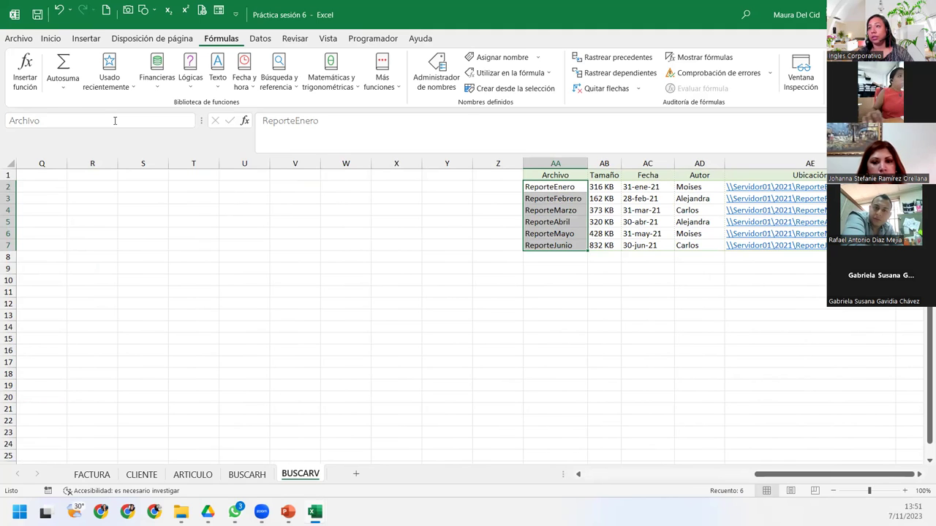
key(Return)
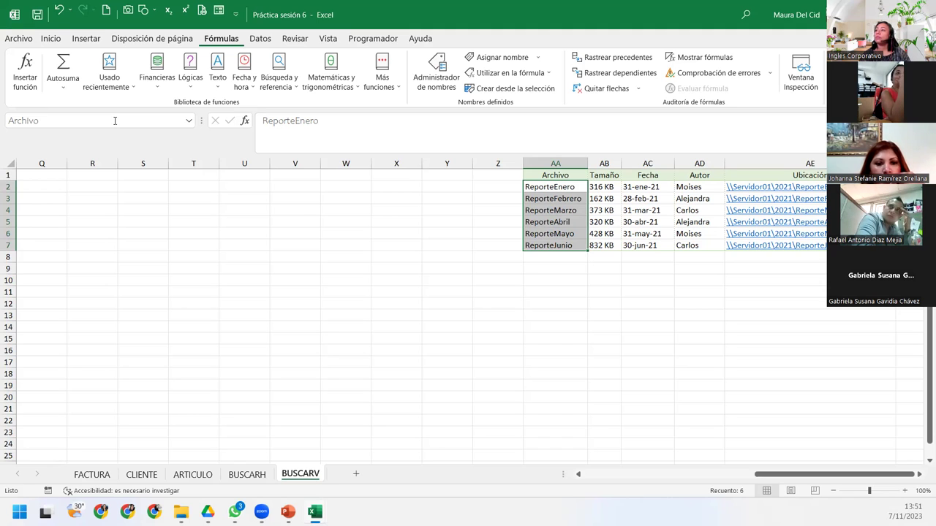
key(Return)
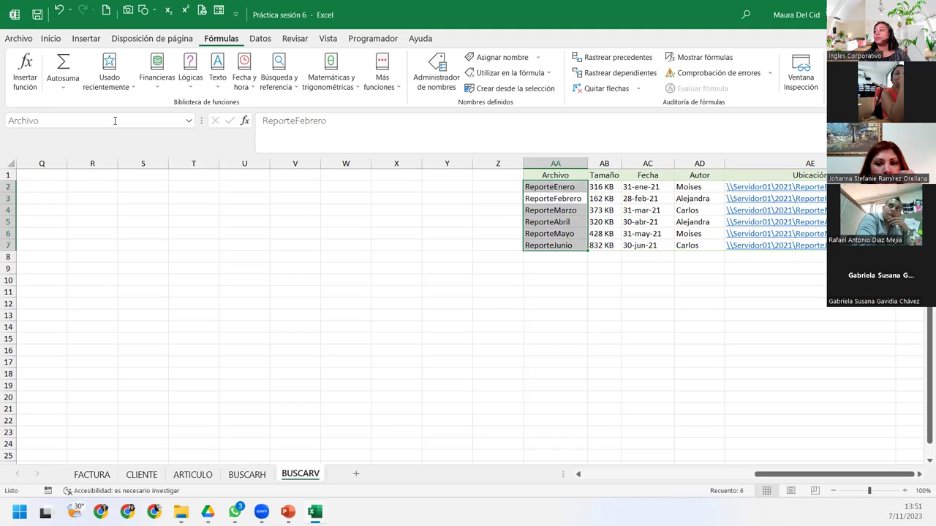
click(555, 187)
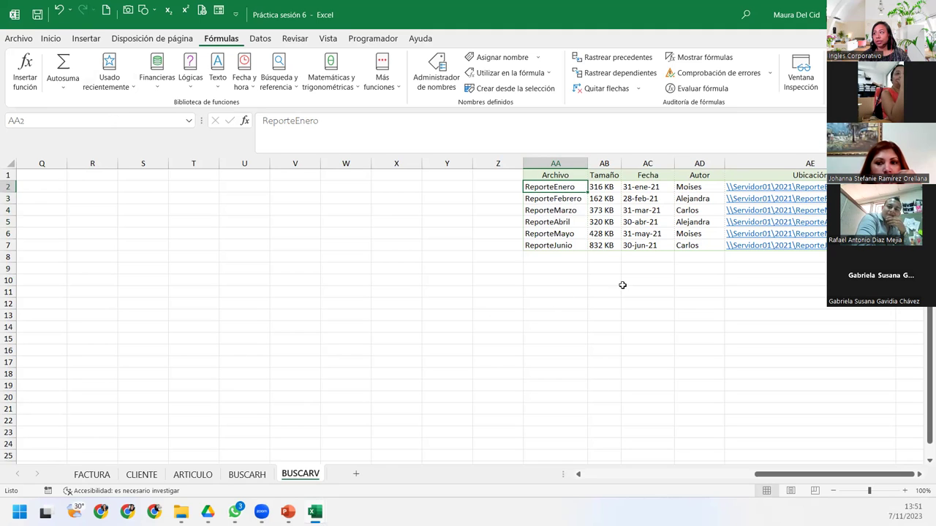
Give A2 a Lista data validation with =archivo as its source.
drag(767, 478, 593, 477)
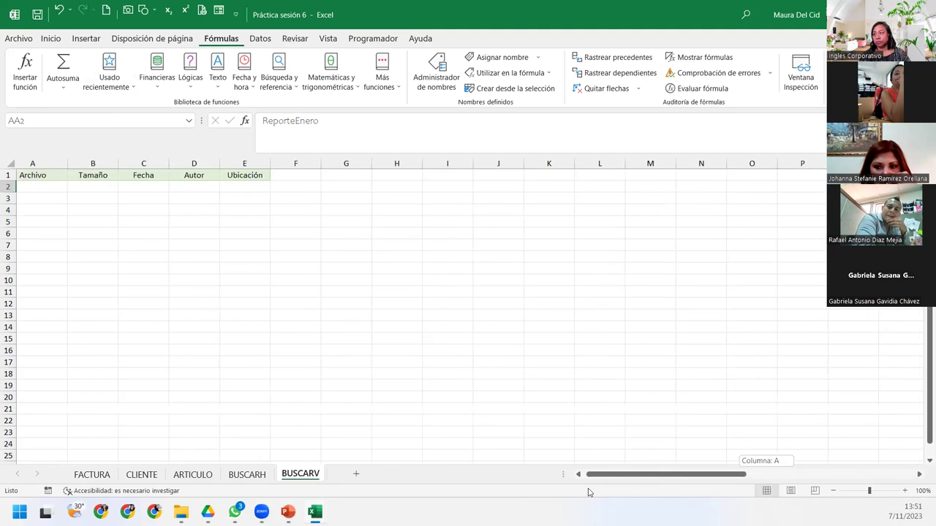
click(59, 186)
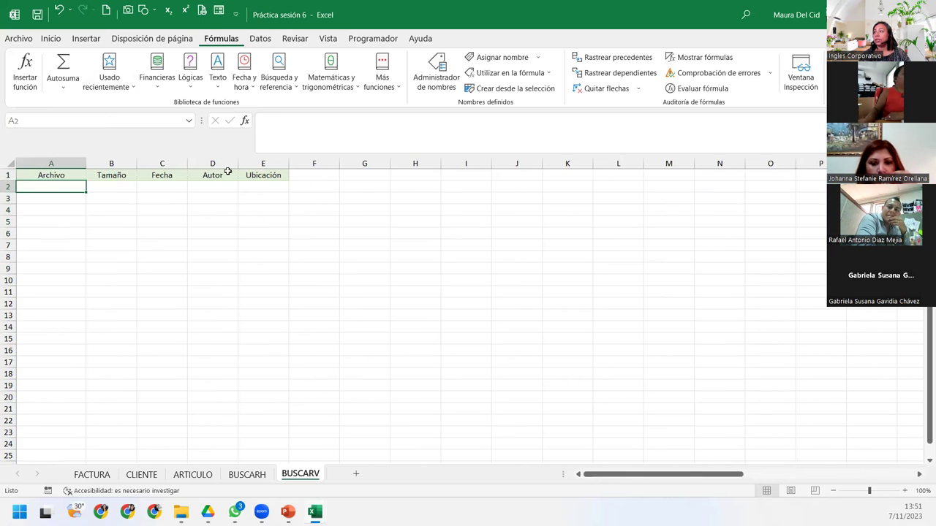
click(249, 39)
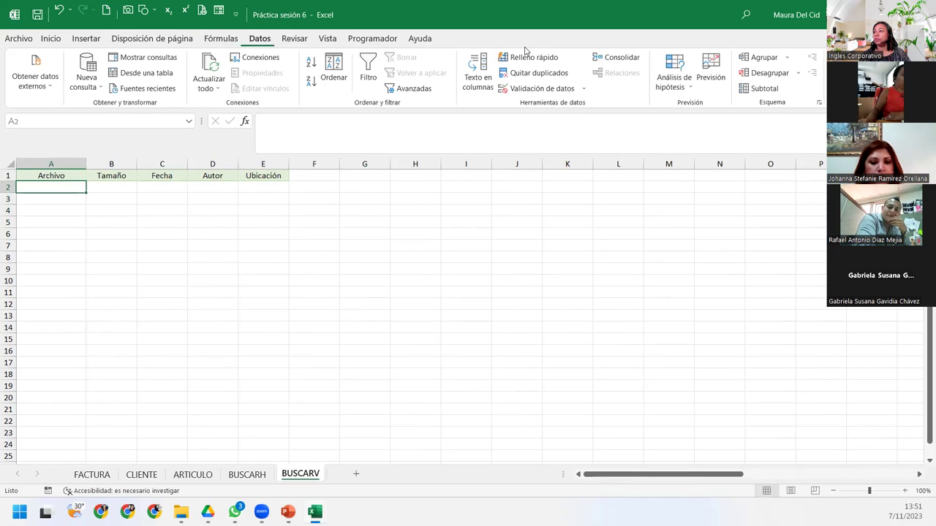
click(541, 89)
click(252, 277)
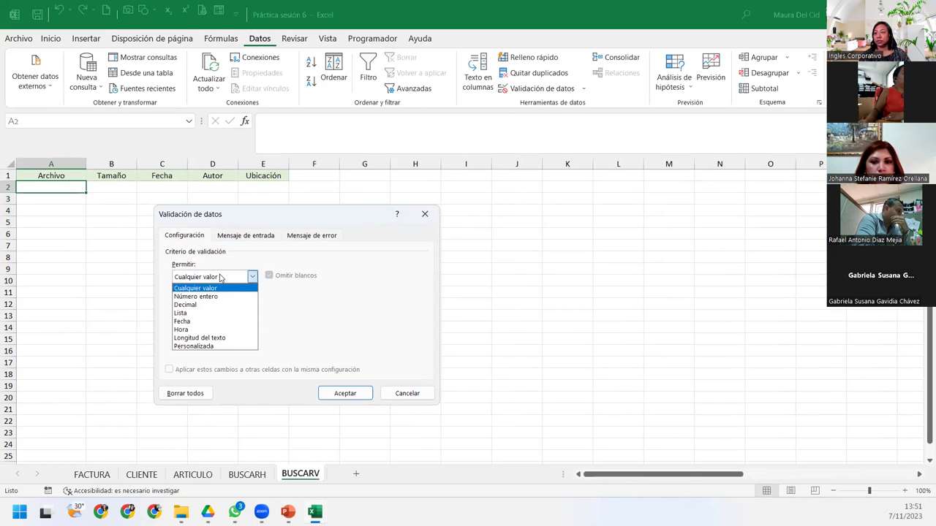
click(194, 313)
click(198, 327)
text(=archivo)
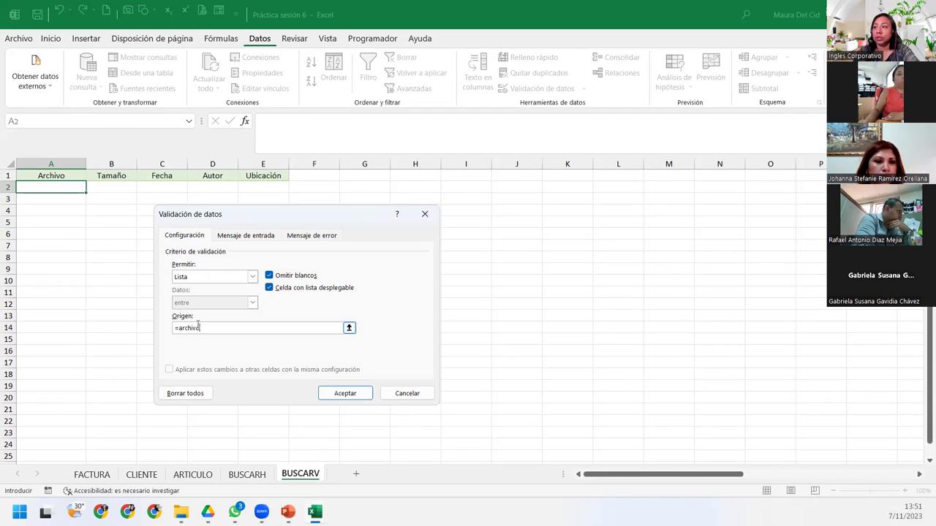
key(Return)
key(Return)
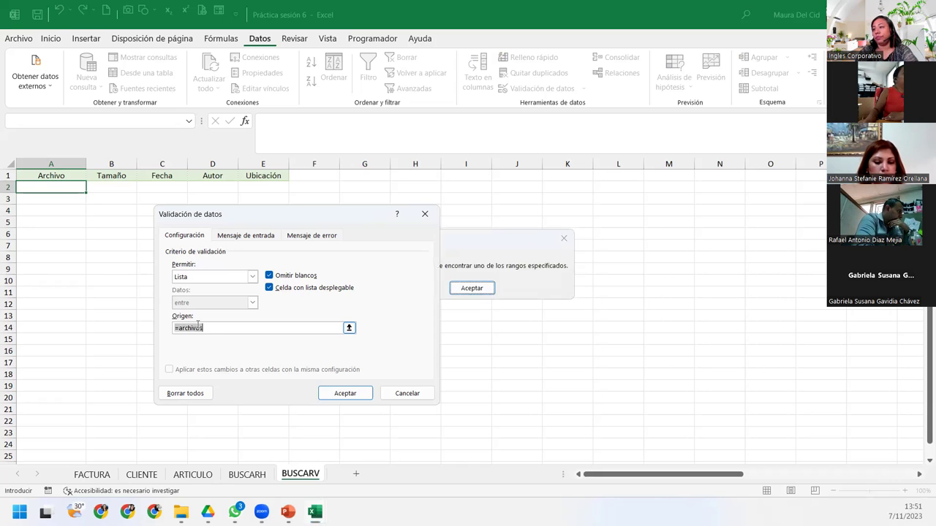
key(BackSpace)
text(=aivo)
key(Return)
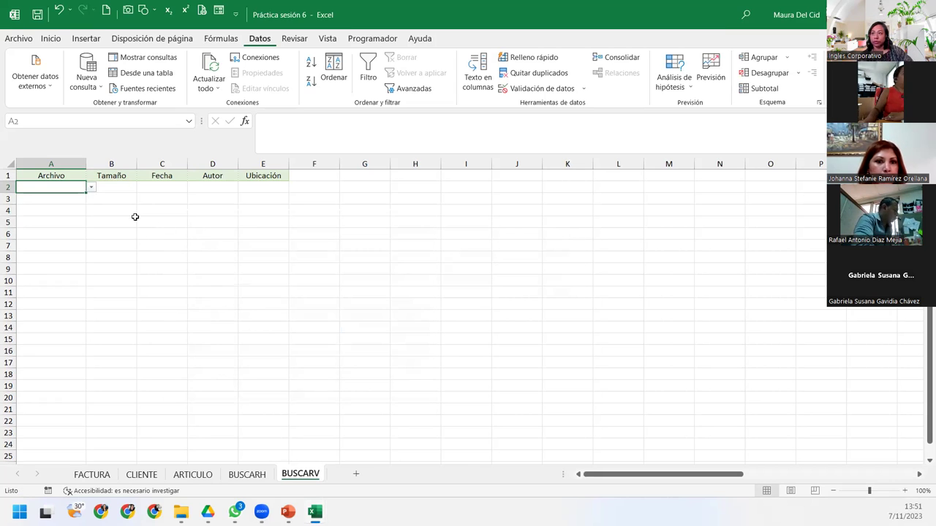
Choose ReporteMarzo from A2's report dropdown.
click(91, 188)
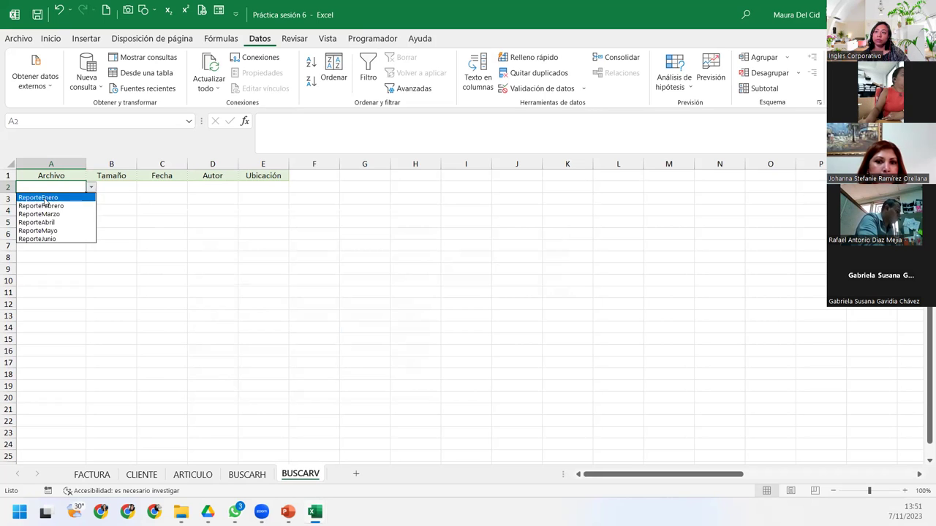
click(38, 214)
click(134, 187)
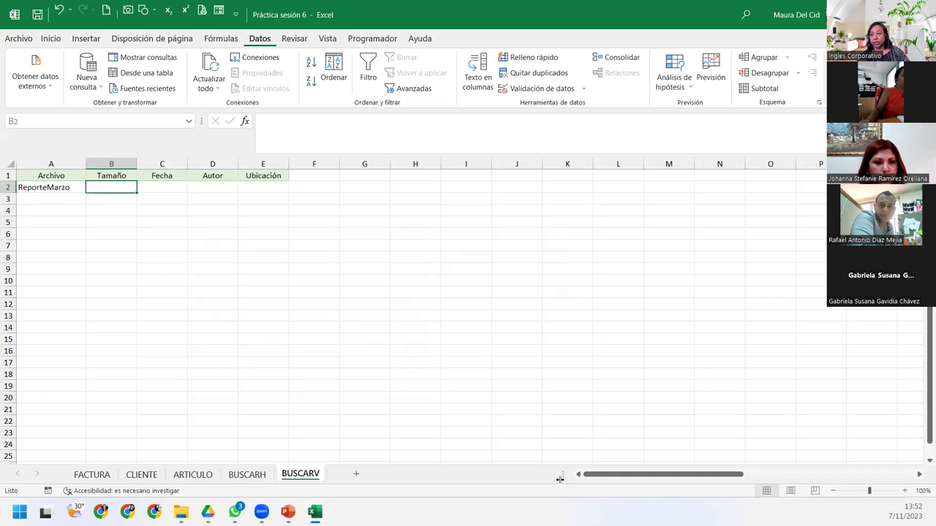
drag(693, 477, 897, 468)
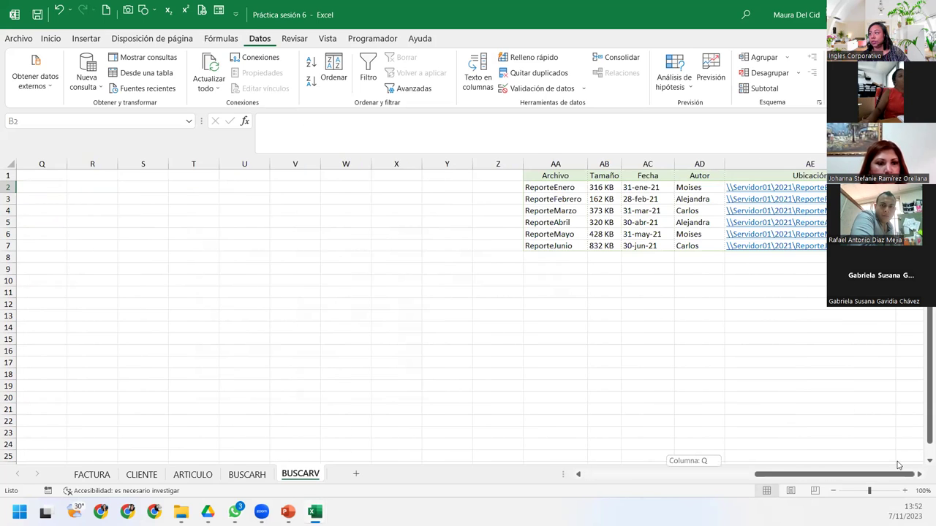
click(604, 163)
click(647, 164)
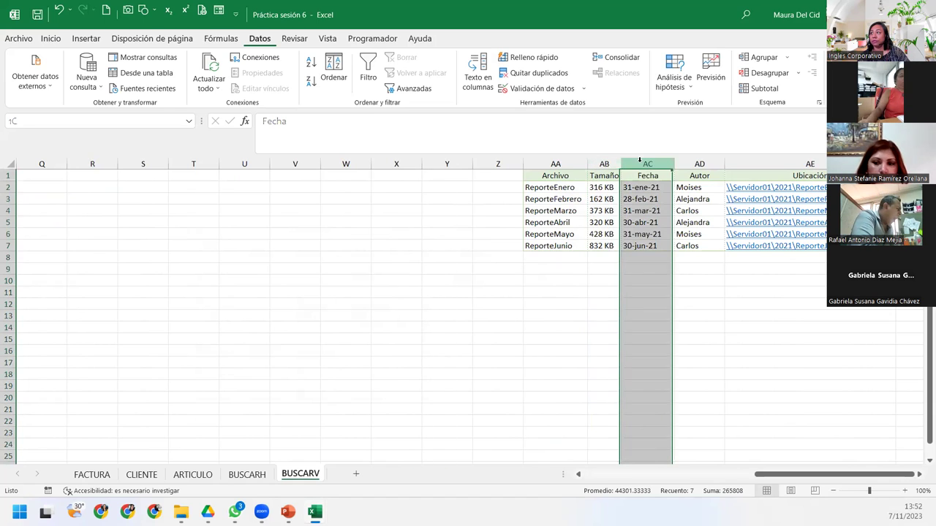
click(693, 163)
click(775, 164)
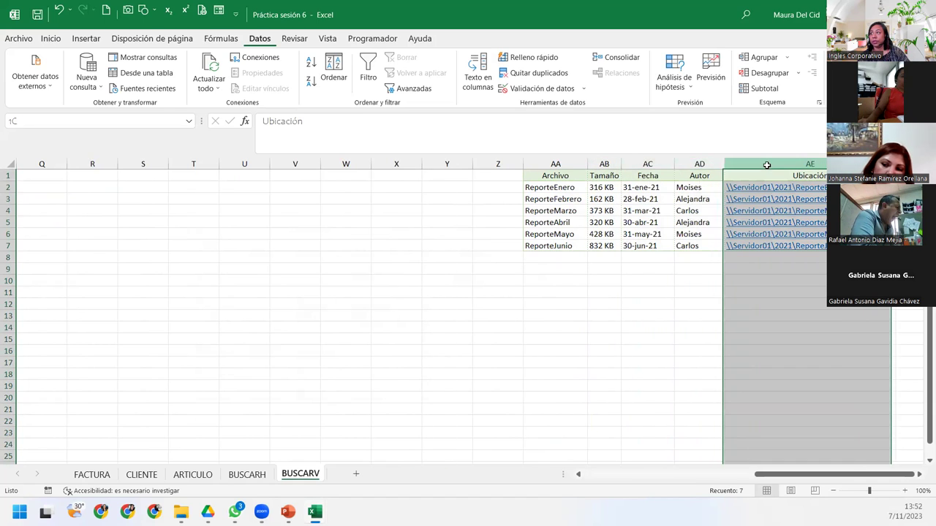
click(687, 164)
click(650, 164)
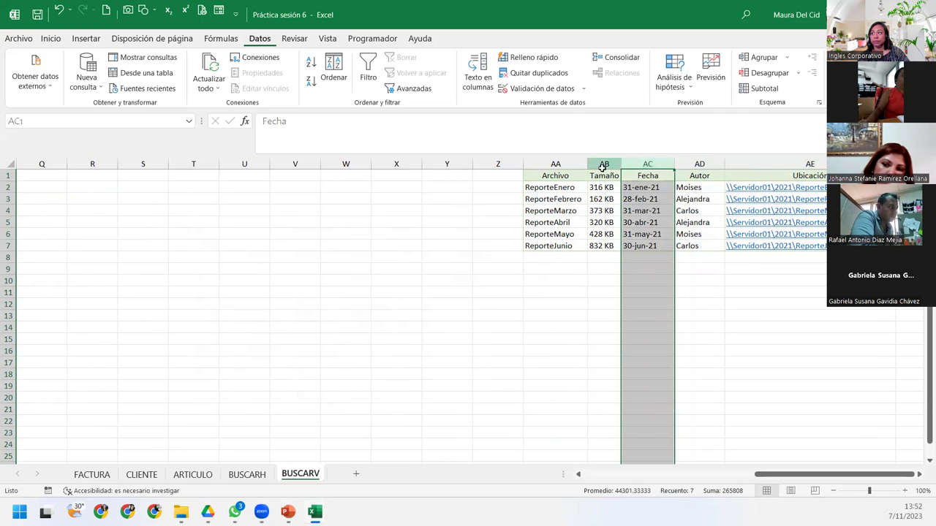
click(602, 164)
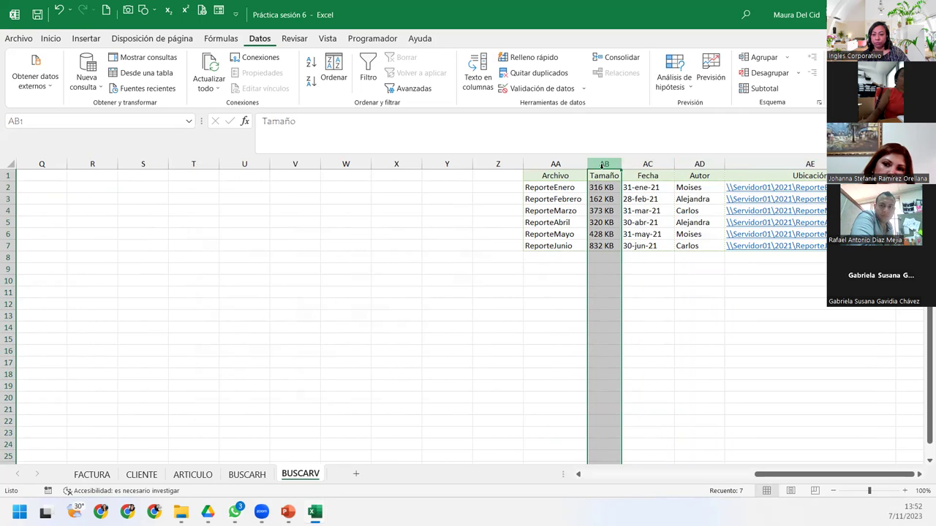
drag(762, 477, 589, 480)
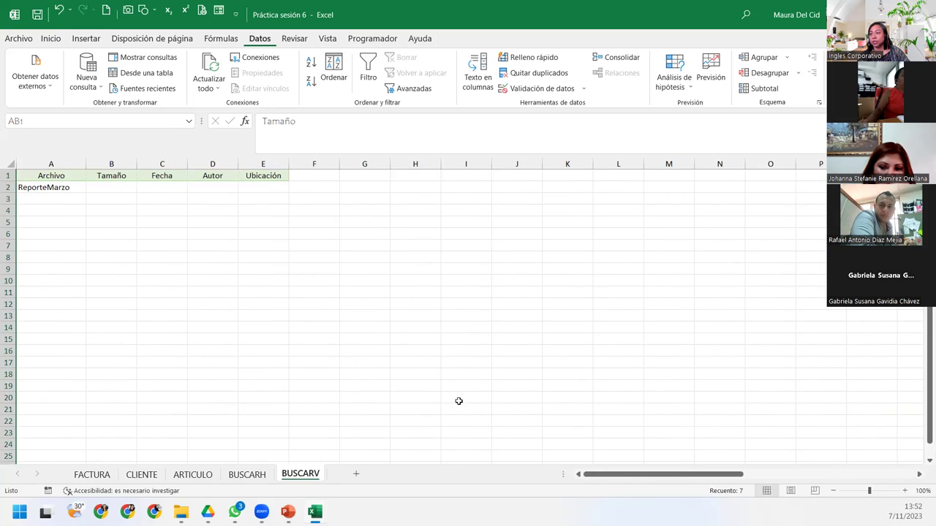
click(99, 193)
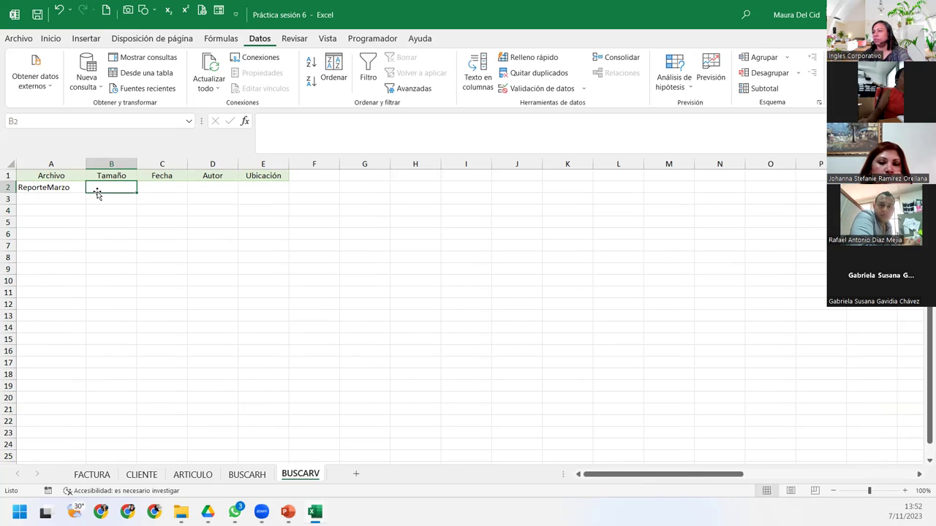
drag(680, 475, 850, 475)
click(561, 180)
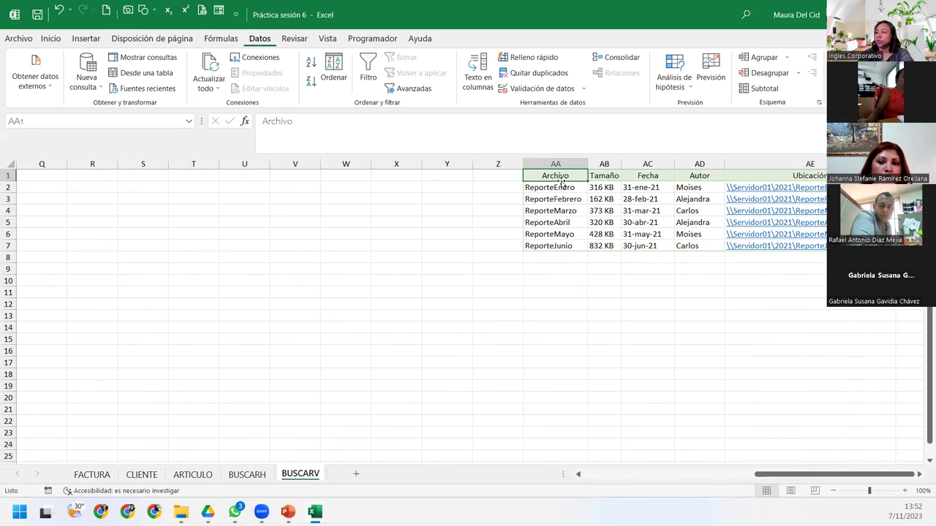
Select AA1:AE7 with headers and name it TRegistros in the Name Box.
key(ctrl+shift+Down)
key(ctrl+shift+Right)
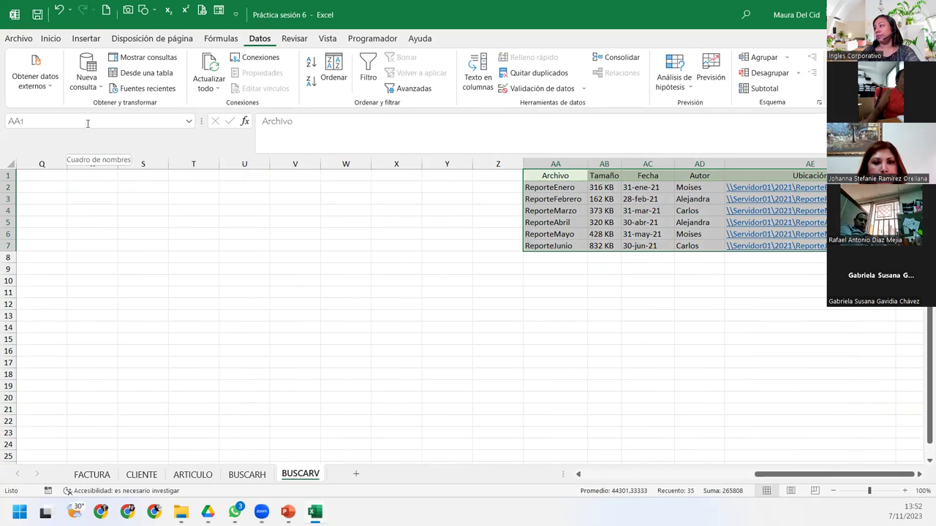
click(87, 123)
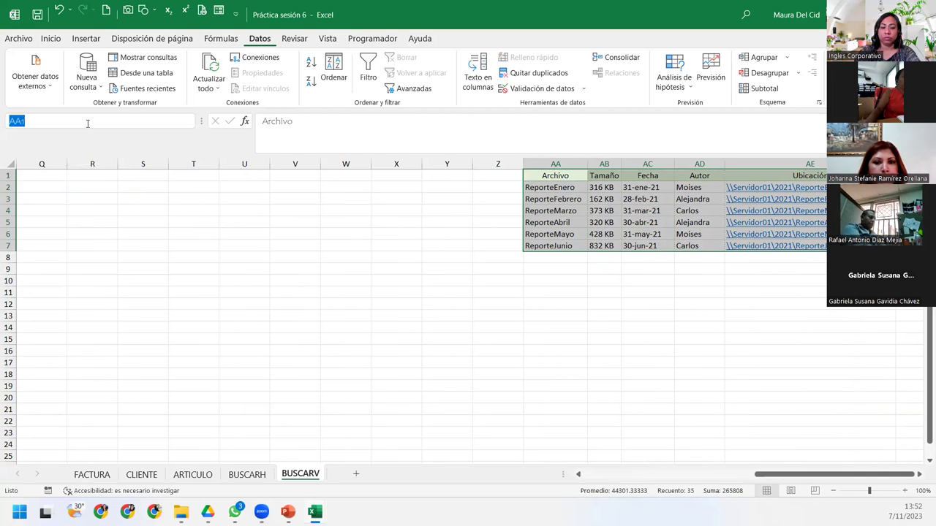
text(T)
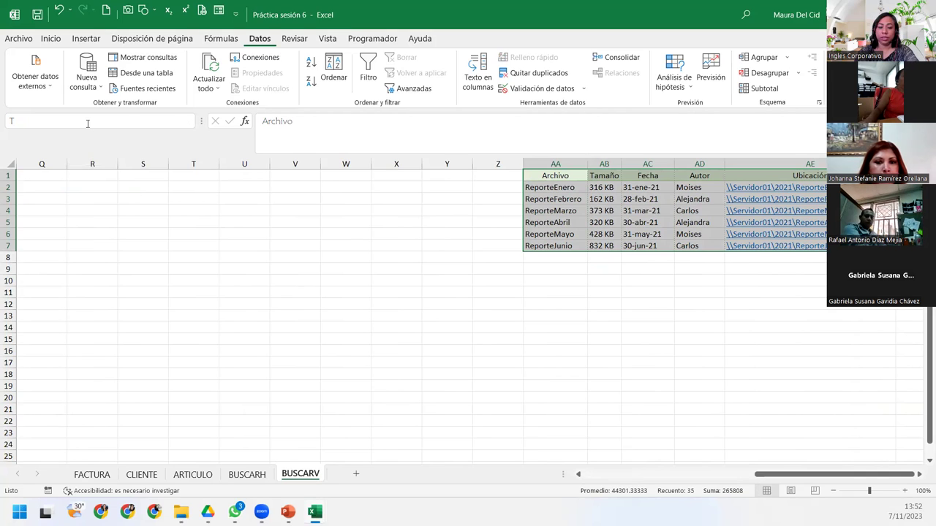
text(Registros)
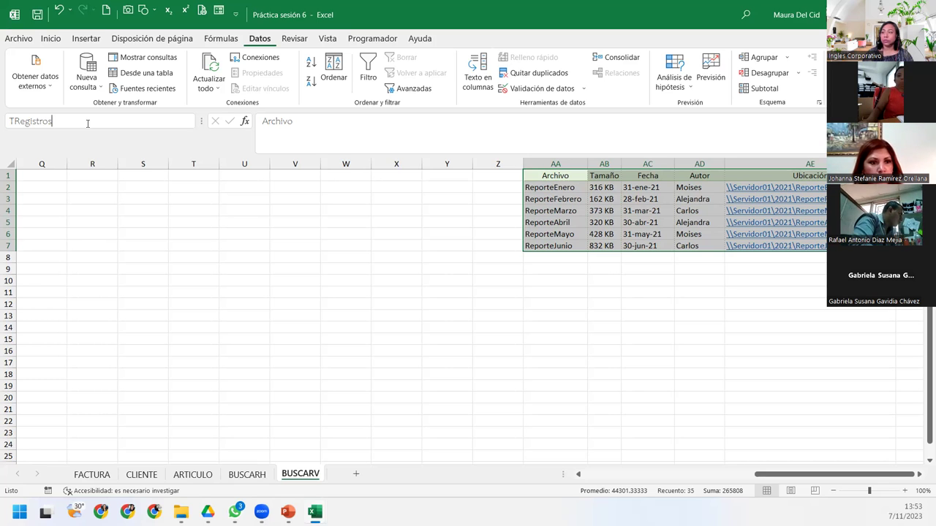
key(Return)
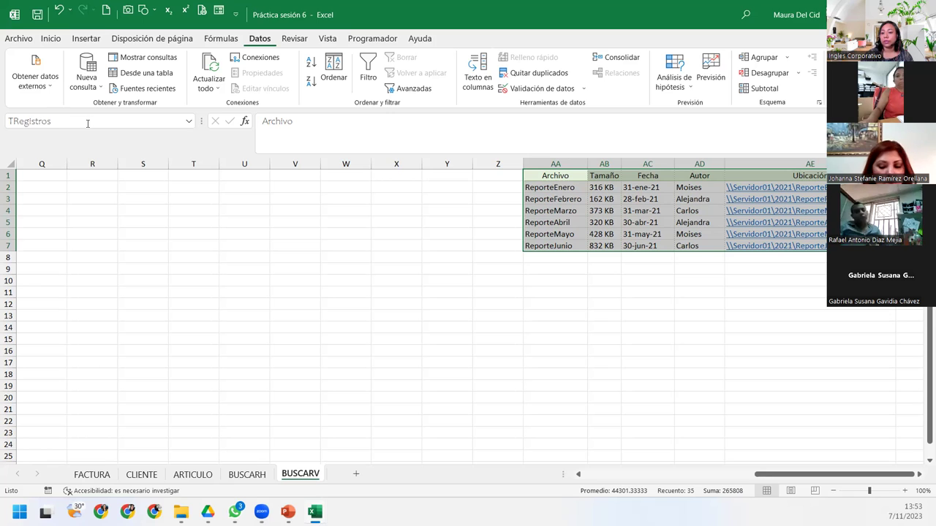
drag(806, 480, 545, 480)
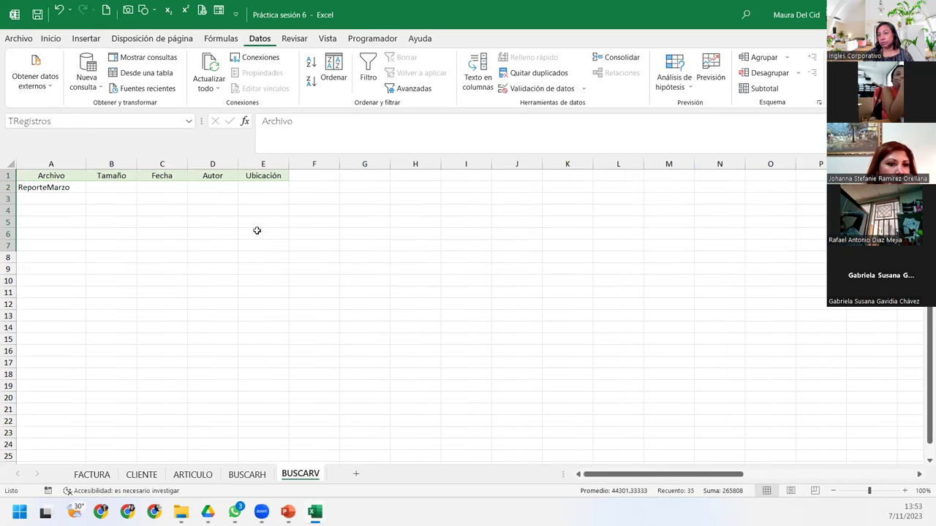
Start a BUSCARV formula in B2 with A2 as the lookup value.
click(133, 195)
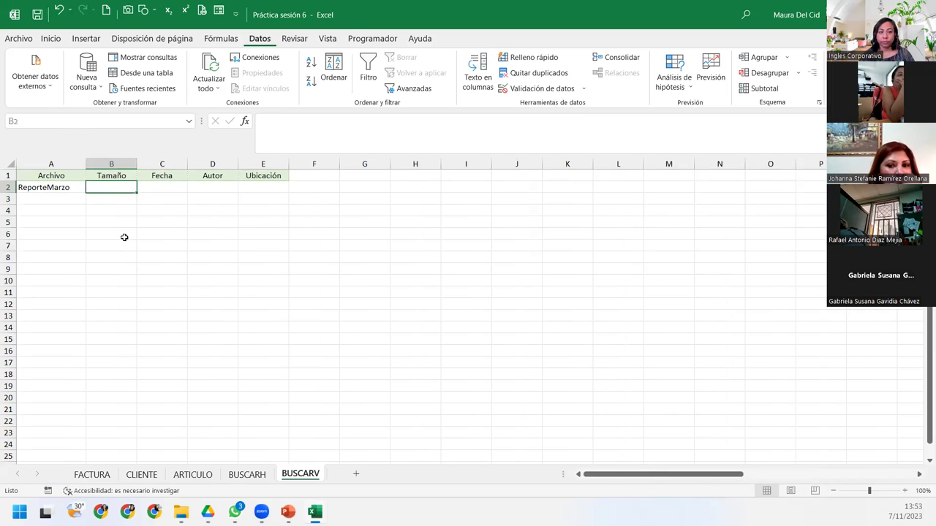
text(=)
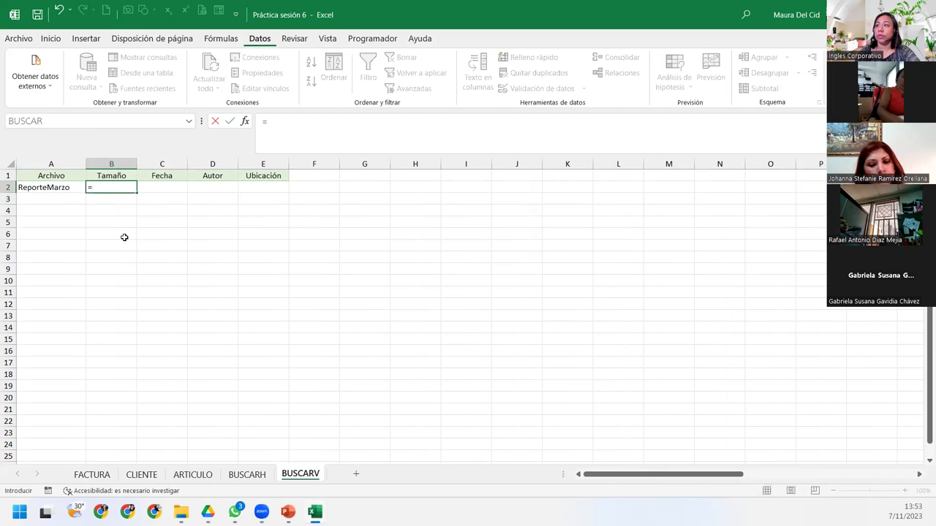
key(Escape)
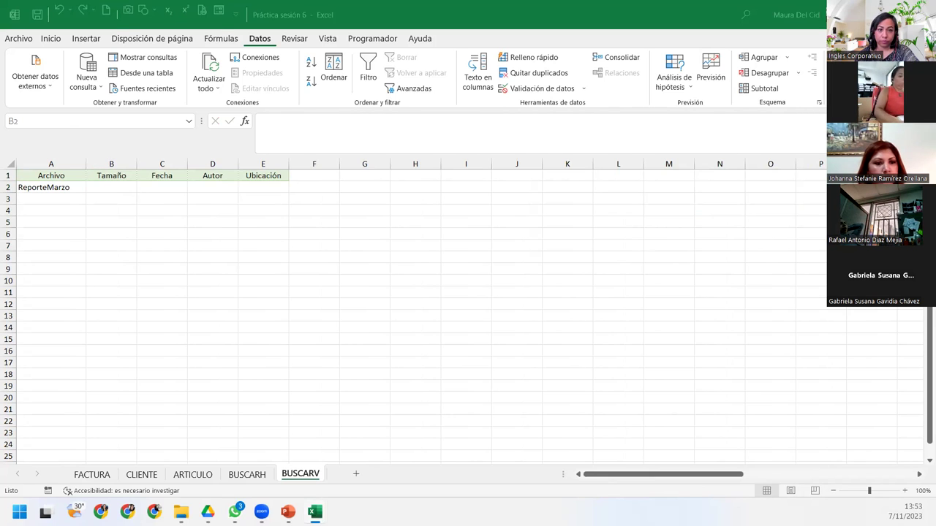
click(101, 192)
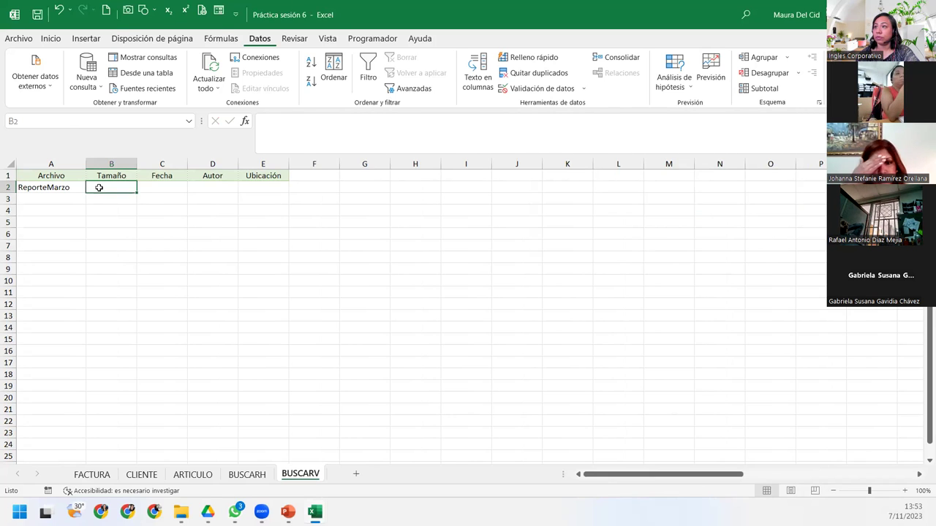
text(=)
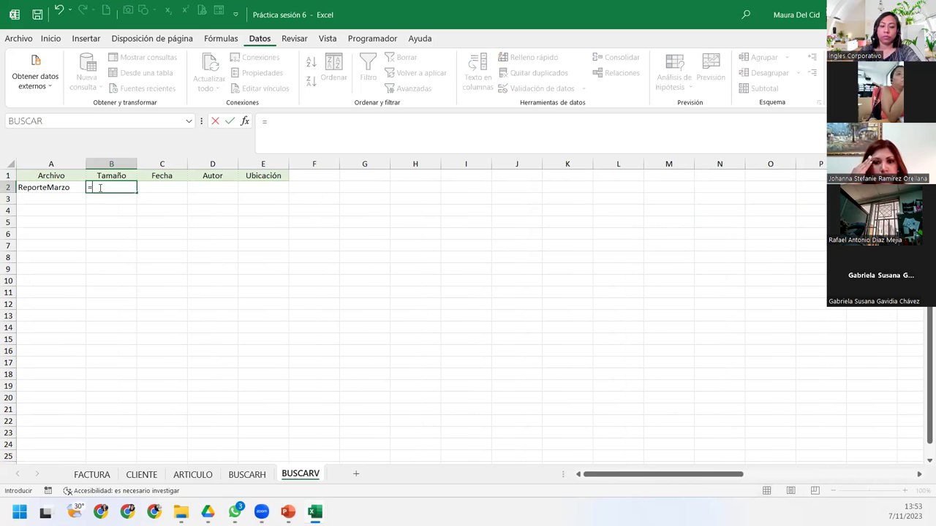
text(busc)
key(Down)
key(Down)
key(Tab)
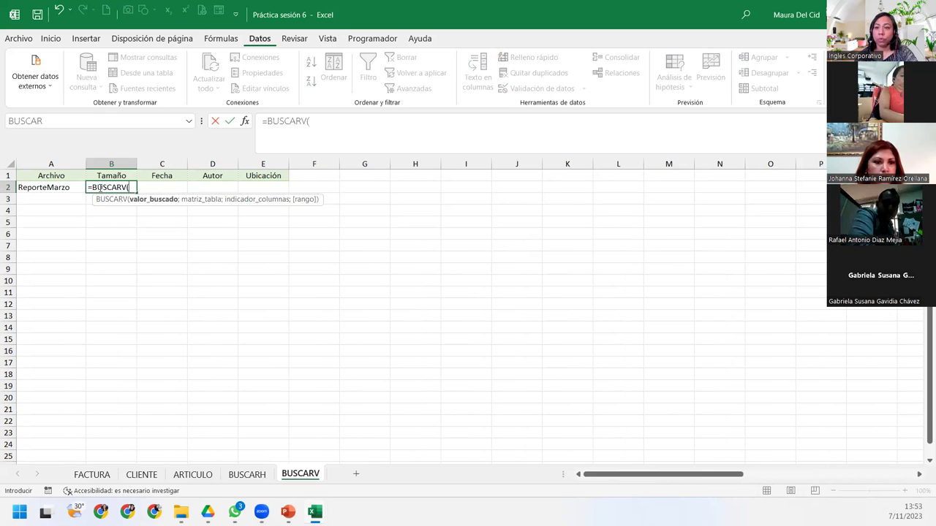
click(65, 188)
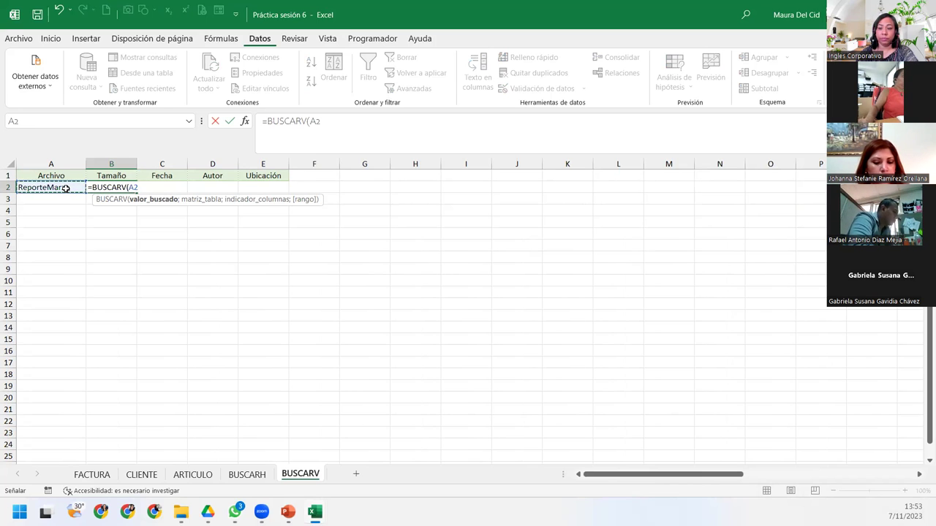
Replace the B:B range with TRegistros as the lookup table in B2's formula.
text(;)
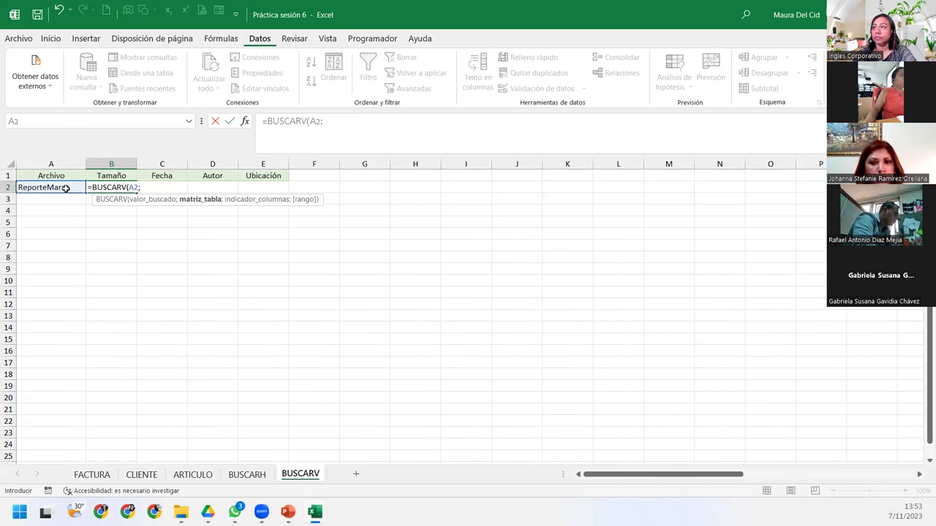
text(B:Bte)
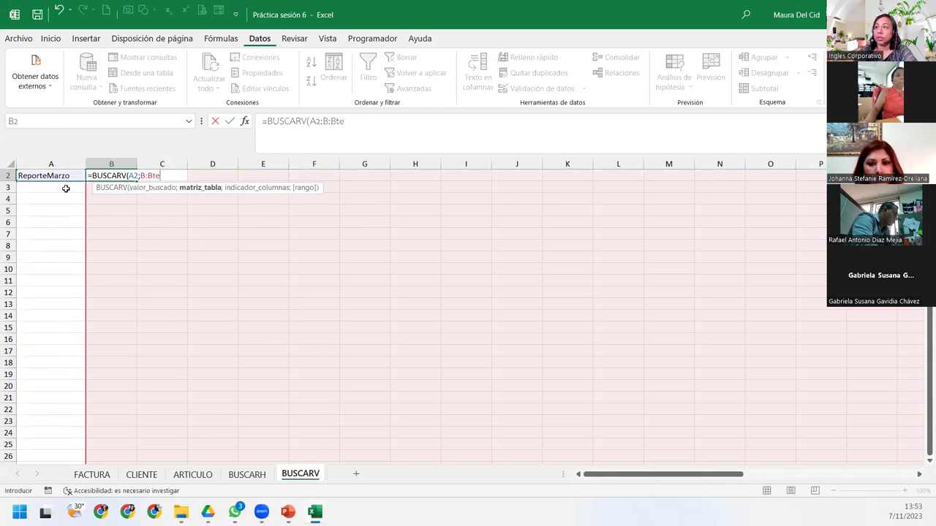
key(BackSpace)
key(BackSpace)
key(BackSpace)
key(BackSpace)
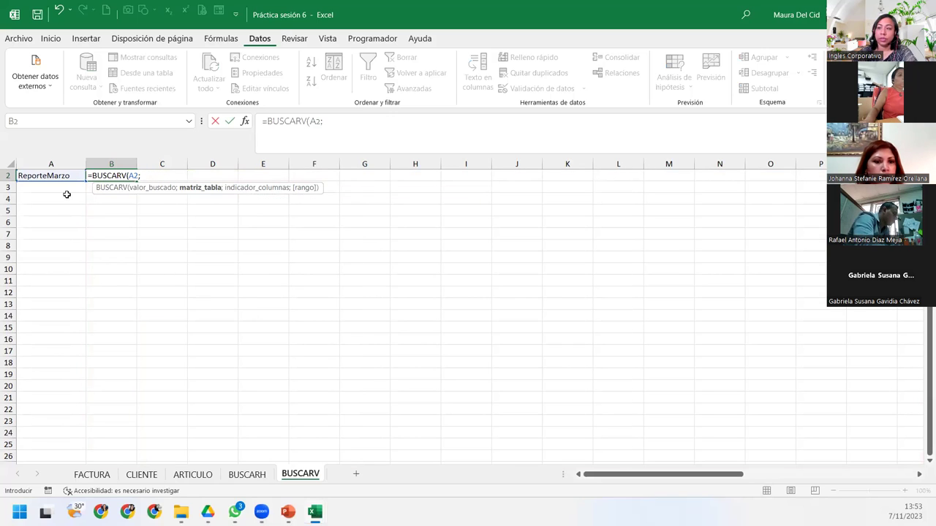
text(T)
key(Tab)
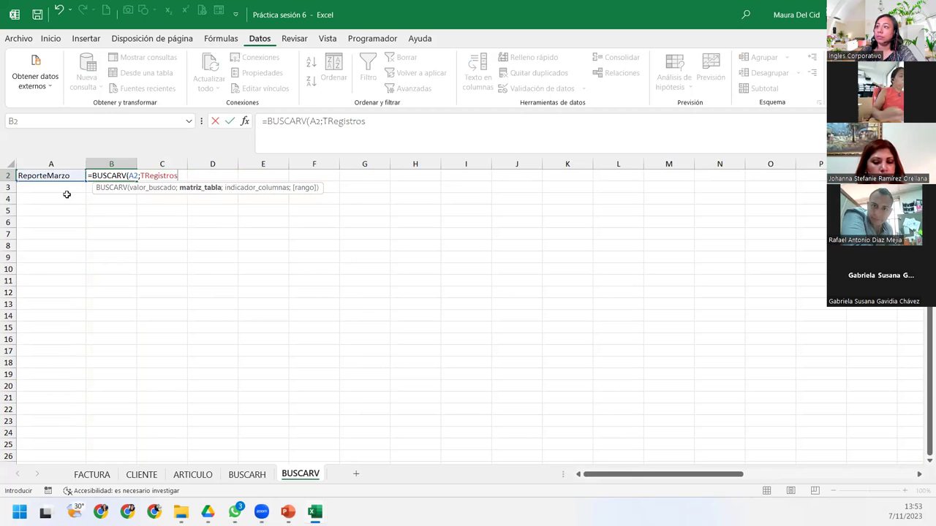
text(;)
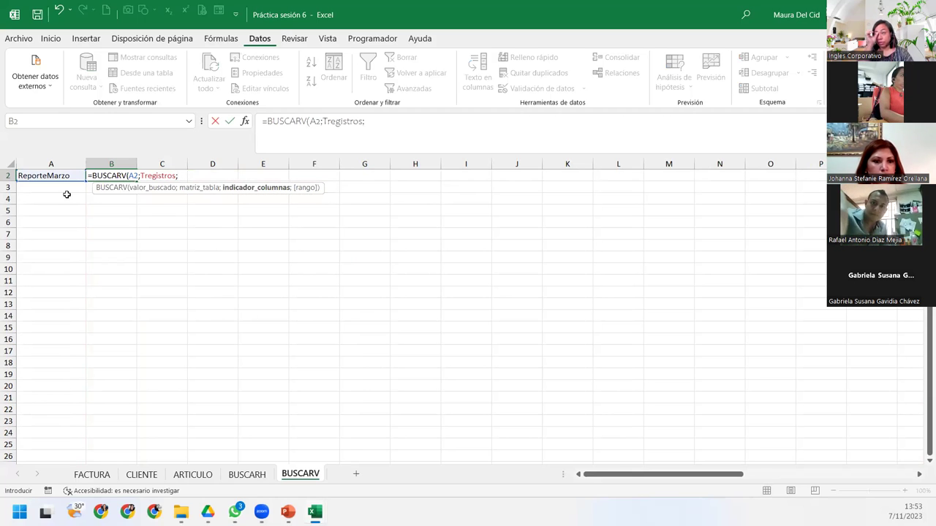
Finish B2 as =BUSCARV(A2;TRegistros;2;0) so it returns 373 KB.
scroll(67, 193, up, 1)
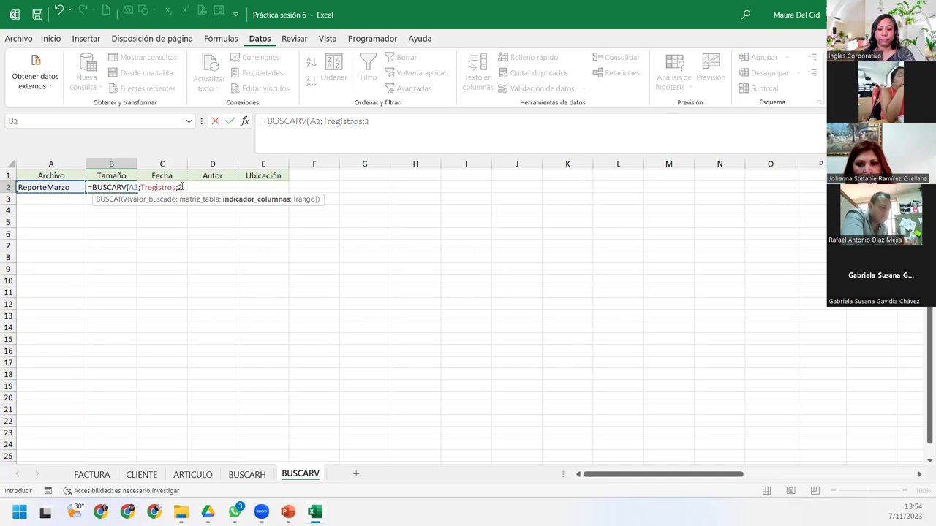
text(;0)
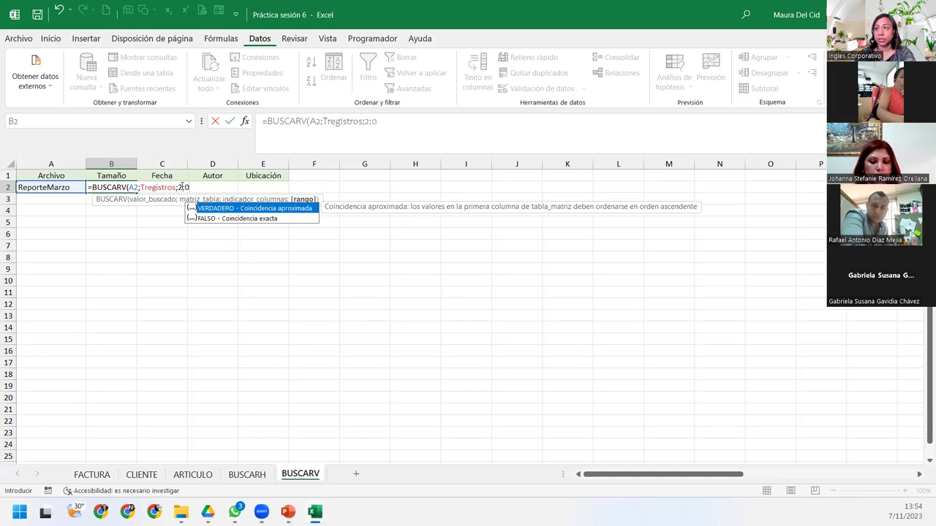
text())
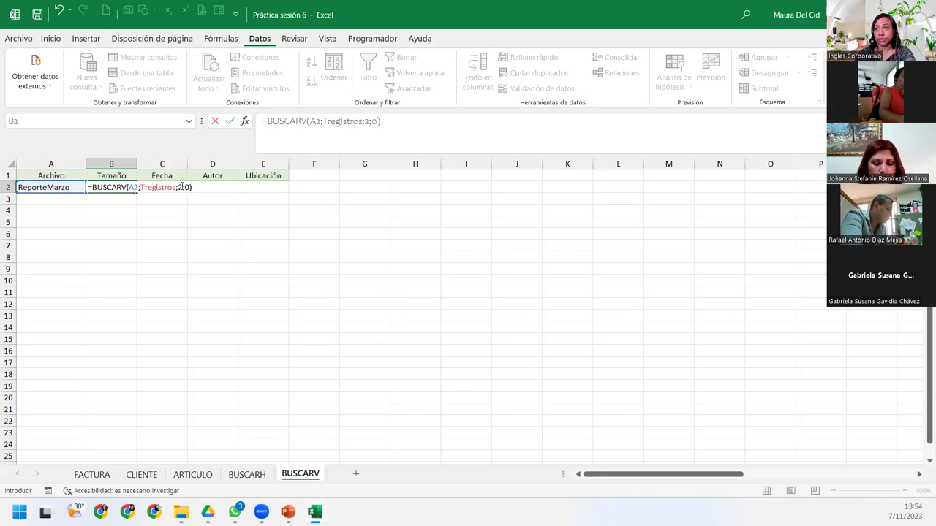
key(Return)
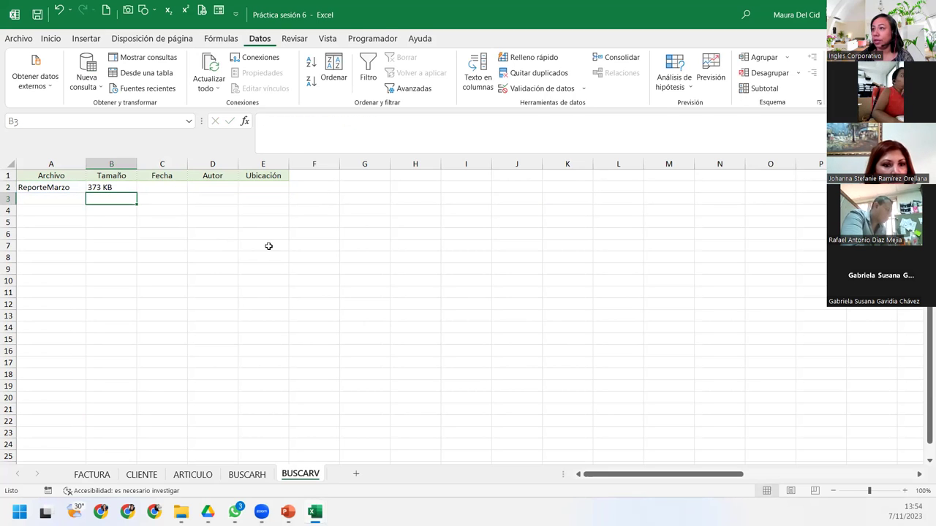
drag(635, 476, 807, 476)
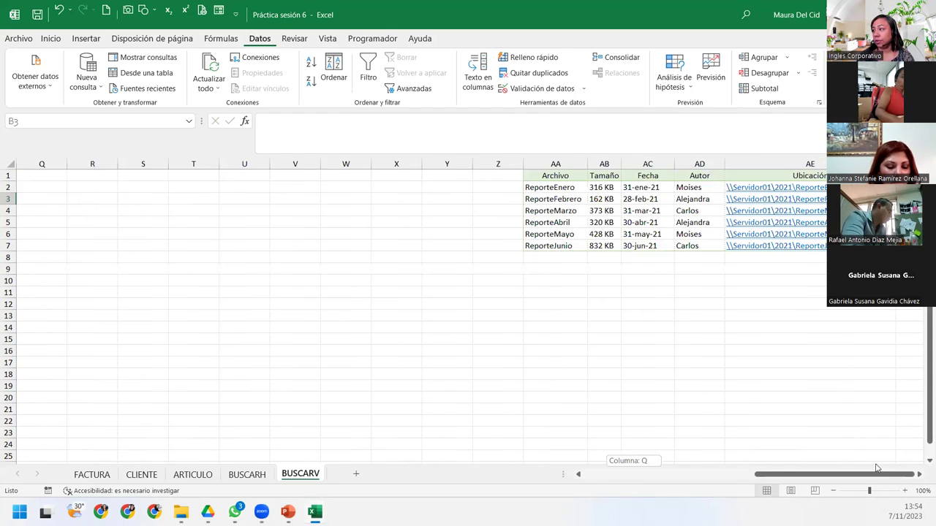
click(601, 211)
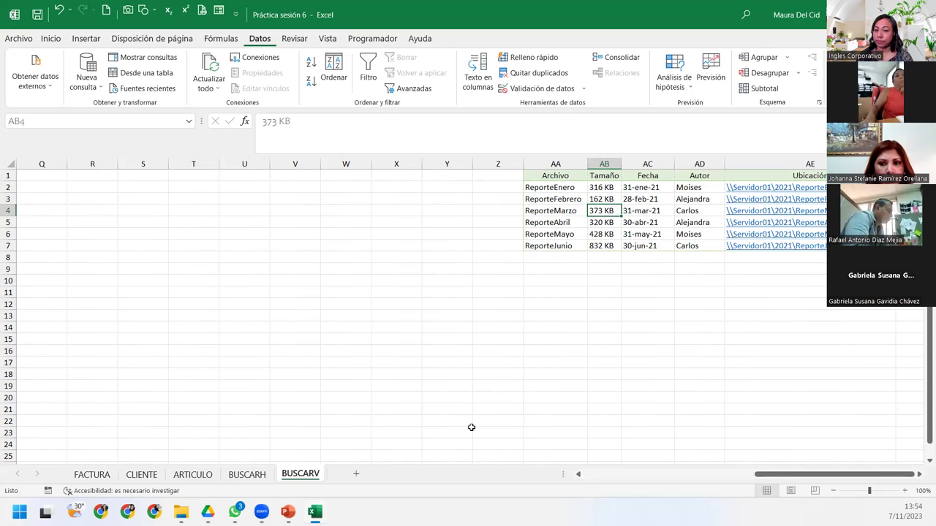
click(552, 164)
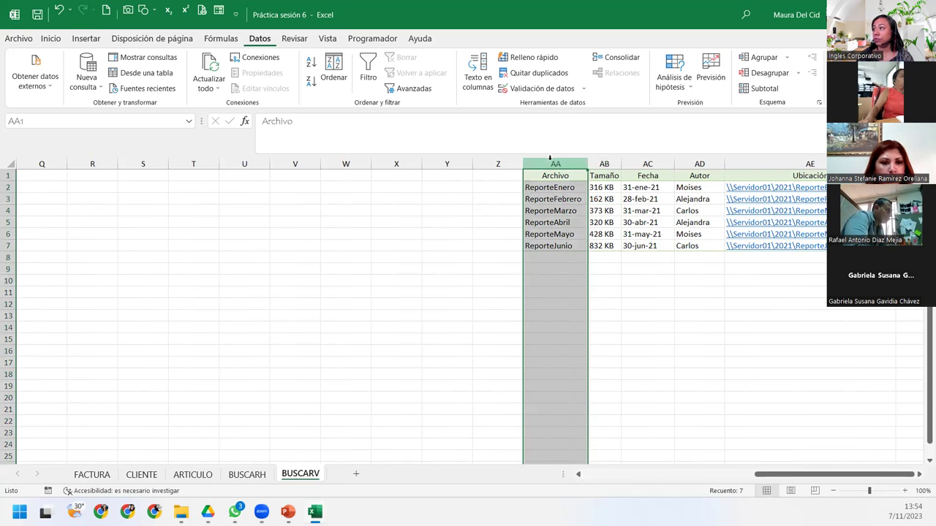
click(607, 162)
click(643, 162)
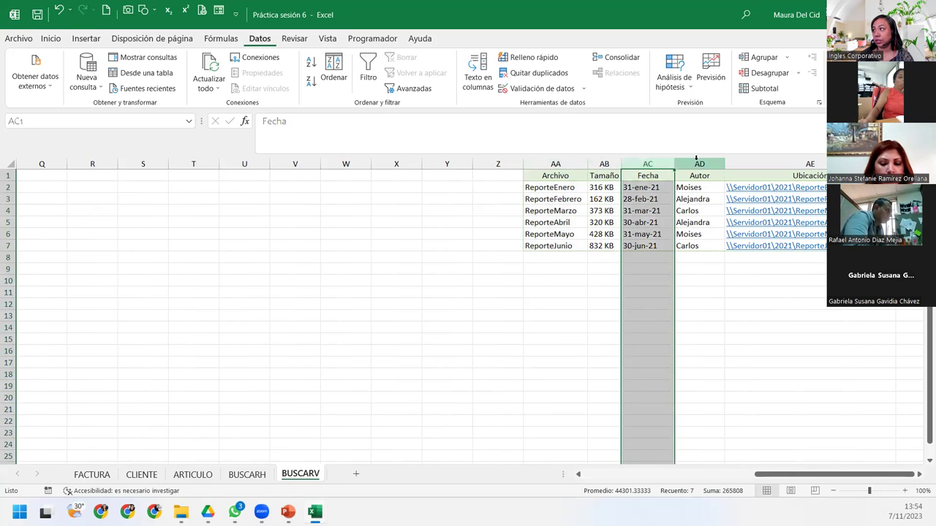
click(699, 162)
click(760, 161)
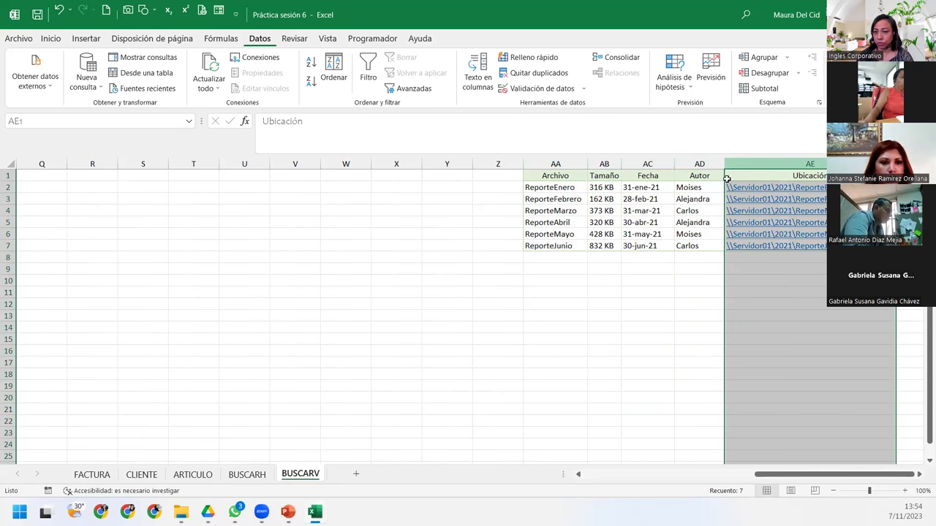
drag(793, 473, 566, 502)
Review B2's BUSCARV formula and recommit it unchanged.
click(89, 190)
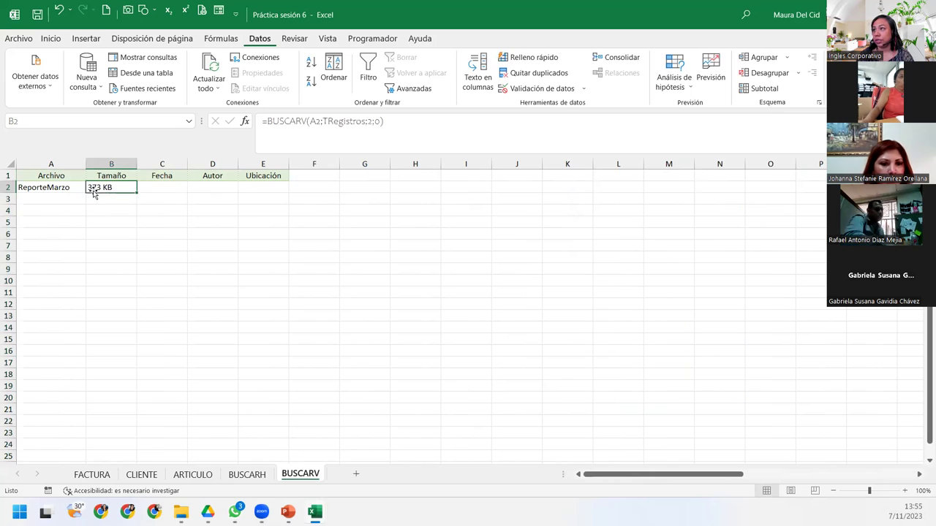
double_click(103, 186)
key(Left)
key(Left)
key(Left)
click(195, 187)
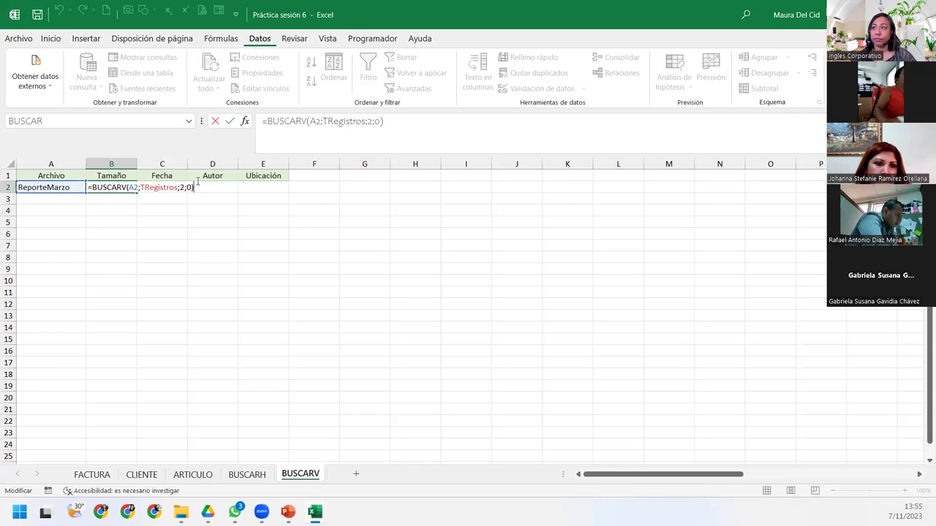
key(Return)
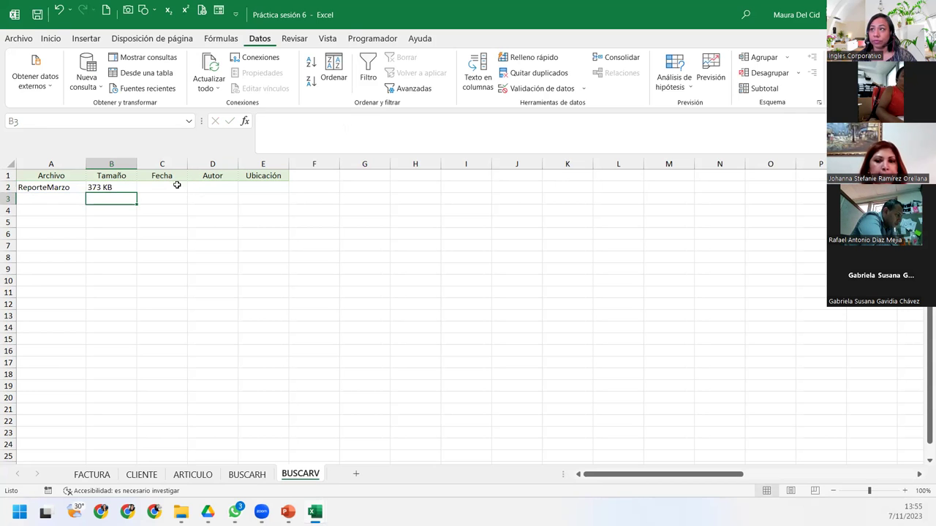
Start a BUSCARV formula in C2 with A2 as the lookup value.
click(174, 185)
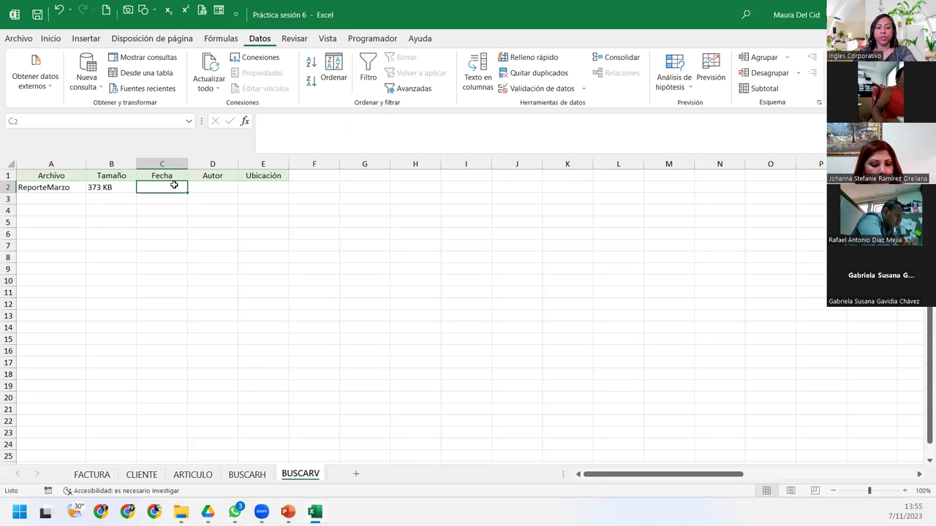
text(=busca)
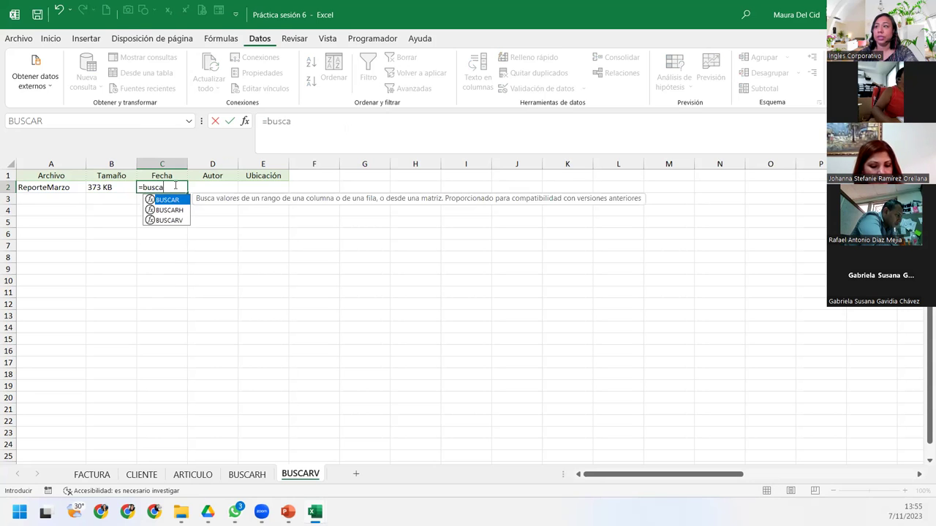
key(Down)
key(Down)
key(Tab)
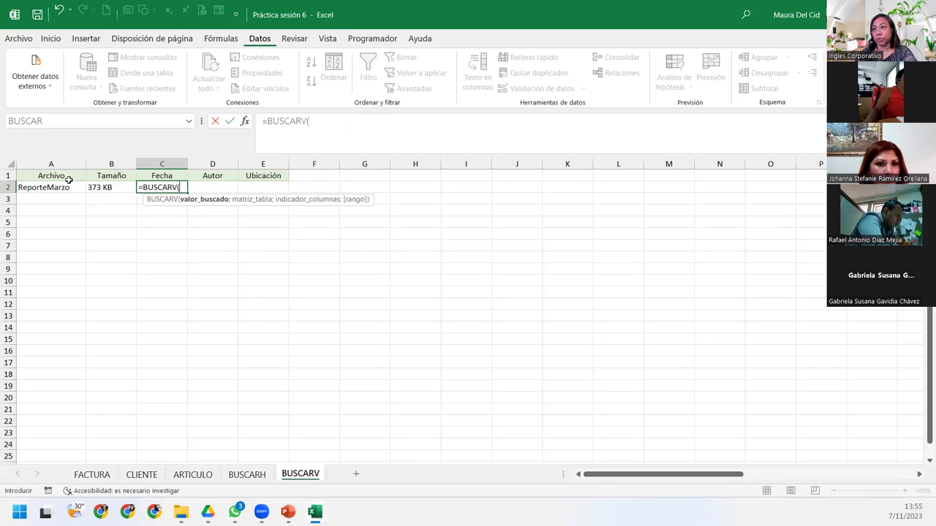
click(48, 186)
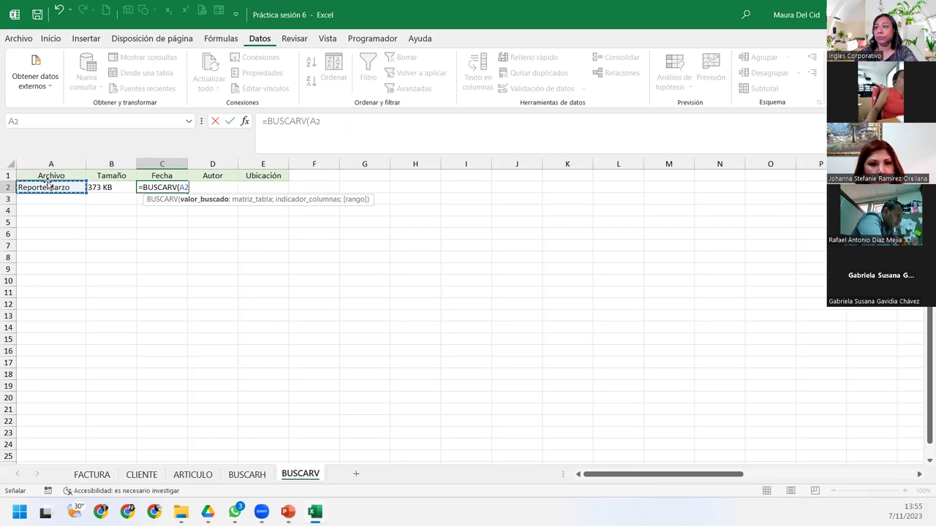
Complete C2 as =BUSCARV(A2;TRegistros;3;0), replacing the mistaken TArtículos table, showing 44286.
text(;)
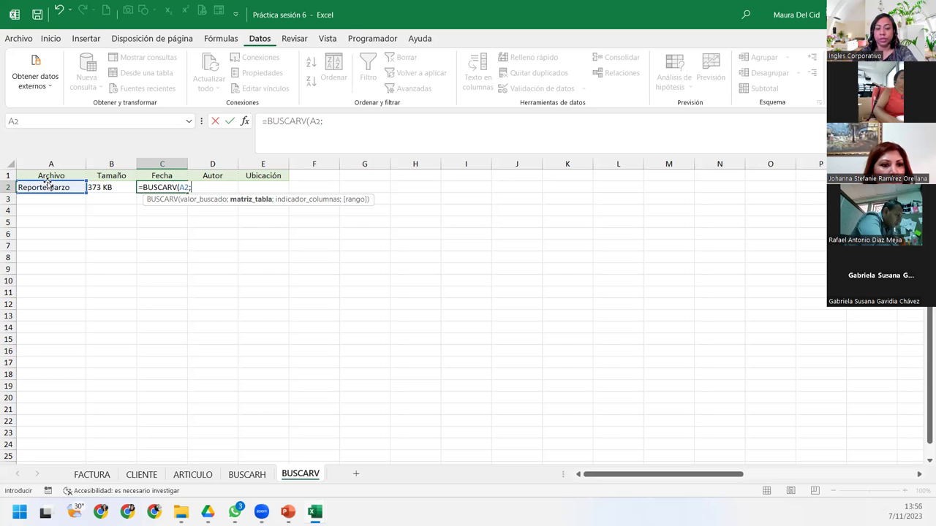
text(tar)
key(Tab)
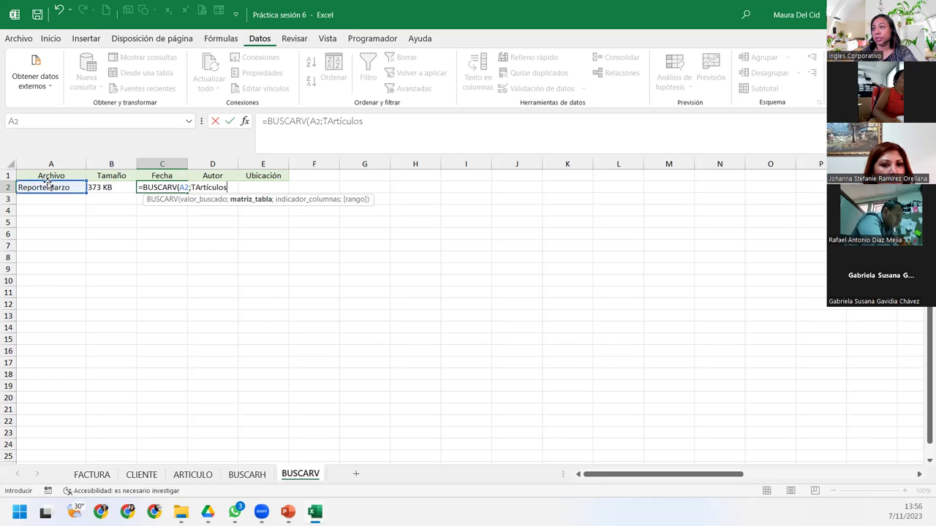
key(BackSpace)
key(BackSpace)
key(BackSpace)
key(BackSpace)
key(BackSpace)
key(BackSpace)
key(BackSpace)
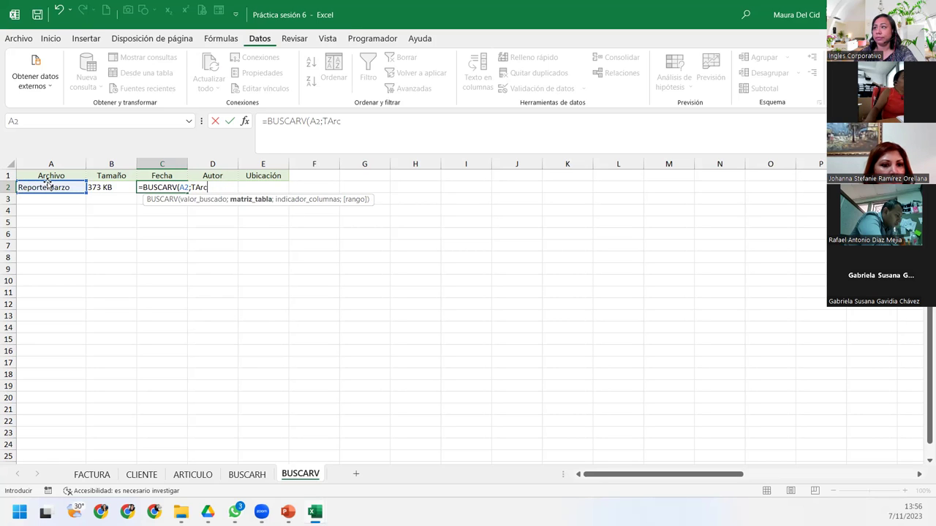
key(BackSpace)
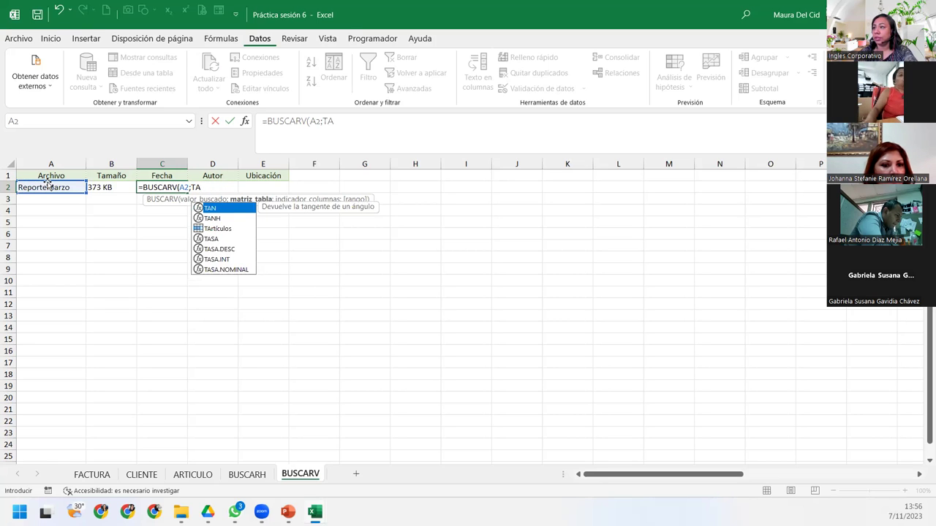
key(BackSpace)
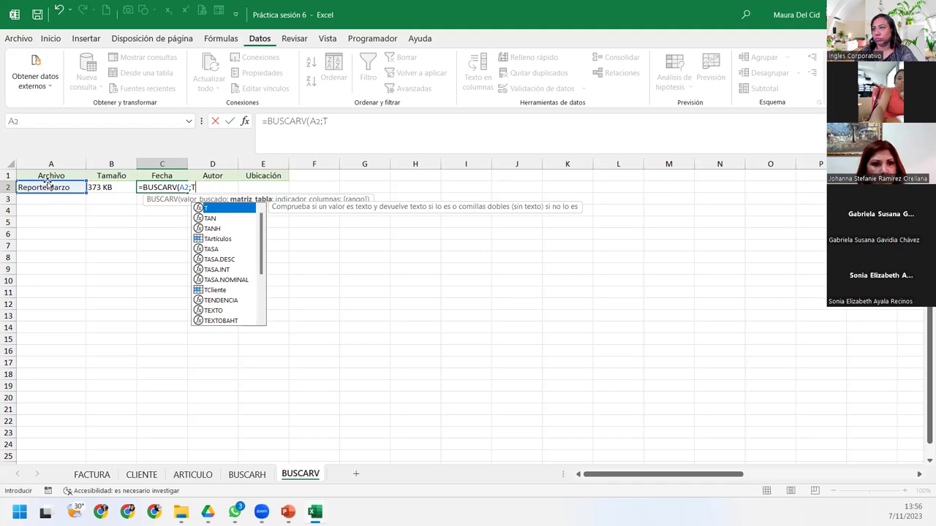
key(Escape)
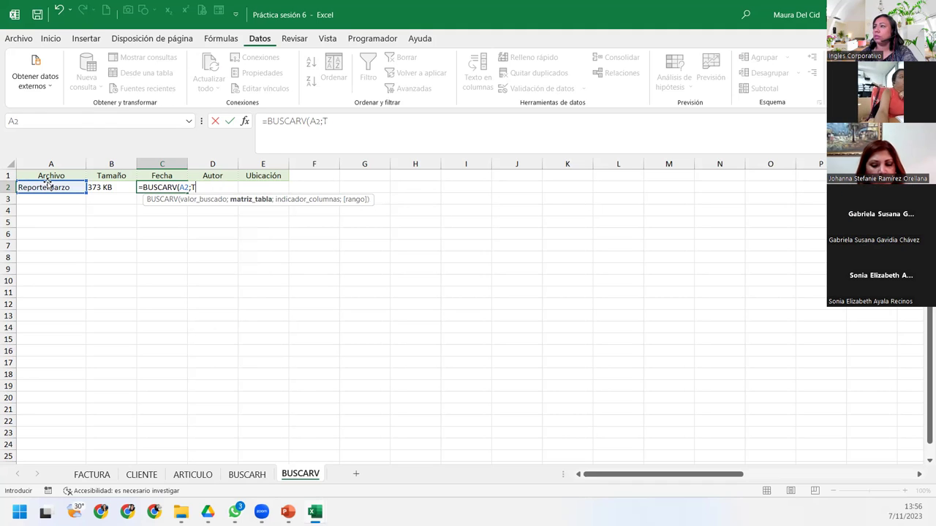
text(re)
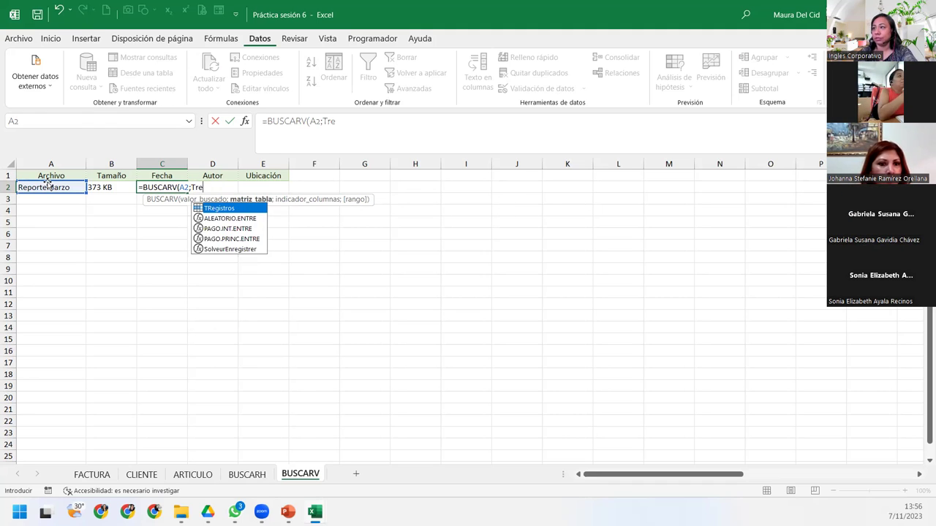
key(Tab)
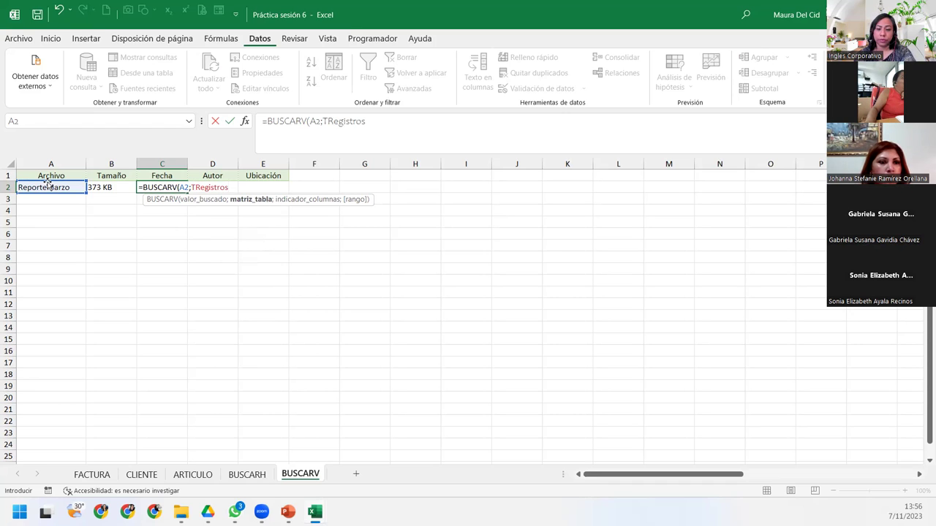
text(;3)
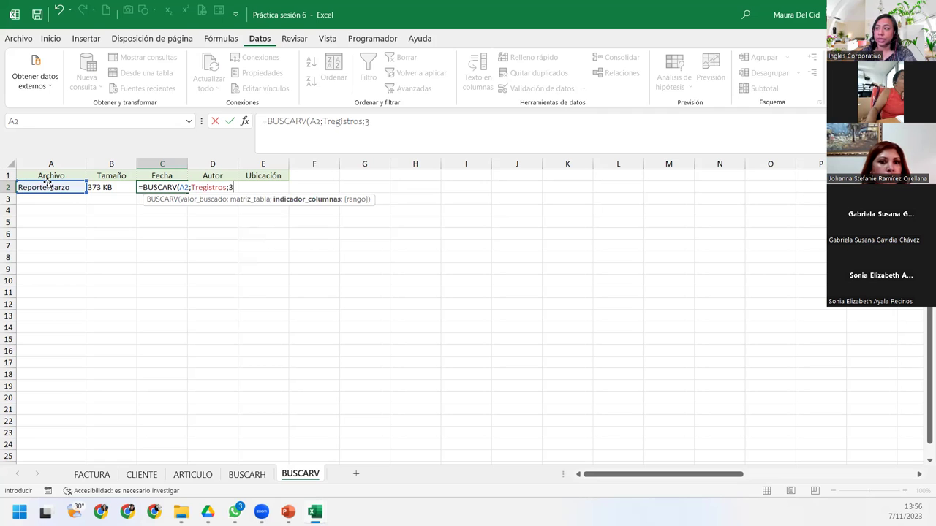
text(;0))
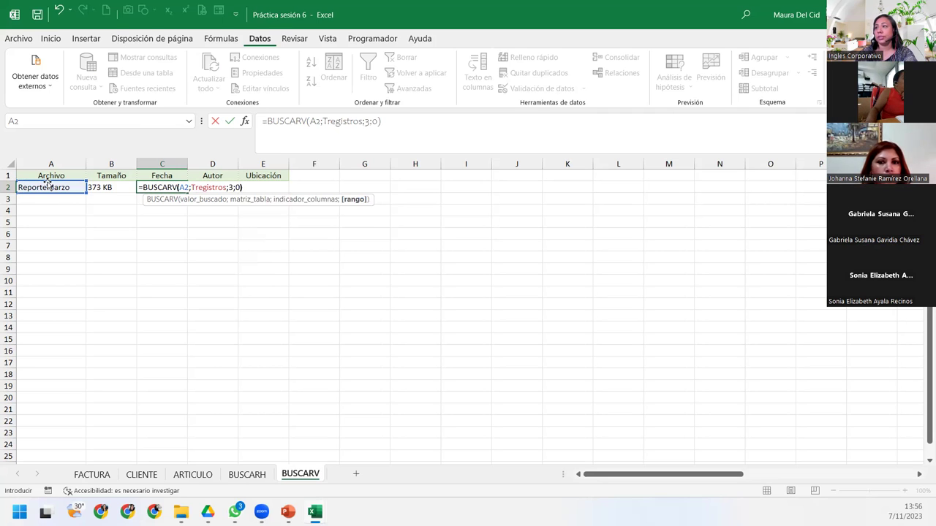
key(Return)
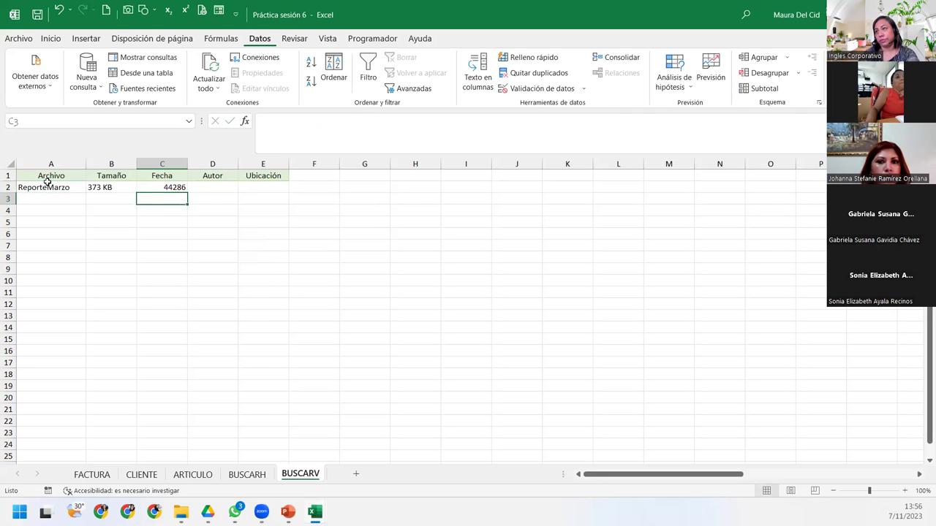
Format C2 as Fecha corta so the date shows 31/3/2021 instead of 44286.
click(159, 188)
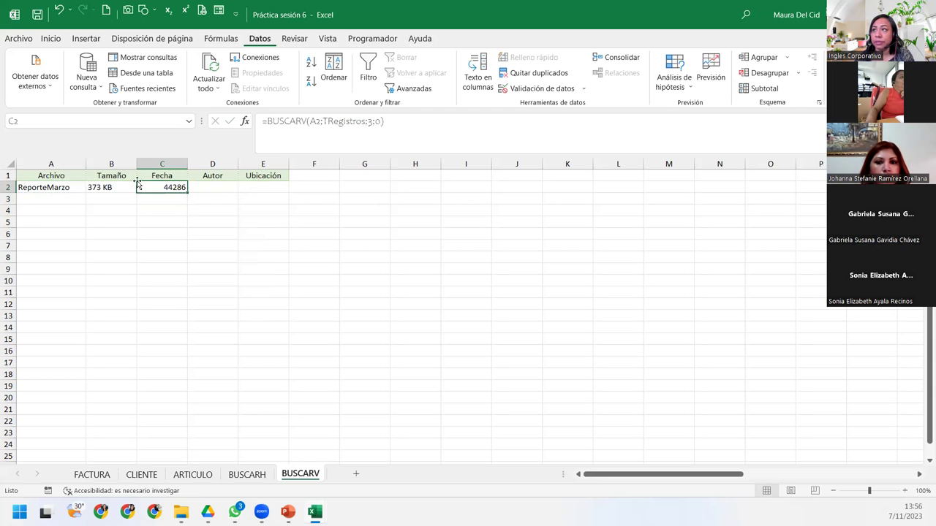
click(51, 38)
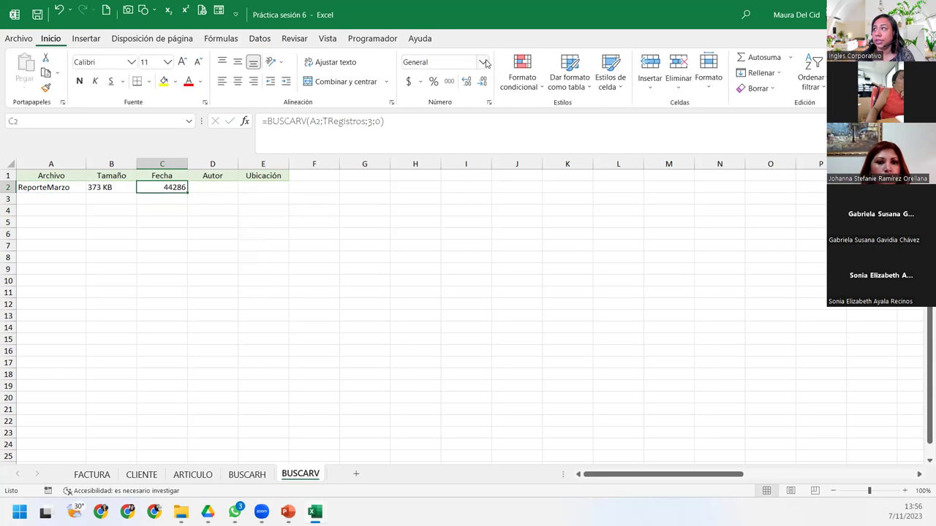
click(482, 61)
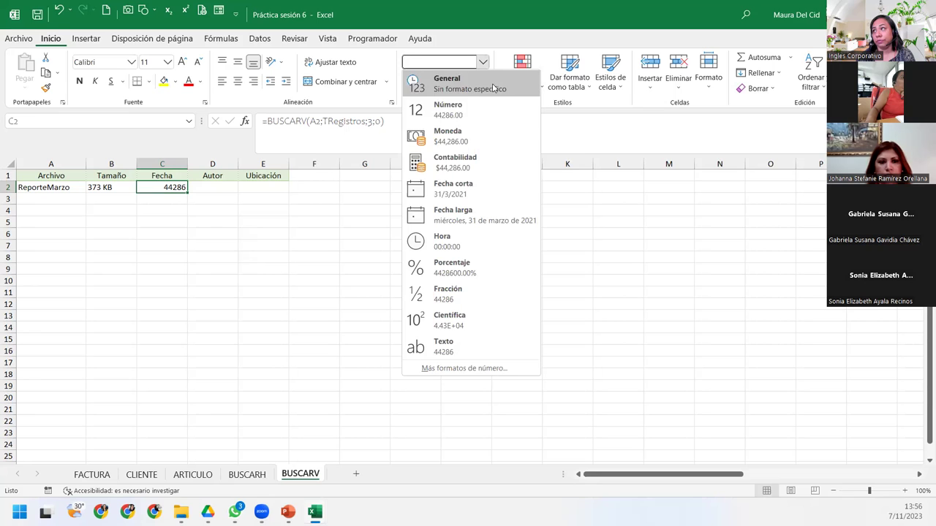
click(476, 191)
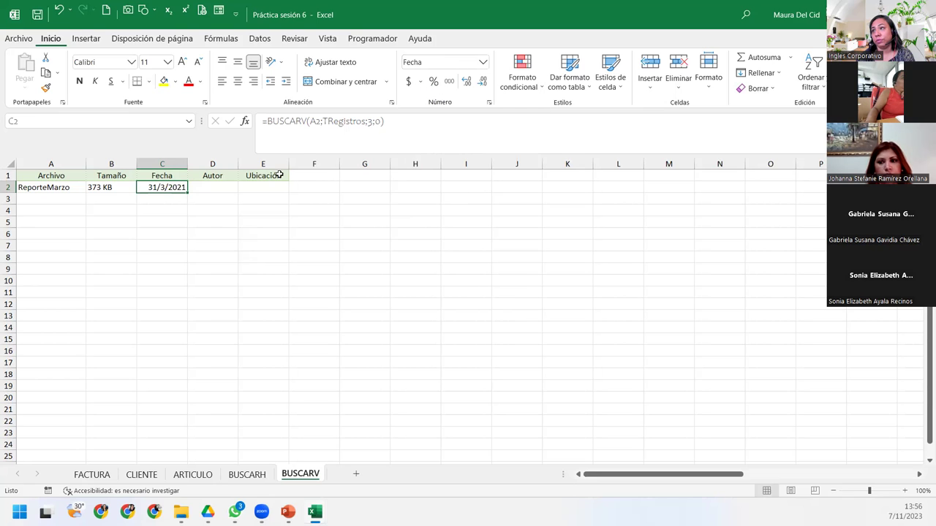
click(230, 185)
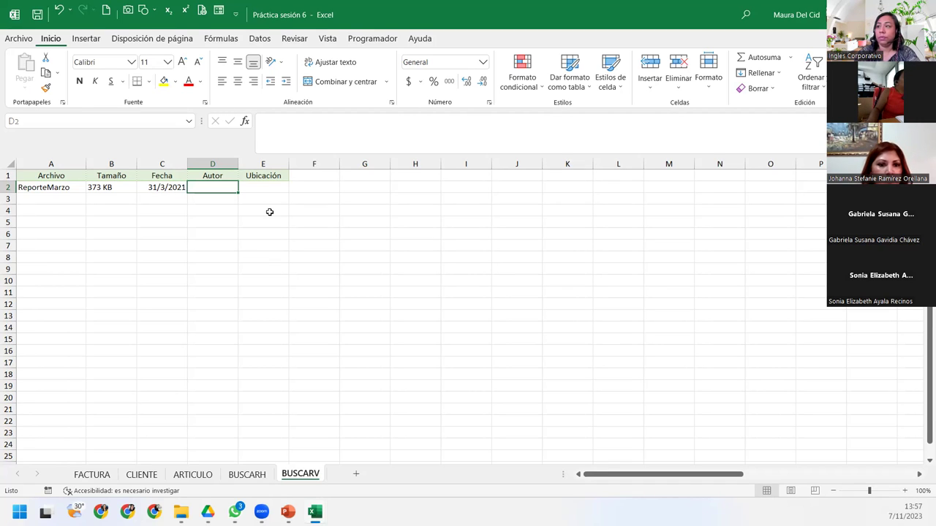
Enter =BUSCARV(A2;TRegistros;4;0) in D2 to return the author Carlos.
text(=)
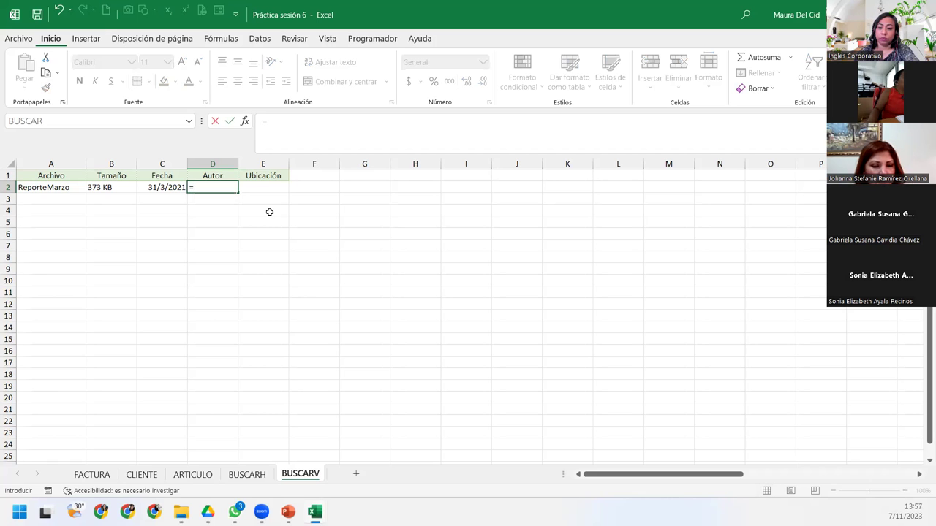
text(busca)
key(Down)
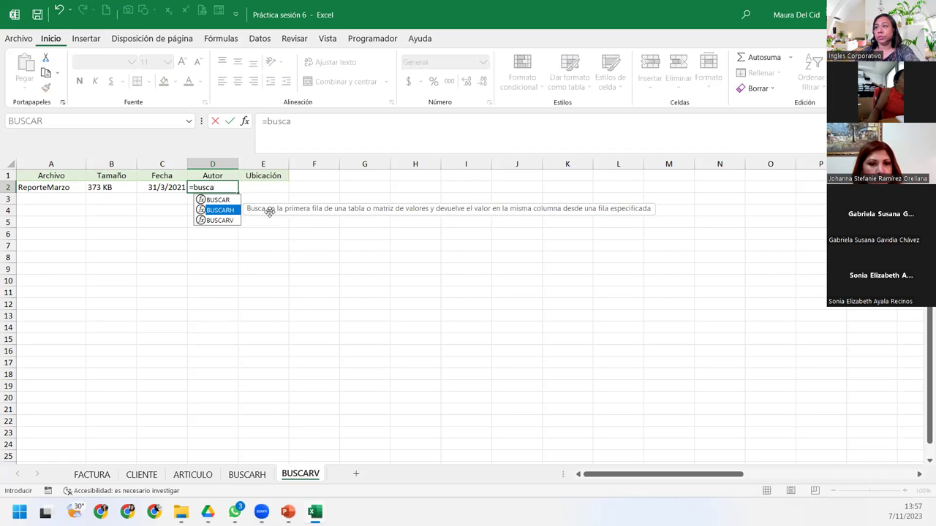
key(Down)
key(Tab)
click(40, 188)
text(;)
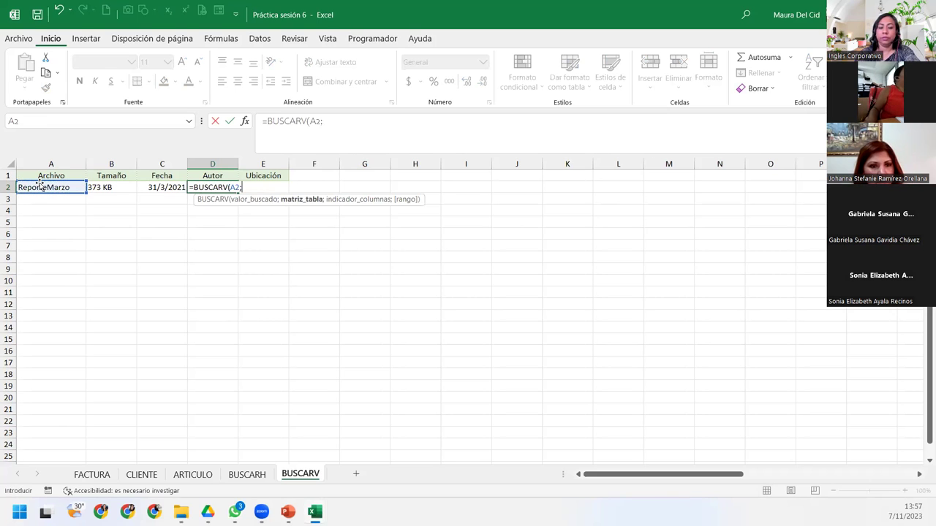
text(tr)
key(Down)
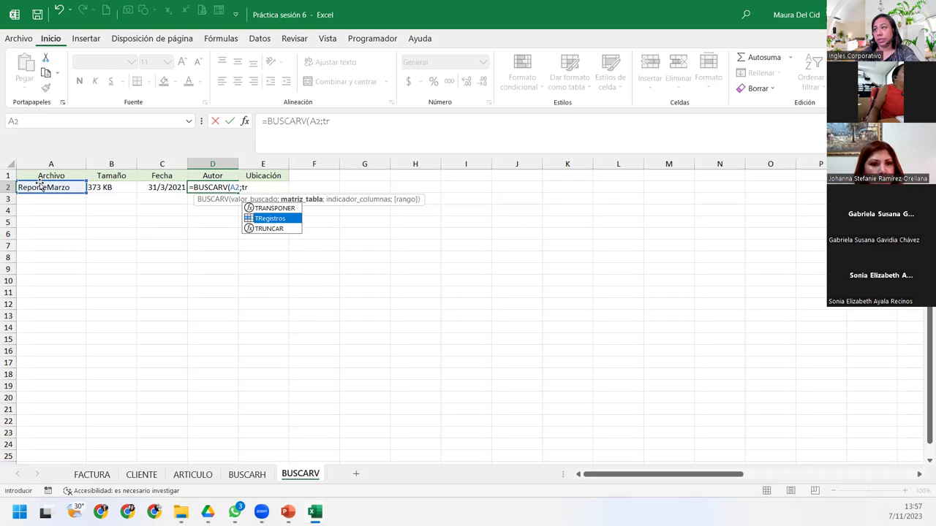
key(Tab)
text(;)
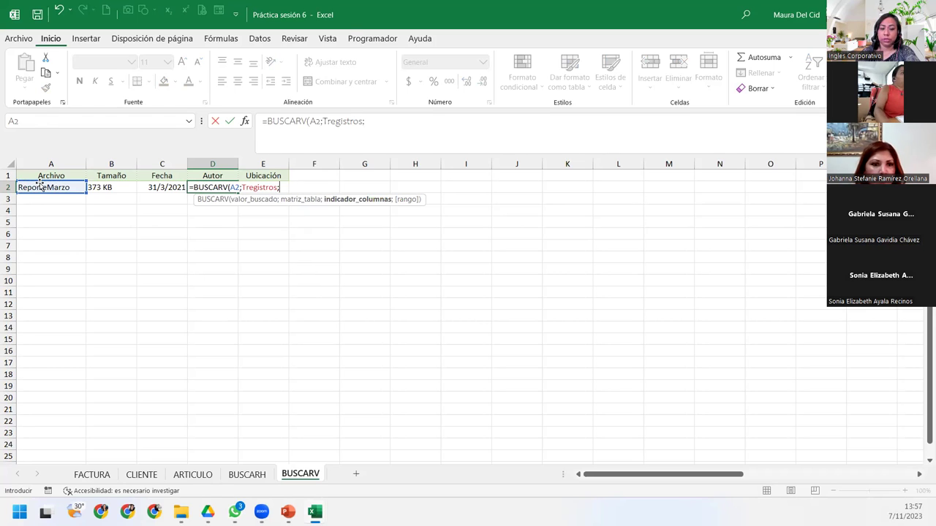
text(4;0))
key(Return)
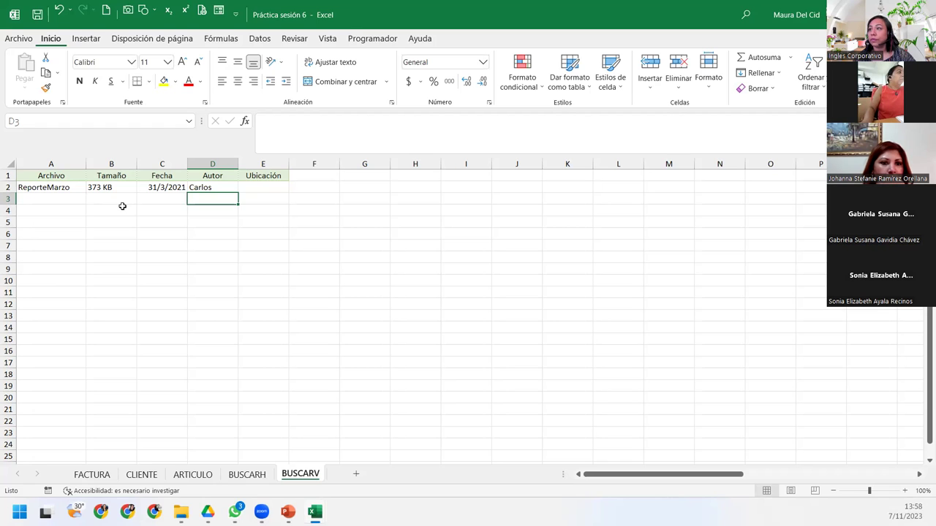
Widen column E to fit long file paths.
click(255, 187)
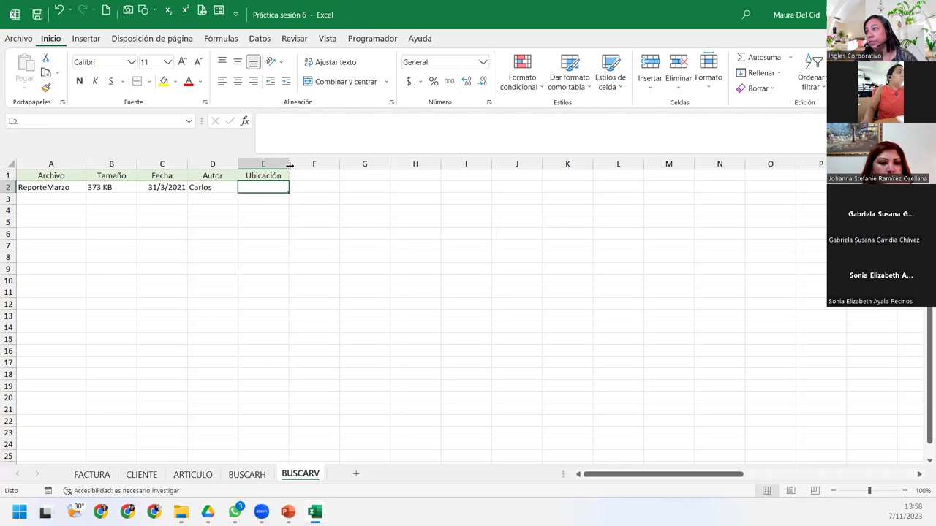
double_click(289, 164)
drag(289, 163, 425, 164)
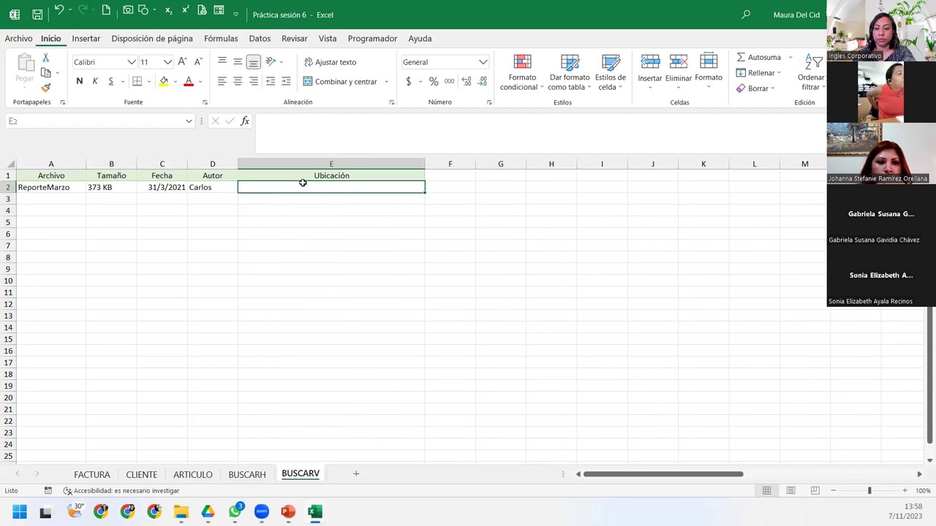
Enter =BUSCARV(A2;TRegistros;5;0) in E2 to return the report's location.
text(=)
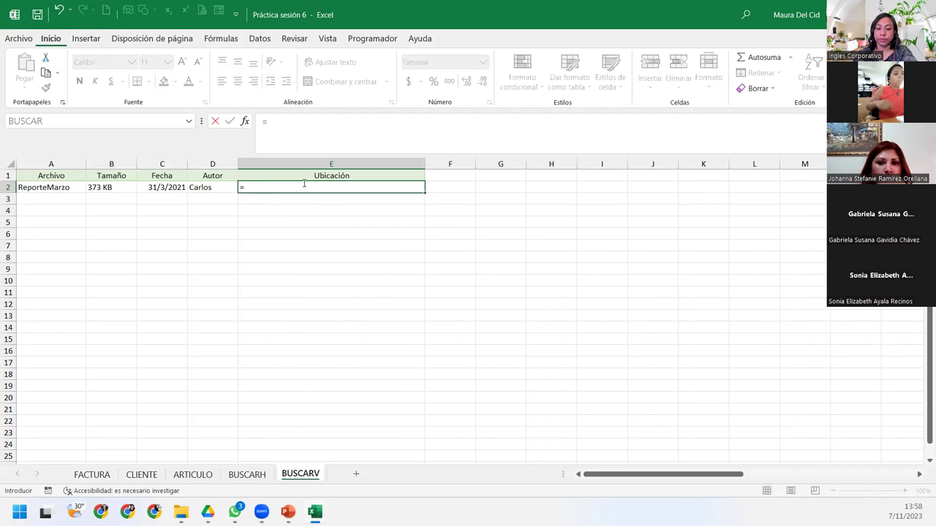
text(busc)
key(Down)
key(Down)
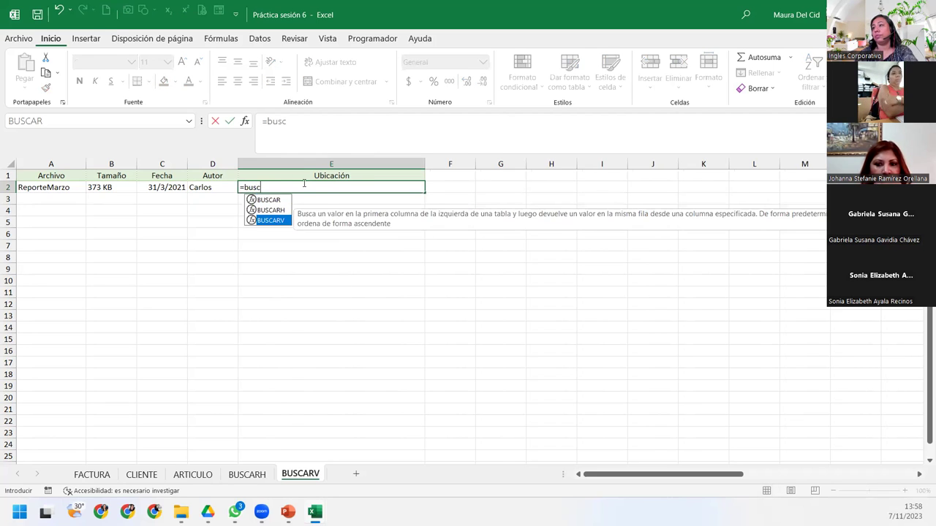
key(Tab)
click(65, 189)
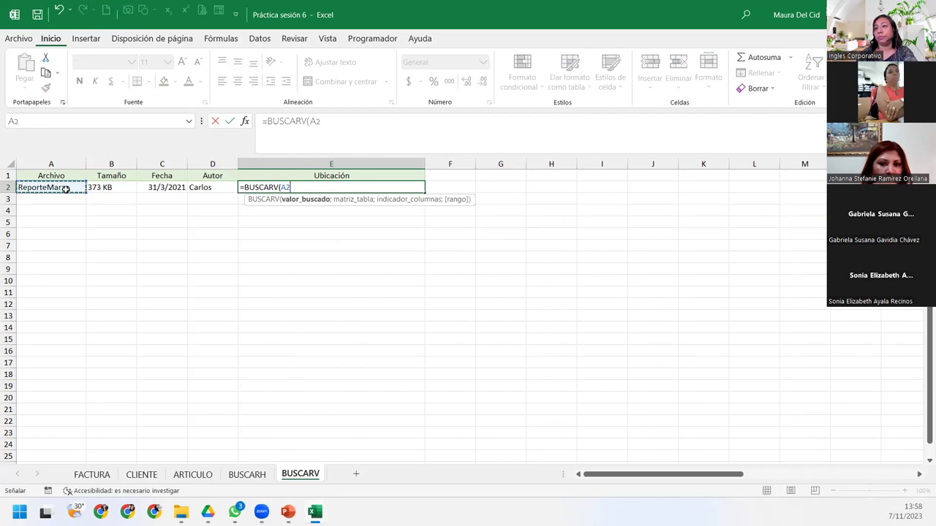
text(;)
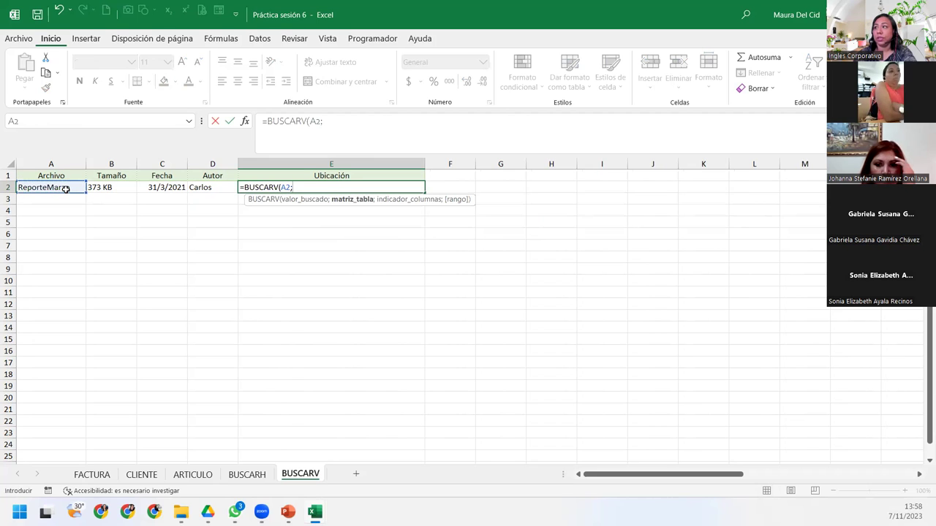
text(TRANSPONER()
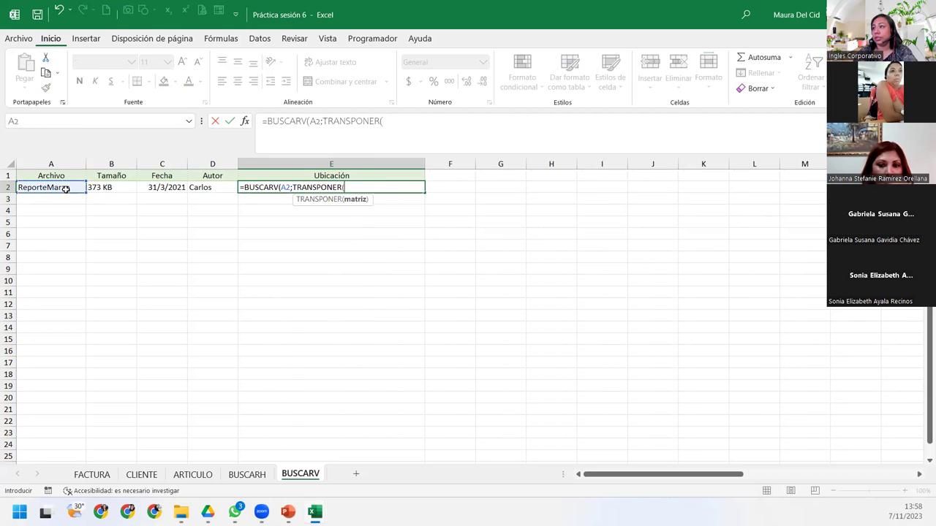
key(BackSpace)
key(BackSpace)
key(BackSpace)
key(BackSpace)
key(BackSpace)
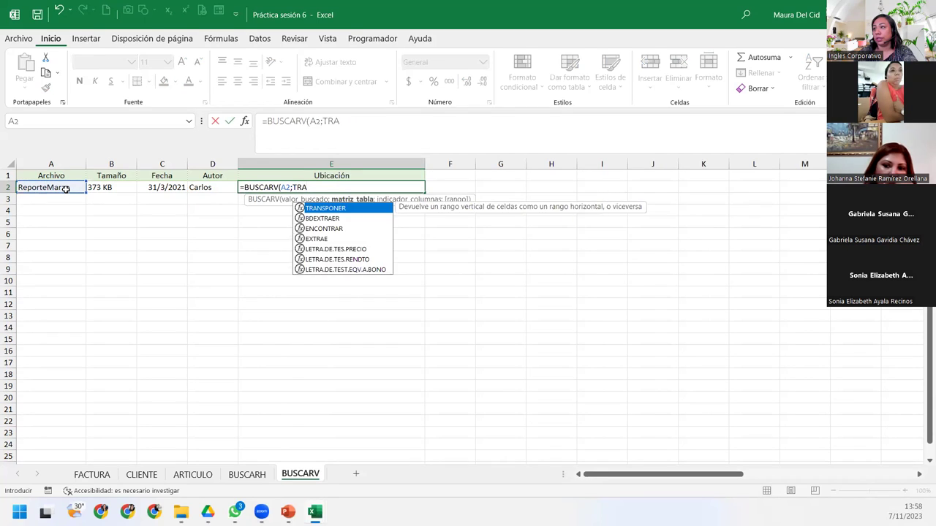
key(BackSpace)
key(BackSpace)
text(Reg)
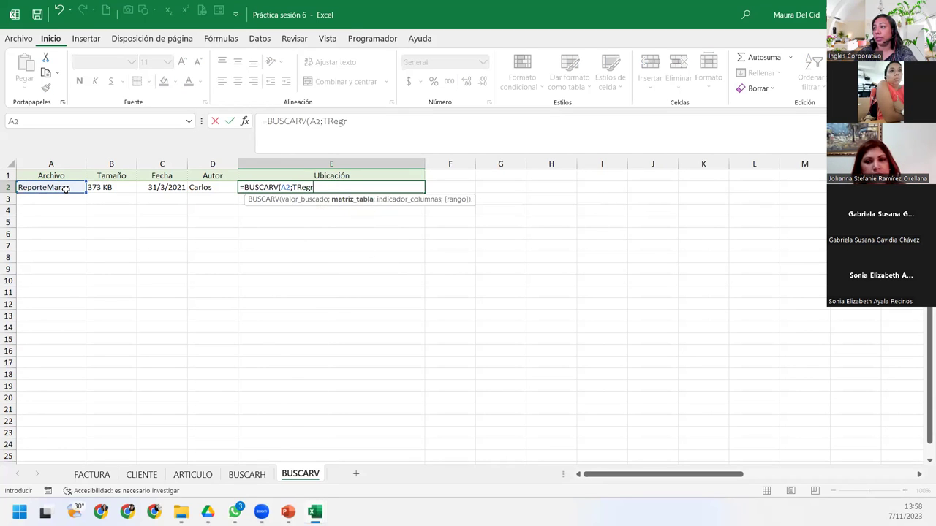
key(Tab)
text(;)
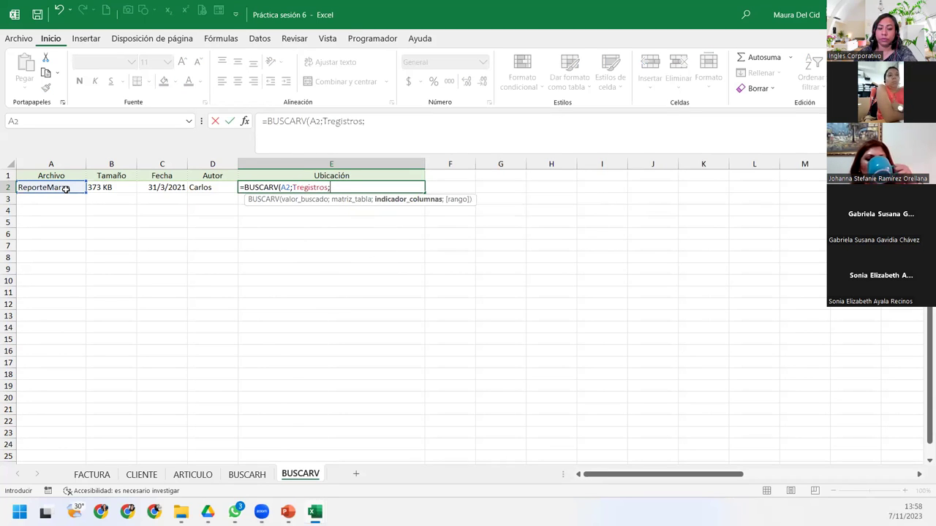
text(5;0)
key(Return)
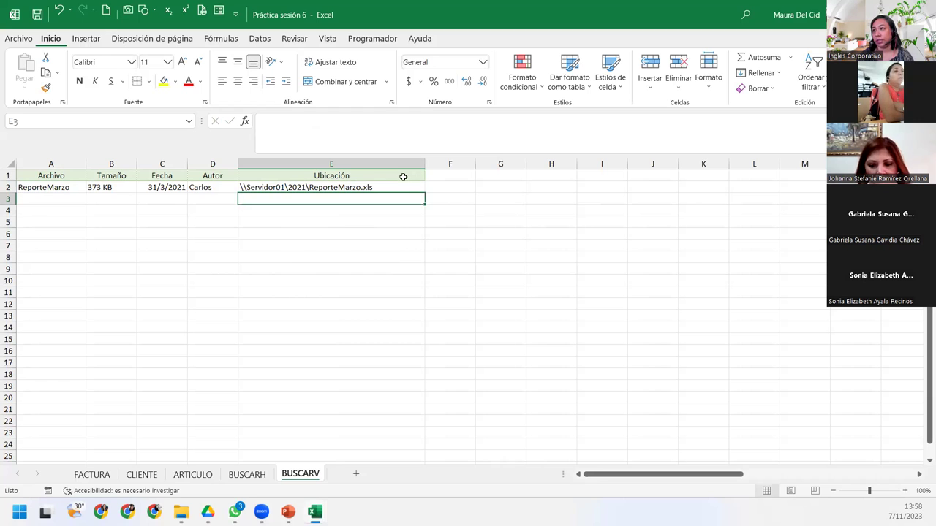
Switch A2 to ReporteMayo, so the lookups update to 428 KB, 31/5/2021 and Moises.
drag(60, 189, 318, 188)
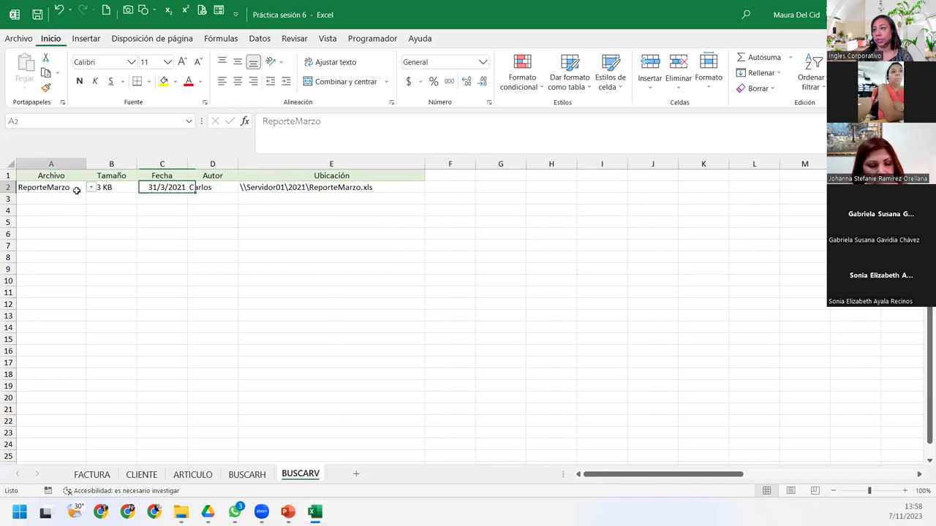
click(114, 186)
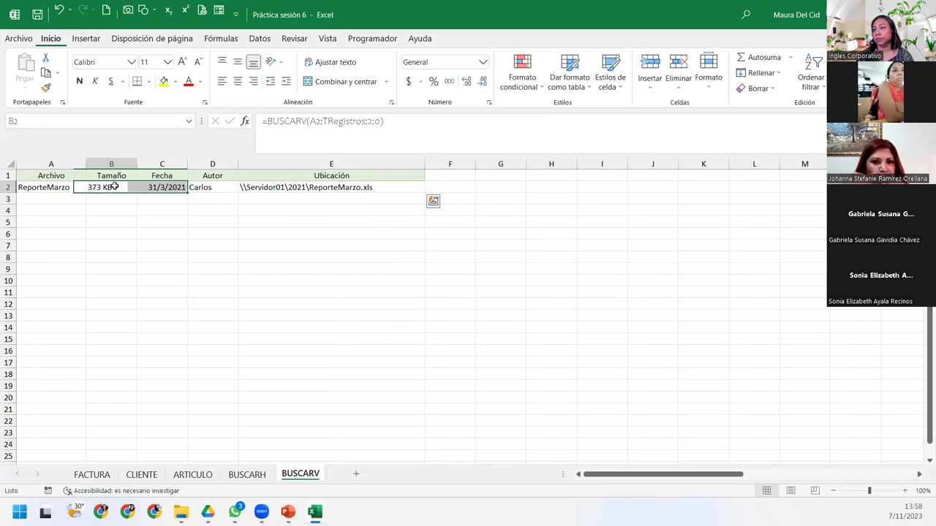
click(60, 187)
click(91, 188)
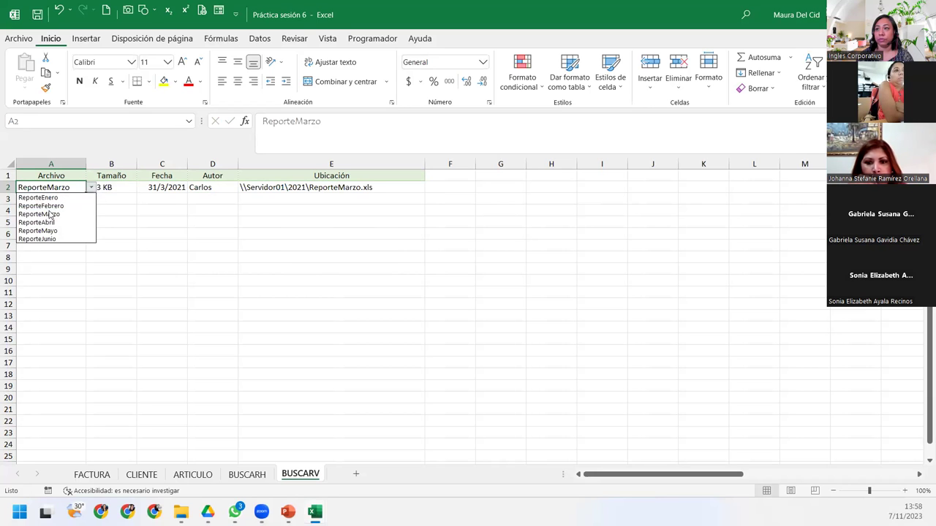
click(47, 231)
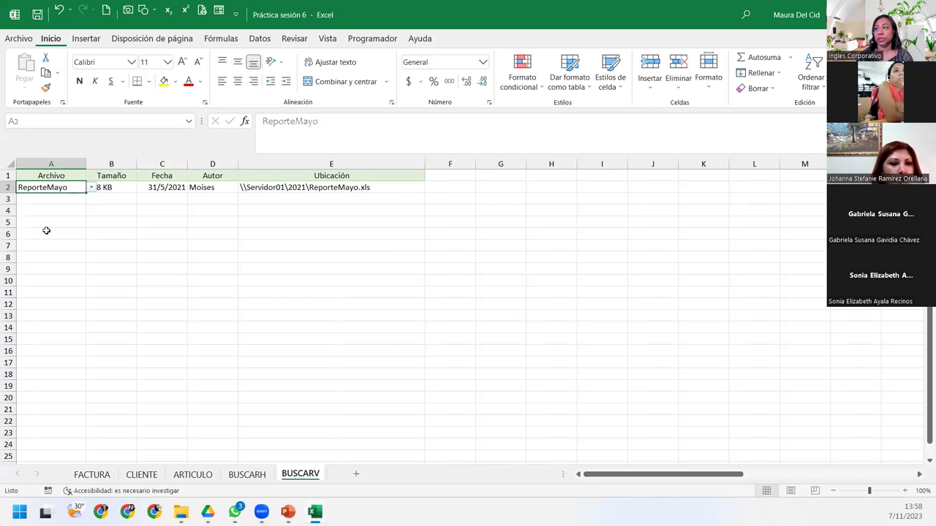
mouse_move(699, 474)
mouse_down()
mouse_move(920, 479)
mouse_move(376, 476)
mouse_up()
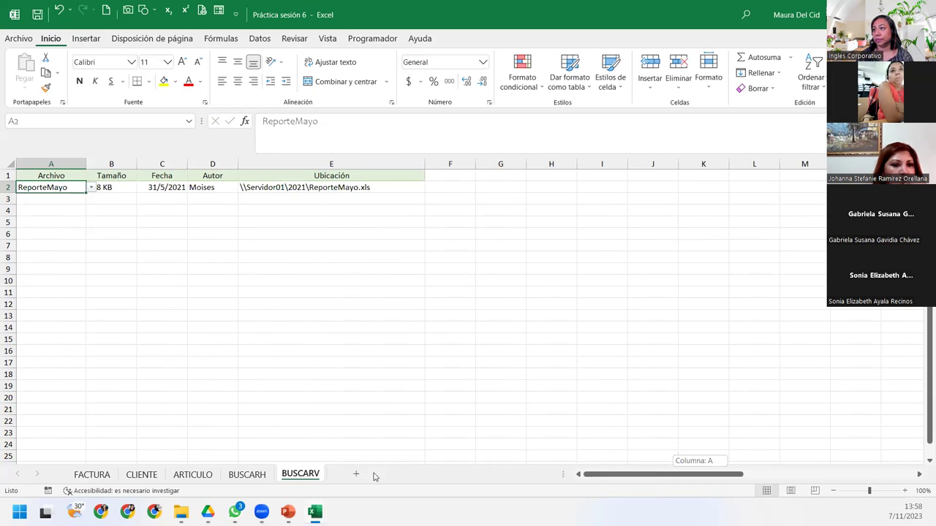
Check E2's location formula, then switch A2 to ReporteFebrero (28/2/2021, Alejandra).
click(398, 188)
double_click(398, 187)
click(397, 233)
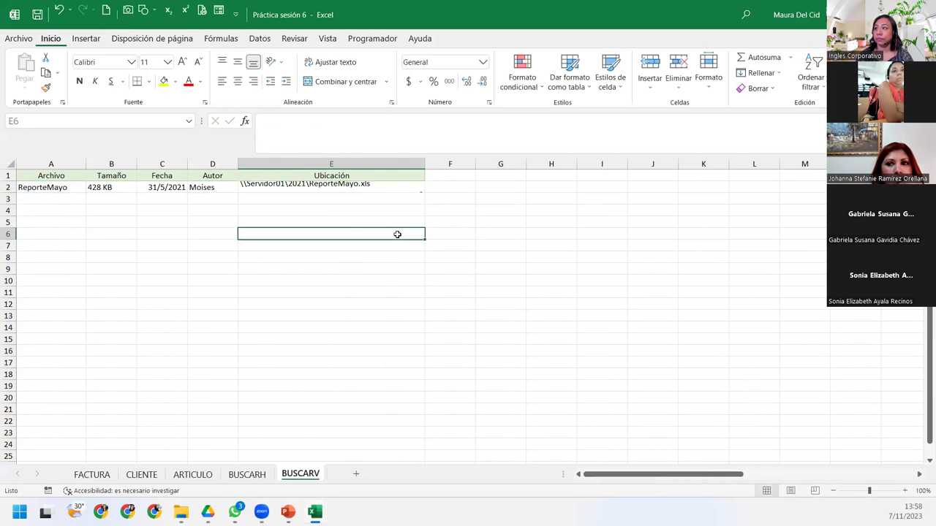
click(69, 188)
click(91, 187)
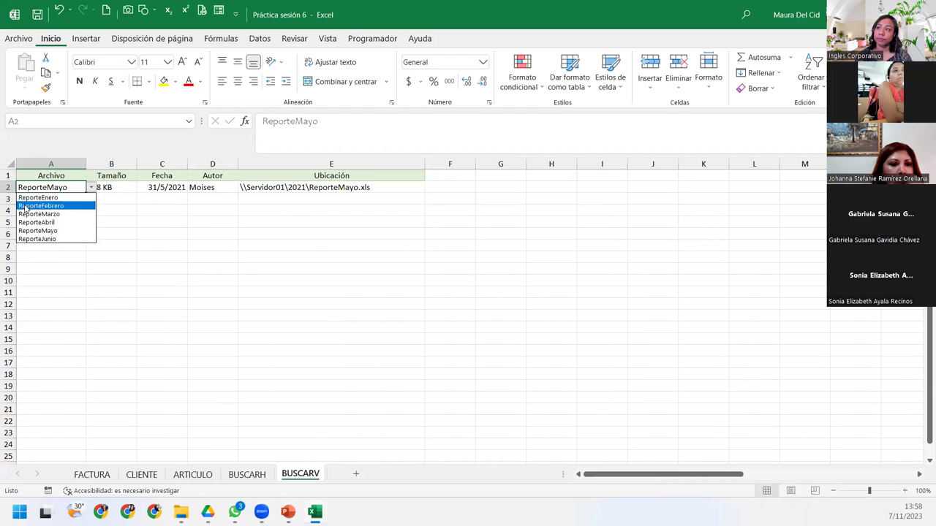
click(28, 205)
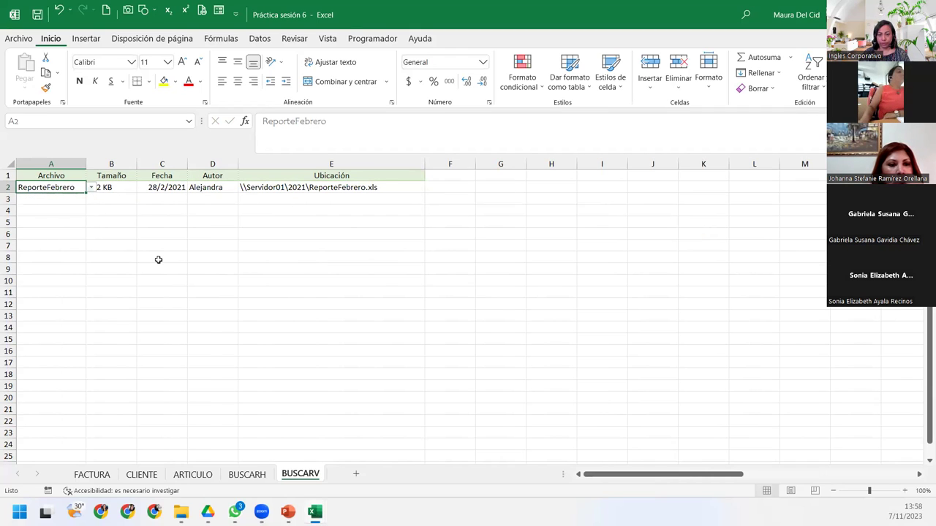